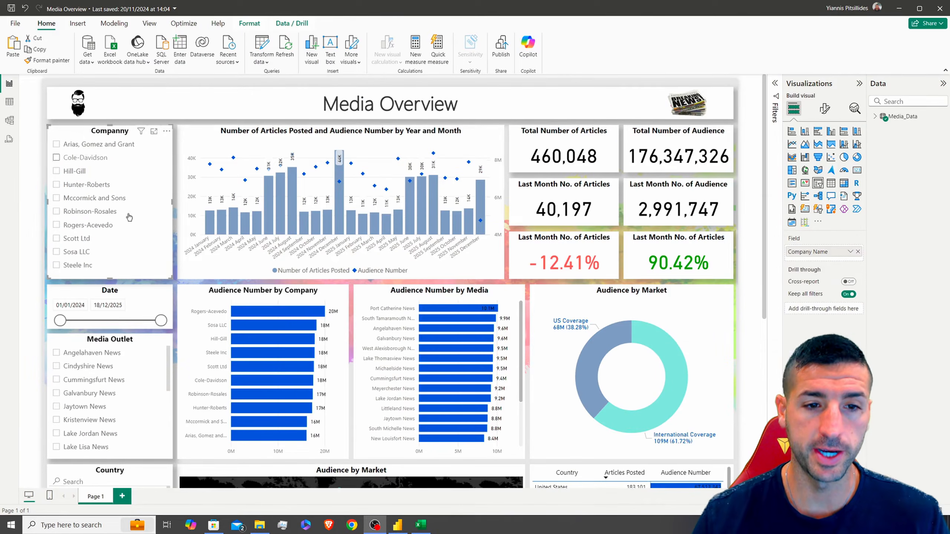
Filter the finished report by several companies in the Company slicer, then clear the filter
scroll(203, 185, "down", 5)
scroll(244, 151, "up", 5)
left_click(83, 177)
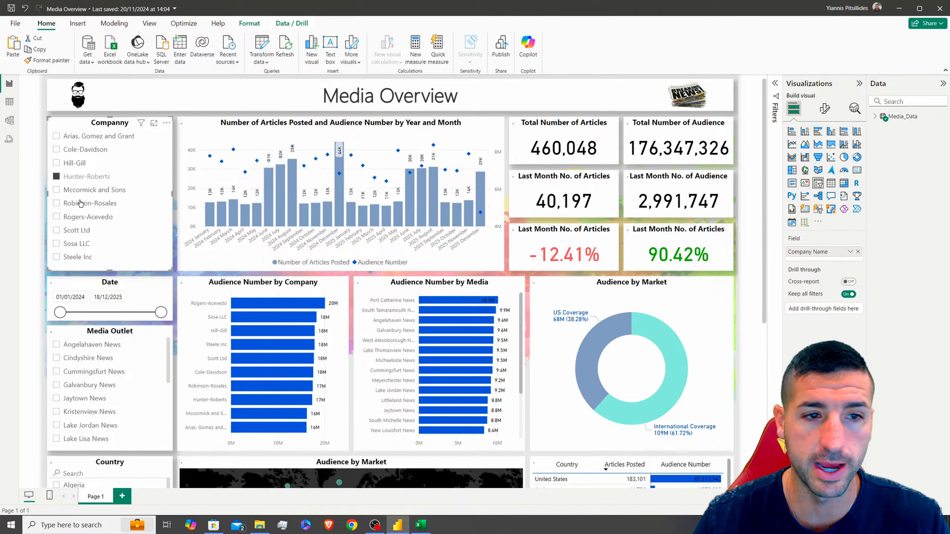
left_click(95, 190)
left_click(95, 203)
scroll(111, 164, "down", 2)
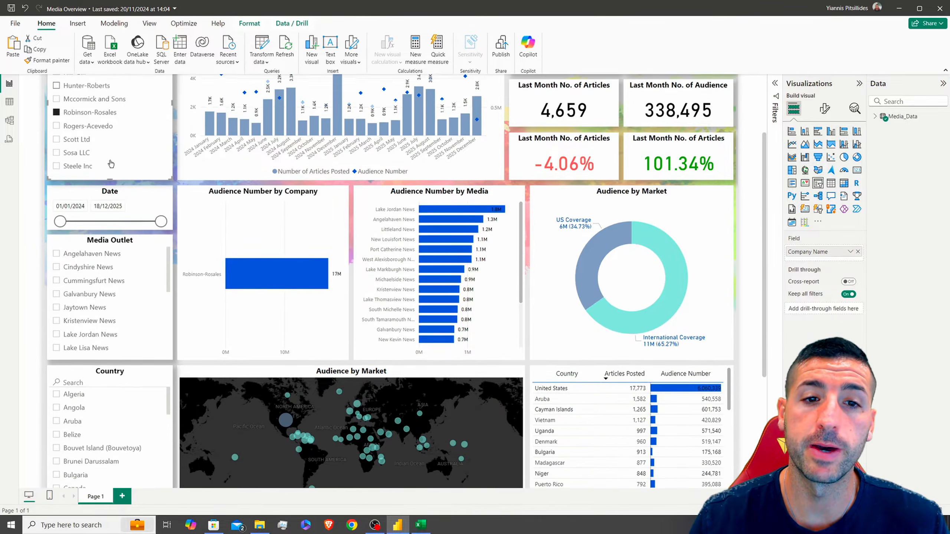
scroll(87, 289, "down", 4)
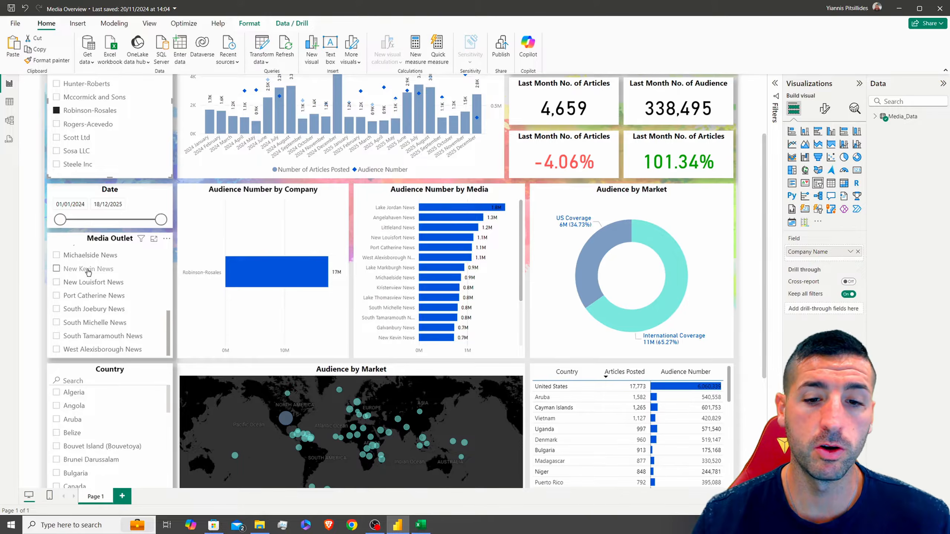
scroll(119, 169, "up", 3)
left_click(123, 154)
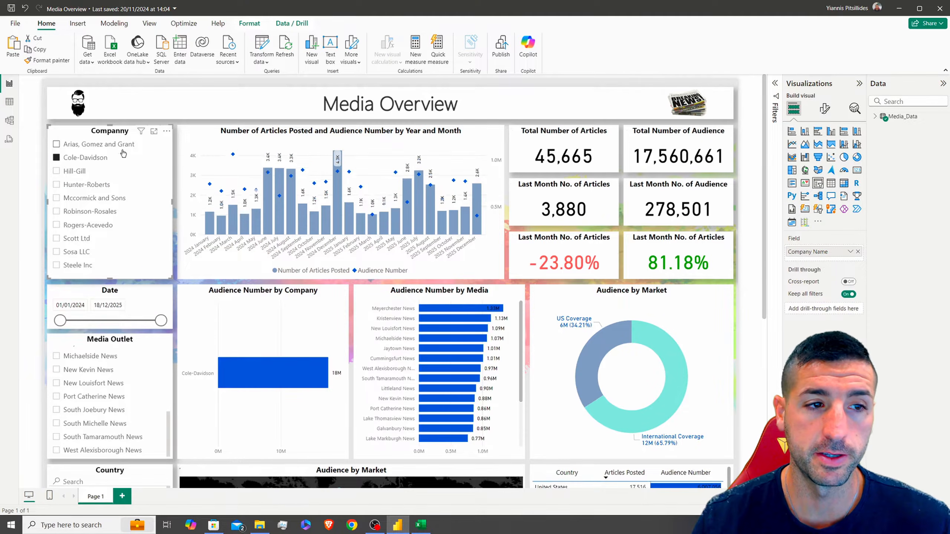
left_click(93, 161)
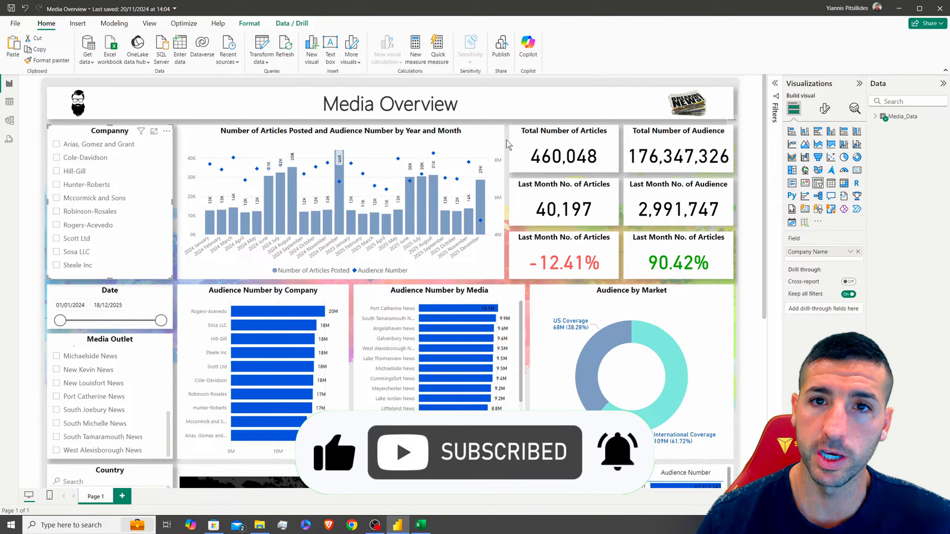
Switch to the blank report and set a custom 1500 × 1500 px canvas
left_click(505, 162)
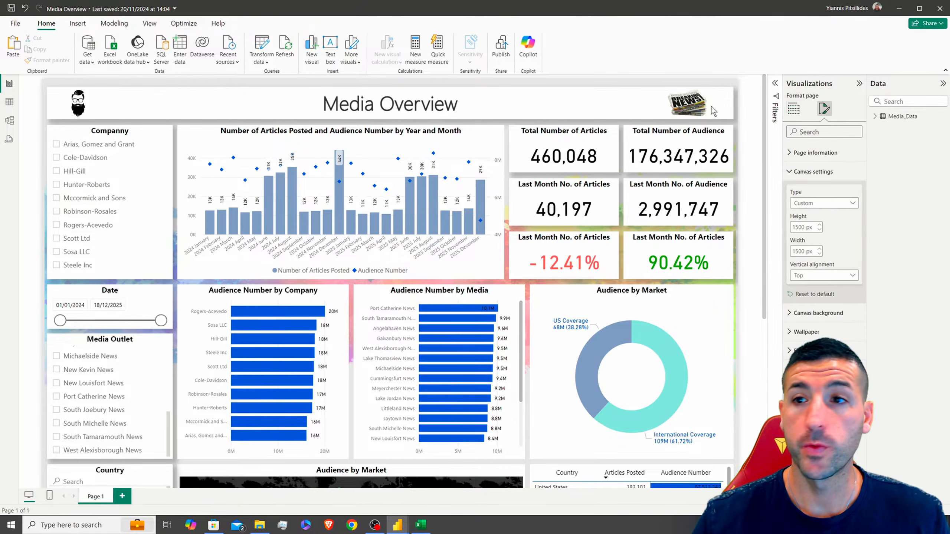
left_click(902, 9)
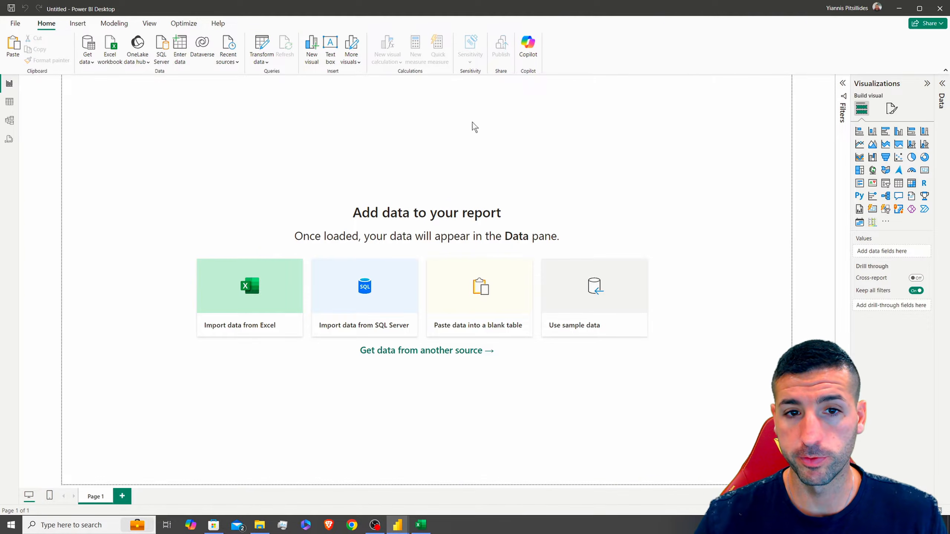
left_click(891, 109)
left_click(882, 173)
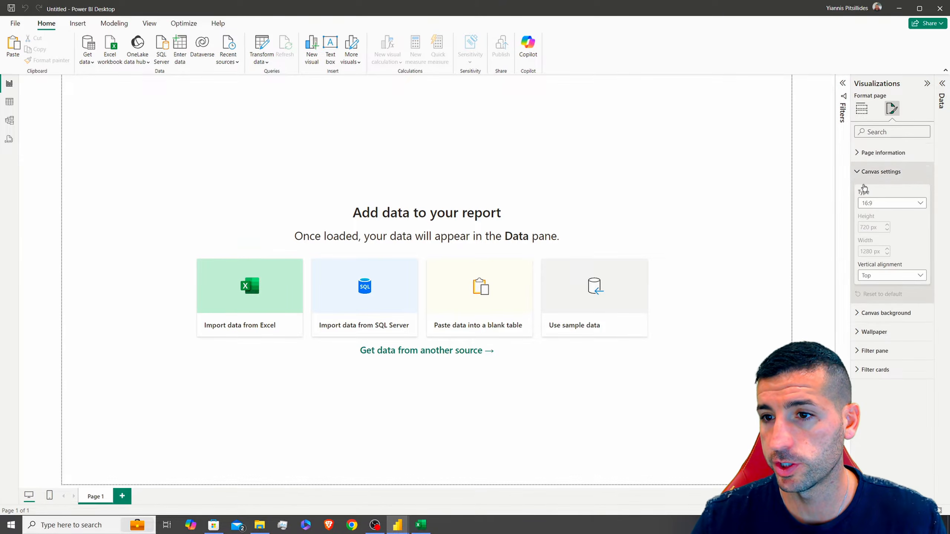
left_click(891, 204)
left_click(882, 258)
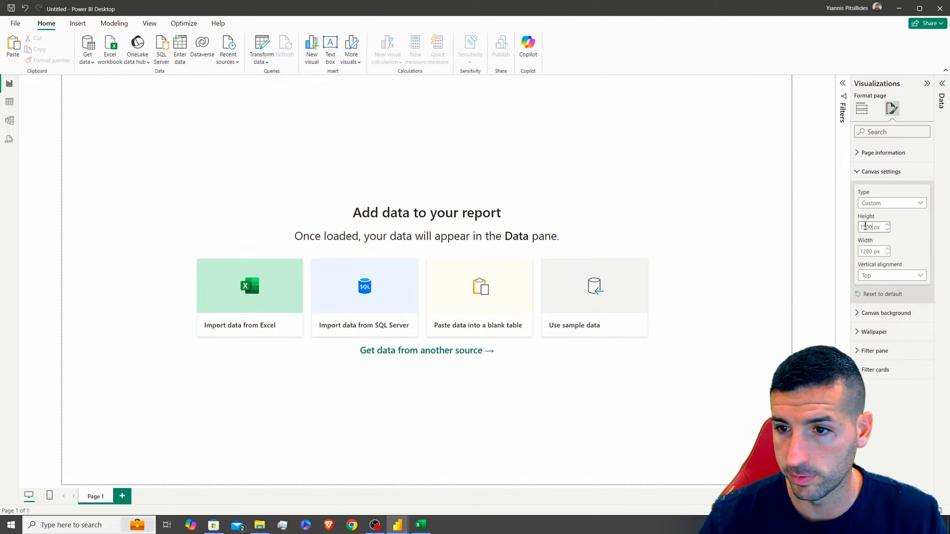
key("Return")
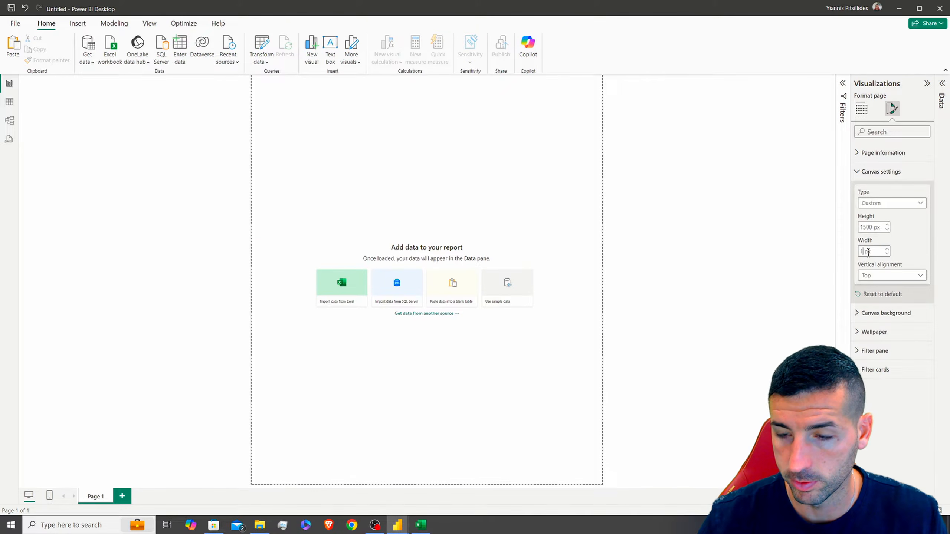
key("Return")
left_click(460, 186)
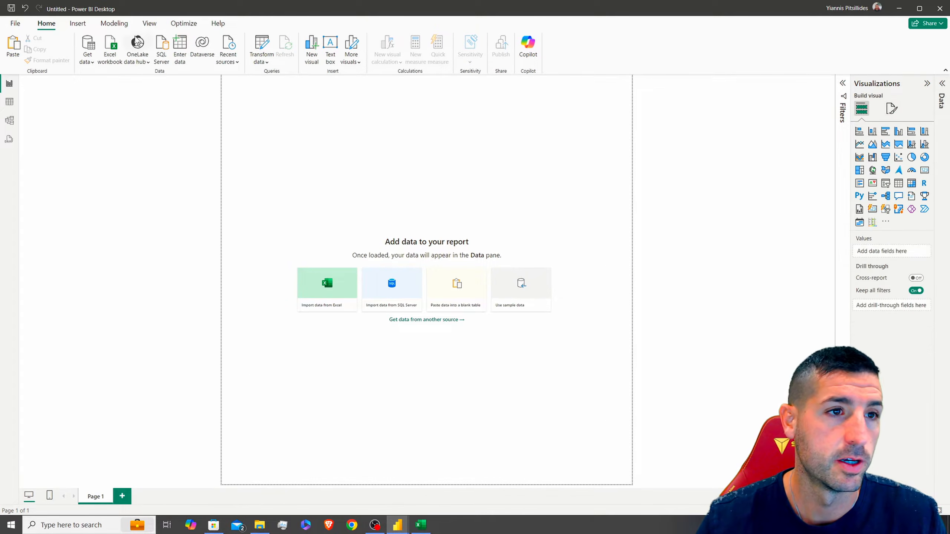
Show the page at actual size and apply the Classic report theme
left_click(150, 23)
left_click(243, 60)
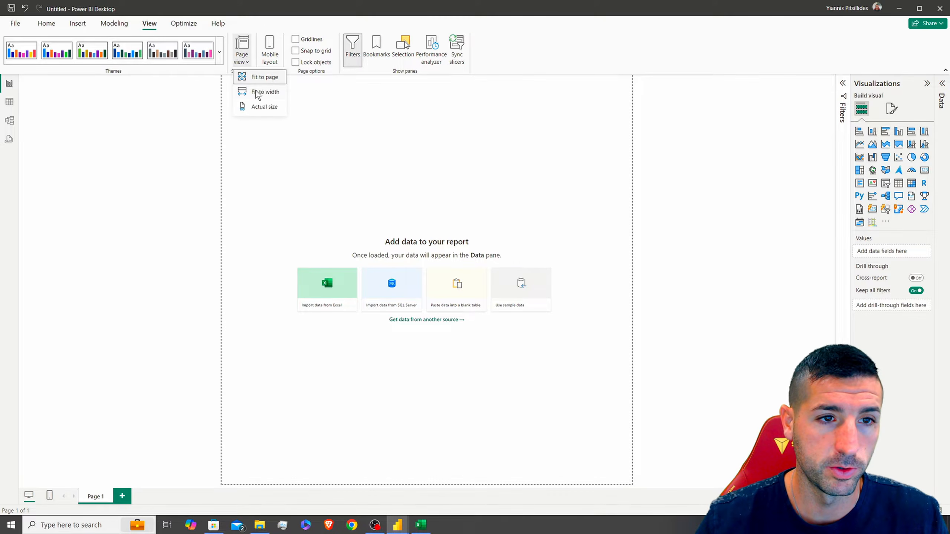
left_click(265, 107)
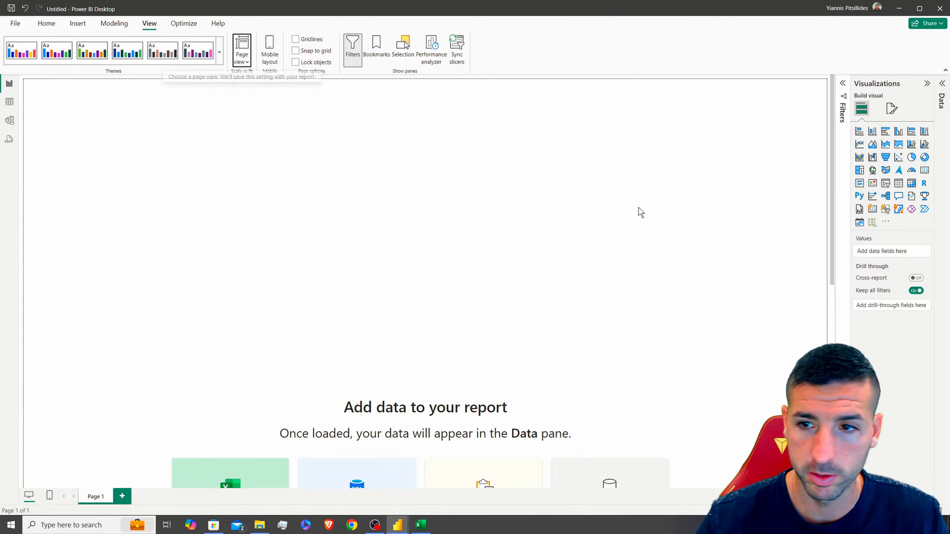
scroll(391, 323, "down", 5)
scroll(389, 327, "up", 5)
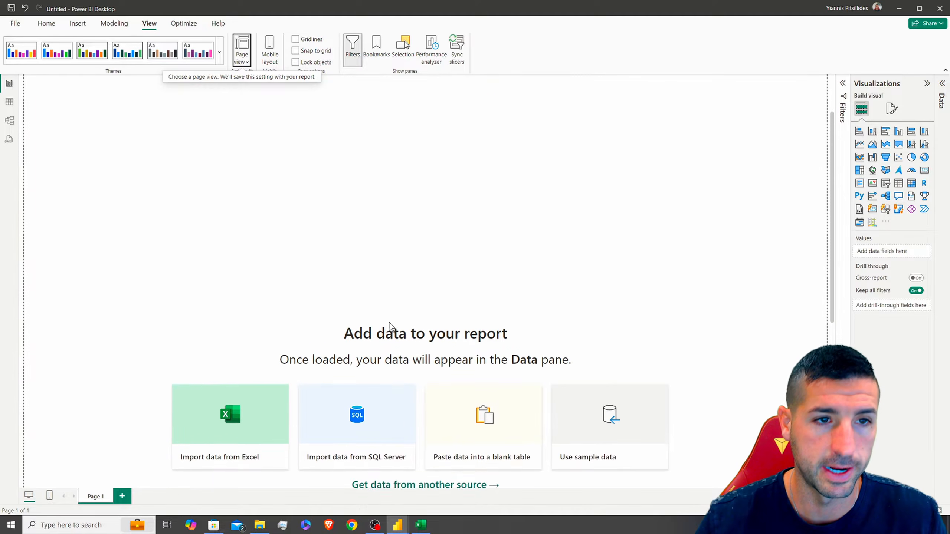
left_click(242, 57)
left_click(260, 108)
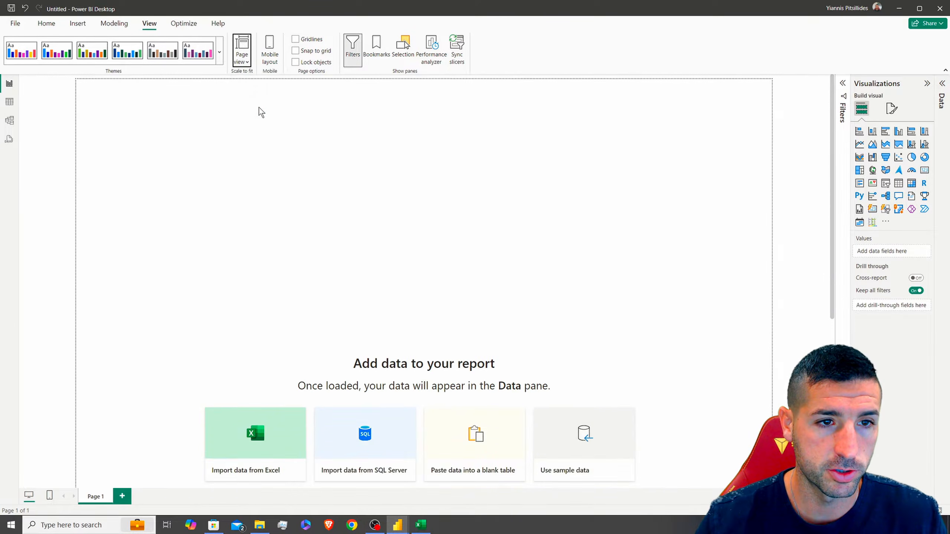
scroll(209, 201, "up", 3)
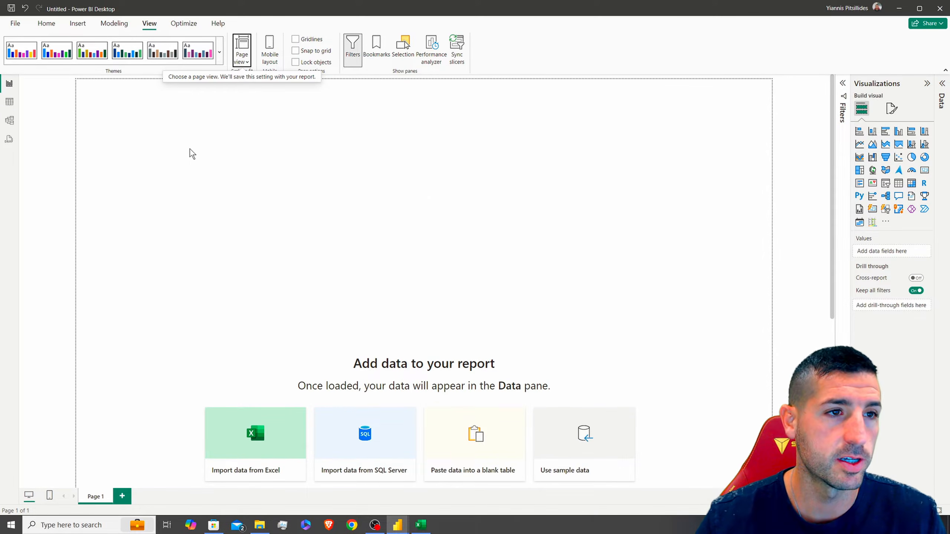
left_click(220, 57)
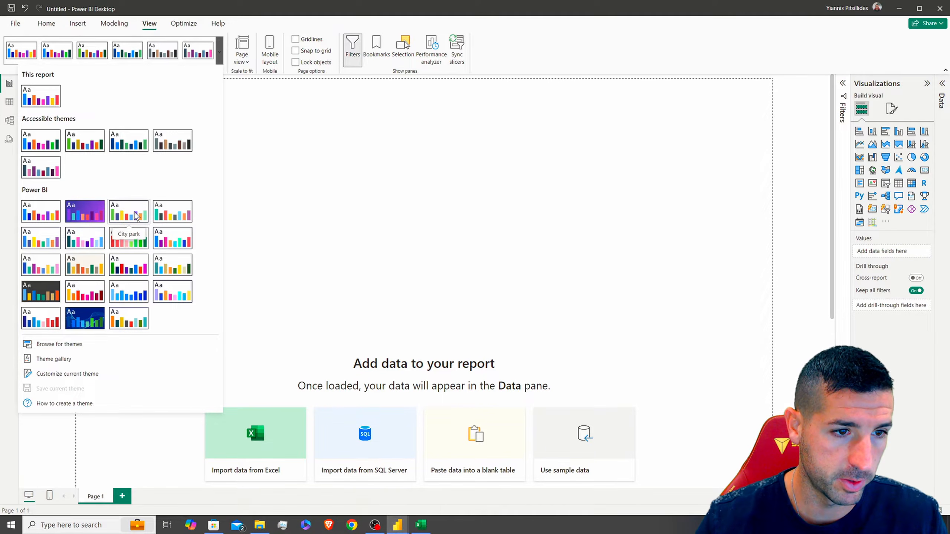
left_click(176, 217)
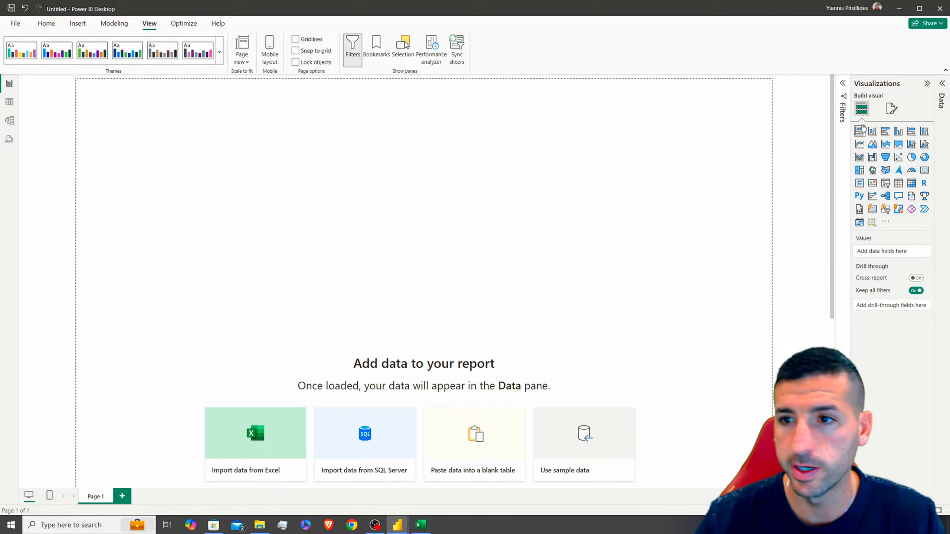
Give the canvas background a light grey colour at 0% transparency
left_click(892, 108)
left_click(882, 173)
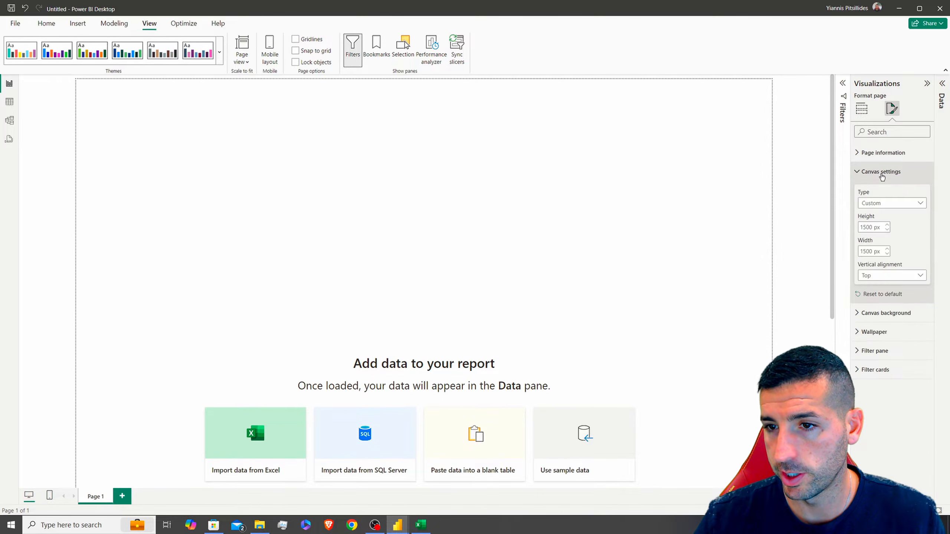
left_click(882, 173)
left_click(886, 190)
left_click(872, 222)
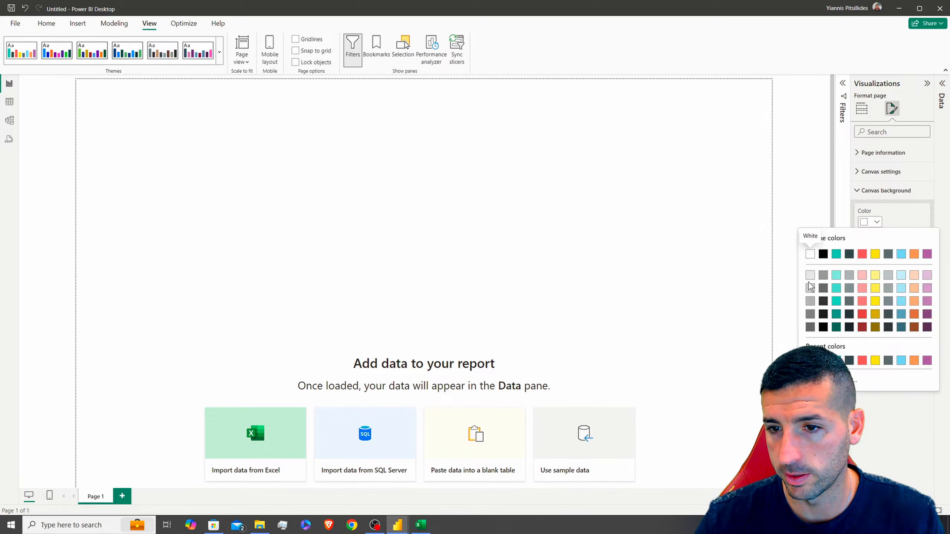
left_click(810, 288)
left_click_drag(896, 299, 889, 300)
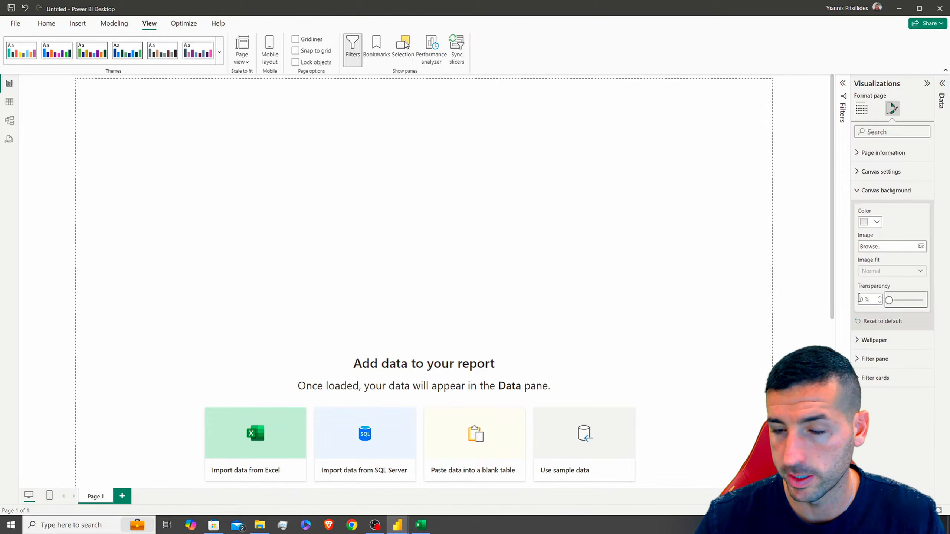
left_click(251, 212)
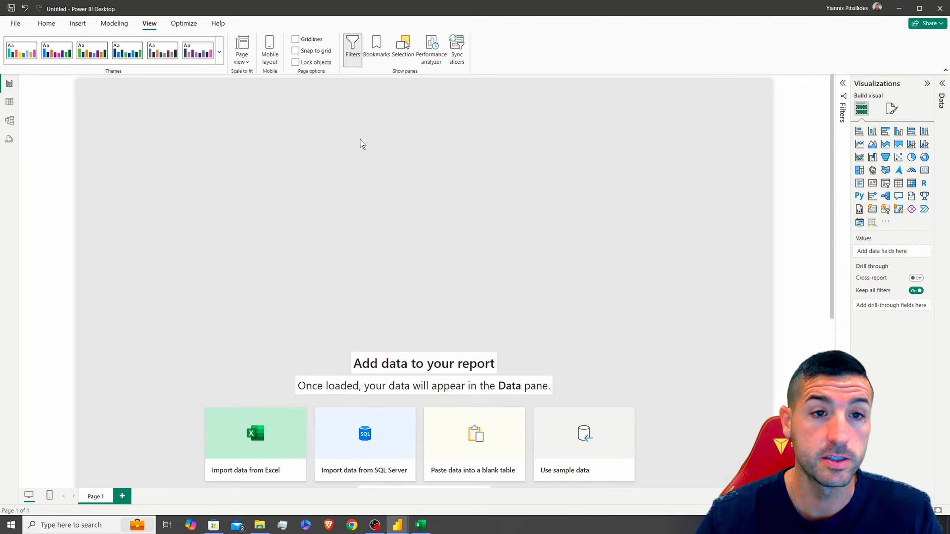
Insert the pngwing.com (6) and pngwing.com (7) images from the 30. Building a Power BI Dashboard folder
left_click(77, 24)
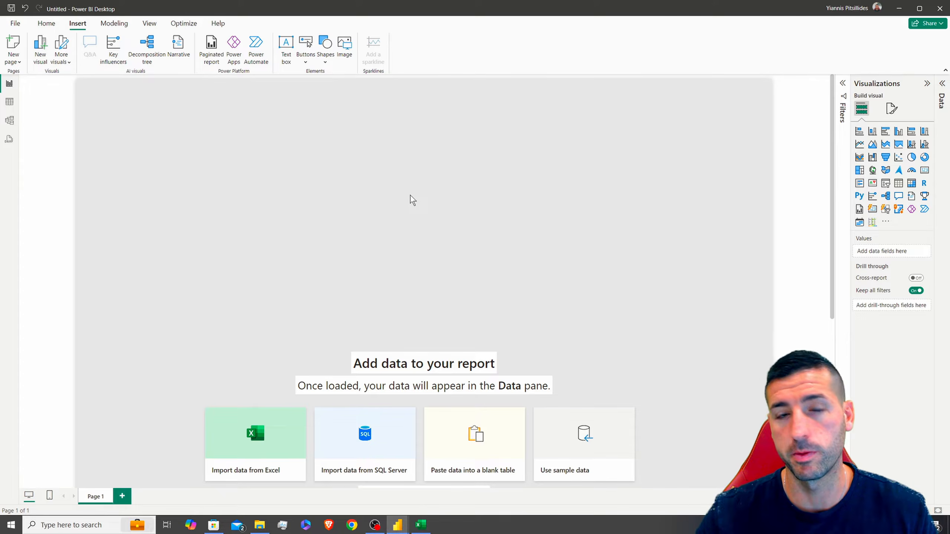
left_click(348, 53)
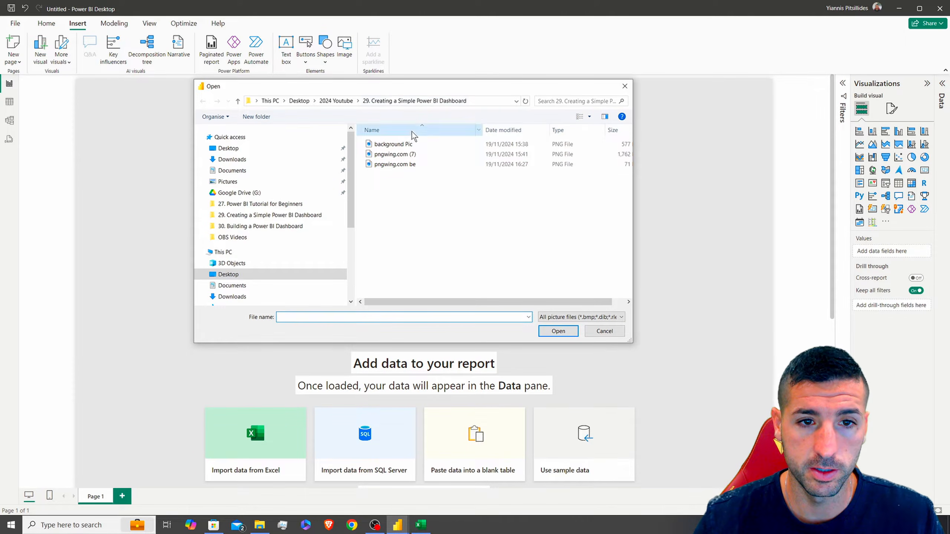
left_click(336, 101)
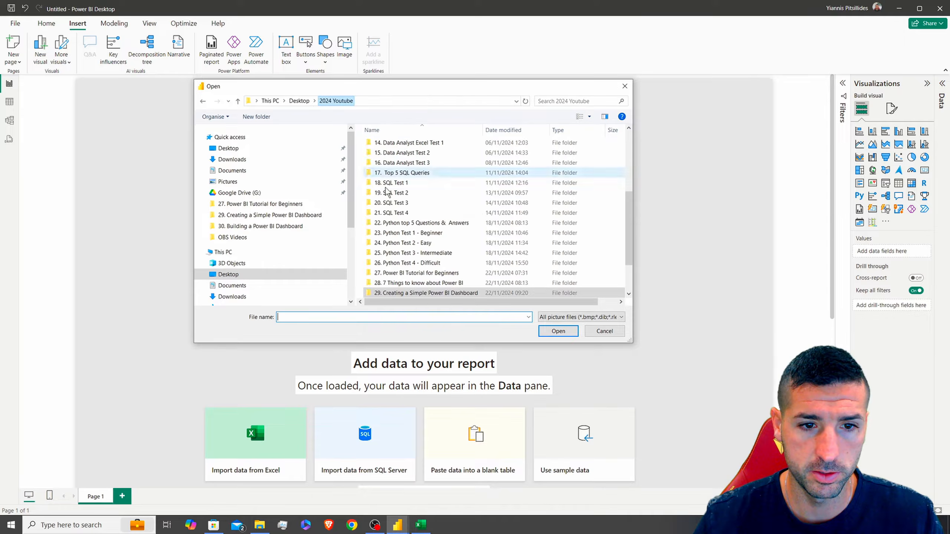
scroll(437, 277, "down", 2)
double_click(438, 277)
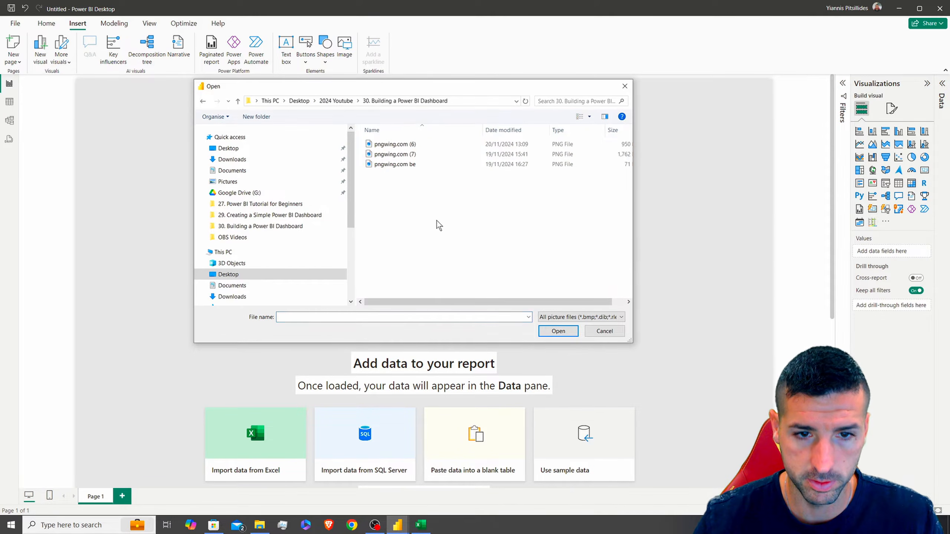
left_click(412, 146)
left_click(558, 330)
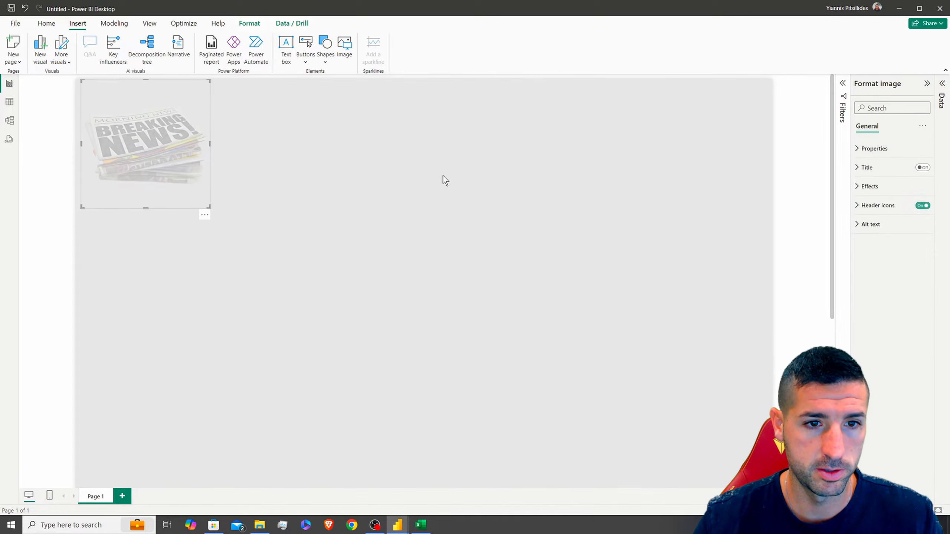
left_click(344, 46)
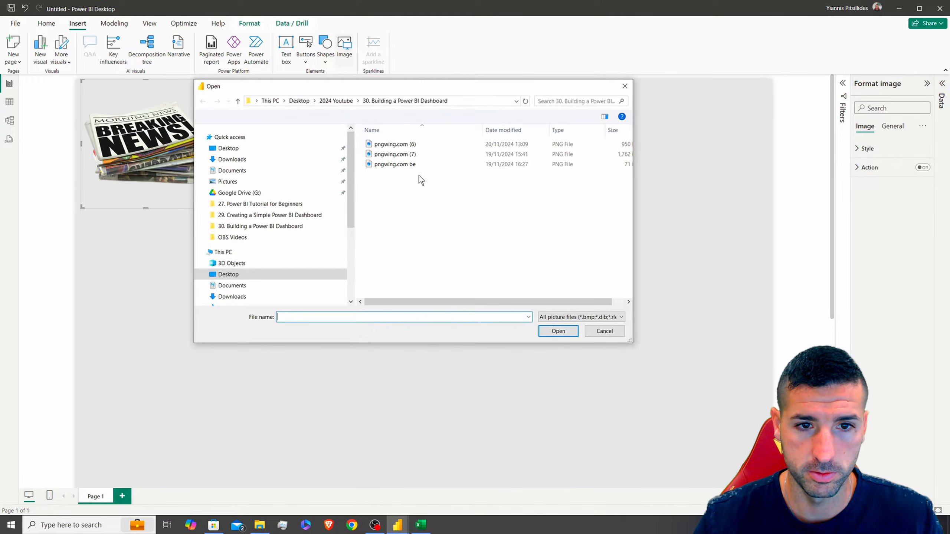
left_click(395, 153)
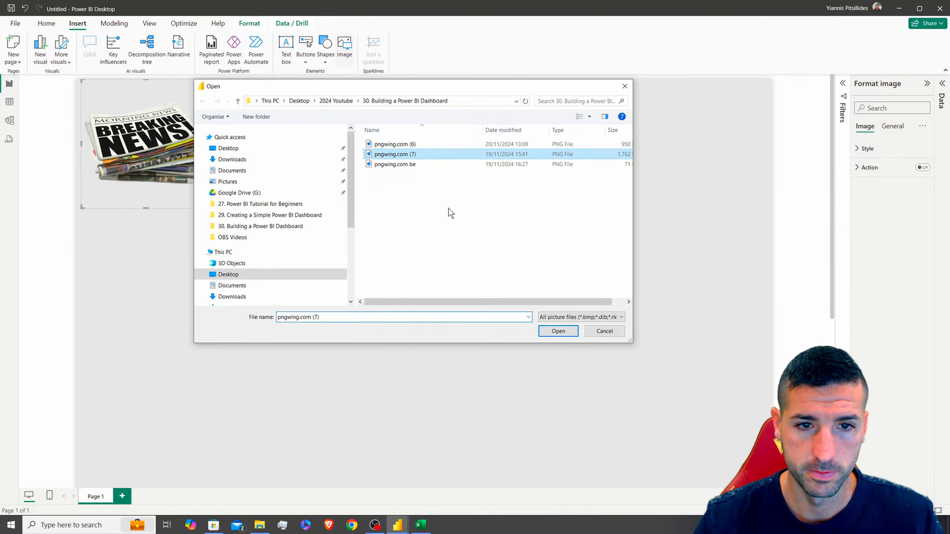
left_click(547, 332)
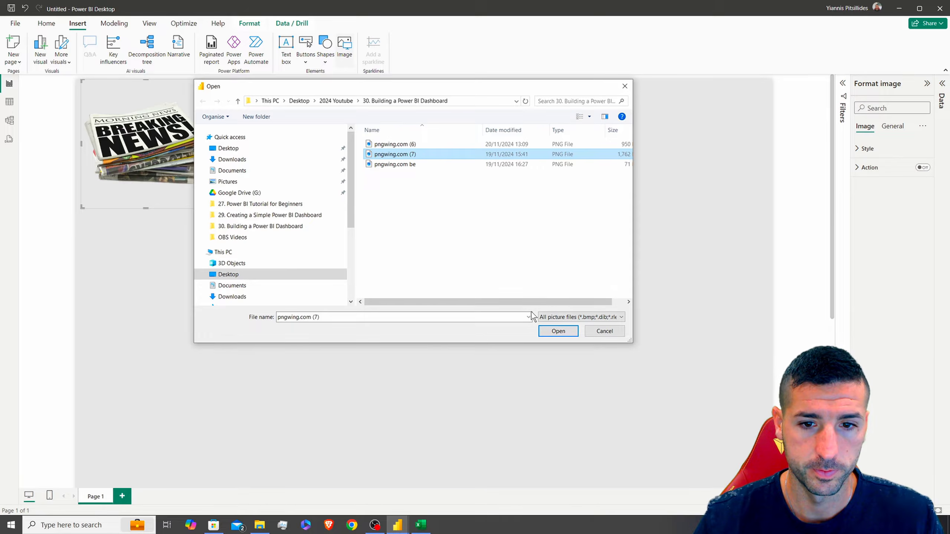
Shrink the Breaking News image and move it to the top-right corner
left_click_drag(157, 207, 581, 211)
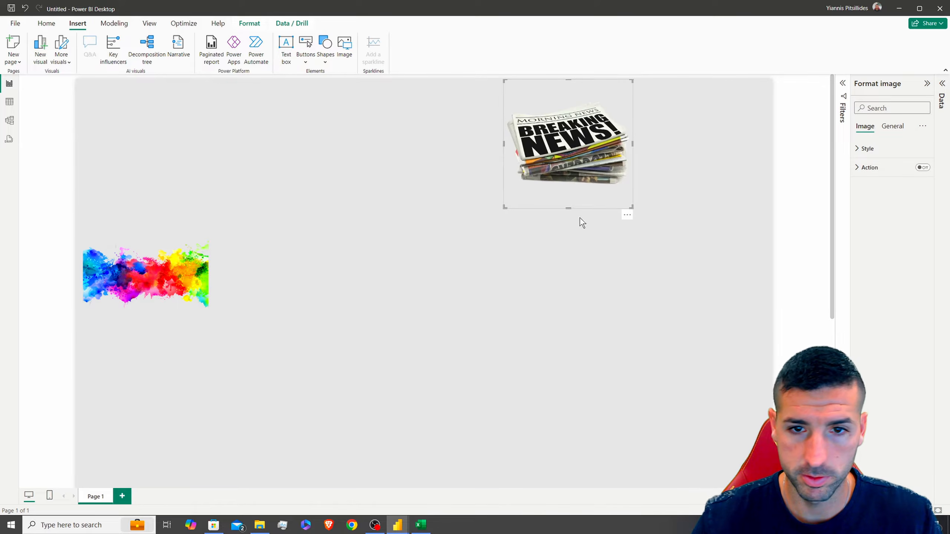
left_click_drag(506, 209, 595, 142)
left_click_drag(619, 129, 736, 112)
Stretch the splash image across the whole page with Fill scaling
left_click_drag(141, 268, 139, 99)
left_click_drag(205, 208, 822, 506)
scroll(689, 348, "down", 5)
scroll(689, 348, "up", 5)
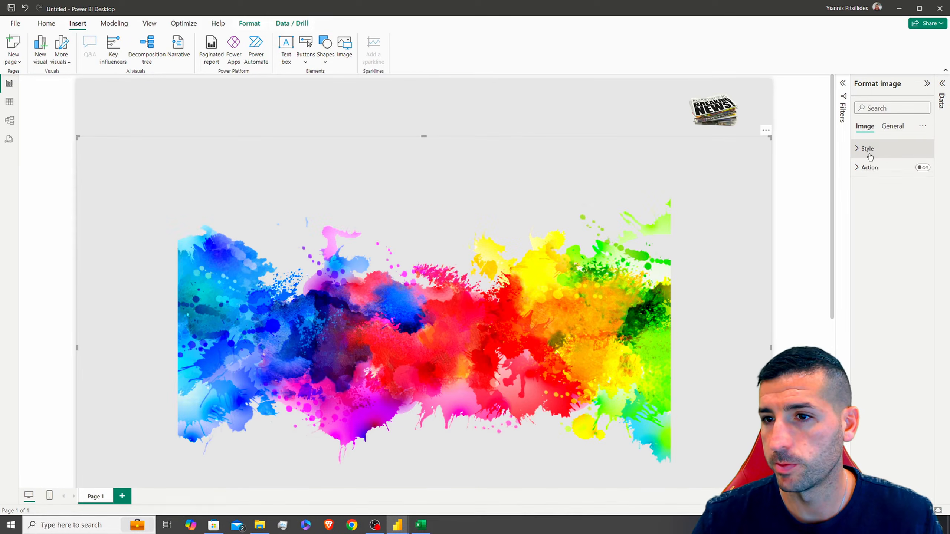
left_click(867, 149)
left_click(891, 180)
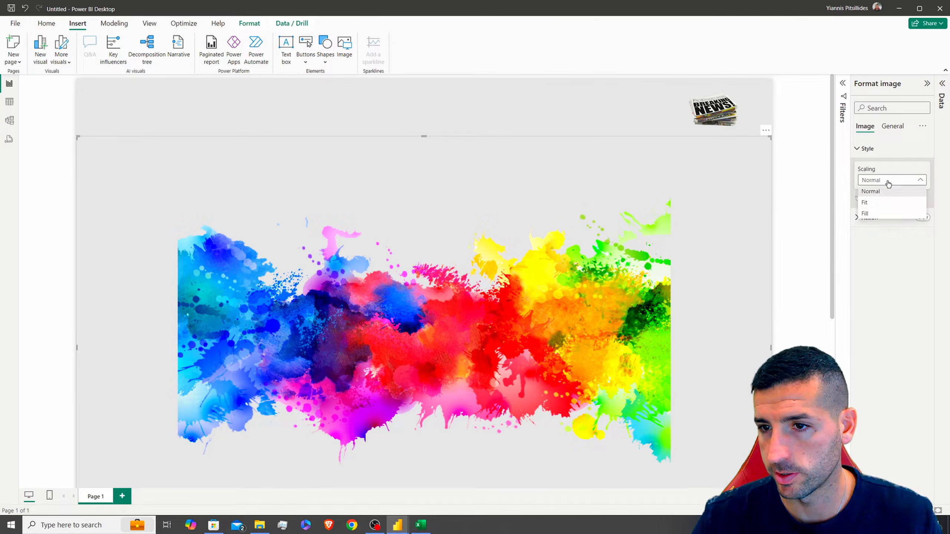
left_click(865, 214)
left_click(429, 100)
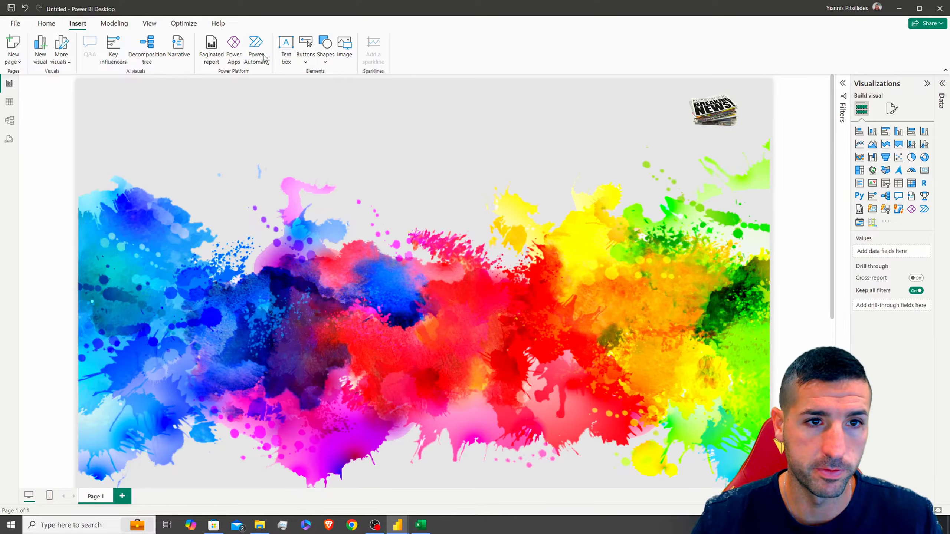
Insert a rectangle and place it just below the page header
left_click(325, 62)
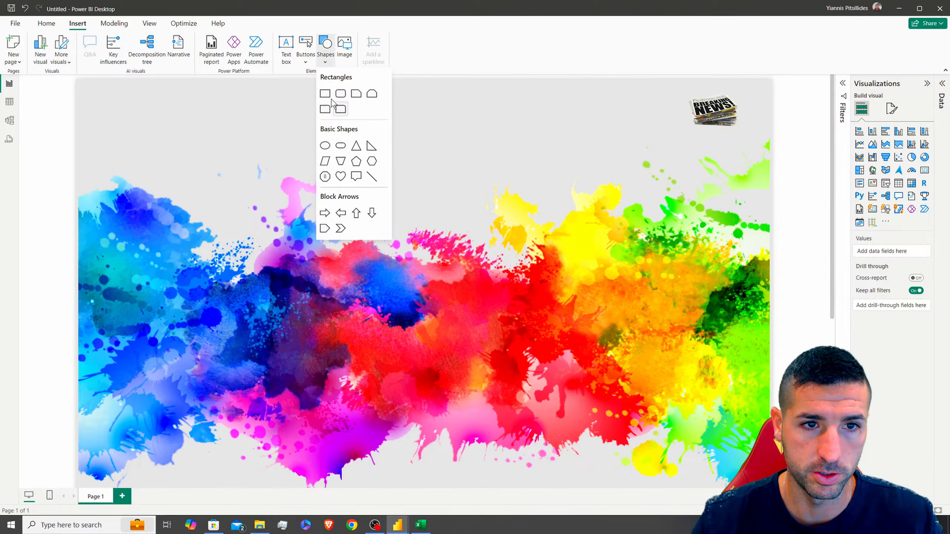
left_click(339, 94)
scroll(351, 213, "down", 7)
left_click_drag(370, 315, 353, 106)
scroll(342, 179, "up", 7)
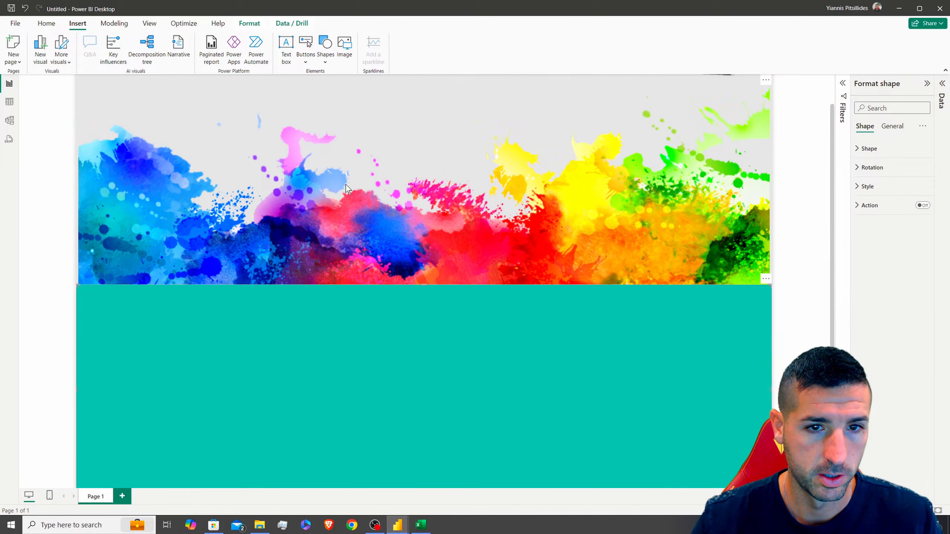
left_click_drag(385, 357, 366, 160)
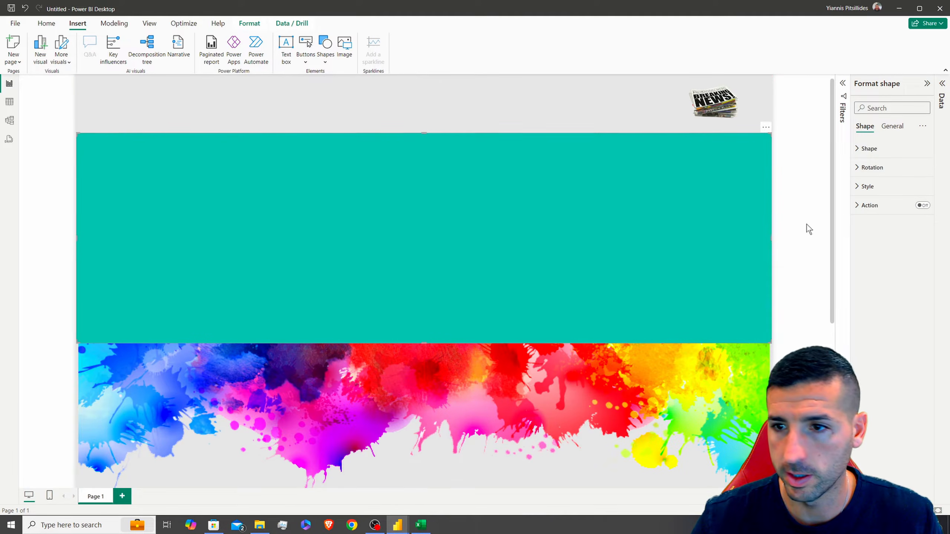
Give the rectangle a light grey fill, no border and about 24% transparency
left_click(868, 187)
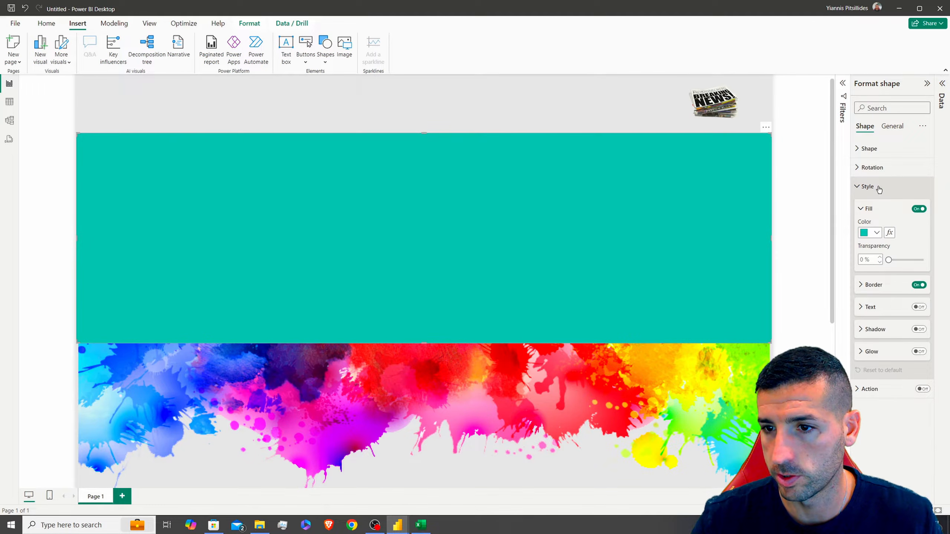
left_click(877, 233)
left_click(876, 233)
left_click(877, 233)
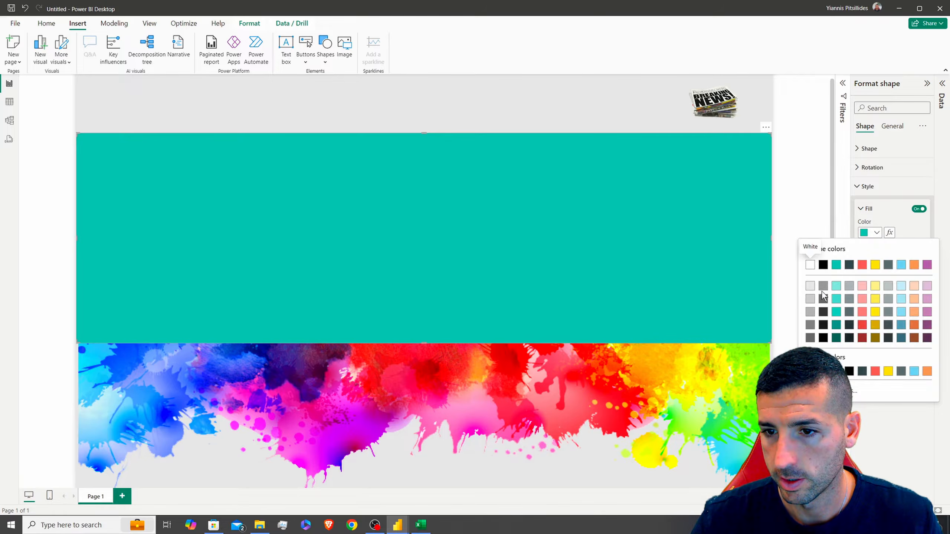
left_click(812, 288)
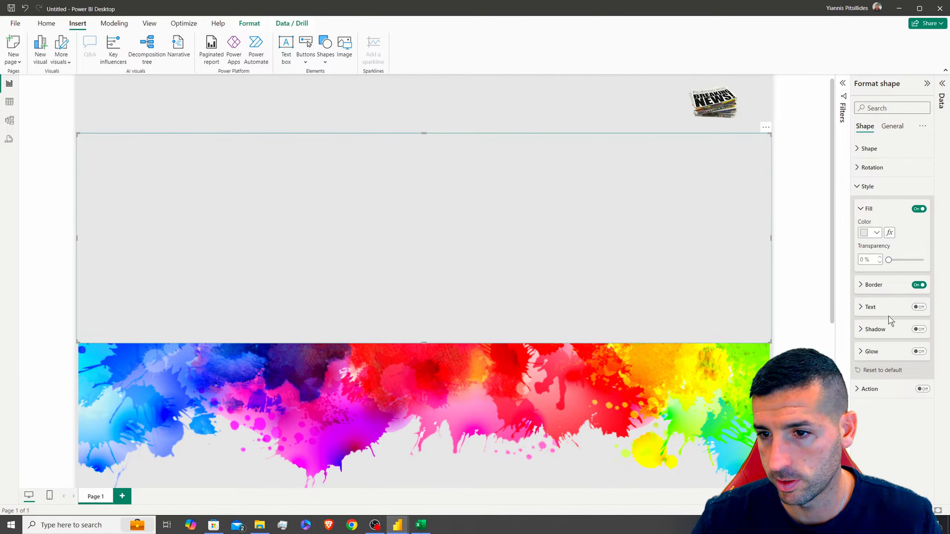
left_click(920, 285)
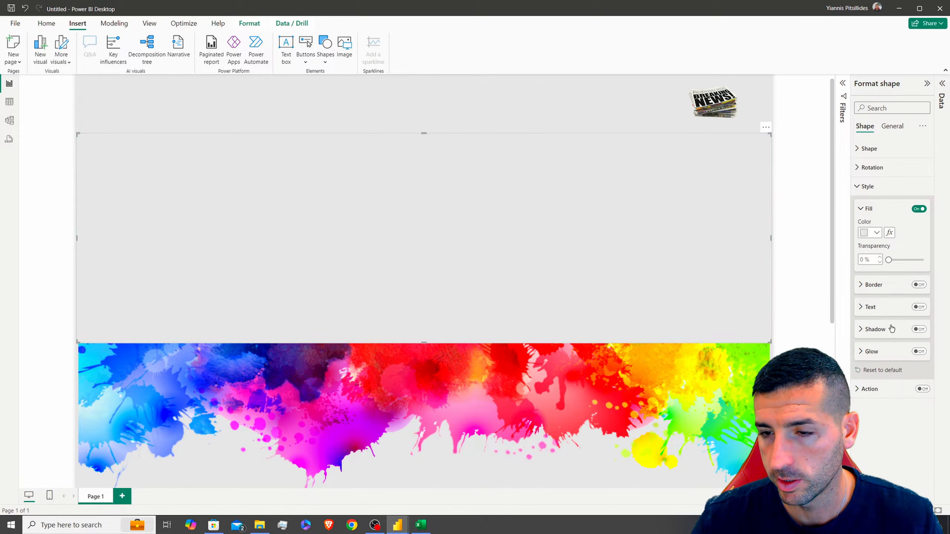
left_click_drag(892, 262, 897, 261)
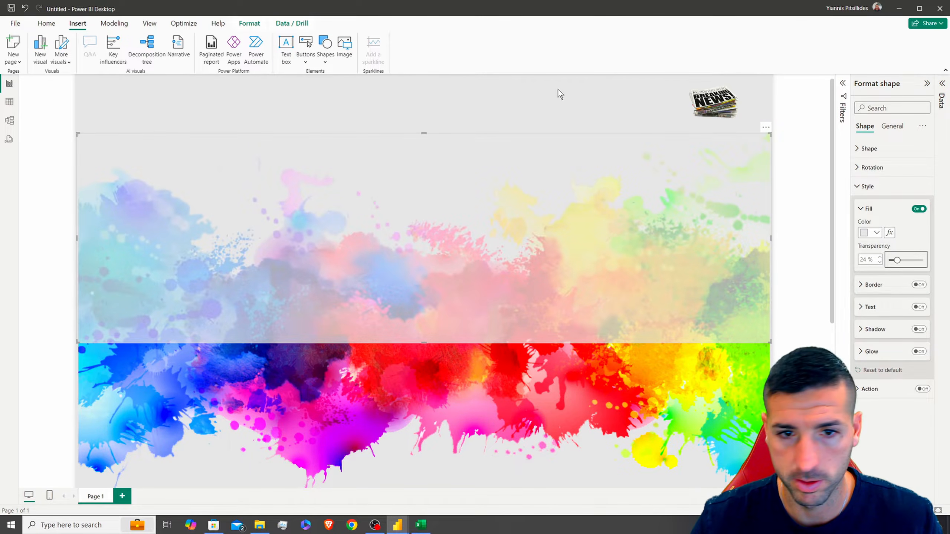
Stretch the rectangle down to cover the splash image
scroll(507, 293, "down", 4)
left_click_drag(420, 201, 435, 403)
scroll(469, 325, "up", 4)
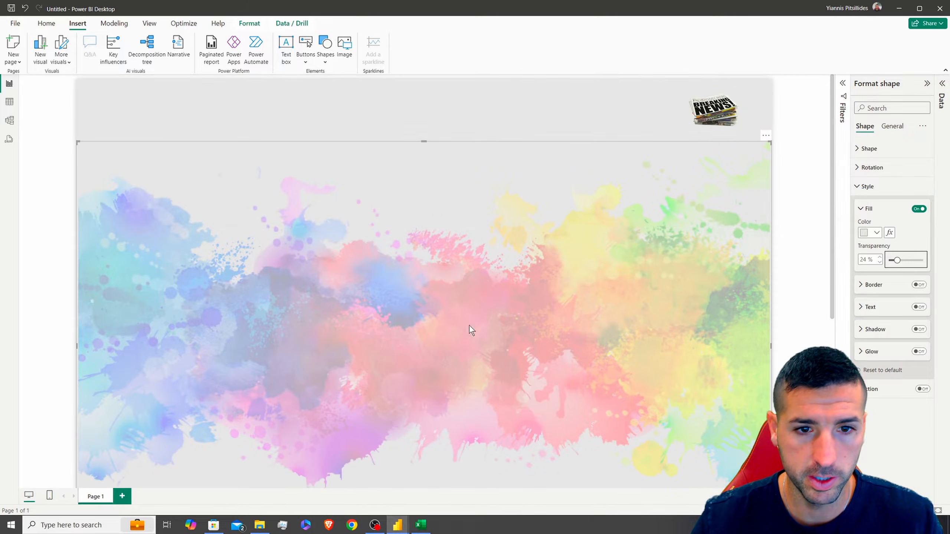
left_click(496, 114)
Nudge the Breaking News image slightly right and down
left_click(721, 111)
left_click_drag(722, 111, 740, 201)
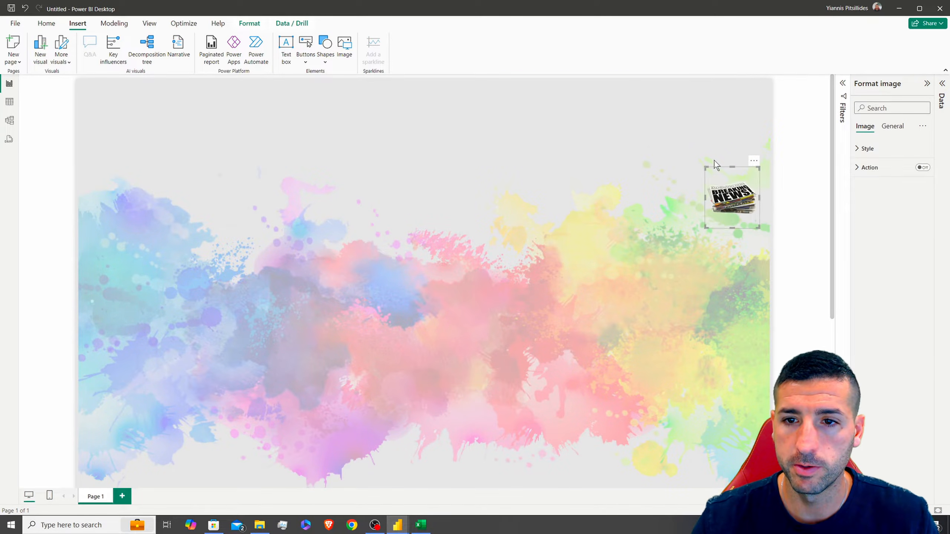
left_click(651, 108)
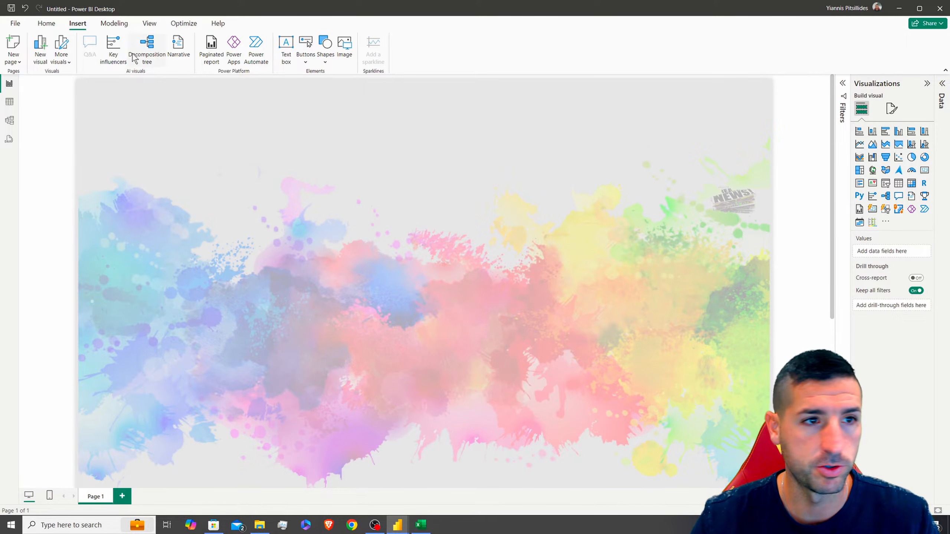
key("ctrl+z")
left_click_drag(714, 110, 742, 115)
Add a text box with the centred 'Media Overview' title copied from the finished report
left_click(632, 103)
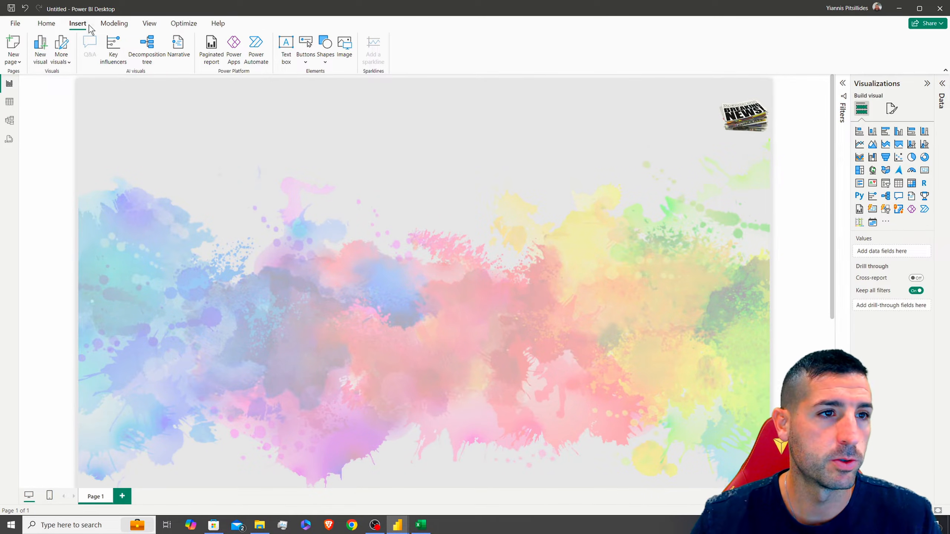
left_click(287, 59)
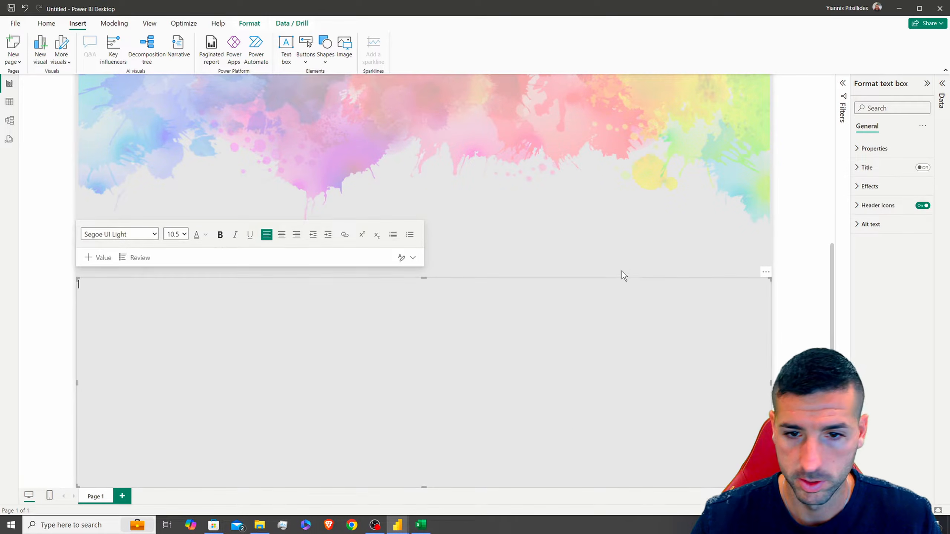
left_click_drag(422, 278, 425, 443)
key("ctrl+u")
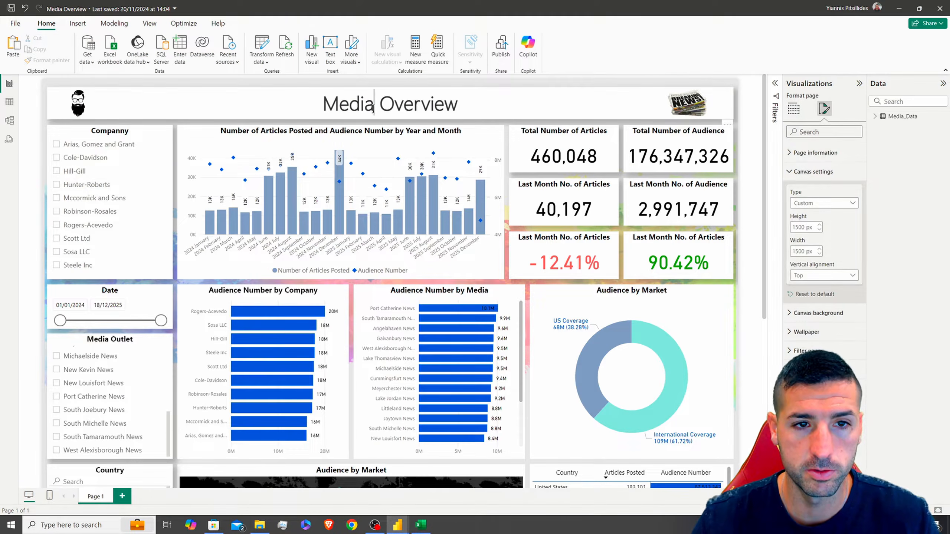
triple_click(373, 109)
key("ctrl+c")
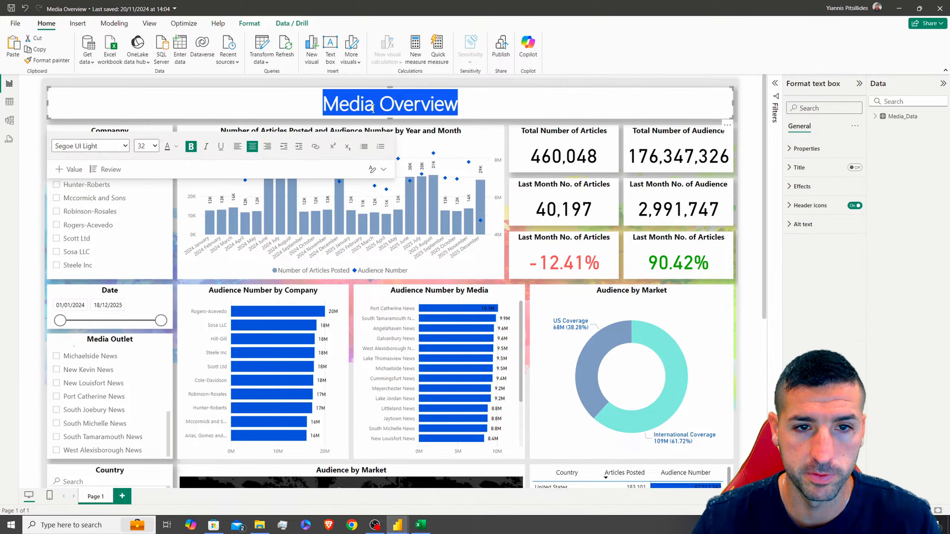
left_click(374, 108)
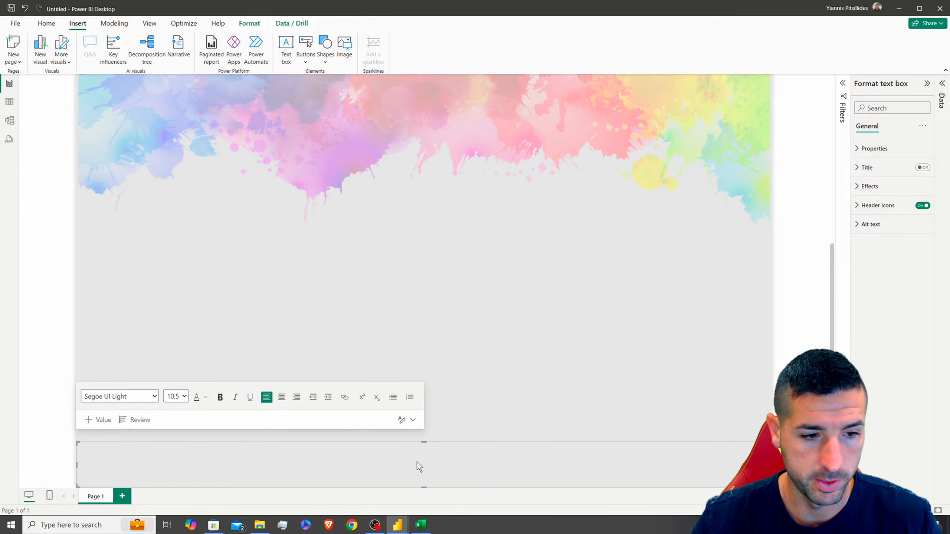
key("ctrl+v")
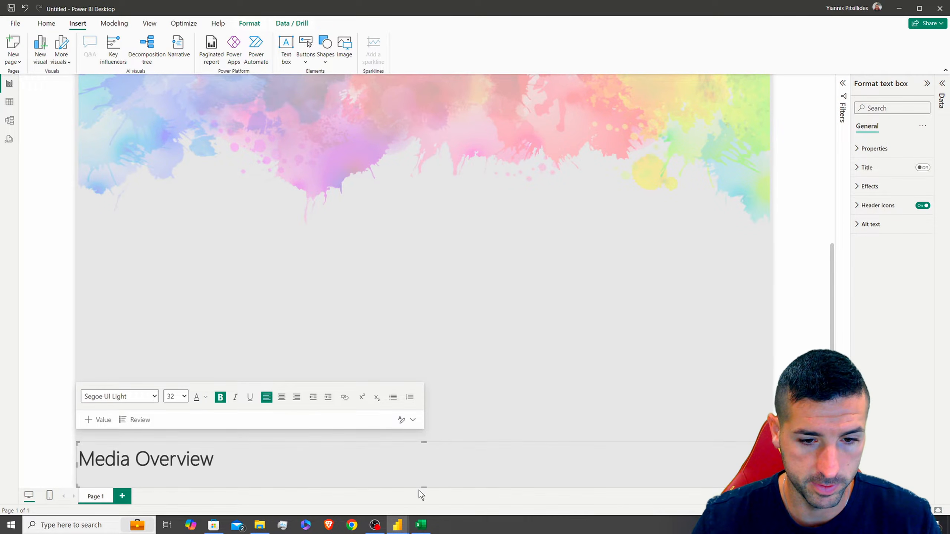
left_click(282, 397)
Move the title box to the top of the page and trim both sides
left_click_drag(465, 443, 460, 314)
scroll(460, 314, "up", 4)
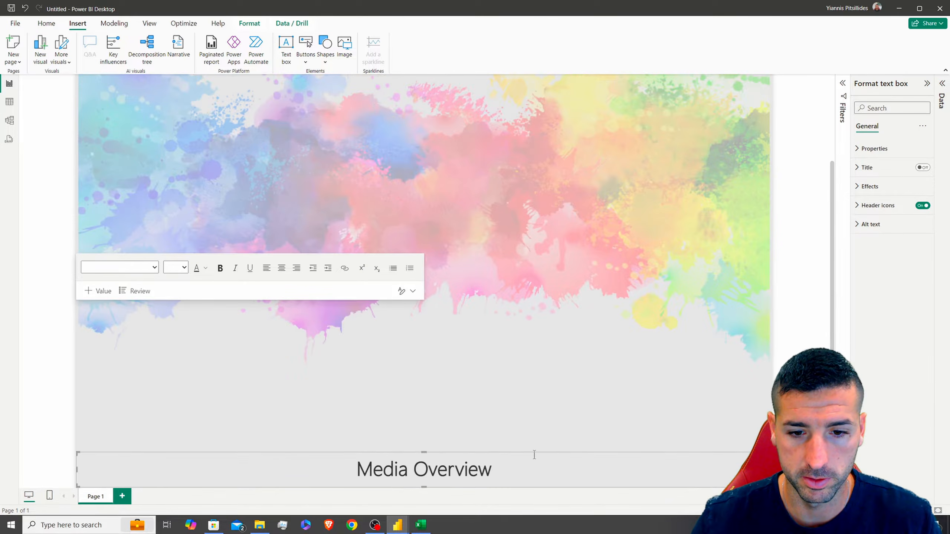
scroll(524, 160, "up", 5)
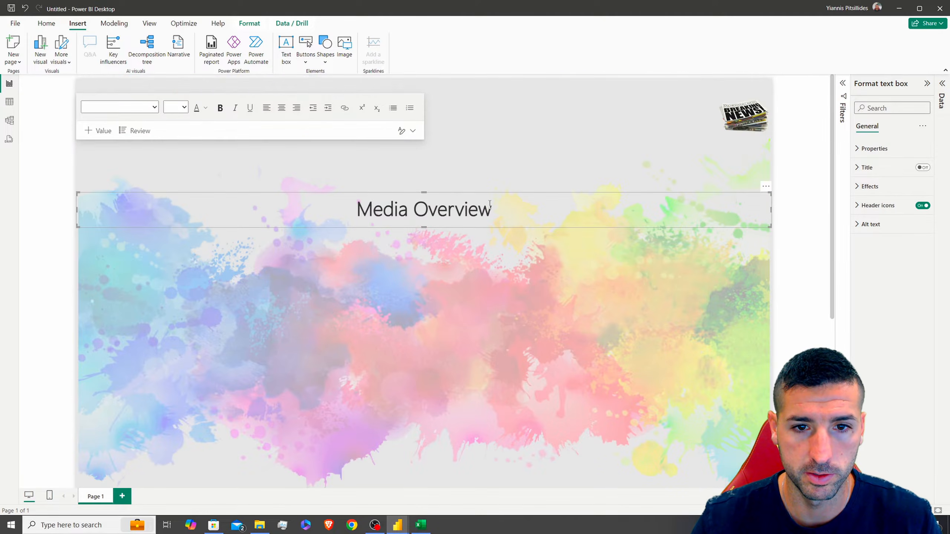
left_click_drag(498, 193, 514, 84)
left_click_drag(77, 102, 82, 102)
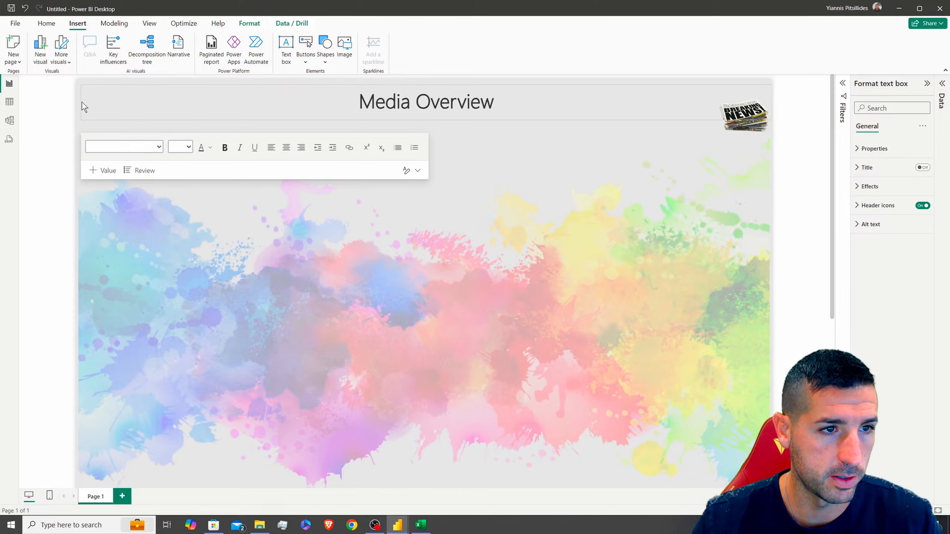
left_click_drag(771, 102, 767, 104)
Give the title box a background fill and a drop shadow
left_click(868, 186)
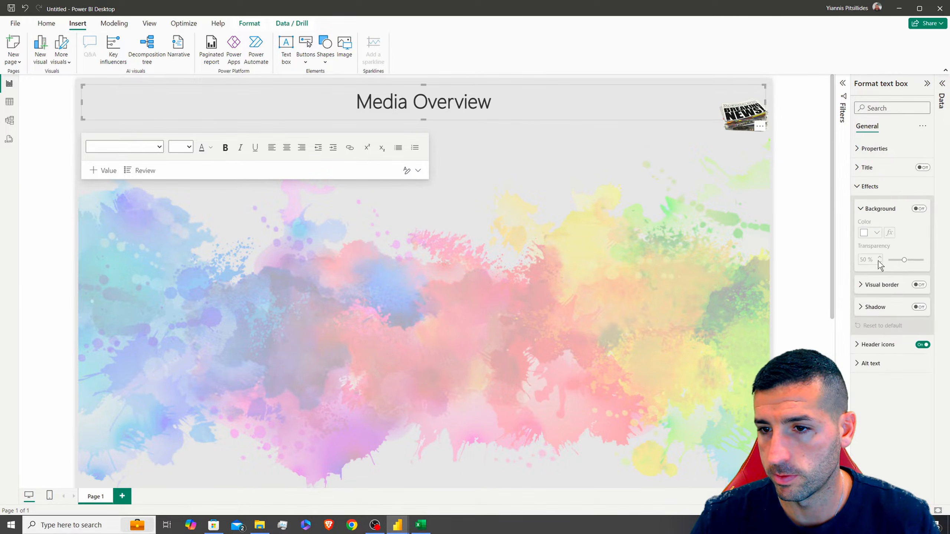
left_click(919, 209)
left_click(894, 260)
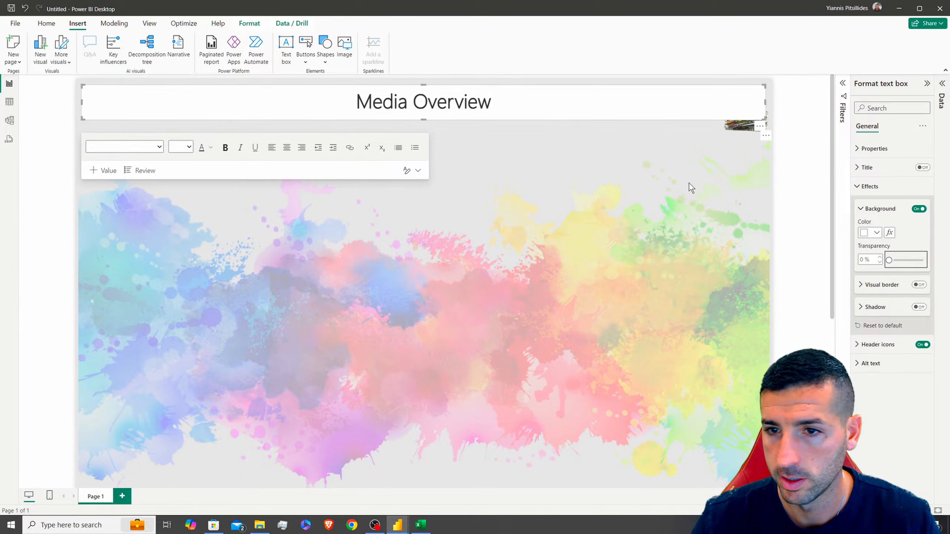
left_click(919, 308)
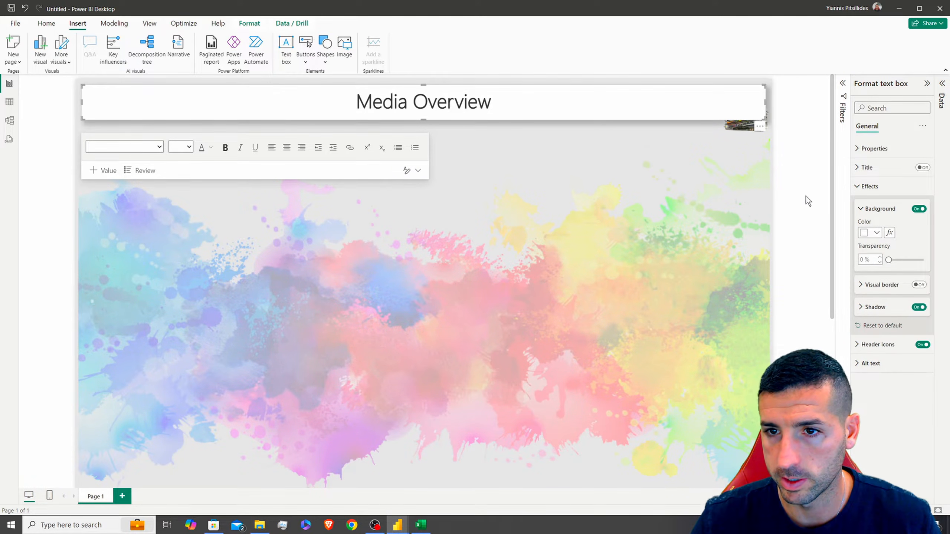
Bring the newspaper image to front and shrink it to the banner's height
left_click(737, 127)
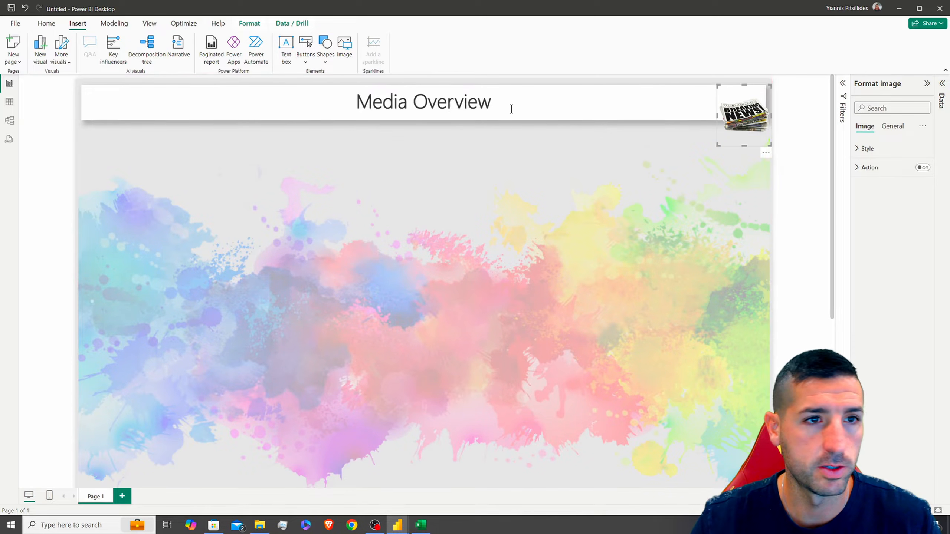
left_click(249, 23)
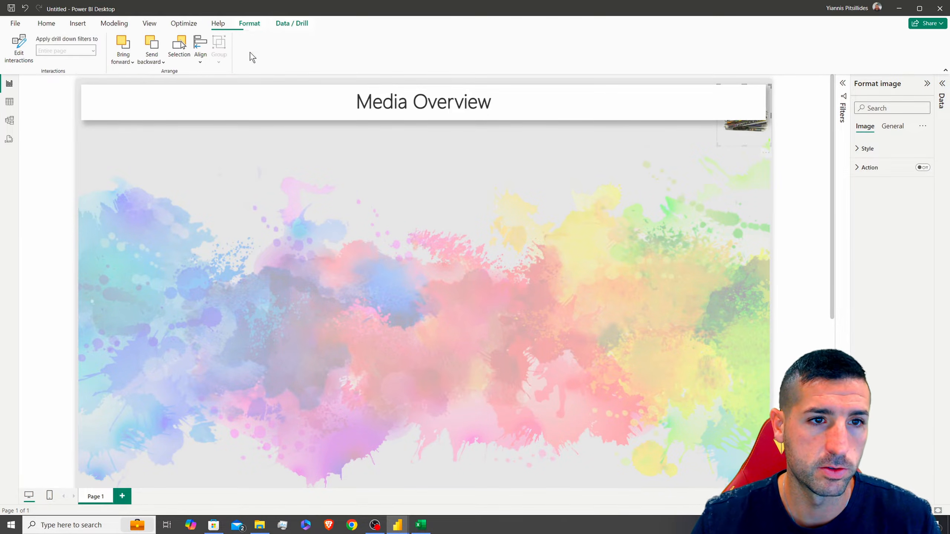
left_click(126, 64)
left_click(130, 80)
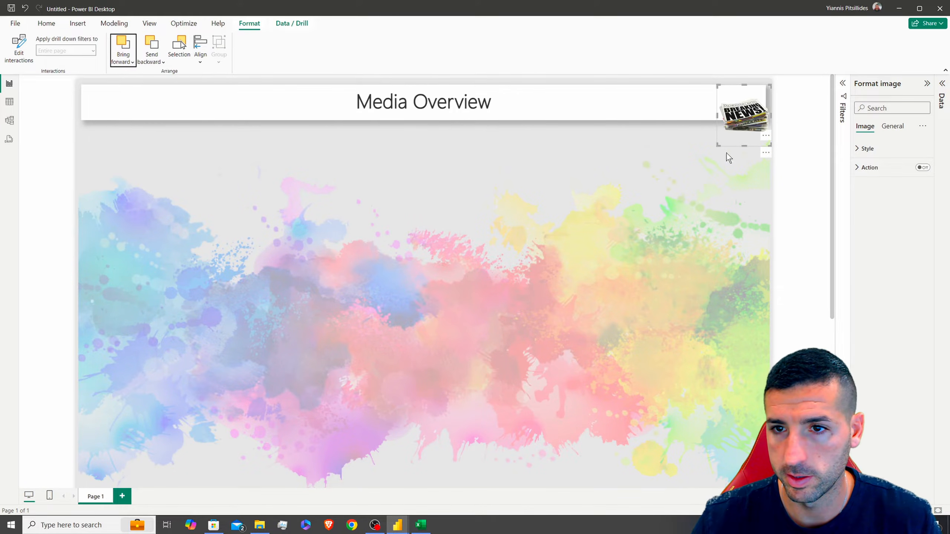
left_click_drag(745, 147, 747, 107)
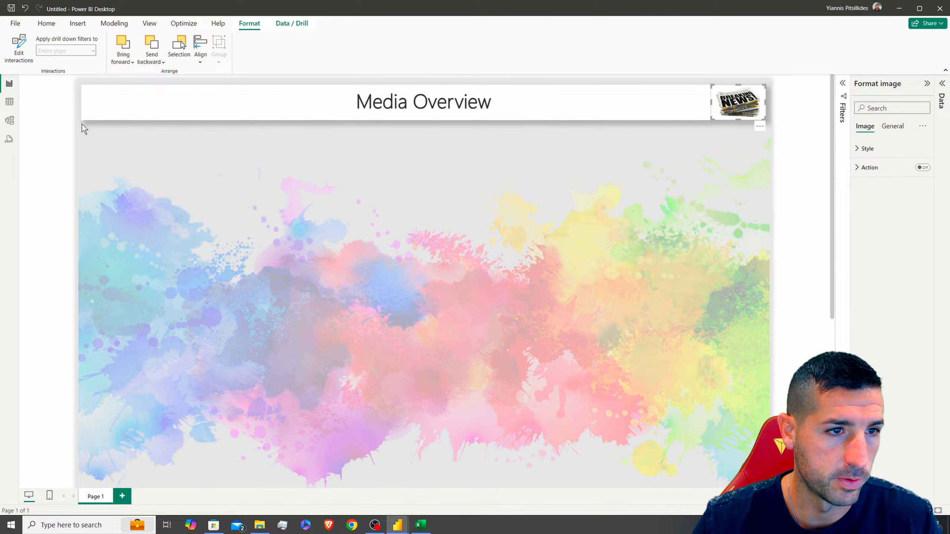
Insert the bearded-man picture and shrink it into a small logo at the banner's top-left
left_click(77, 24)
left_click(344, 48)
left_click(427, 164)
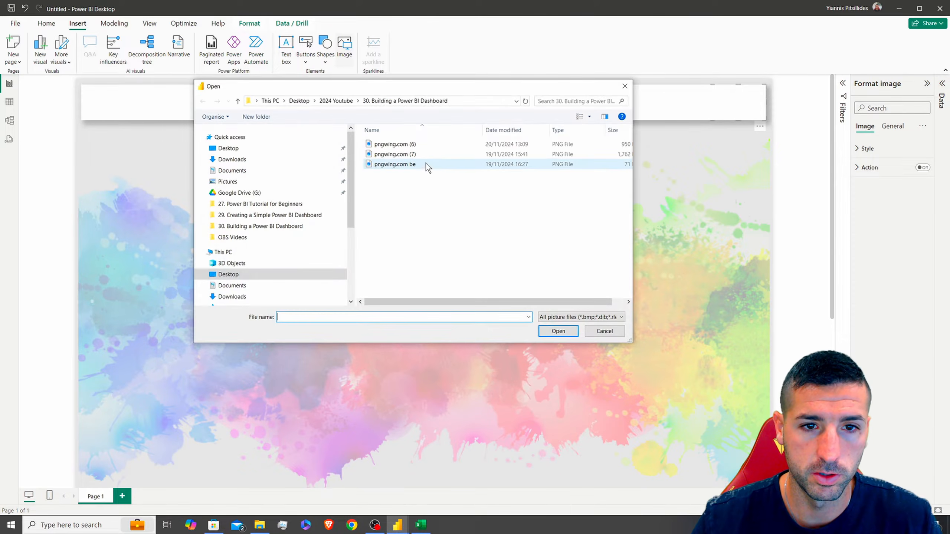
left_click(558, 331)
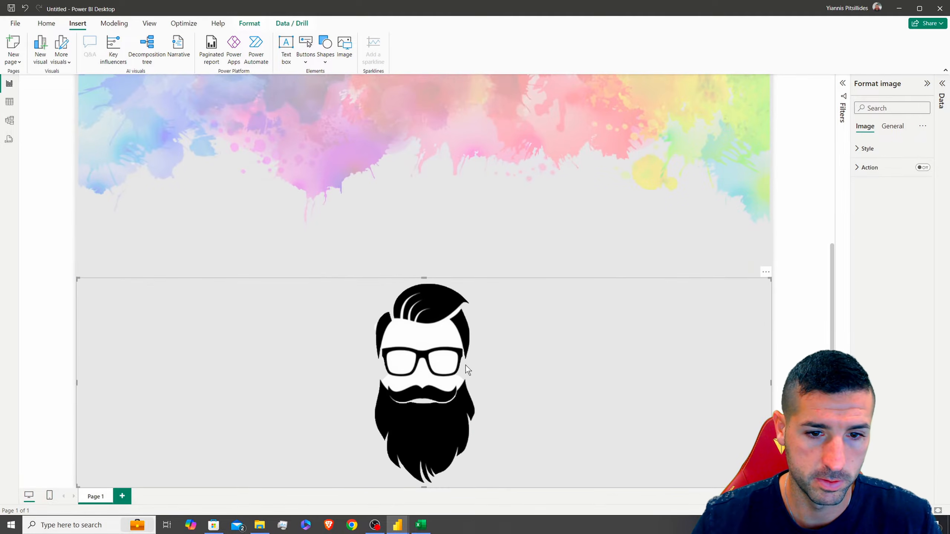
scroll(487, 273, "up", 3)
left_click_drag(76, 467, 718, 311)
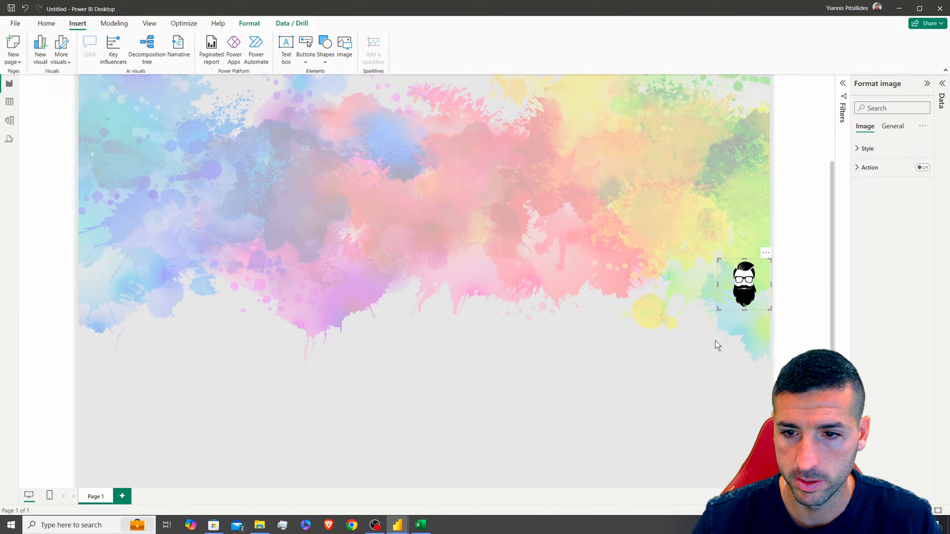
scroll(716, 339, "up", 3)
left_click_drag(760, 444, 132, 133)
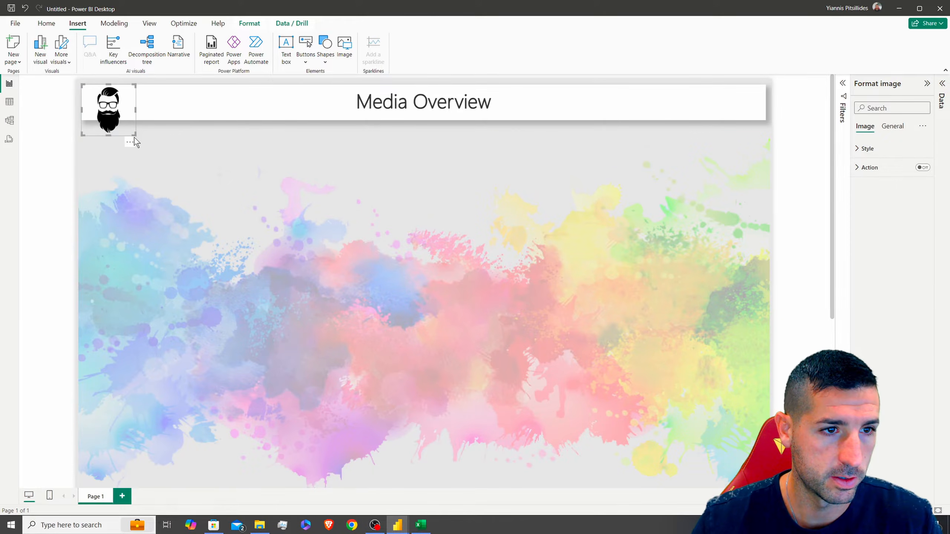
left_click_drag(133, 134, 128, 120)
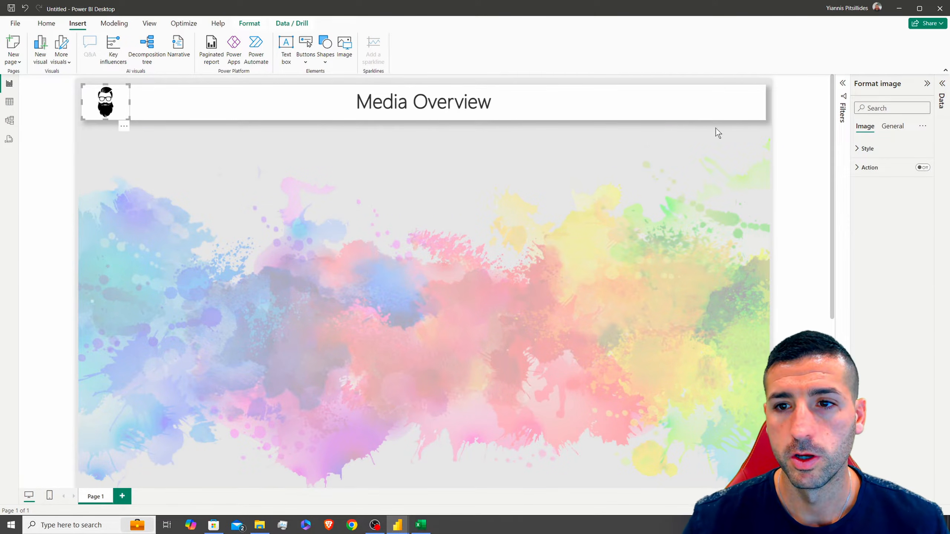
left_click(592, 79)
Bring the newspaper image to the very front, then rewiden the title box to recentre it
left_click(750, 111)
left_click_drag(766, 102, 745, 102)
left_click(753, 108)
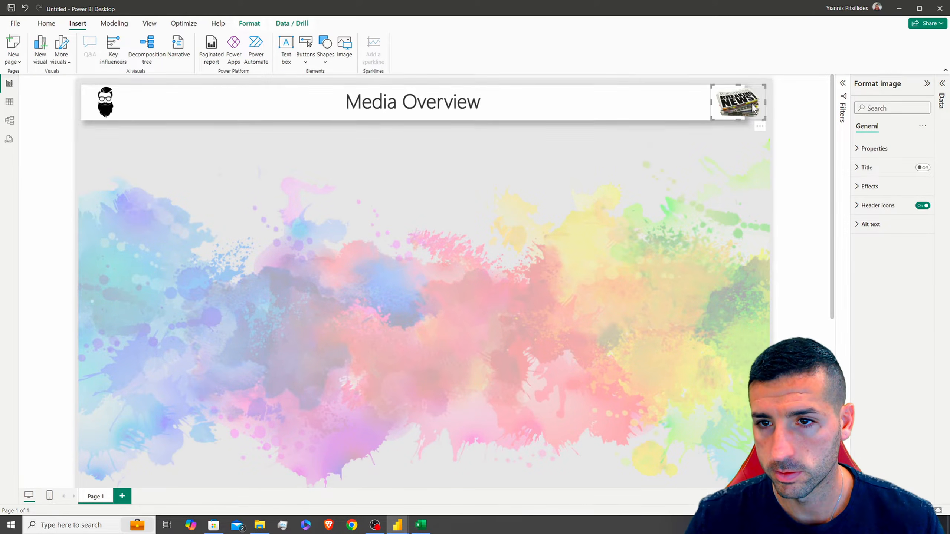
left_click(247, 24)
left_click(123, 58)
left_click(140, 94)
left_click(604, 106)
left_click_drag(743, 101, 765, 102)
left_click(771, 116)
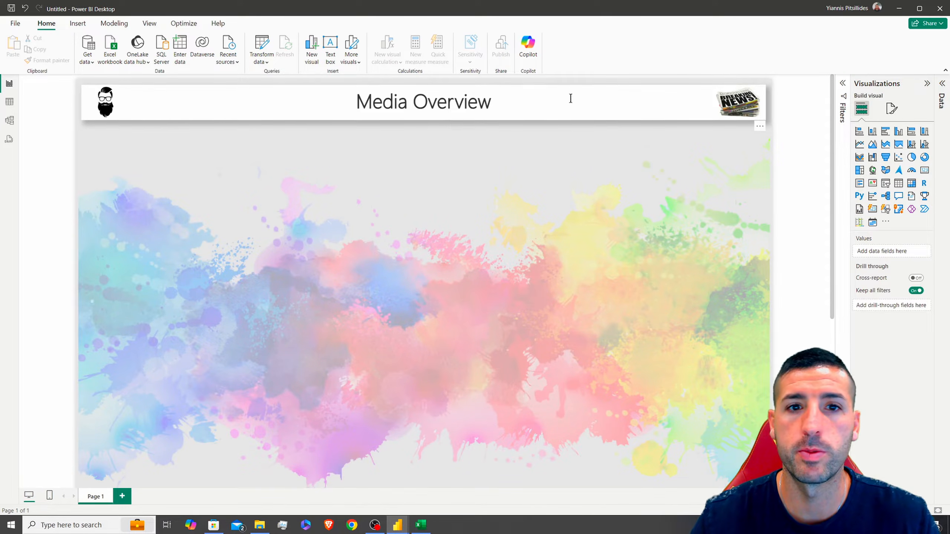
Expand the Data pane on the right to show its empty field list
scroll(482, 242, "down", 3)
scroll(482, 242, "up", 3)
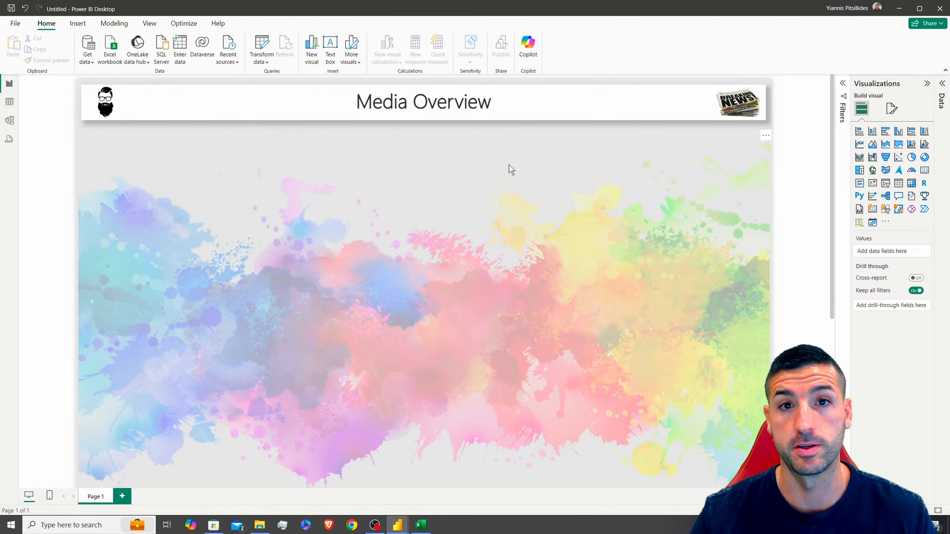
left_click(942, 84)
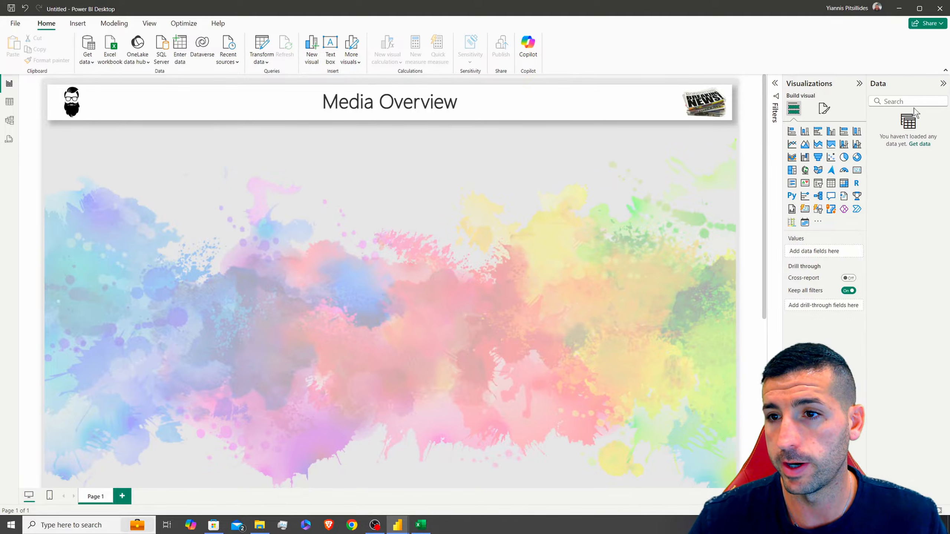
Load Sheet1 from the Company_Media_Data_Fixed.xlsx workbook into the report
left_click(115, 46)
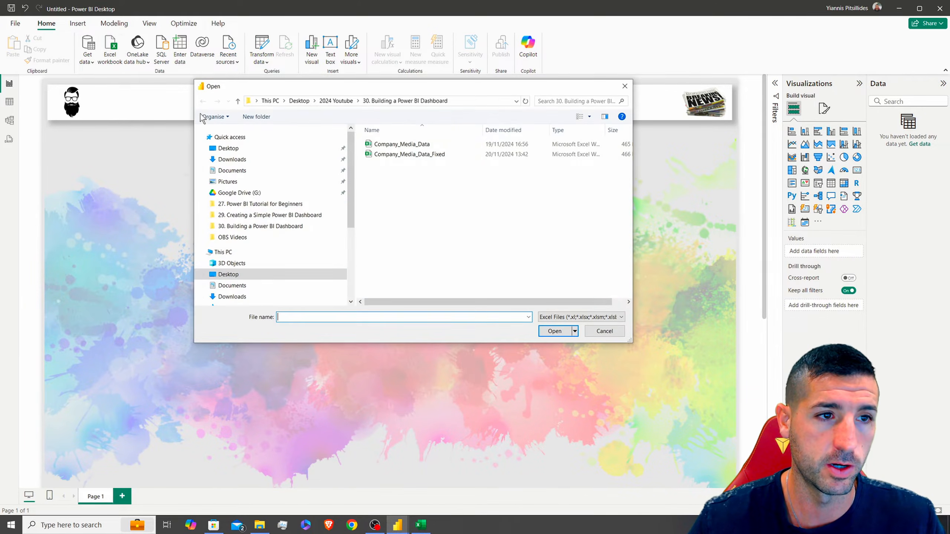
left_click(345, 102)
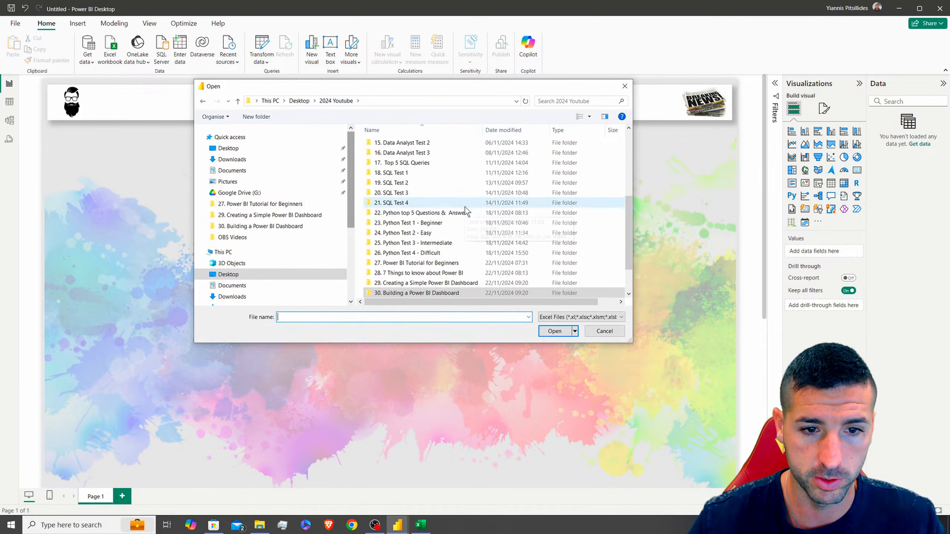
double_click(431, 295)
left_click(408, 155)
left_click(556, 332)
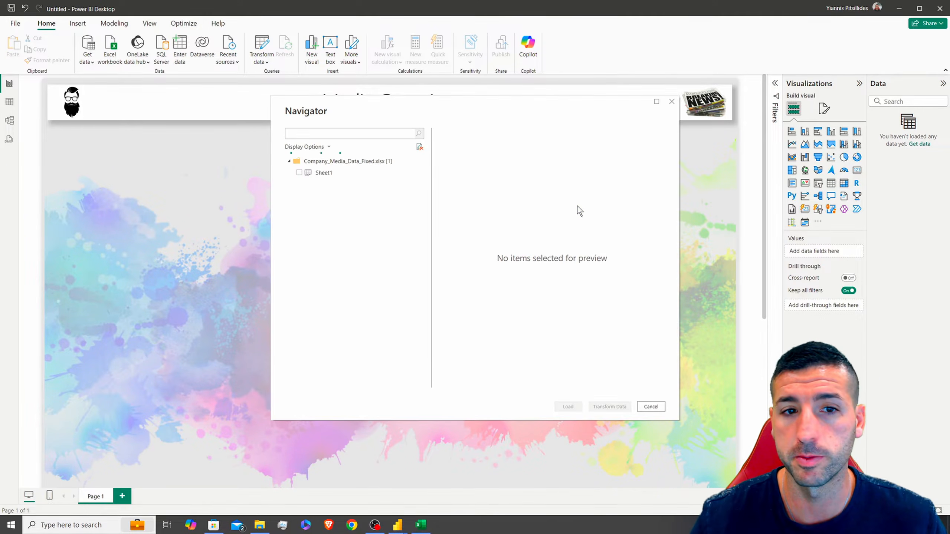
left_click(299, 173)
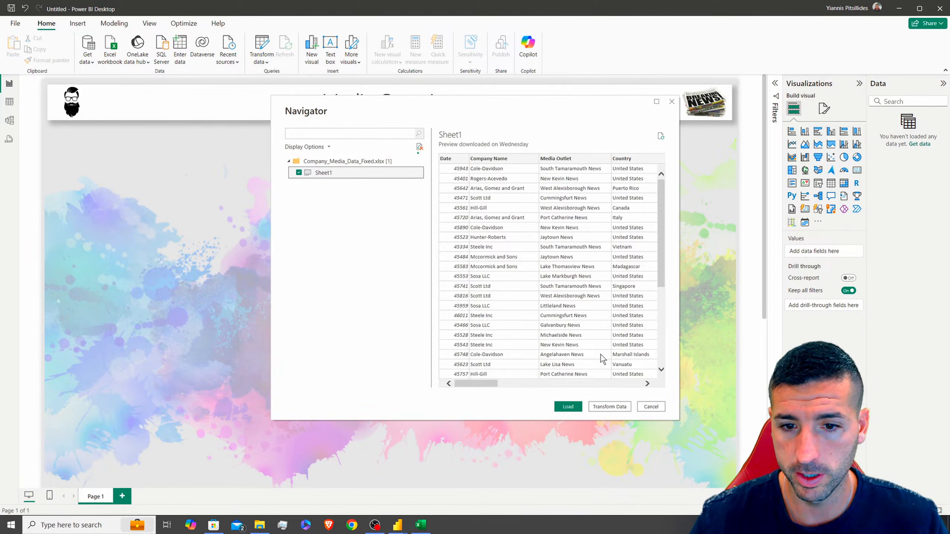
left_click_drag(490, 385, 649, 394)
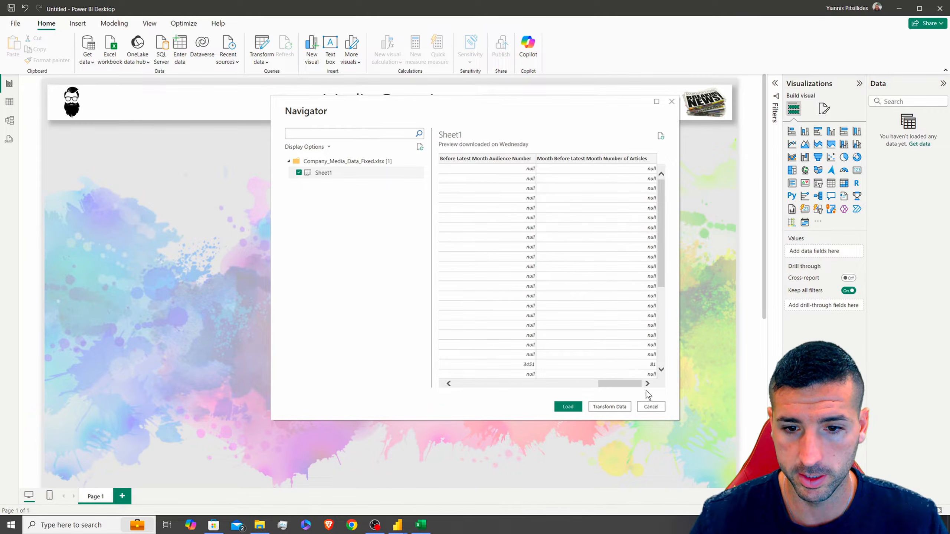
left_click(568, 407)
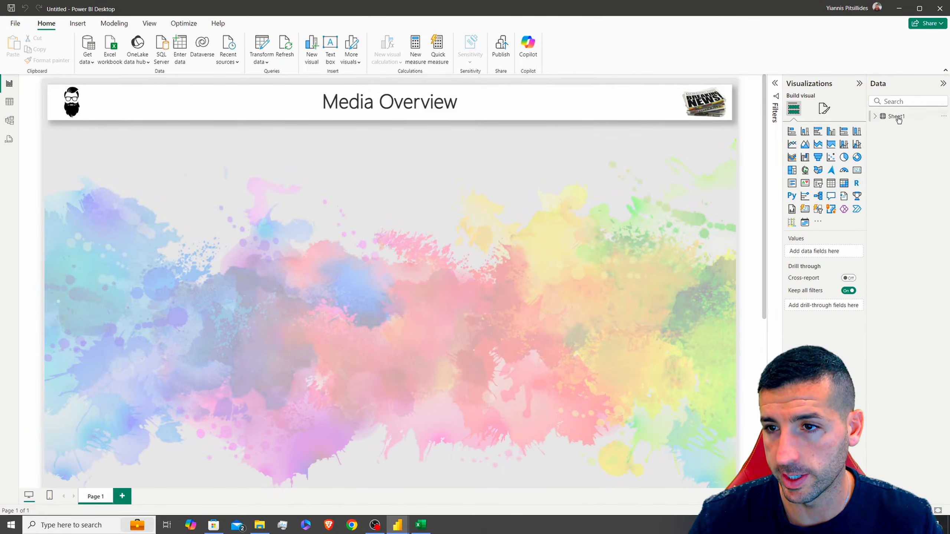
Rename the Sheet1 table to Media_Data in the Data pane
double_click(900, 116)
type("Media_Data")
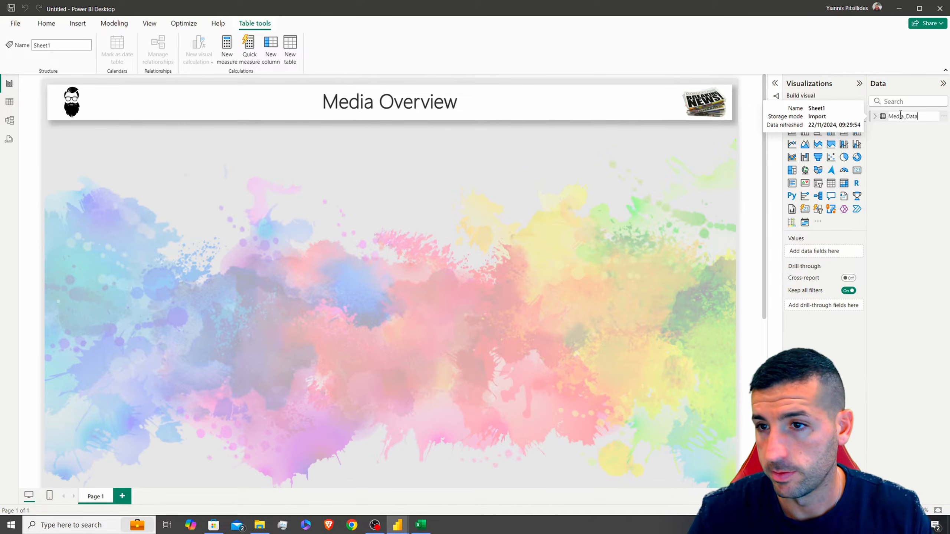
key("Return")
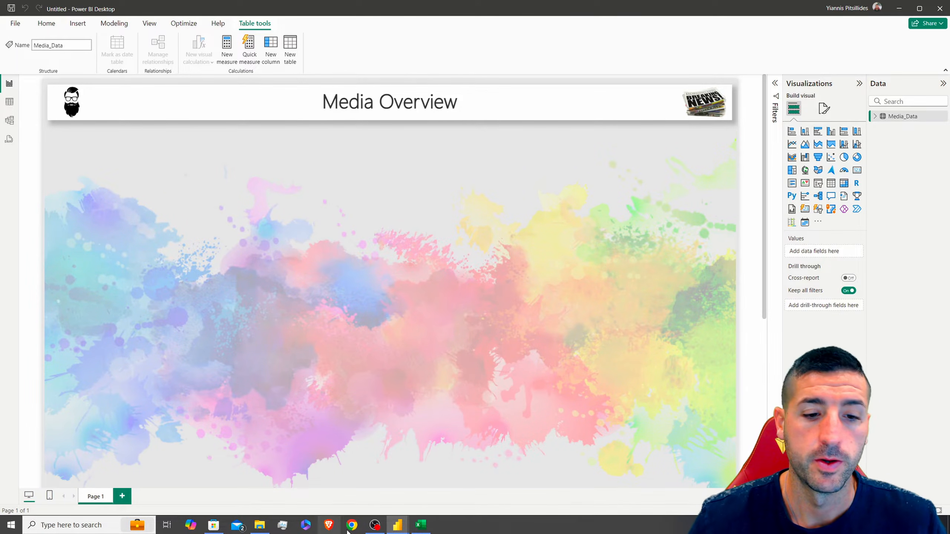
mouse_move(395, 527)
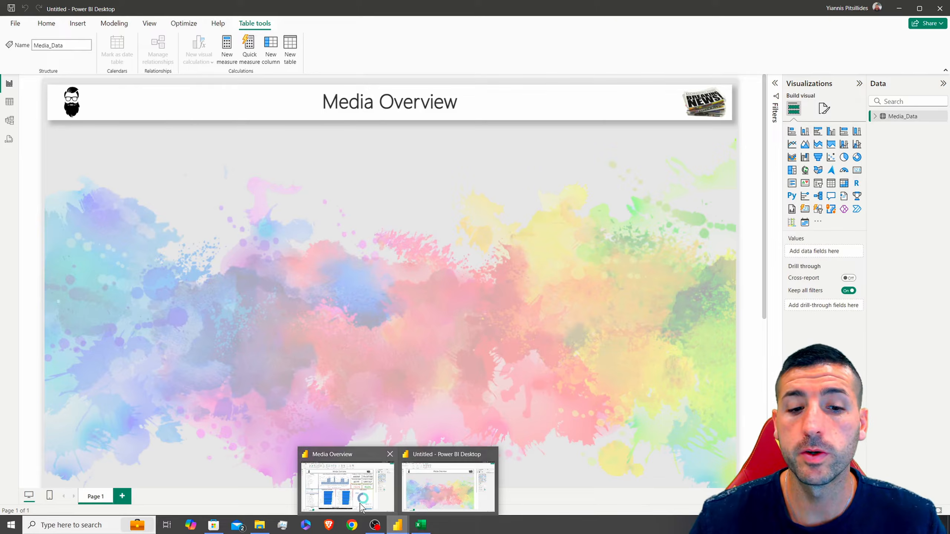
left_click(348, 483)
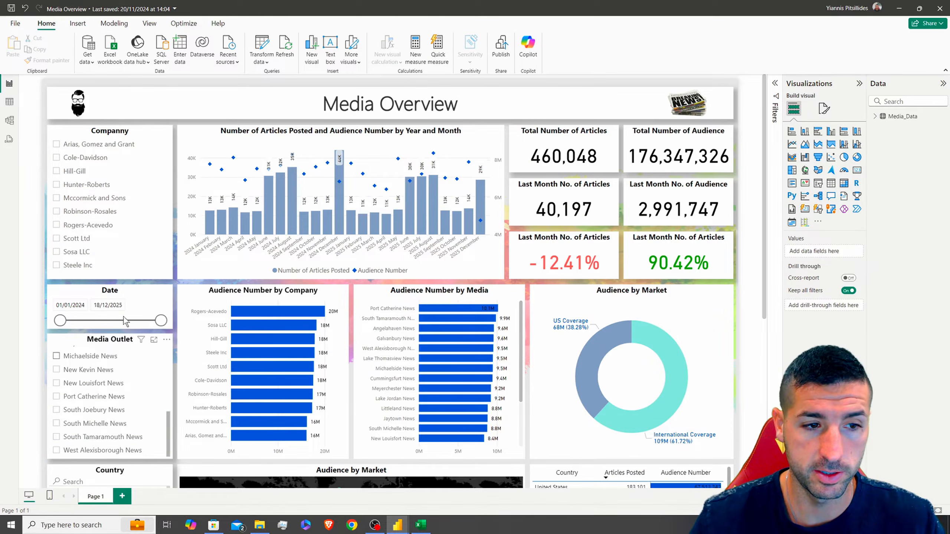
scroll(100, 421, "down", 4)
scroll(98, 211, "up", 4)
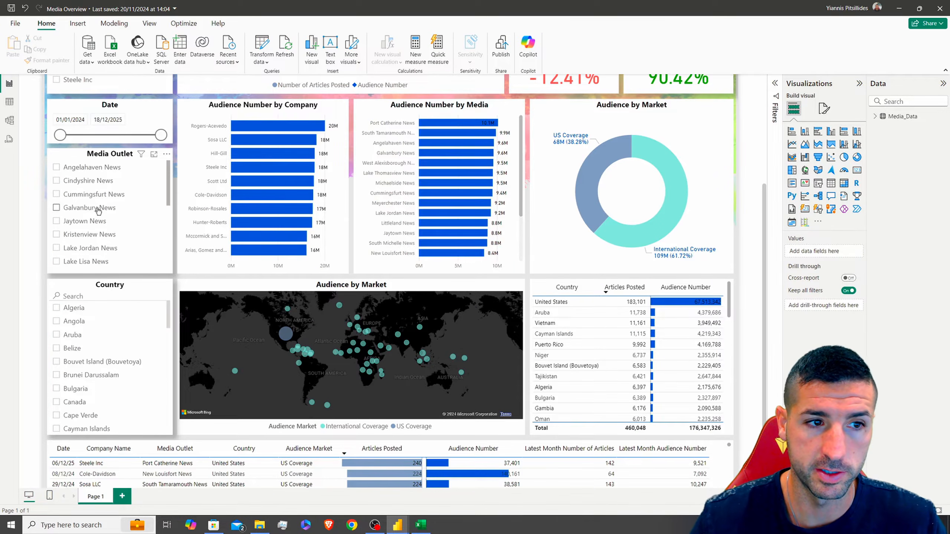
scroll(135, 146, "up", 3)
scroll(135, 146, "up", 1)
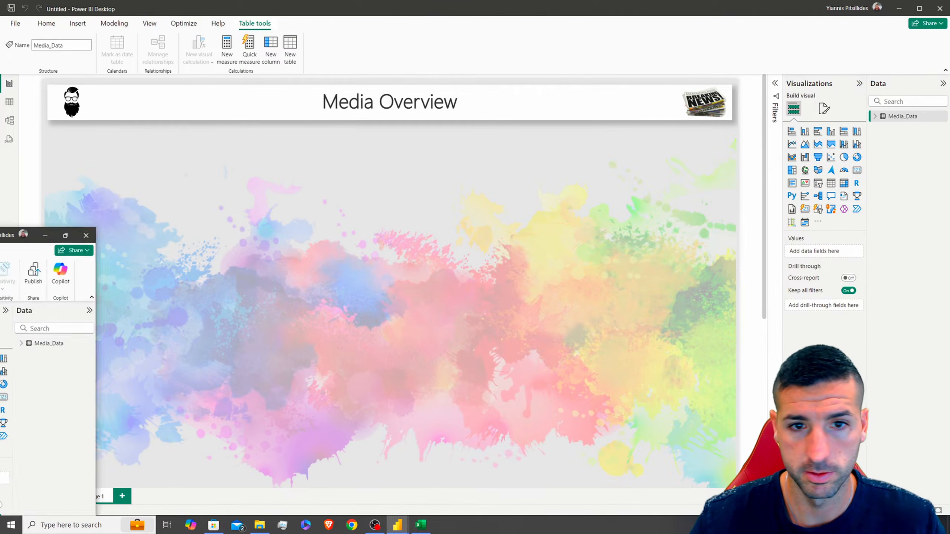
Add a blank slicer and resize it into a slim column just under the header
left_click(819, 183)
scroll(484, 312, "down", 5)
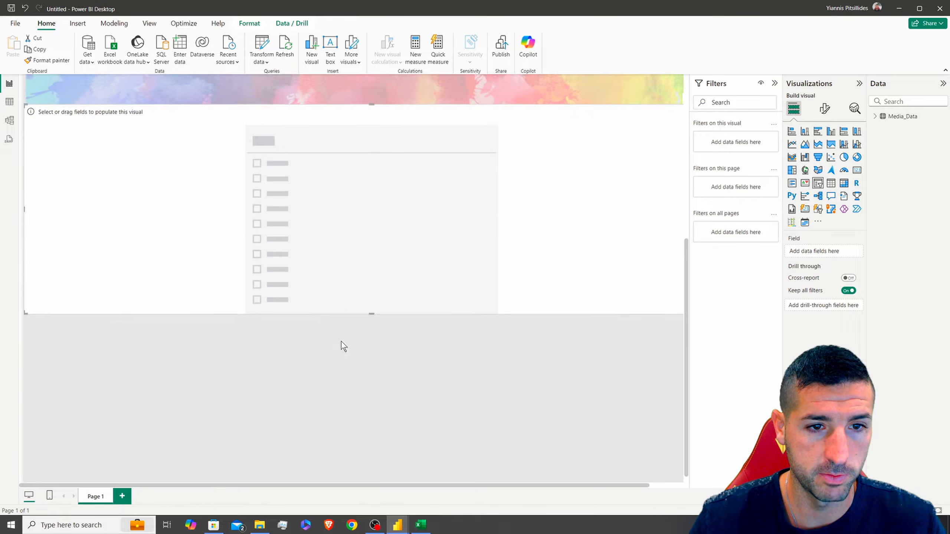
scroll(342, 342, "up", 5)
left_click_drag(288, 411, 287, 245)
scroll(290, 284, "up", 3)
left_click_drag(285, 344, 279, 251)
left_click_drag(24, 228, 30, 227)
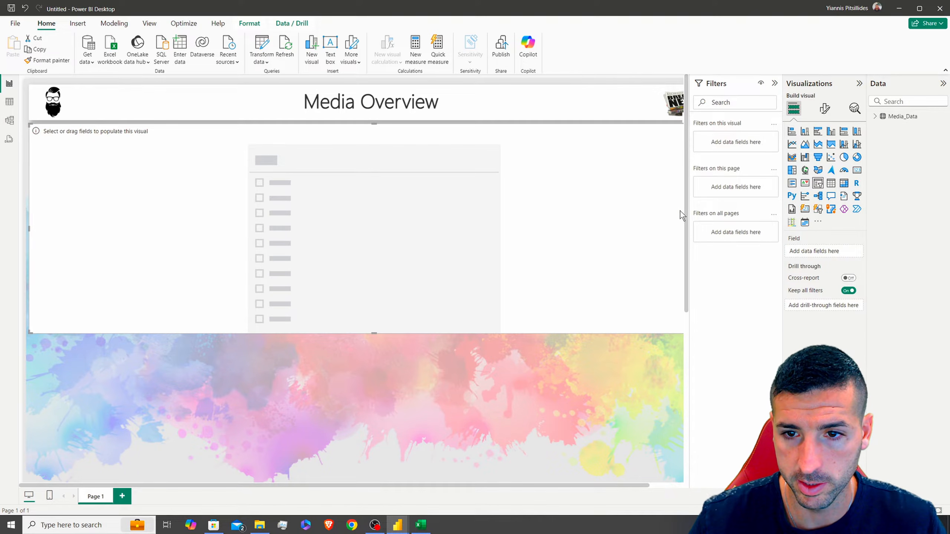
left_click_drag(623, 207, 546, 237)
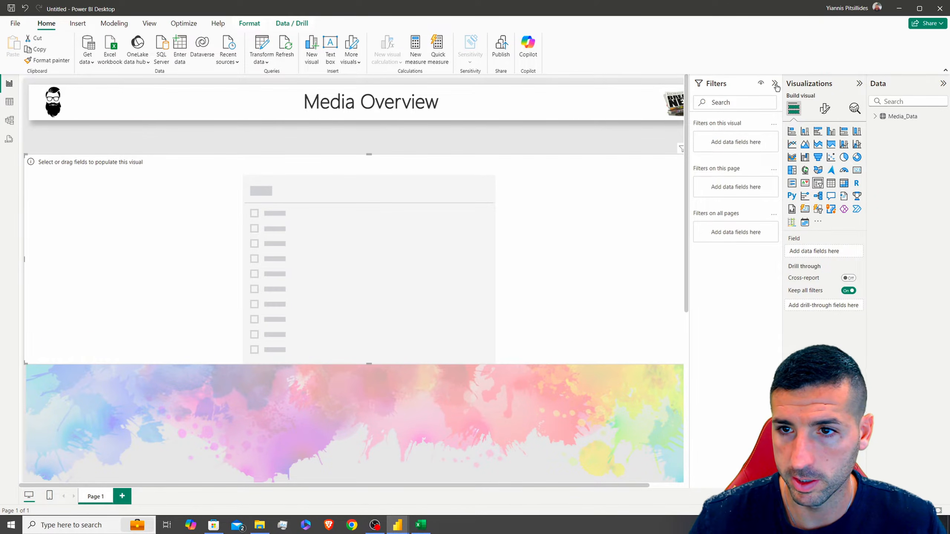
left_click(775, 84)
left_click_drag(732, 242, 206, 241)
left_click_drag(95, 157, 94, 134)
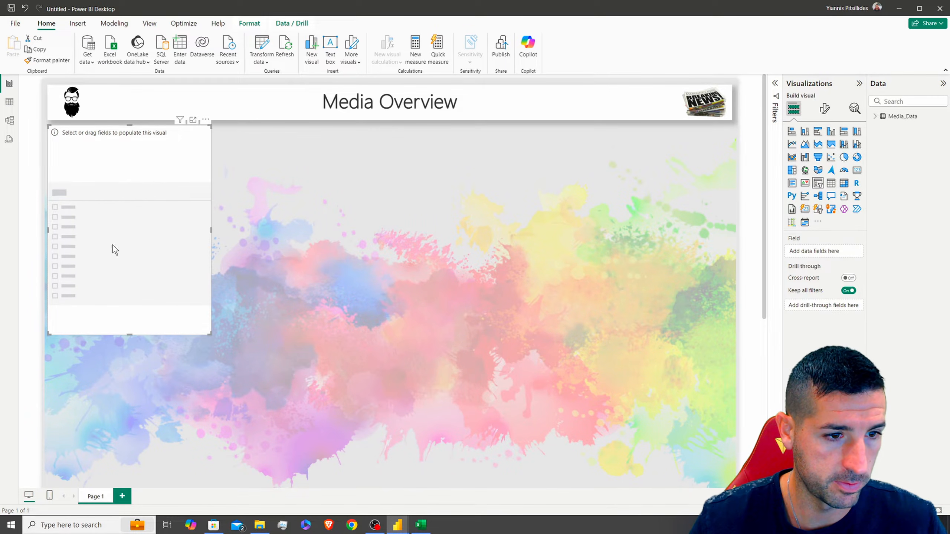
left_click_drag(211, 334, 180, 308)
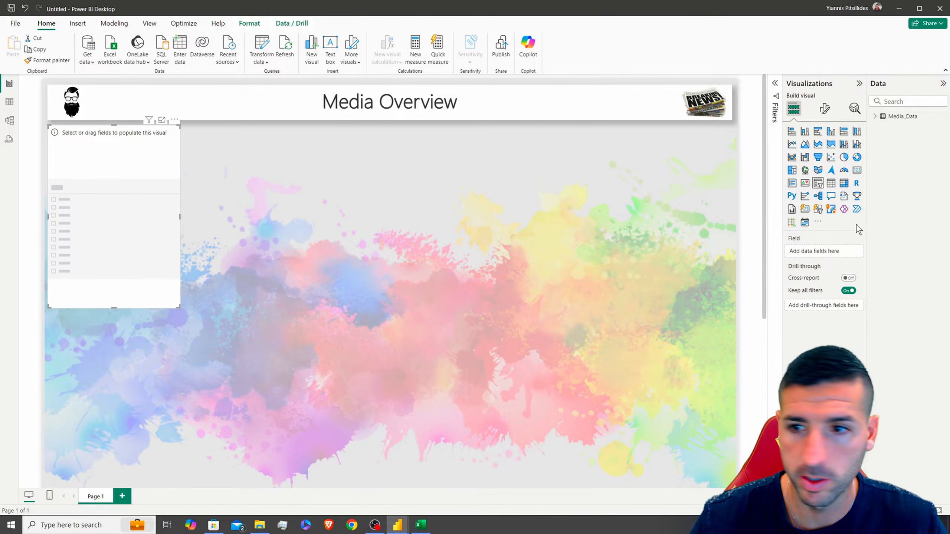
Fill the slicer with the Company Name field from the Media_Data table
left_click(875, 117)
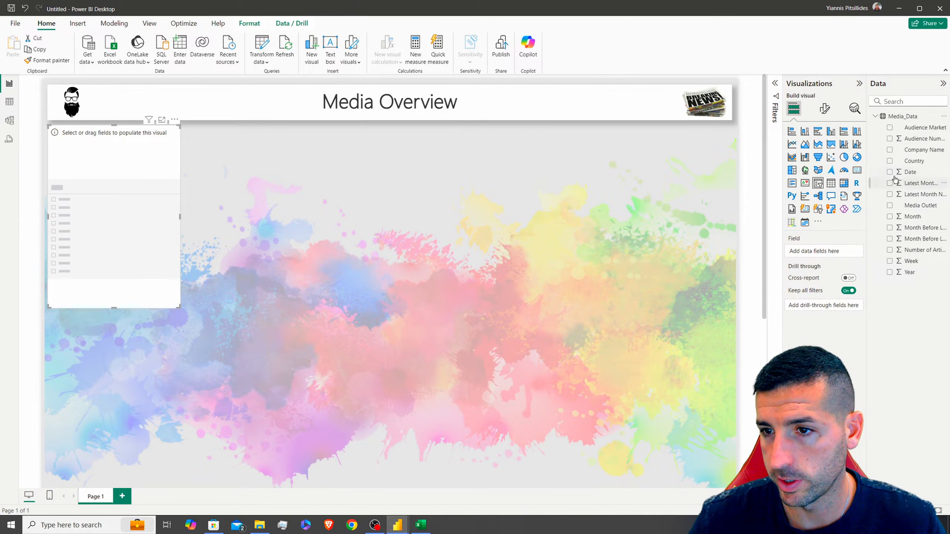
left_click(900, 153)
left_click(890, 150)
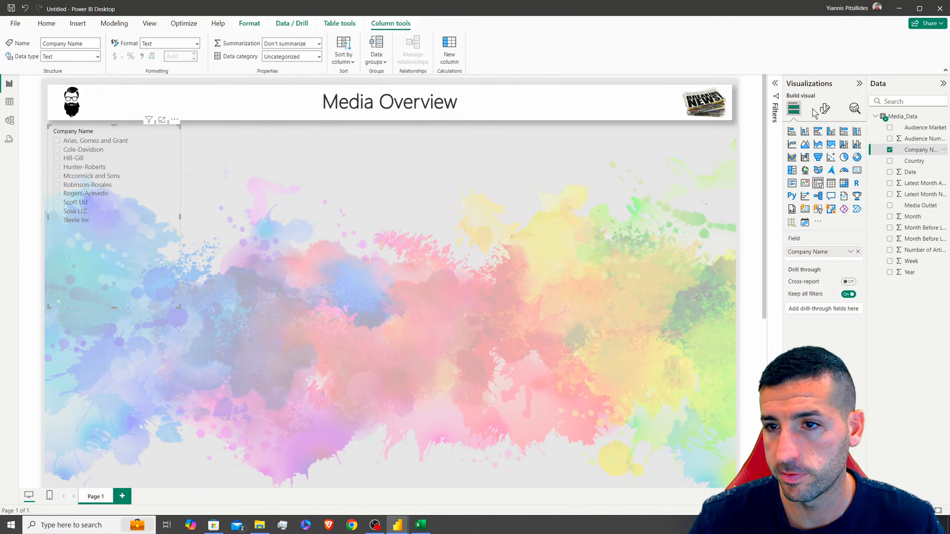
left_click(824, 109)
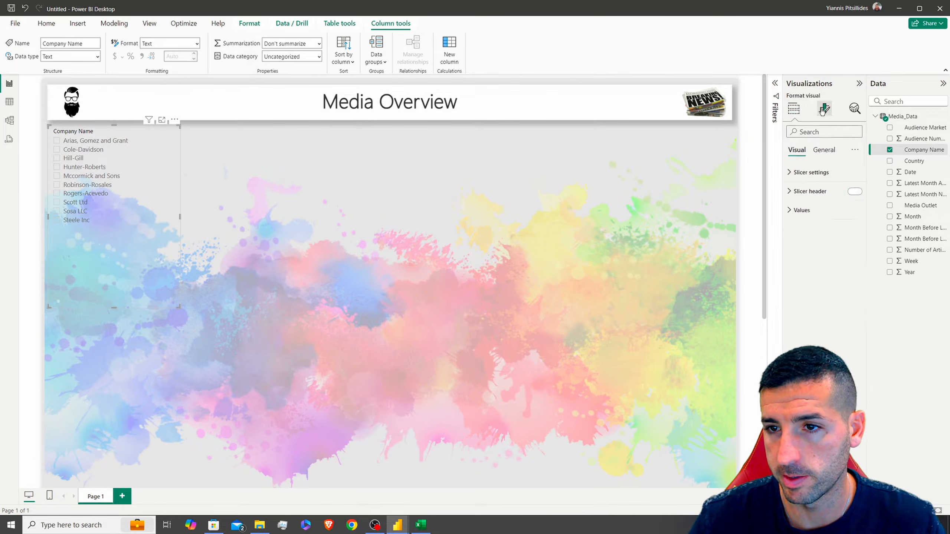
left_click(808, 175)
left_click(792, 171)
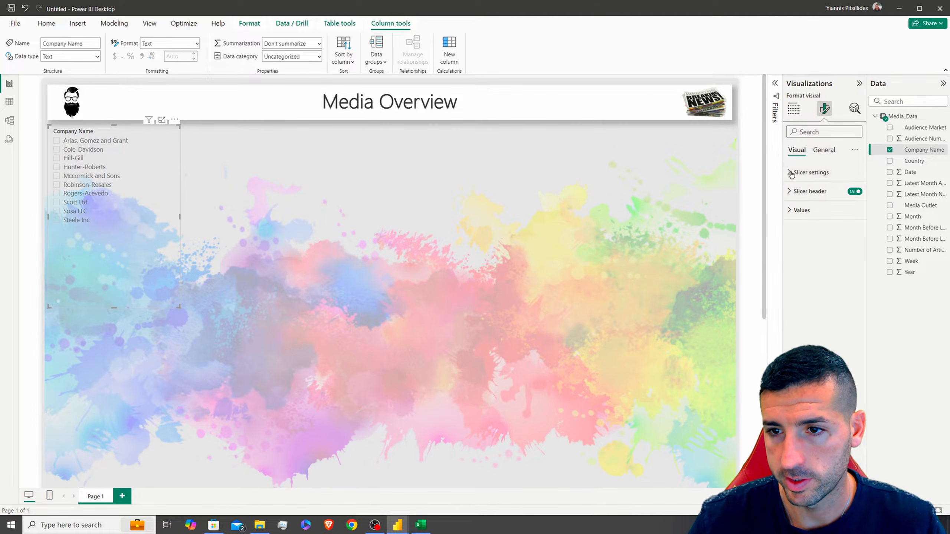
left_click(824, 149)
Give the slicer an opaque white background and a shadow, and shorten it
left_click(802, 210)
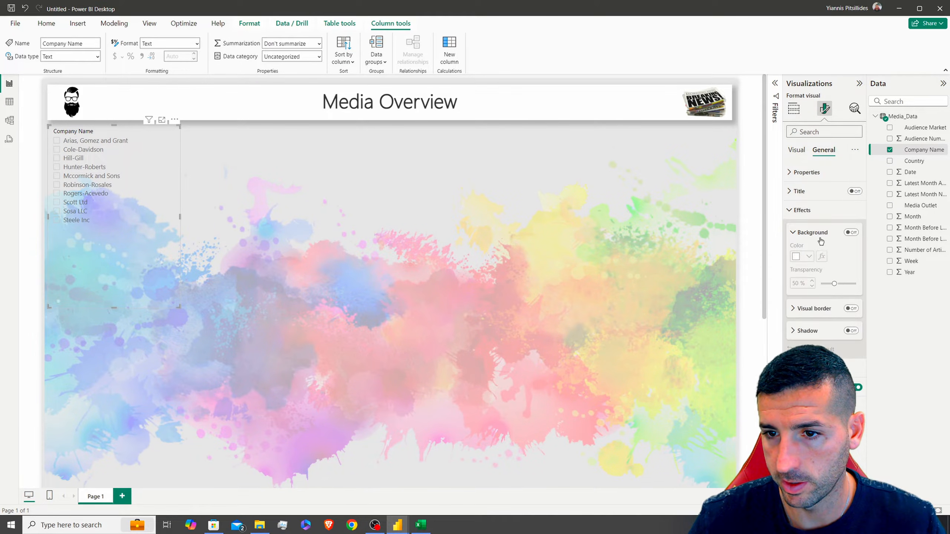
left_click(852, 233)
left_click_drag(836, 284, 820, 283)
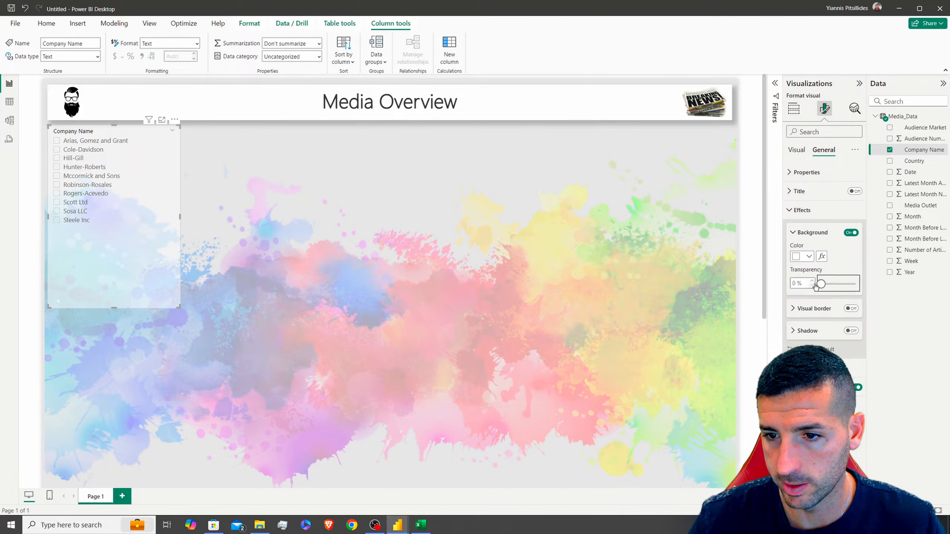
left_click(852, 331)
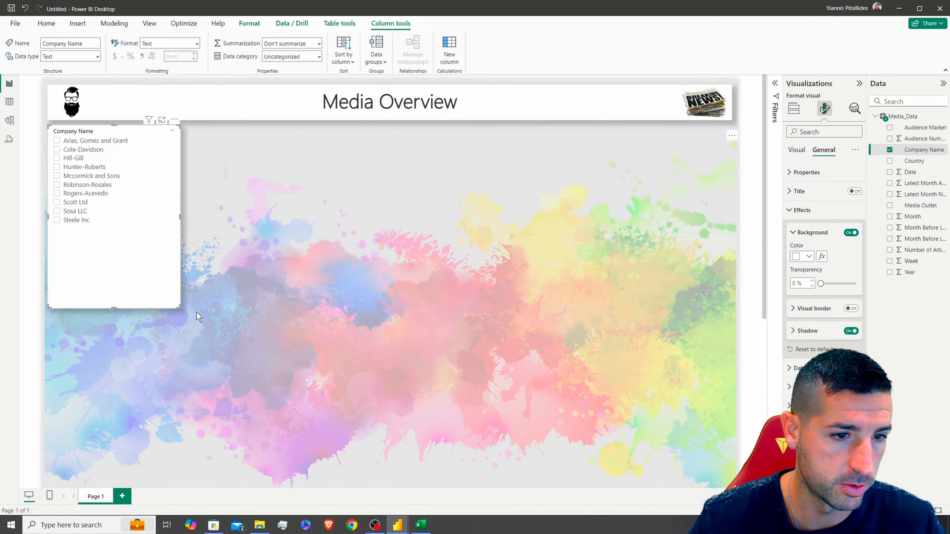
left_click_drag(113, 308, 108, 256)
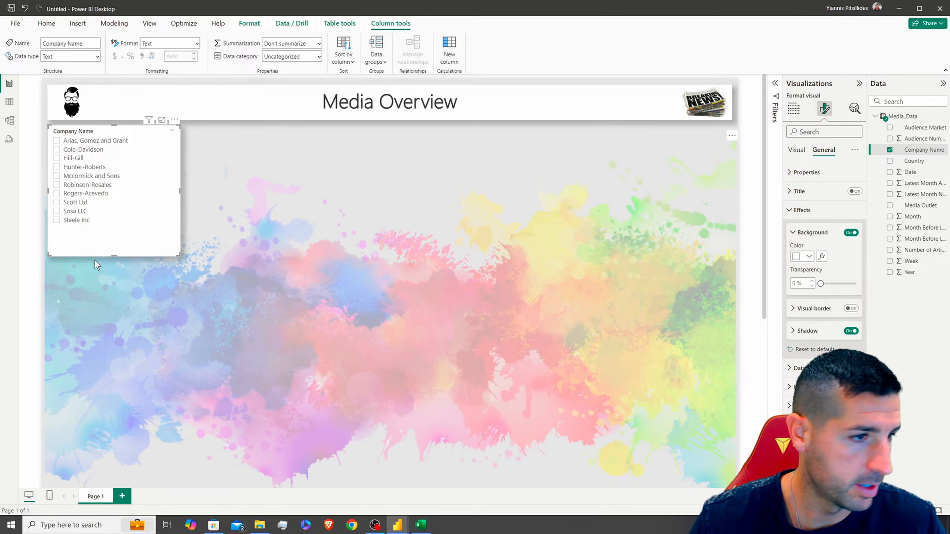
left_click_drag(0, 191, 477, 1)
Check the height and width of the company slicer in the finished report
left_click(93, 138)
left_click(825, 110)
left_click(823, 150)
left_click(806, 172)
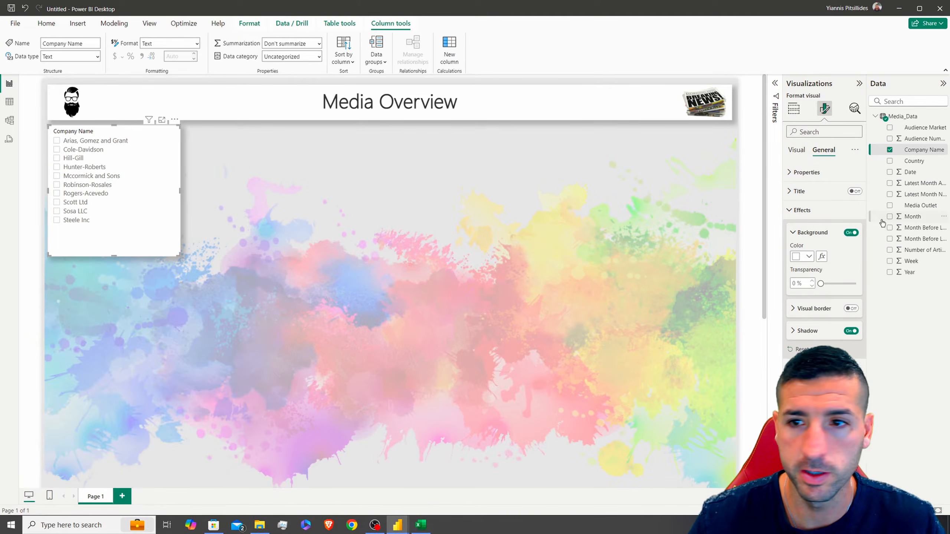
Set the draft slicer's size to height 333 and width 271
left_click(807, 172)
double_click(806, 217)
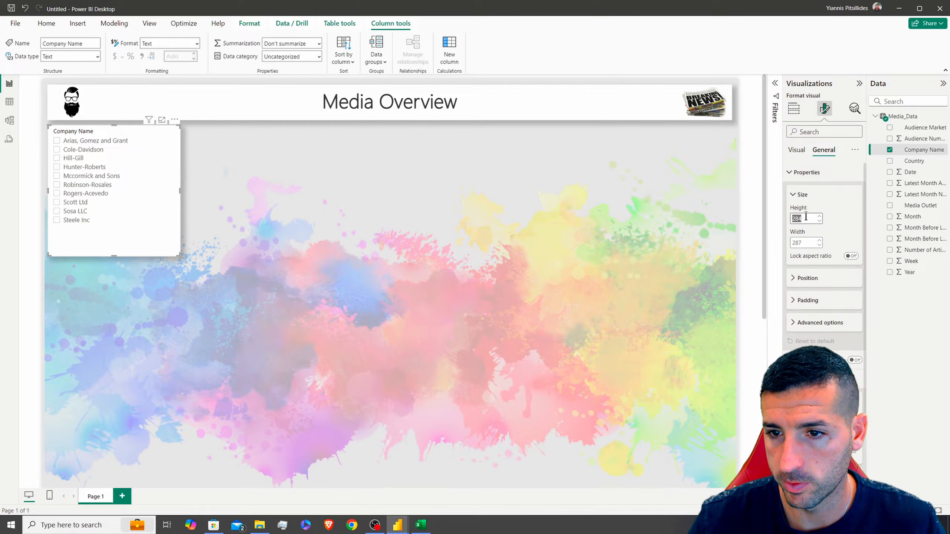
type("333")
double_click(802, 243)
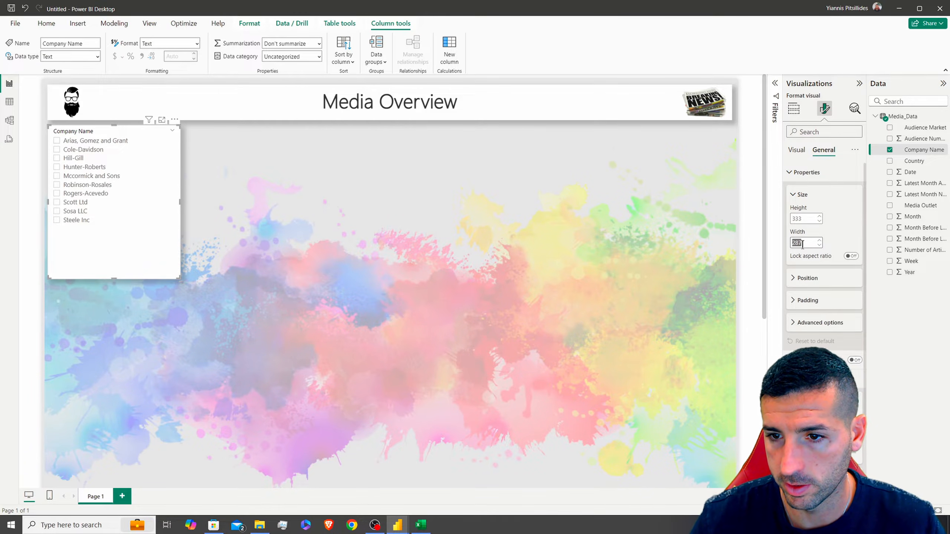
type("27")
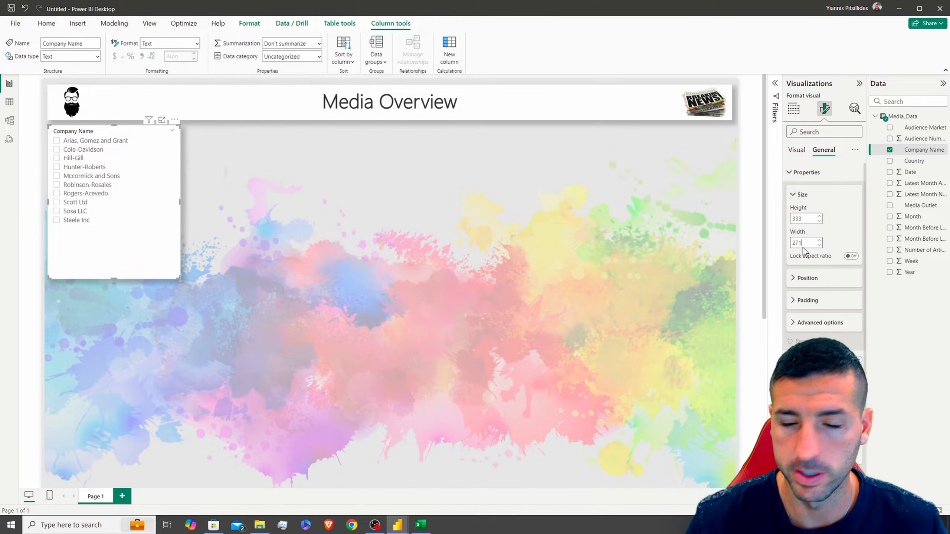
key("Return")
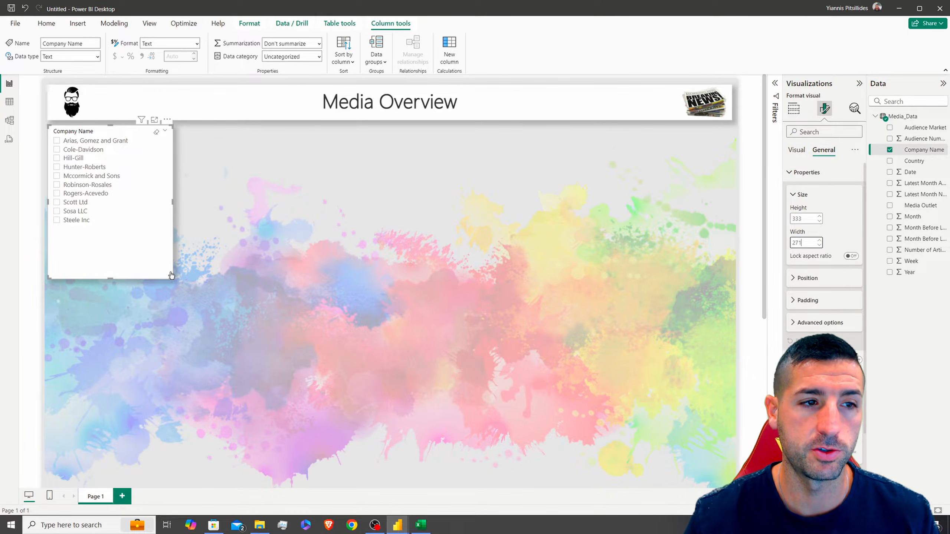
Turn on the slicer's 'Company Name' title in bold black, size 13, centred
left_click(819, 175)
left_click(855, 191)
left_click(823, 193)
left_click(815, 238)
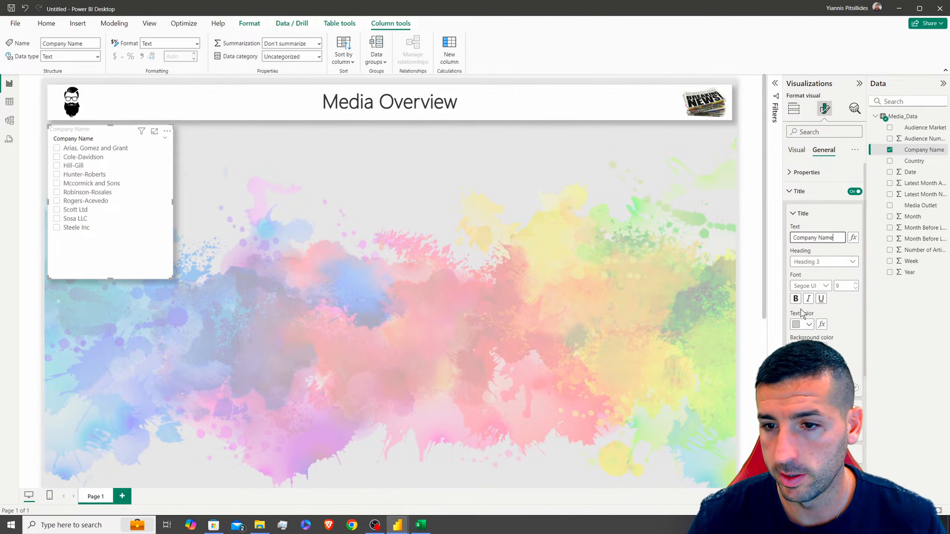
left_click(801, 326)
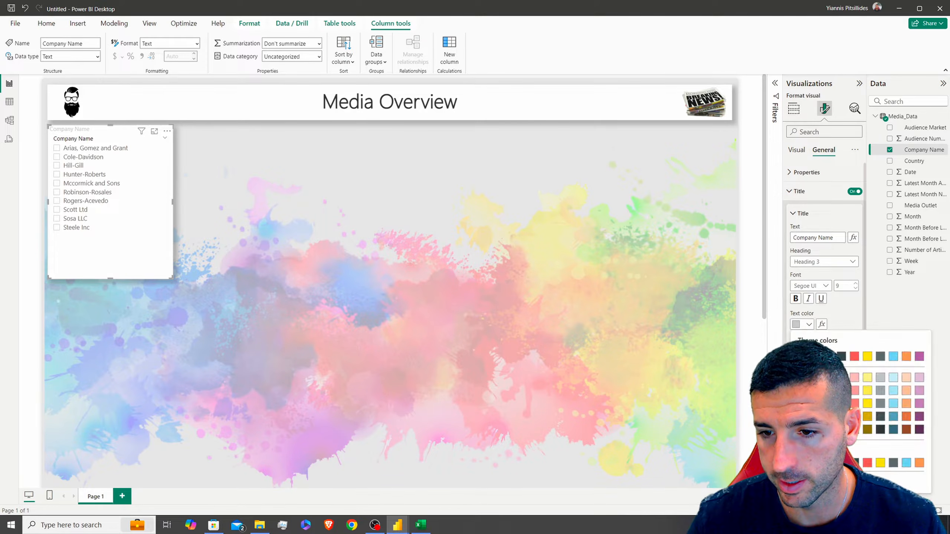
left_click(815, 356)
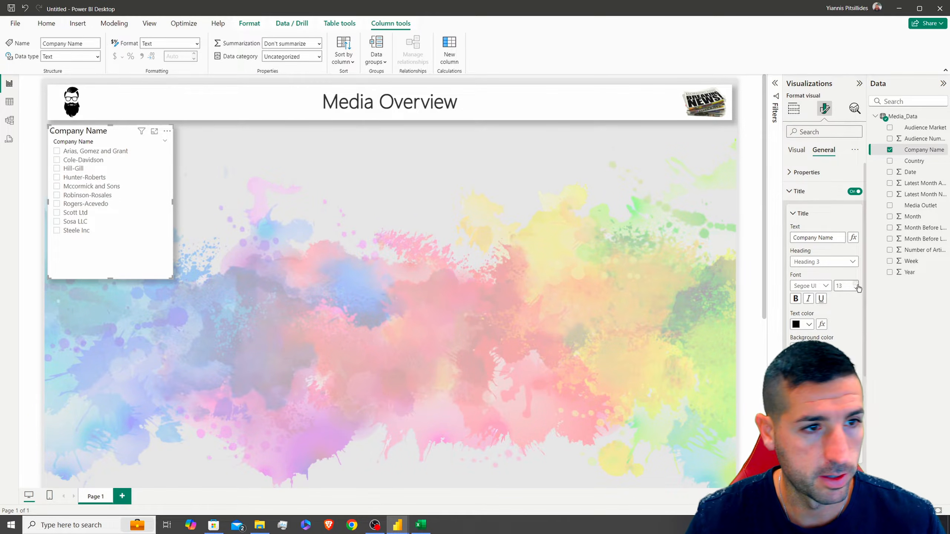
left_click(796, 299)
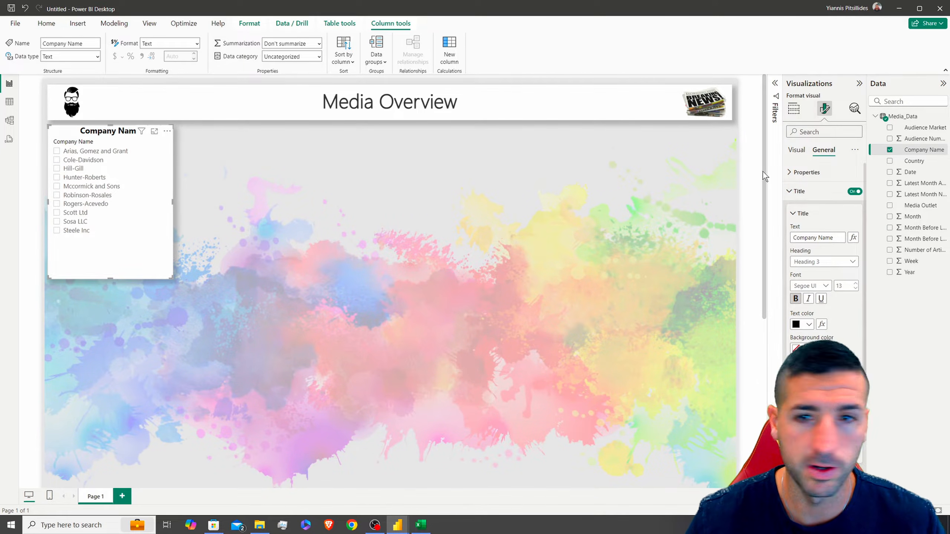
left_click(797, 150)
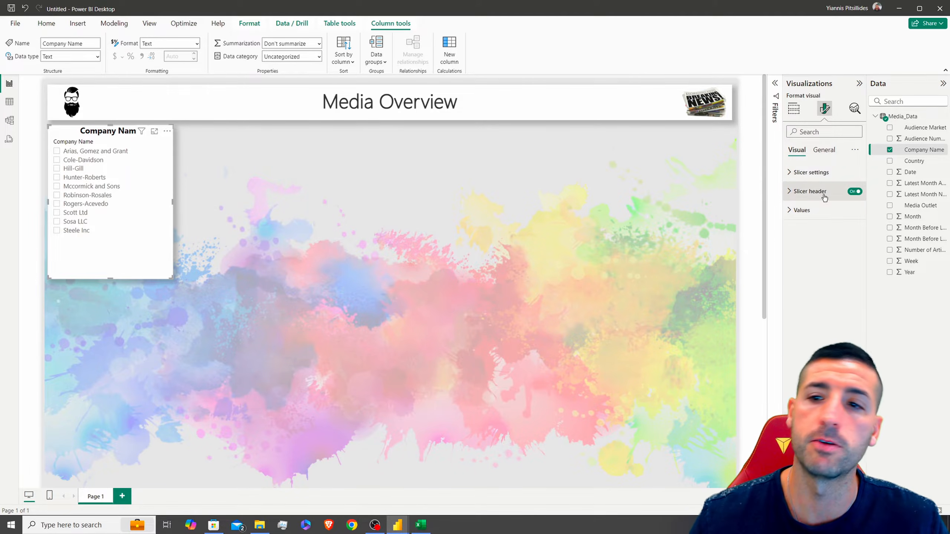
Turn off the slicer's field header
left_click(854, 191)
left_click(811, 173)
left_click(808, 240)
left_click(809, 241)
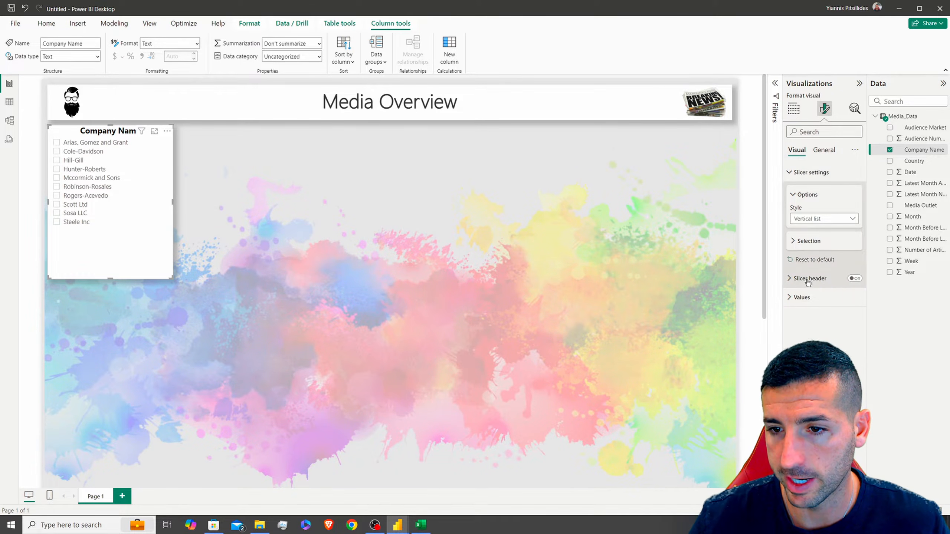
Raise the slicer value padding five steps, keeping company names black
left_click(801, 297)
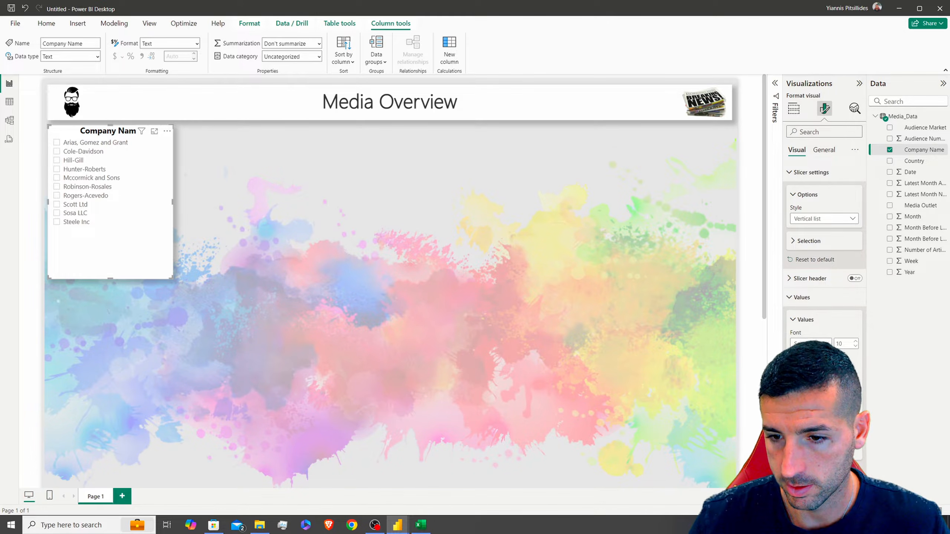
left_click(855, 407)
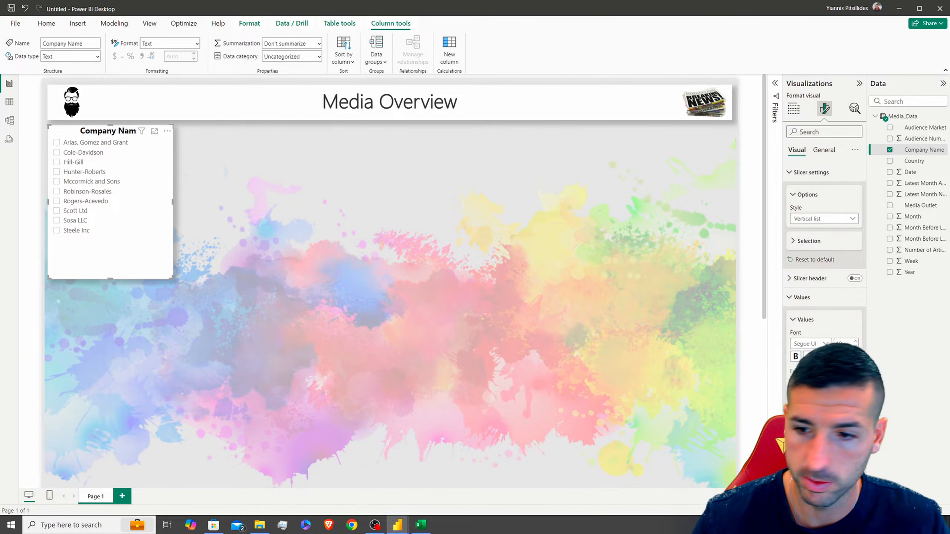
left_click(856, 407)
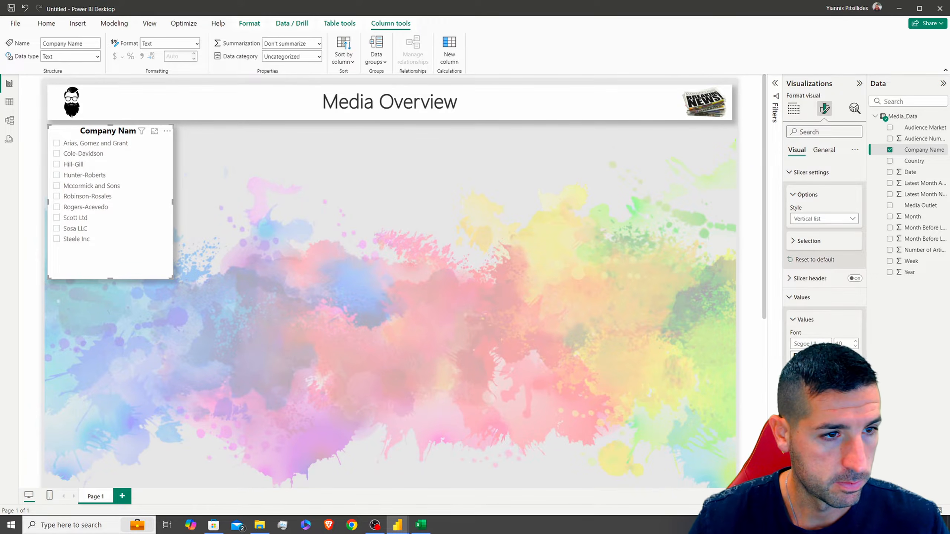
left_click(855, 407)
left_click(855, 406)
left_click(798, 382)
left_click(816, 235)
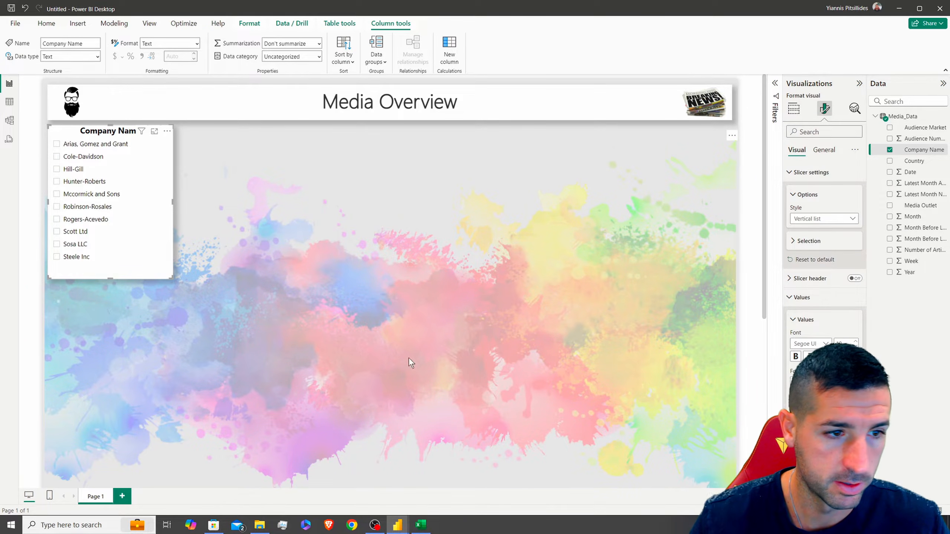
left_click(855, 407)
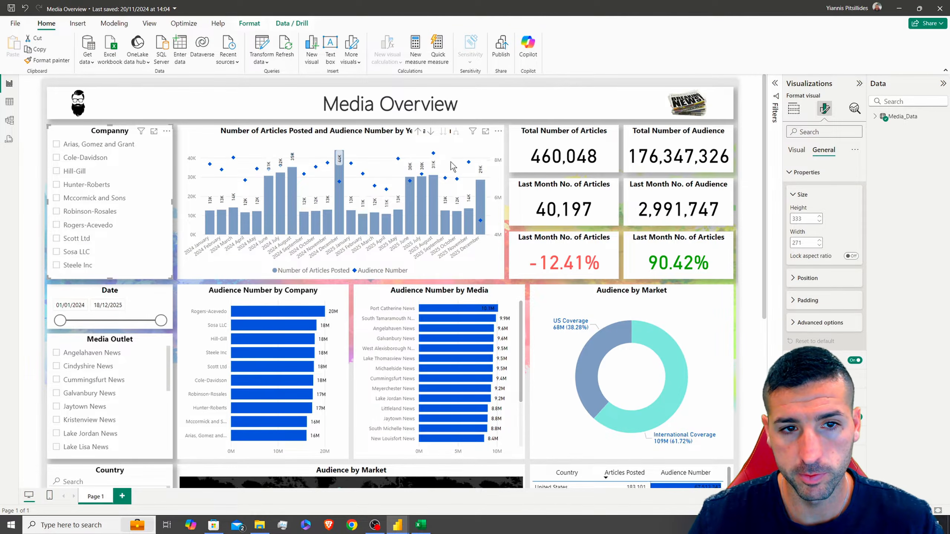
Select the finished report's combo chart and view its field wells
left_click(354, 139)
left_click(794, 109)
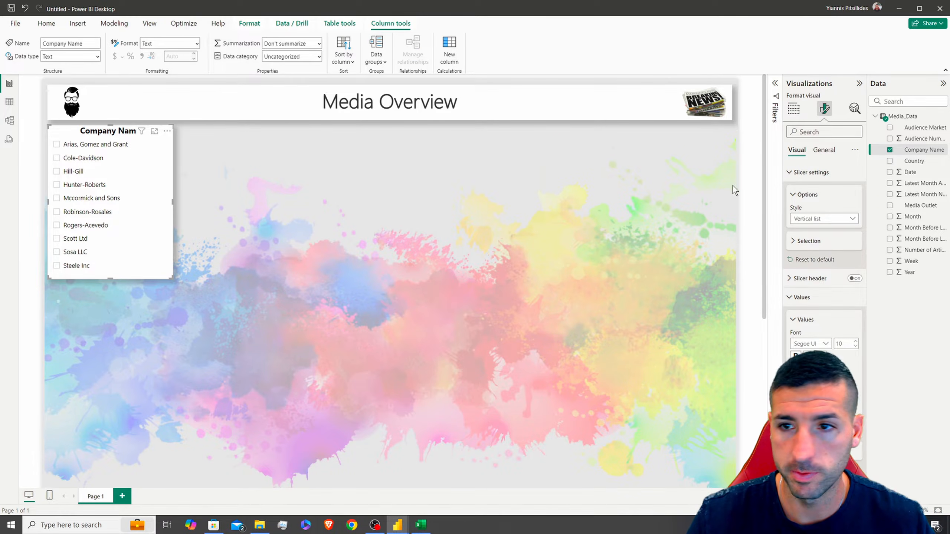
Duplicate the Company Name slicer and widen the copy beside the original toward the page centre
left_click(756, 175)
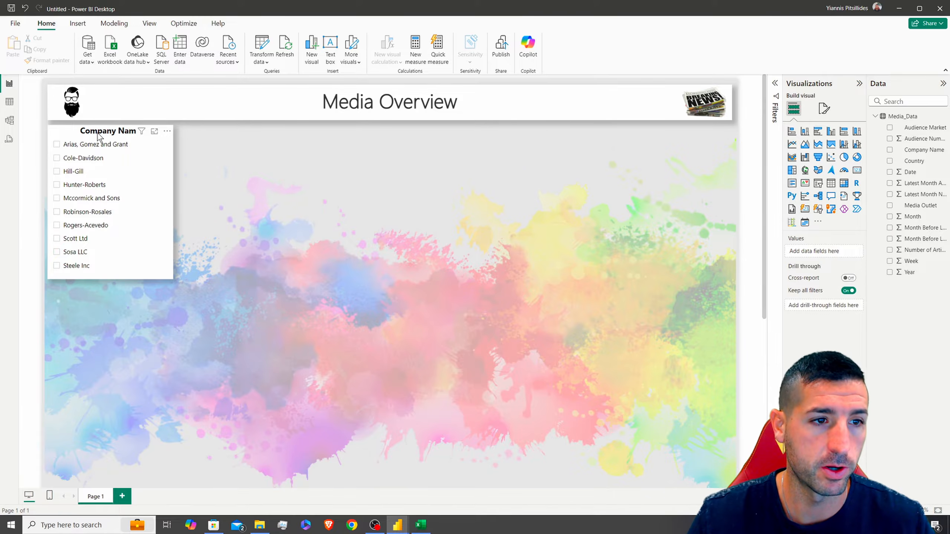
left_click(114, 175)
key("ctrl+c")
key("ctrl+v")
left_click_drag(101, 140, 230, 137)
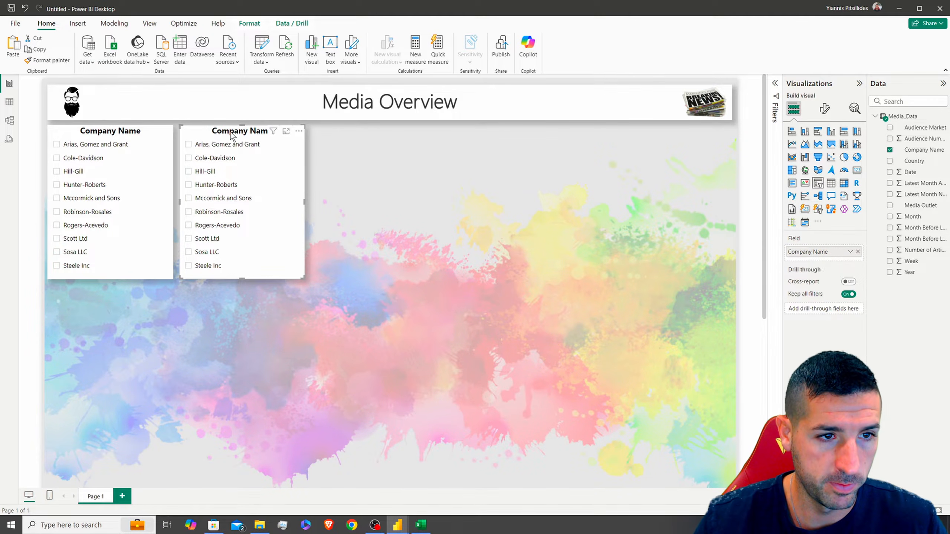
key("Left")
key("Left")
key("Left")
left_click_drag(303, 203, 495, 200)
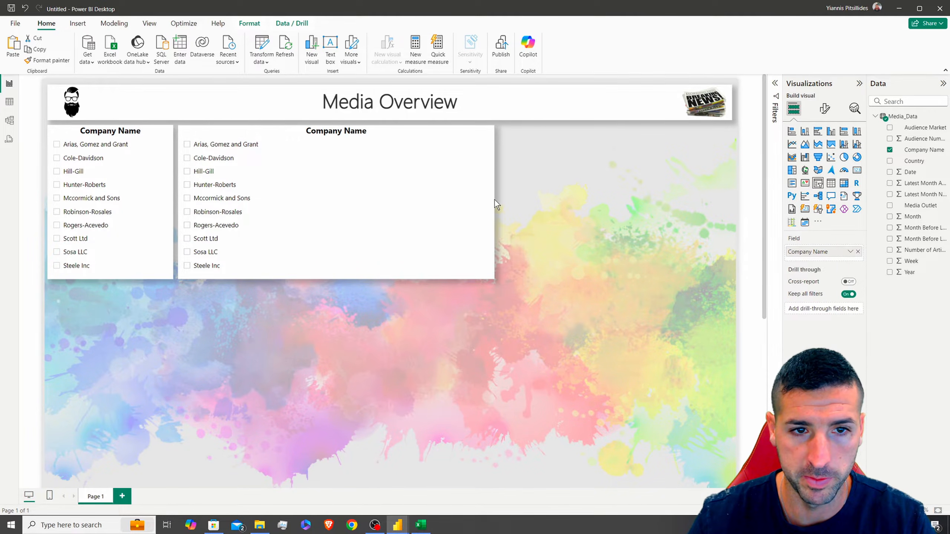
Turn the copy into a line and clustered column chart with Date replacing Company Name on the x-axis
left_click(858, 144)
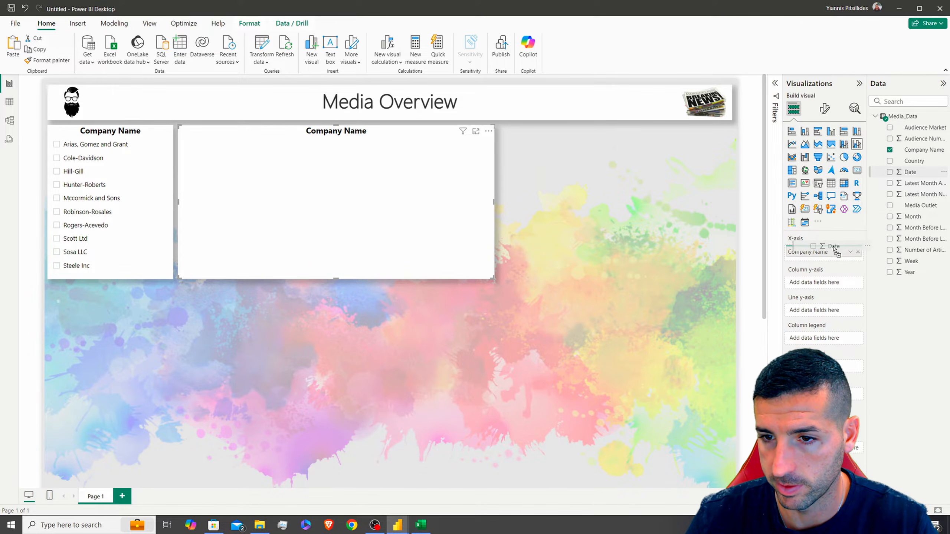
left_click_drag(833, 246, 833, 248)
left_click(858, 263)
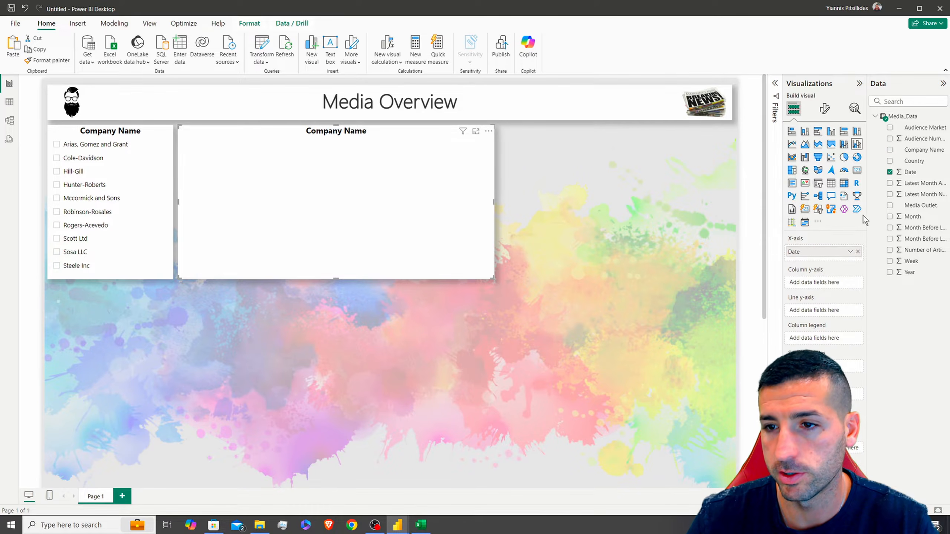
left_click_drag(867, 155, 828, 157)
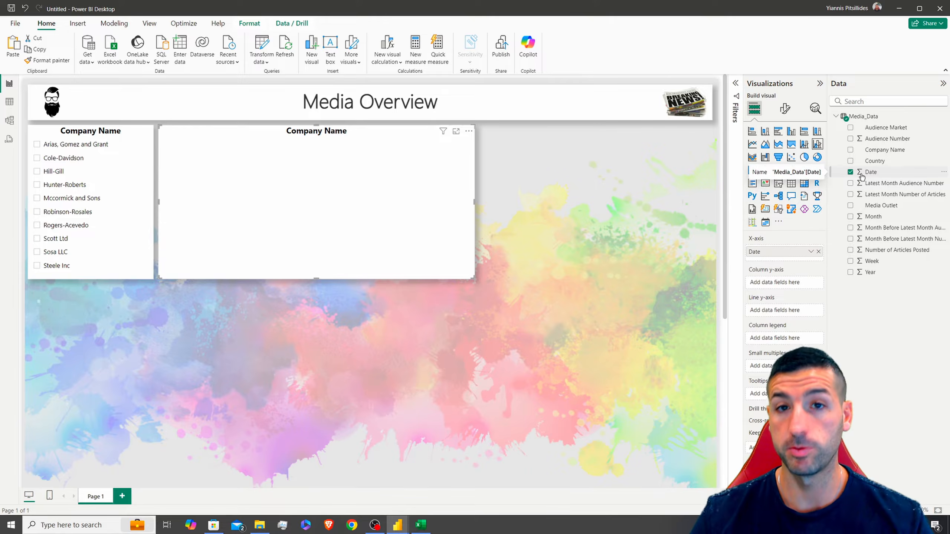
In Power Query, change the Media_Data Date column type to Date, replacing the current conversion, and apply
right_click(856, 117)
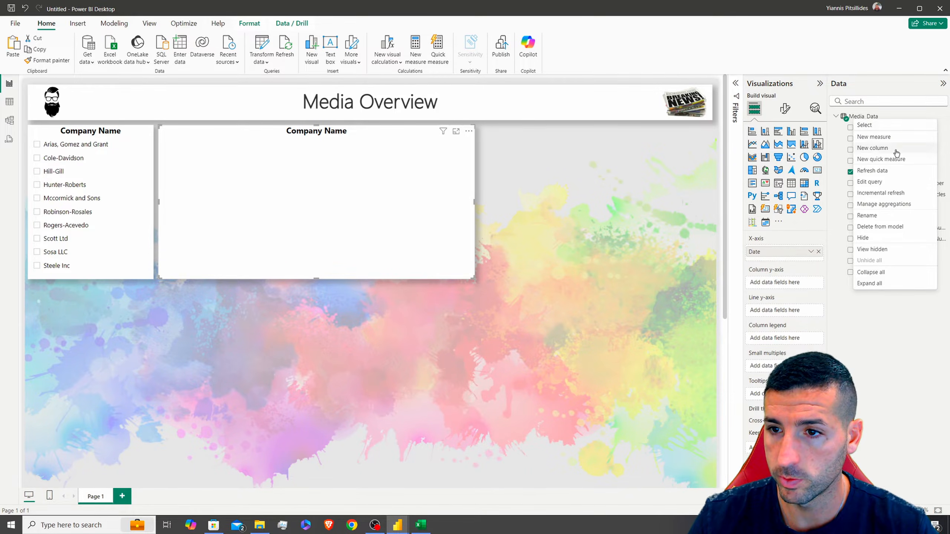
left_click(872, 182)
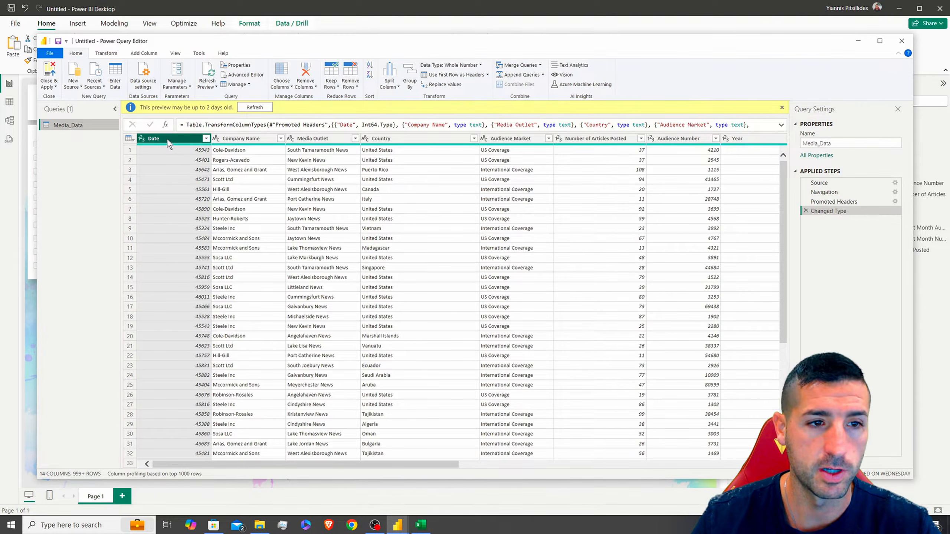
left_click(470, 68)
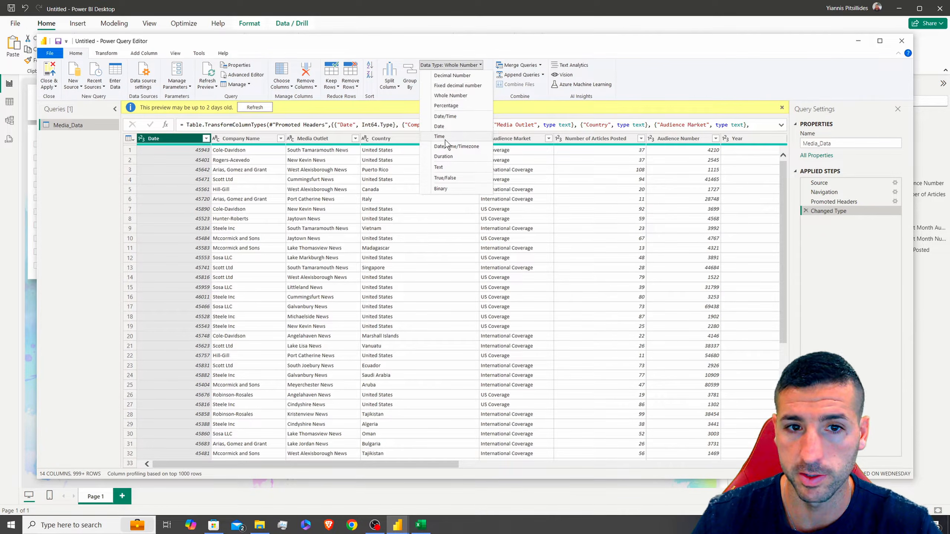
left_click(448, 128)
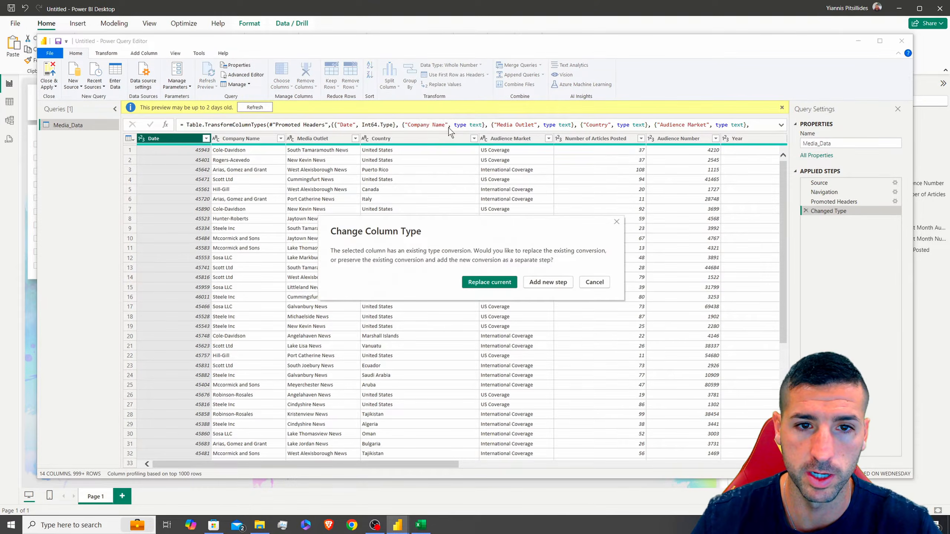
left_click(496, 286)
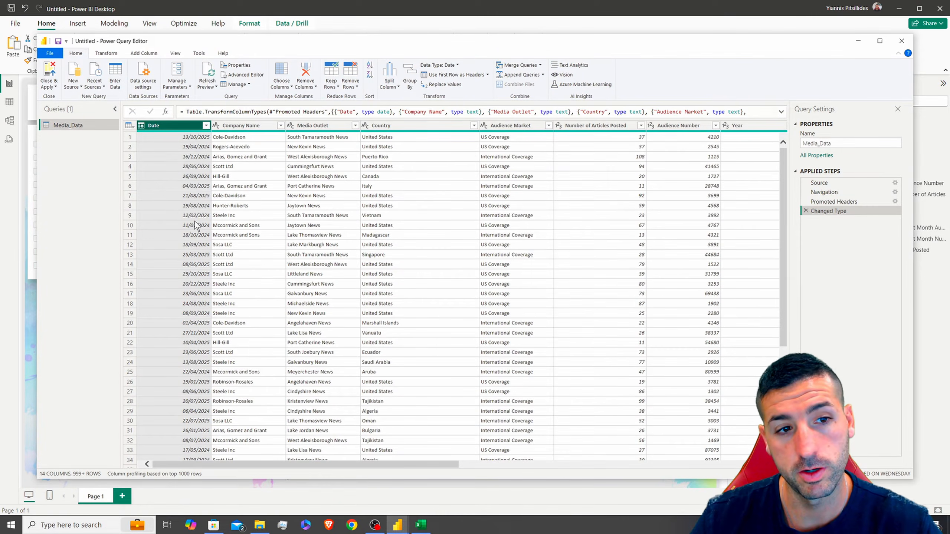
left_click(53, 74)
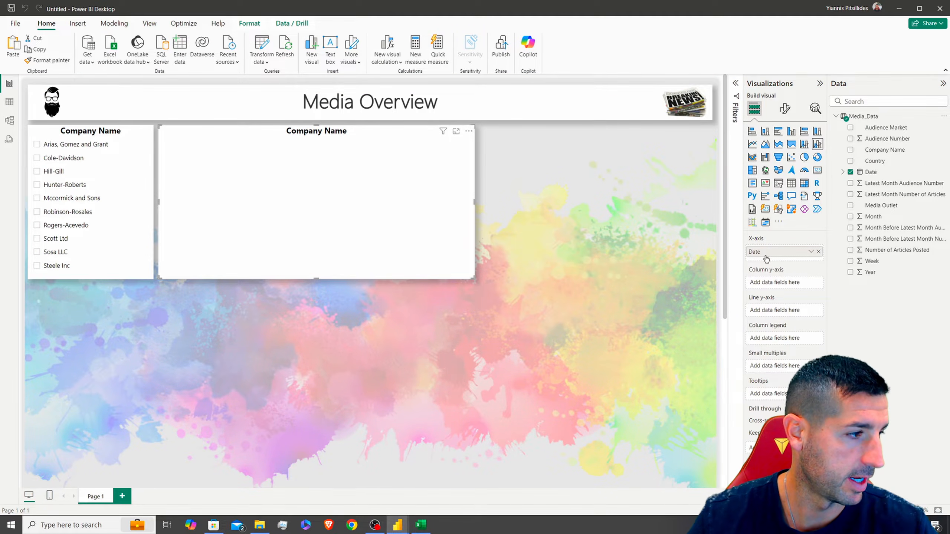
Use the Year–Month date hierarchy on the x-axis, articles posted as columns, audience number as line
left_click(842, 172)
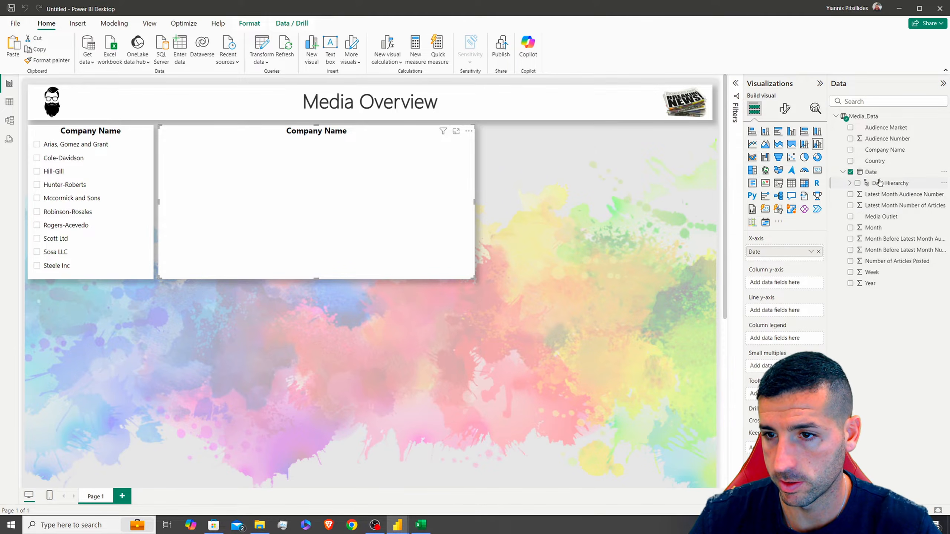
left_click(850, 183)
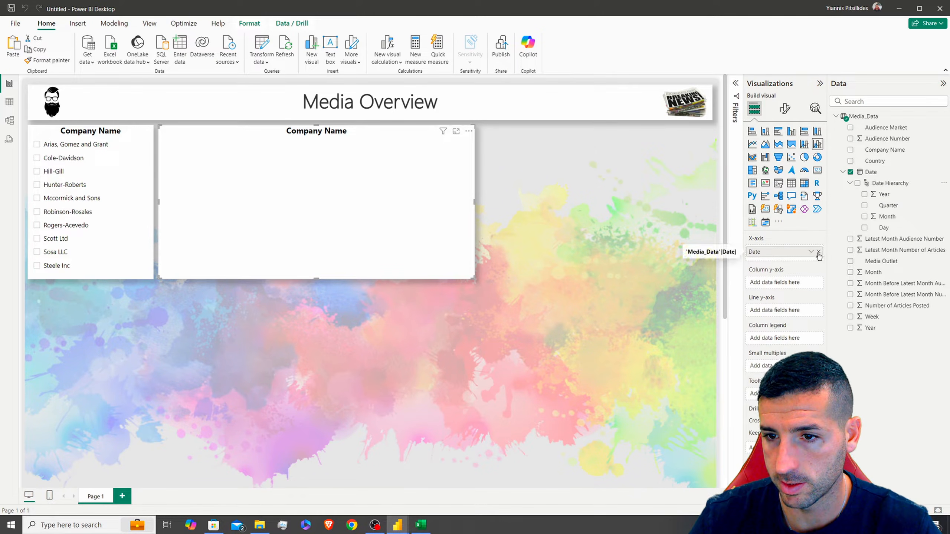
left_click(818, 253)
left_click_drag(801, 249, 801, 250)
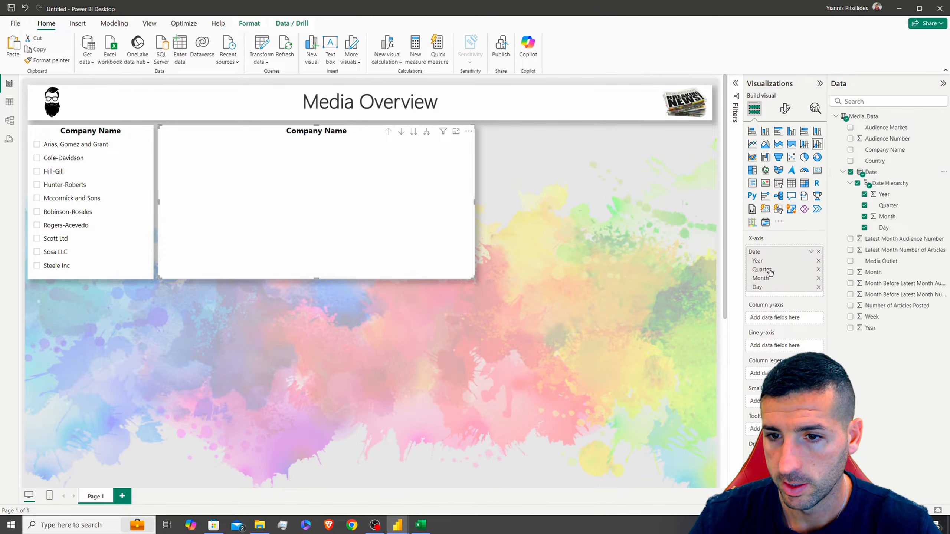
left_click(818, 269)
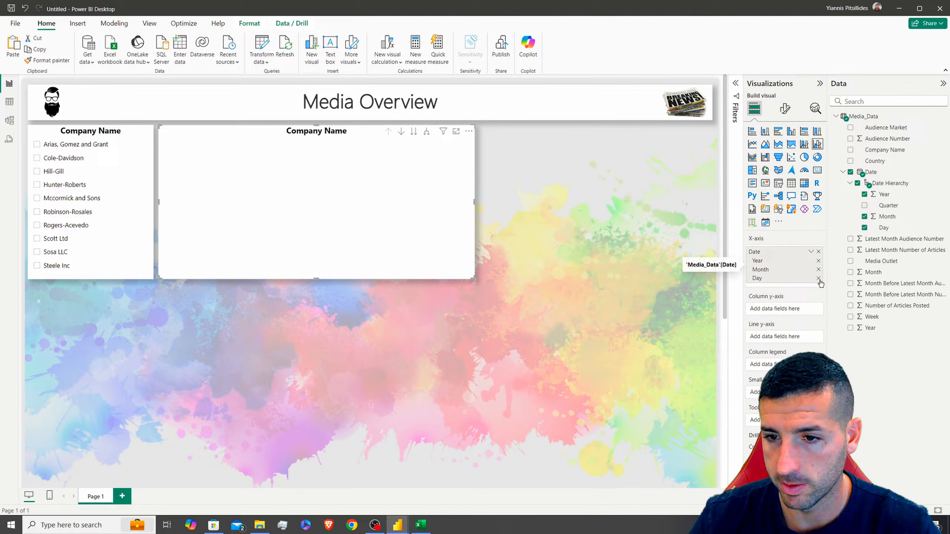
left_click(818, 278)
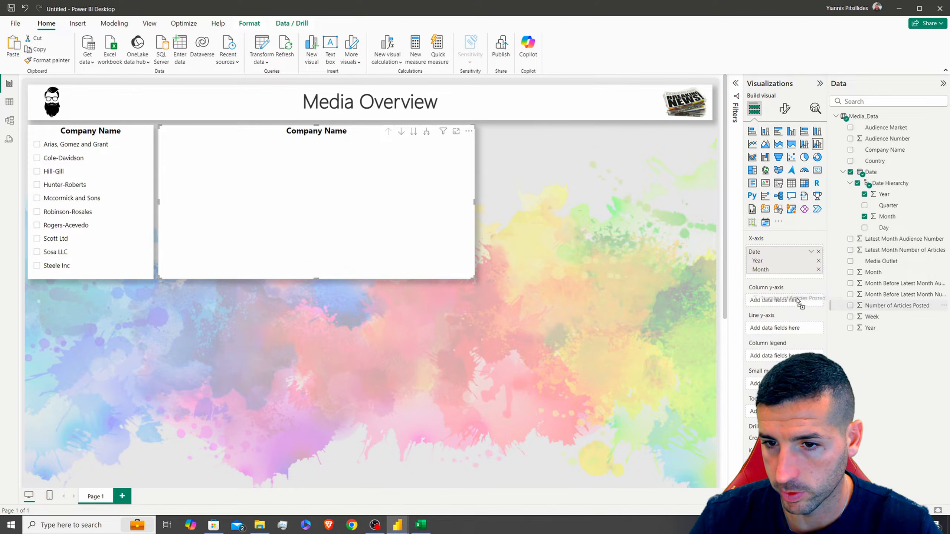
left_click_drag(783, 303, 784, 301)
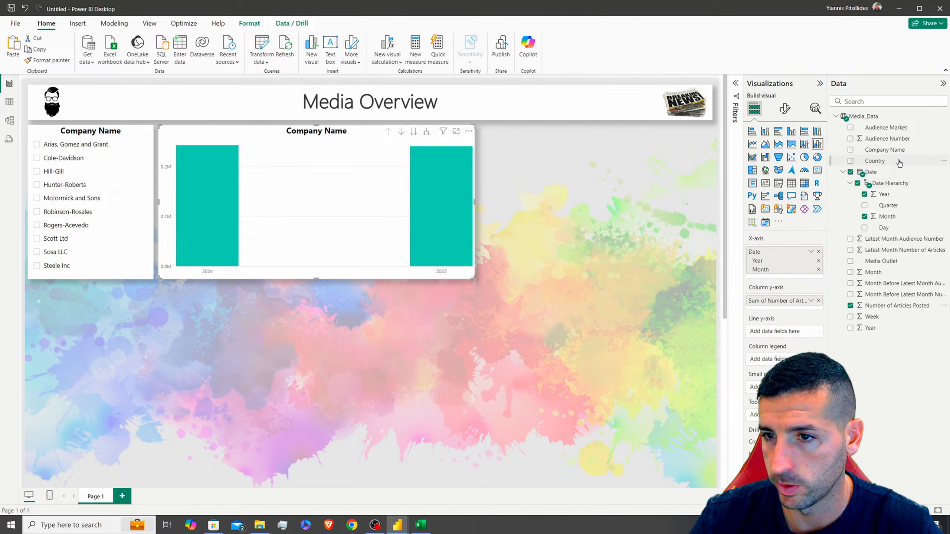
left_click_drag(894, 143, 787, 335)
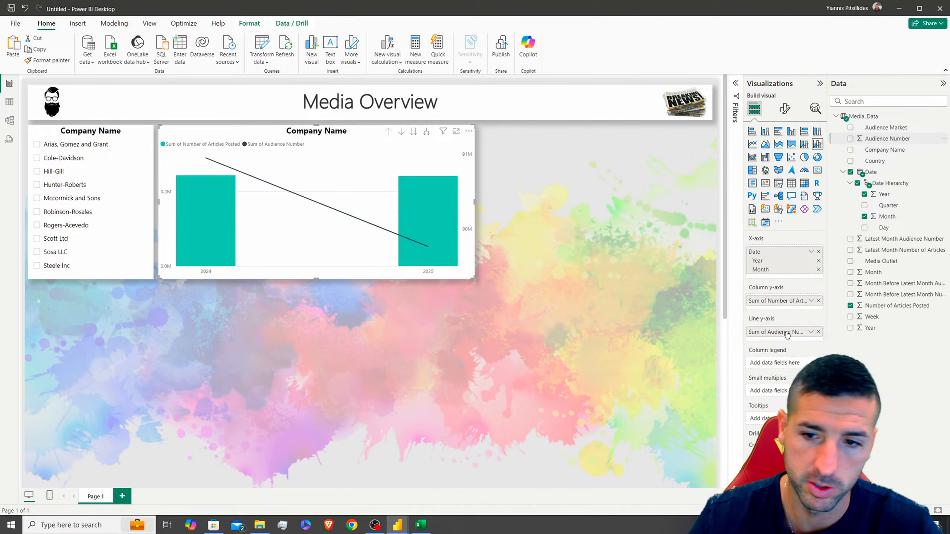
Expand the chart down to months and colour the columns a lighter teal
left_click(426, 133)
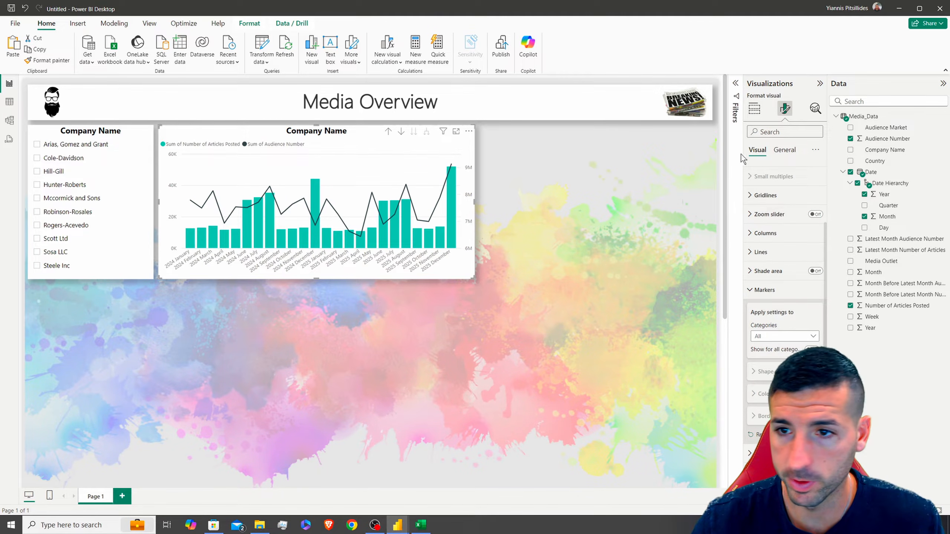
left_click(765, 290)
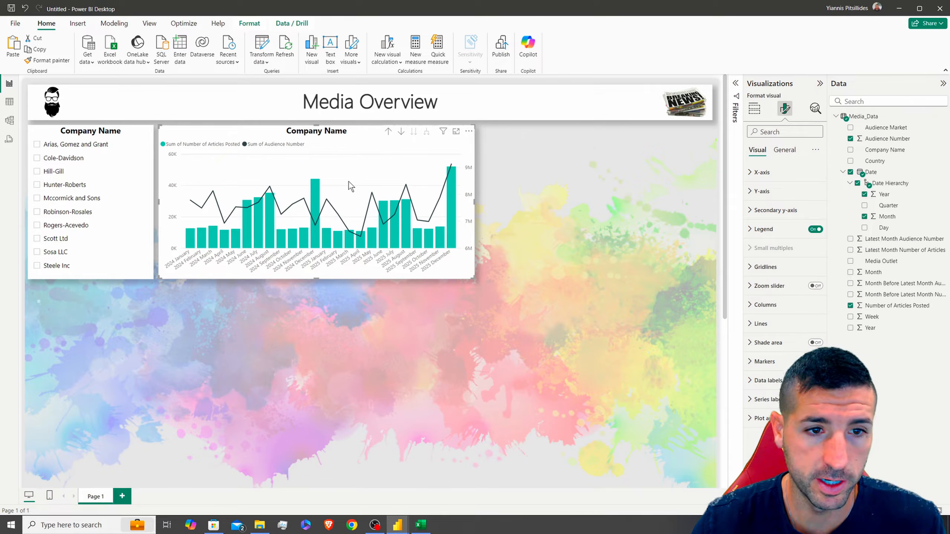
left_click(761, 313)
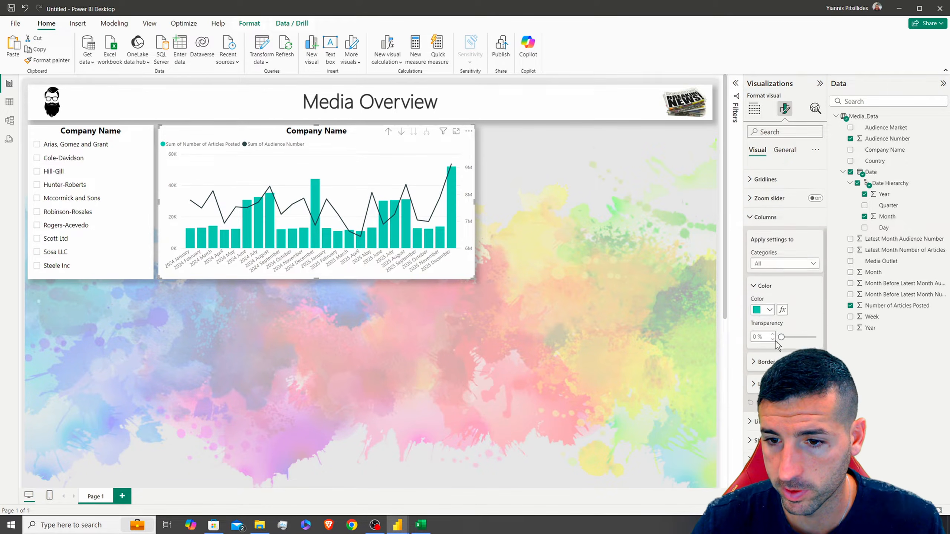
left_click(763, 285)
left_click(794, 340)
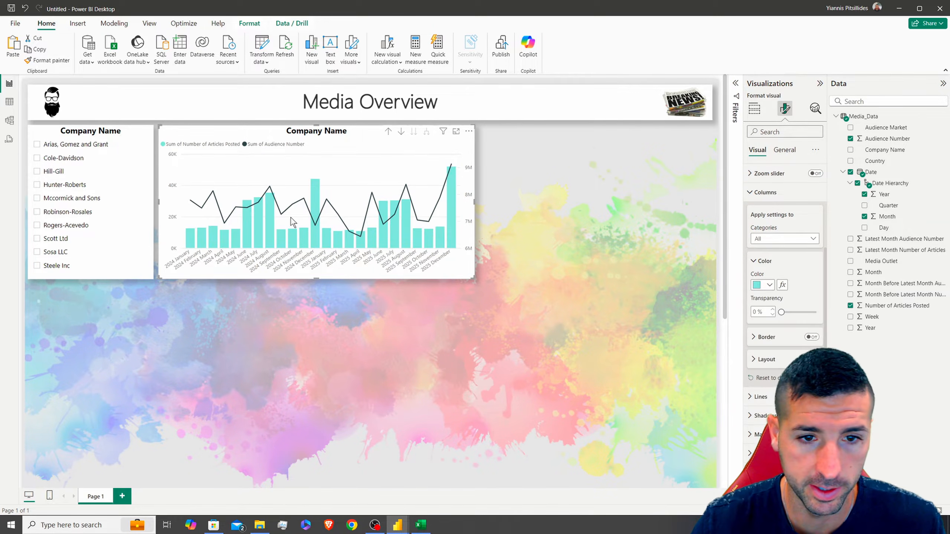
left_click(791, 194)
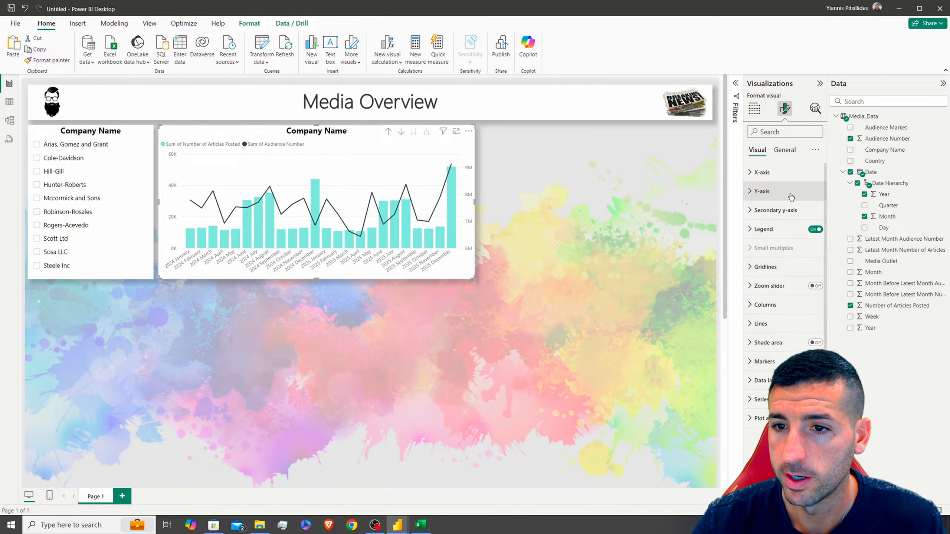
Move the chart legend to Bottom center
left_click(765, 229)
left_click(779, 275)
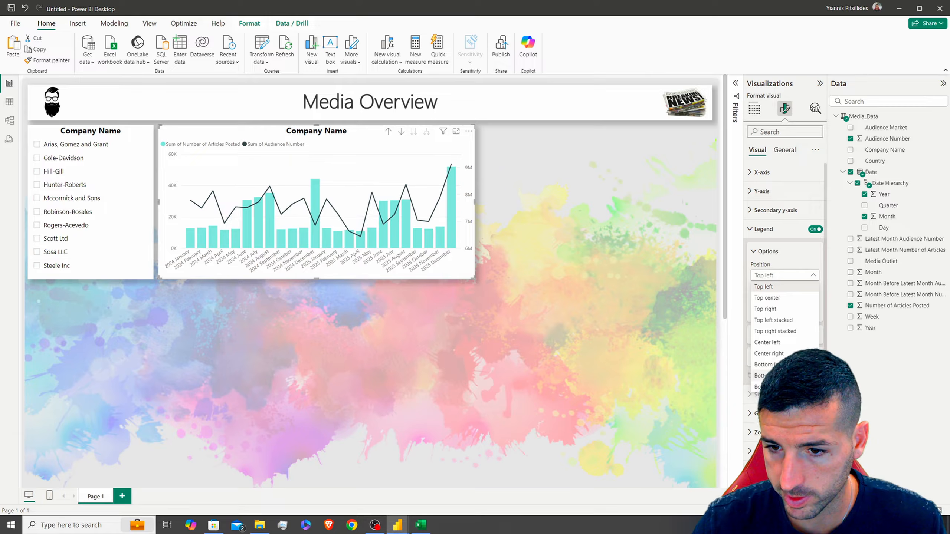
left_click(767, 375)
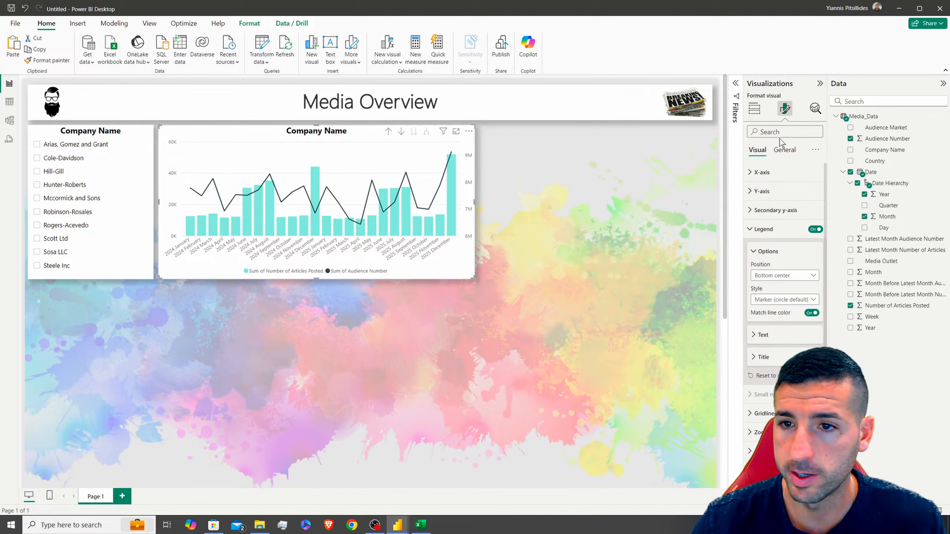
Rename the series to 'Number of Articles Posted' and 'Audience Number' by removing 'Sum of'
left_click(755, 108)
double_click(767, 301)
left_click_drag(762, 302, 749, 302)
left_click(776, 302)
key("BackSpace")
key("Return")
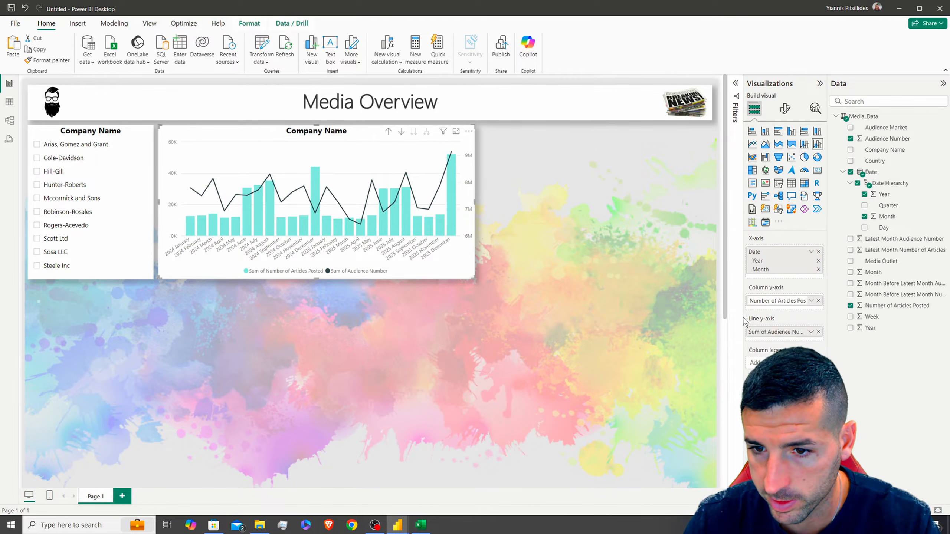
double_click(765, 332)
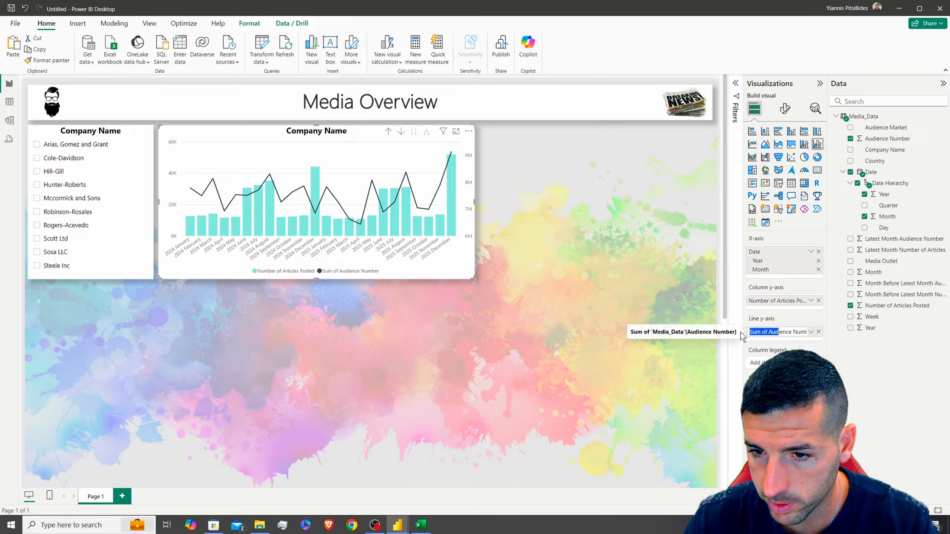
key("BackSpace")
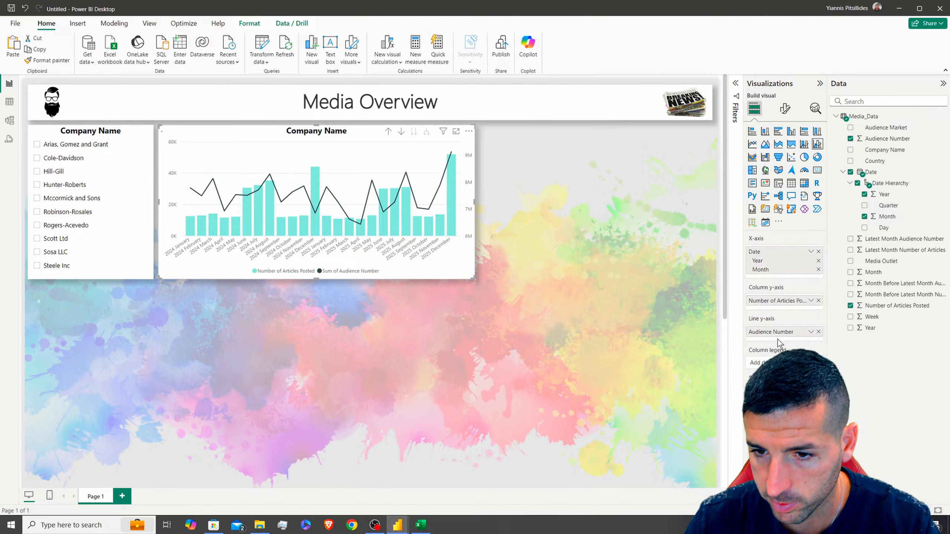
key("Return")
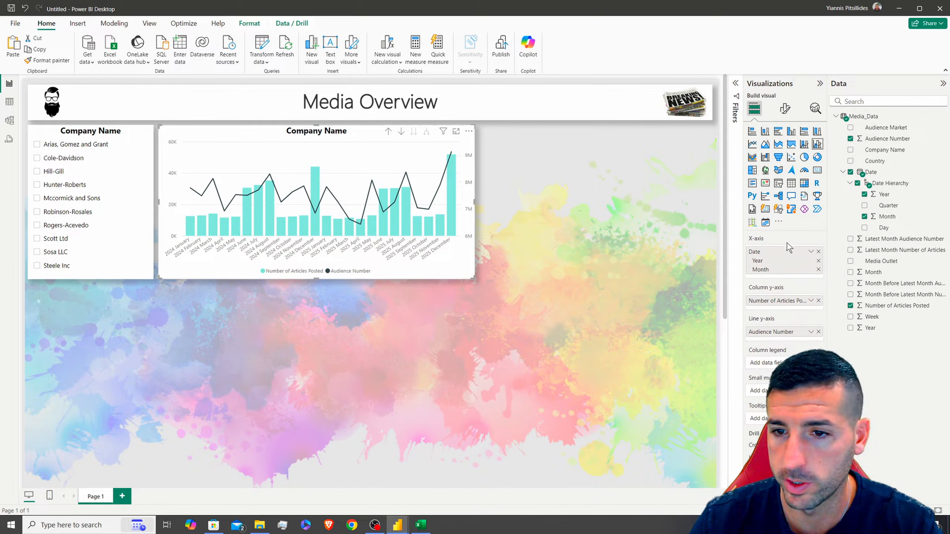
left_click(785, 109)
left_click(763, 229)
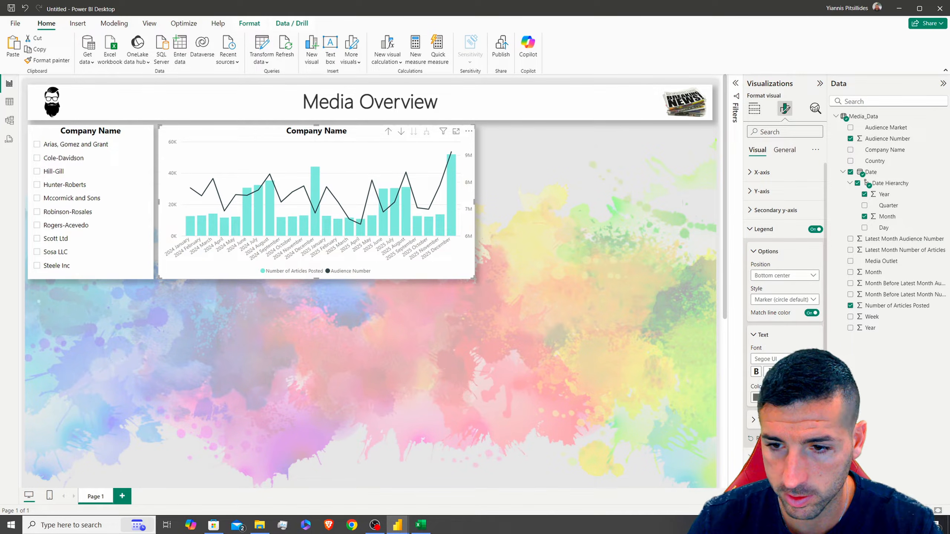
Enlarge the combo chart's legend text by two sizes
left_click(816, 357)
left_click(816, 357)
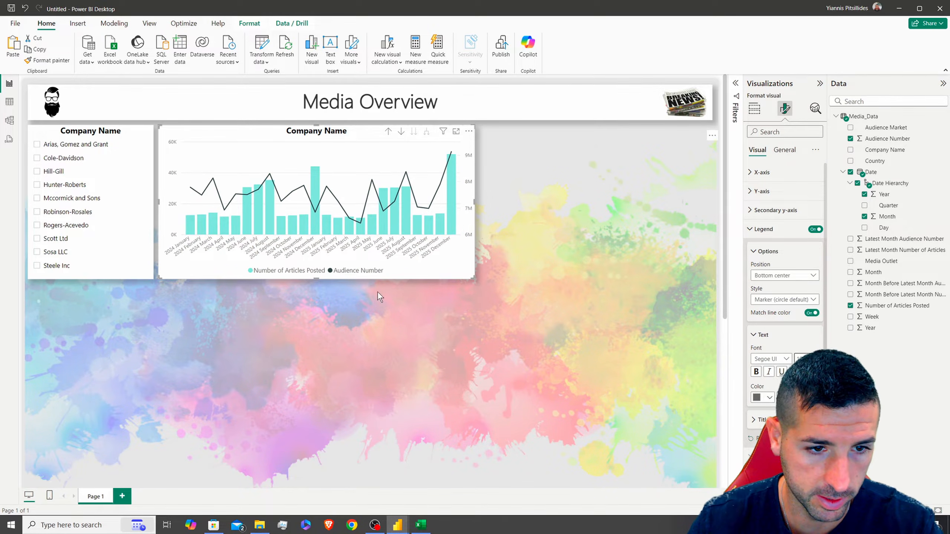
left_click(770, 233)
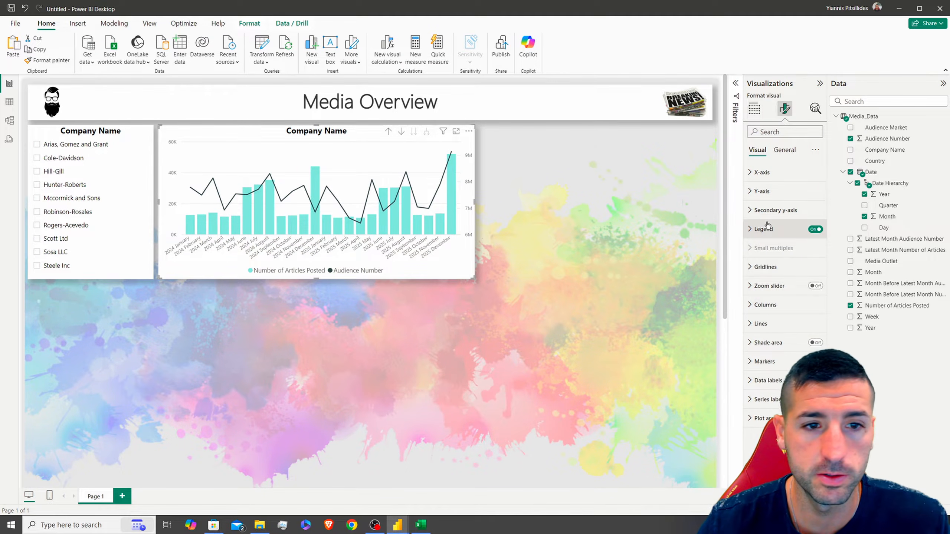
Show axis titles: Audience Number on the secondary axis, Number of Articles Posted on the primary
left_click(764, 211)
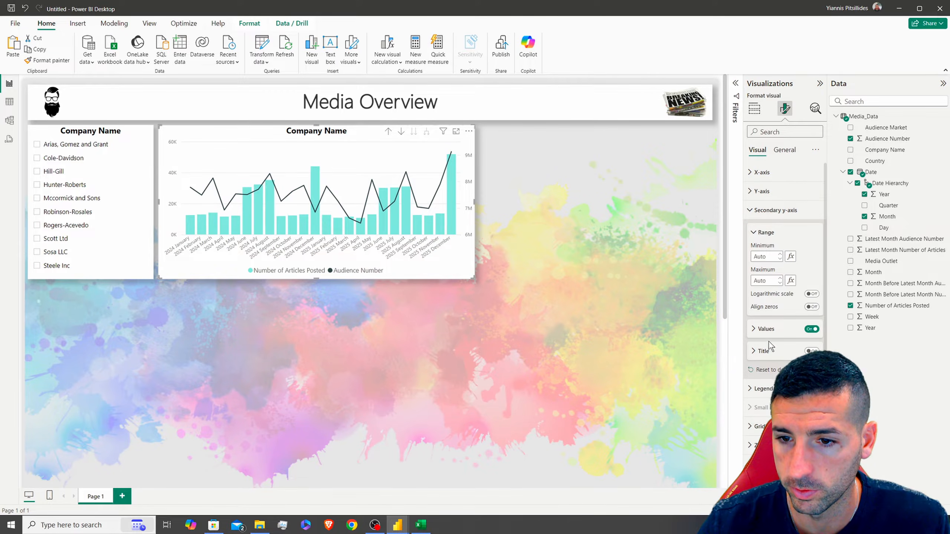
left_click(809, 351)
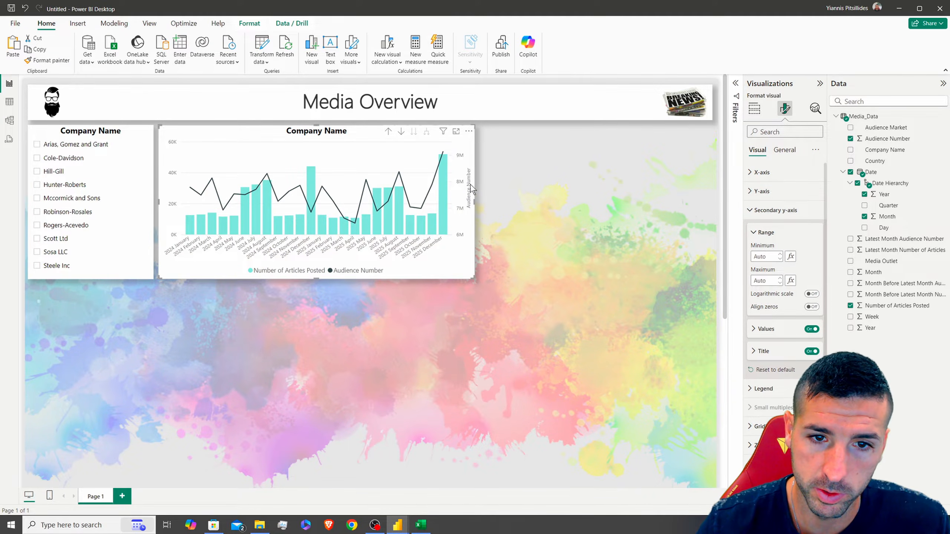
left_click(771, 210)
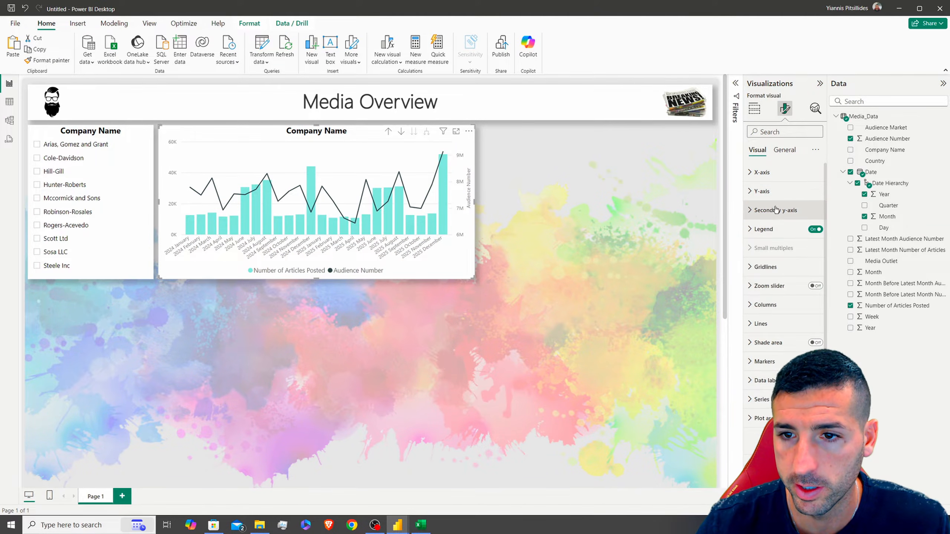
left_click(765, 192)
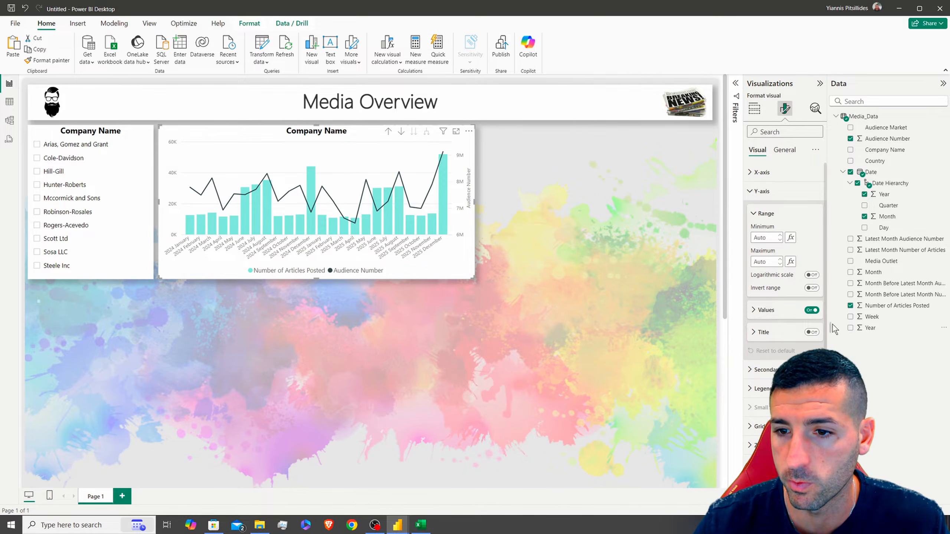
left_click(812, 332)
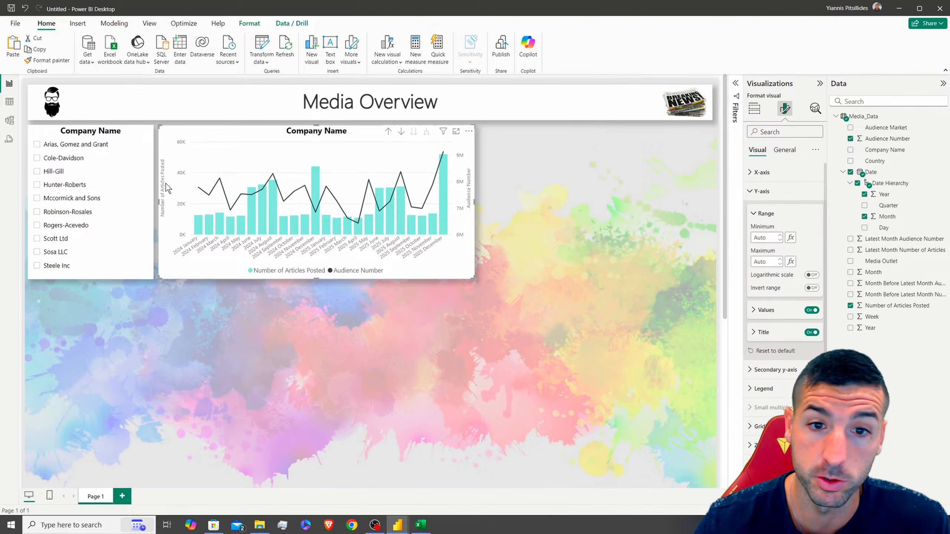
left_click(762, 191)
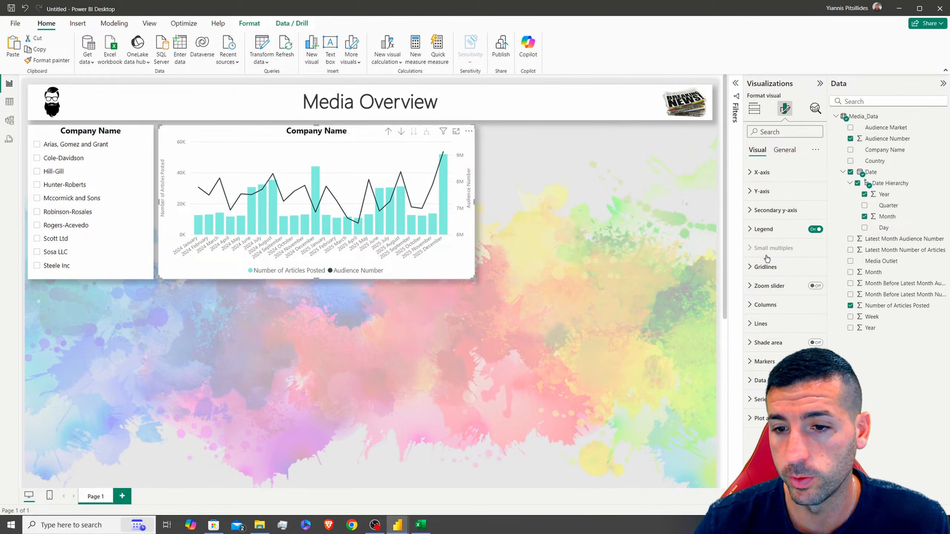
Turn on markers along the line and make them diamonds
left_click(763, 361)
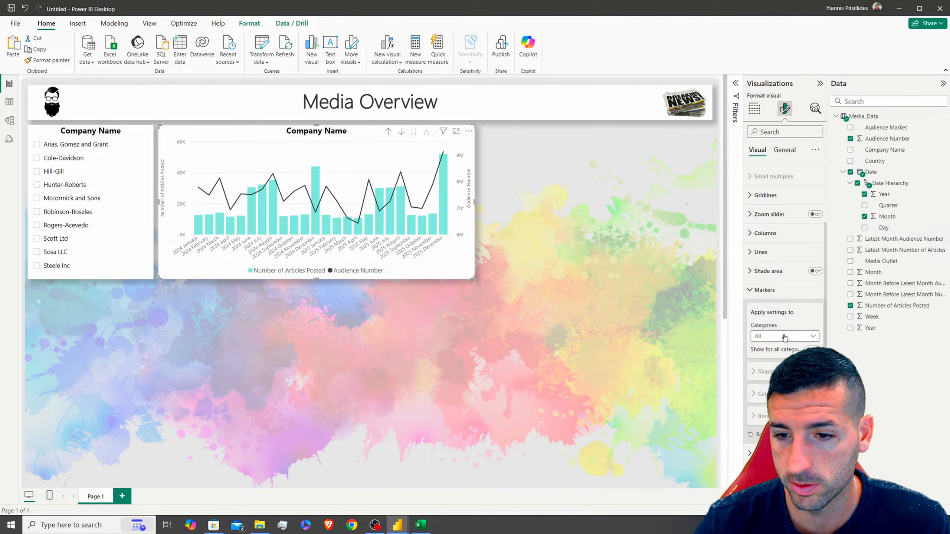
left_click(811, 349)
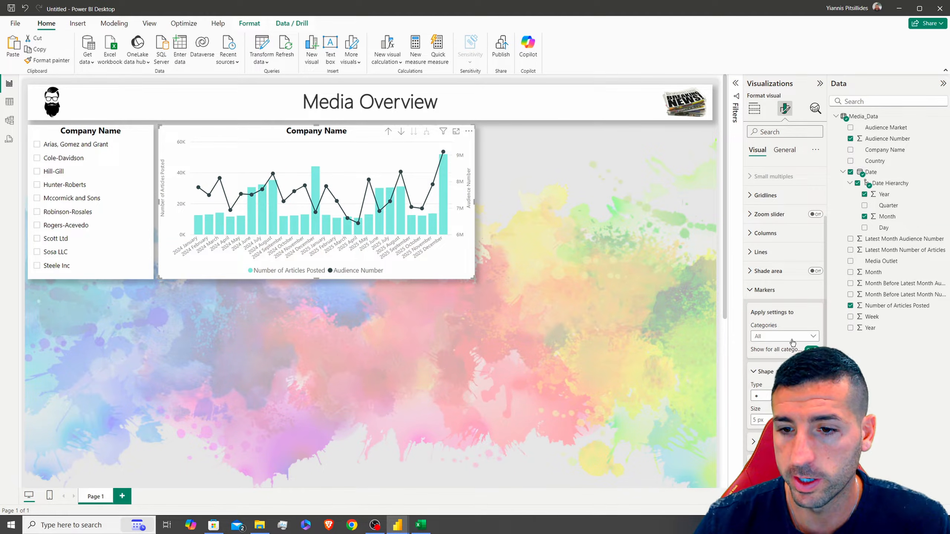
scroll(786, 296, "down", 3)
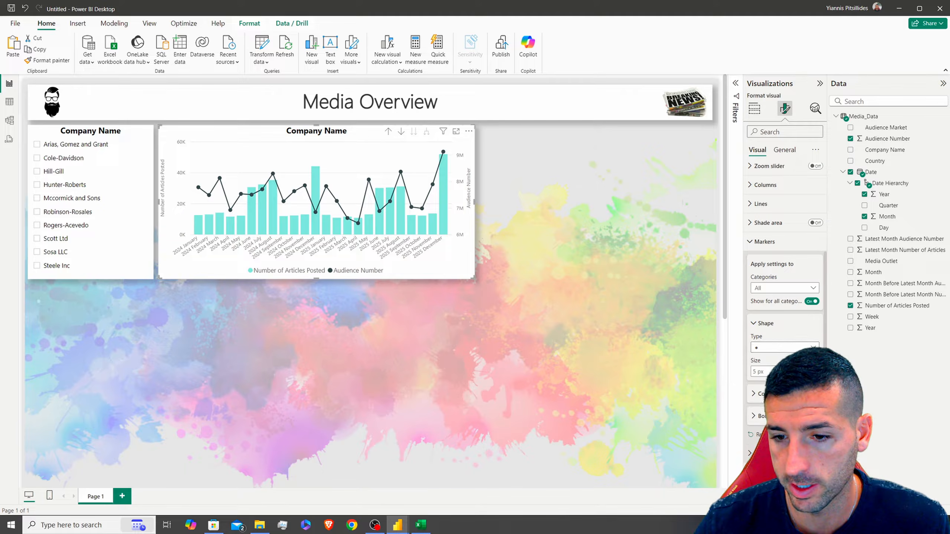
scroll(792, 328, "down", 6)
scroll(792, 327, "up", 2)
left_click(781, 275)
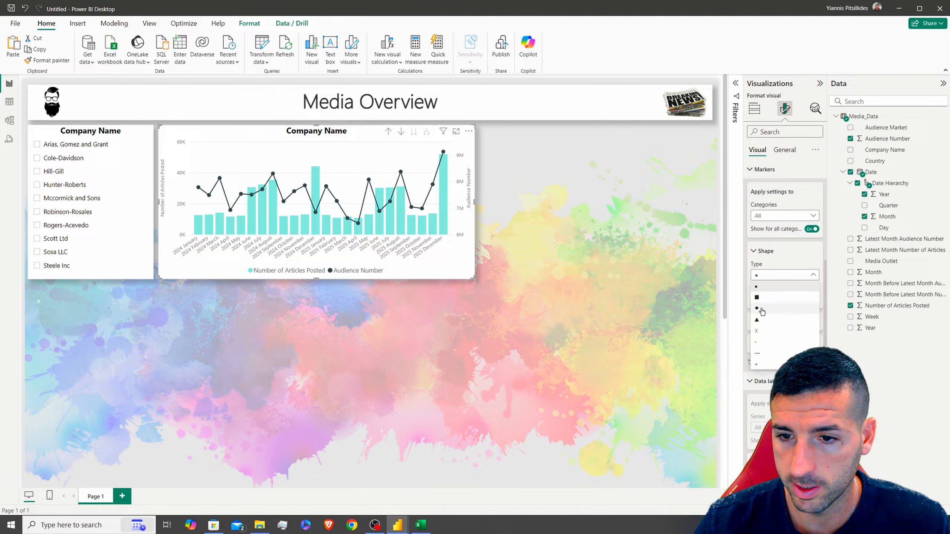
left_click(761, 308)
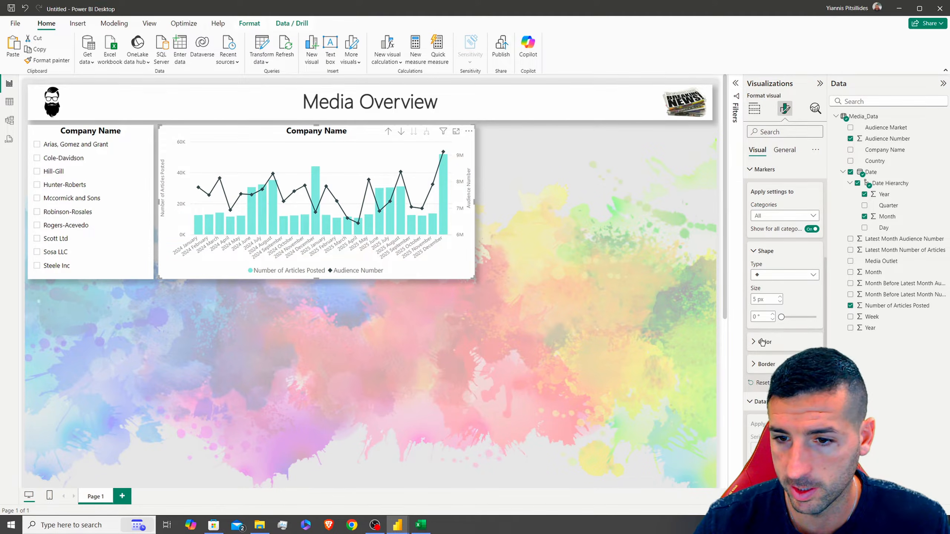
Colour the diamond markers red and make them slightly bigger
left_click(762, 342)
left_click(769, 367)
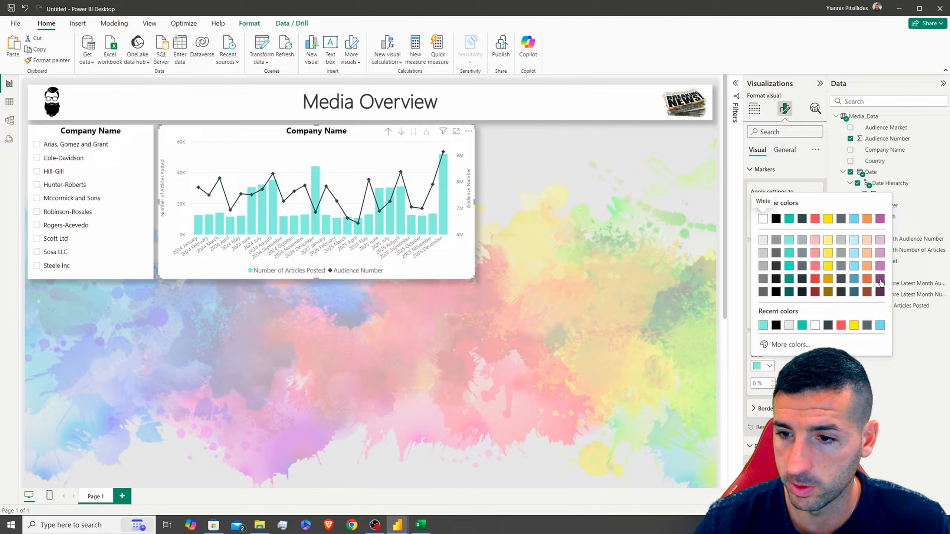
left_click(881, 279)
left_click(769, 366)
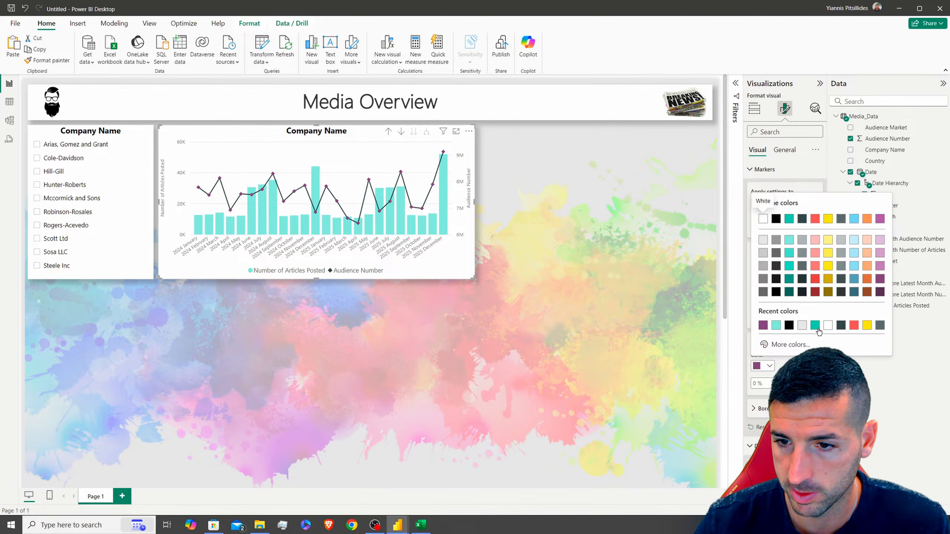
left_click(815, 218)
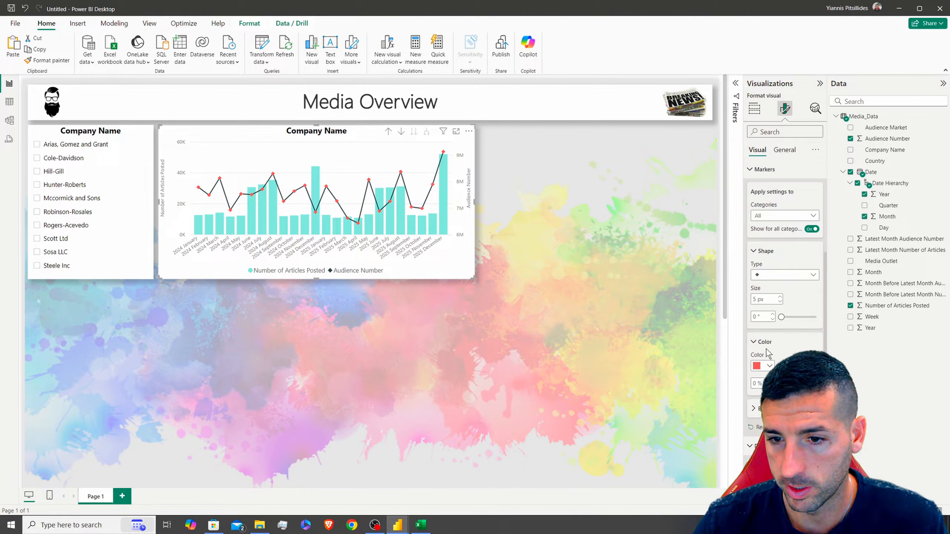
left_click(779, 296)
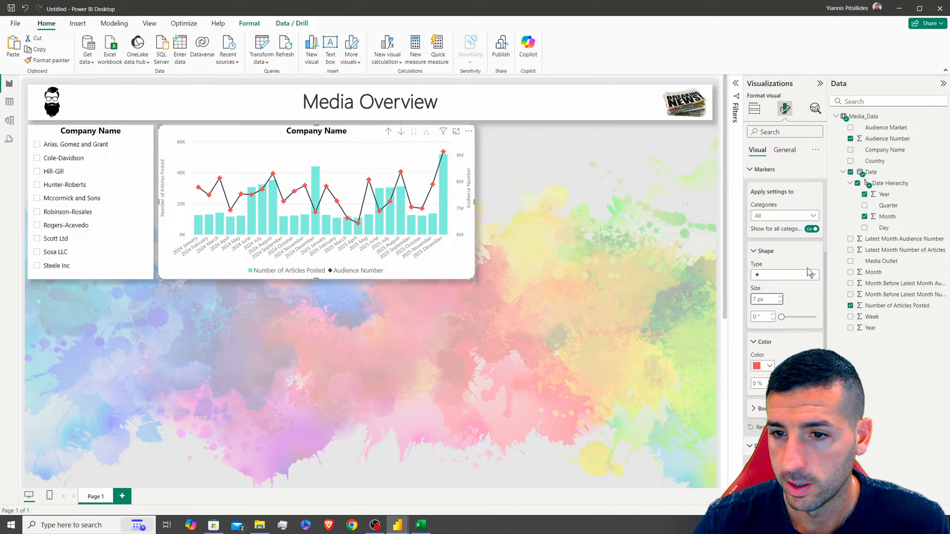
For all series, set the line colour to white and hide the connecting line
scroll(766, 273, "up", 5)
left_click(764, 270)
scroll(766, 272, "down", 4)
left_click(776, 178)
left_click(765, 190)
left_click(763, 331)
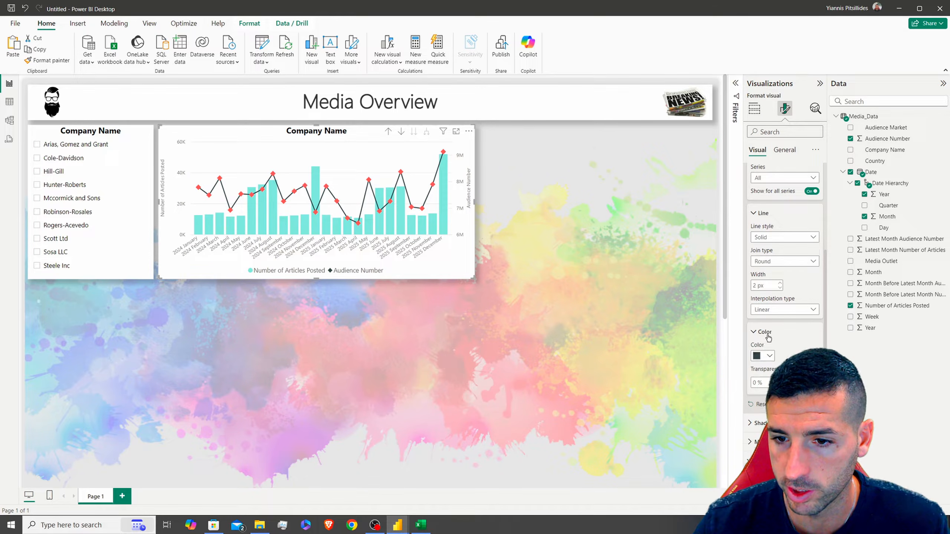
scroll(765, 329, "down", 3)
left_click(772, 264)
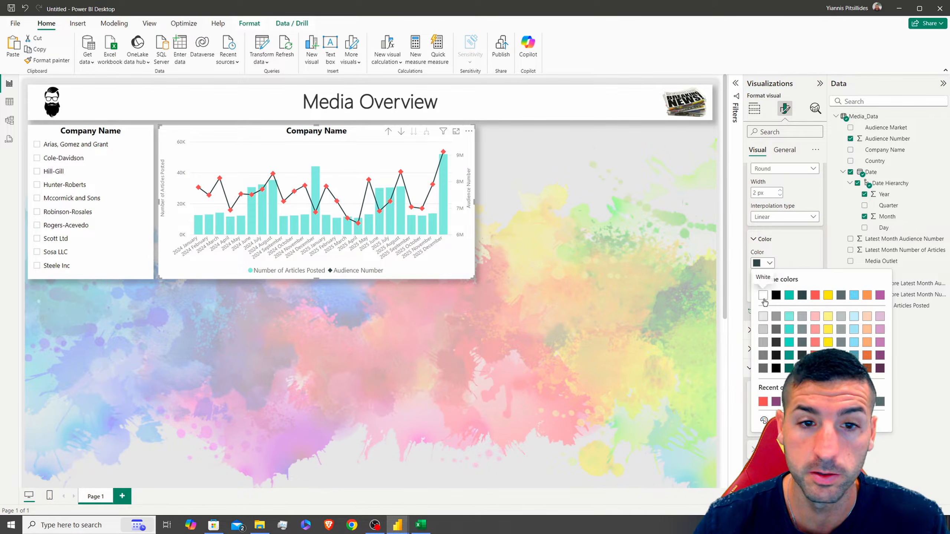
left_click(763, 298)
scroll(793, 244, "up", 3)
left_click(811, 238)
scroll(785, 243, "up", 3)
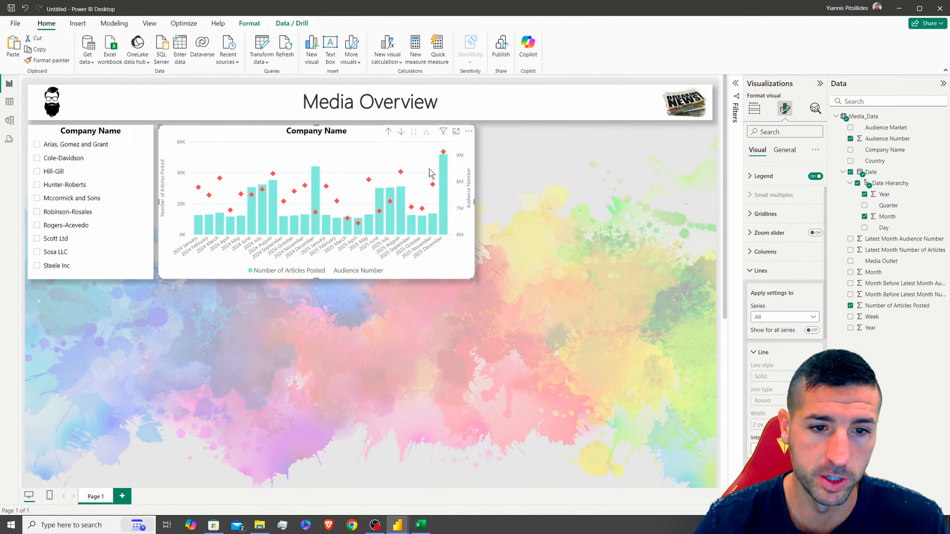
left_click(760, 271)
scroll(765, 262, "down", 3)
left_click(766, 243)
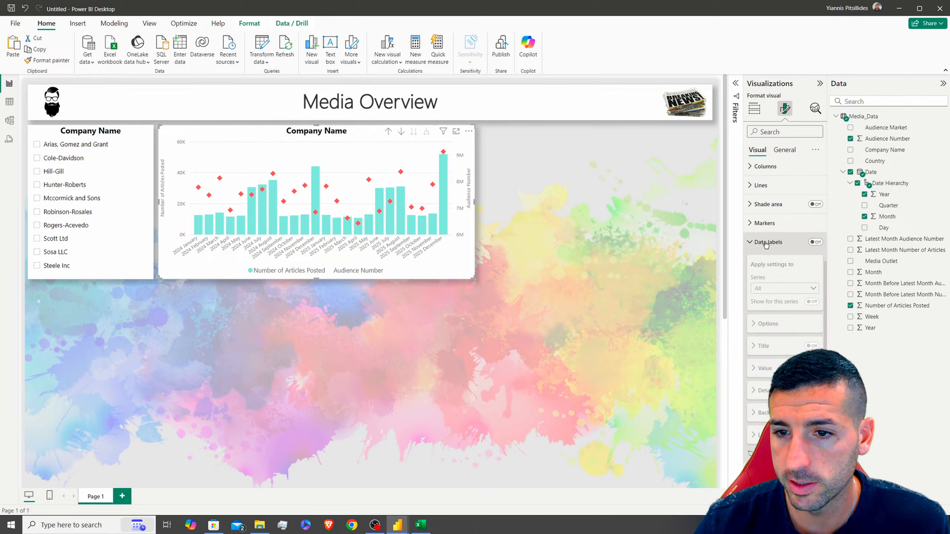
Turn on data labels for Number of Articles Posted columns, hiding Audience Number labels
left_click(813, 242)
left_click(774, 291)
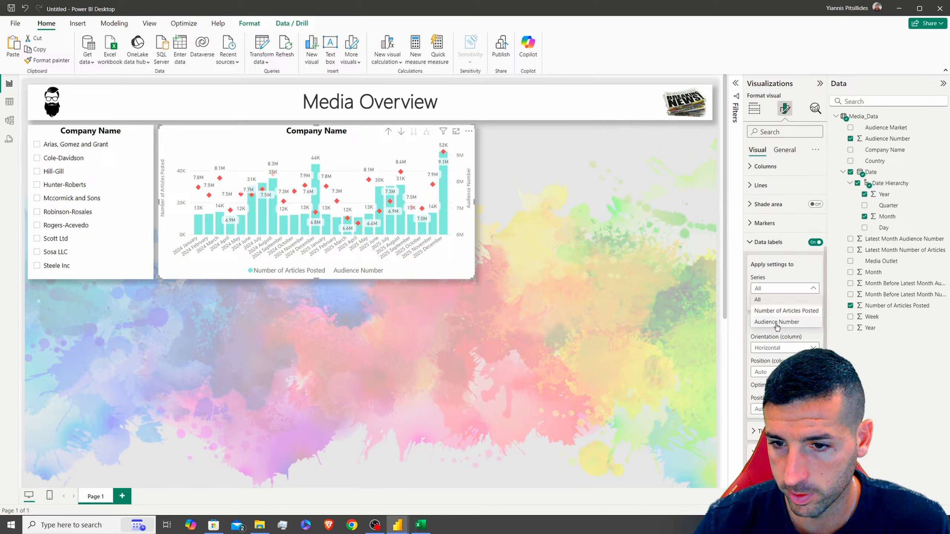
left_click(786, 311)
left_click(812, 302)
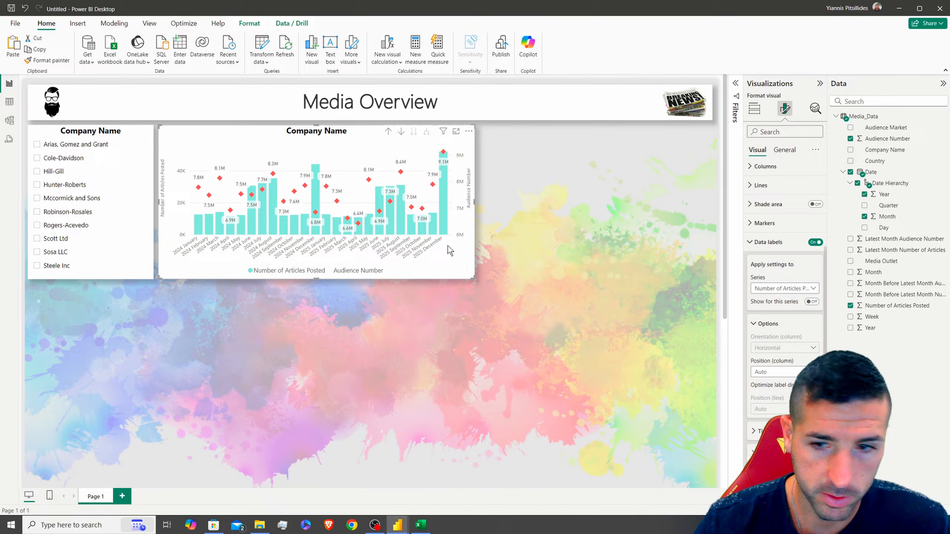
left_click(798, 290)
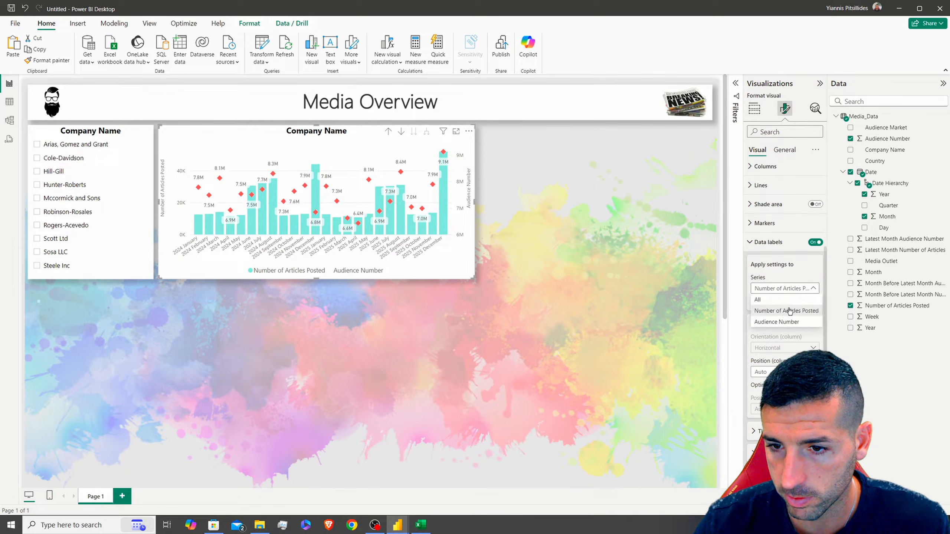
left_click(797, 280)
left_click(810, 302)
left_click(806, 289)
left_click(781, 324)
left_click(814, 304)
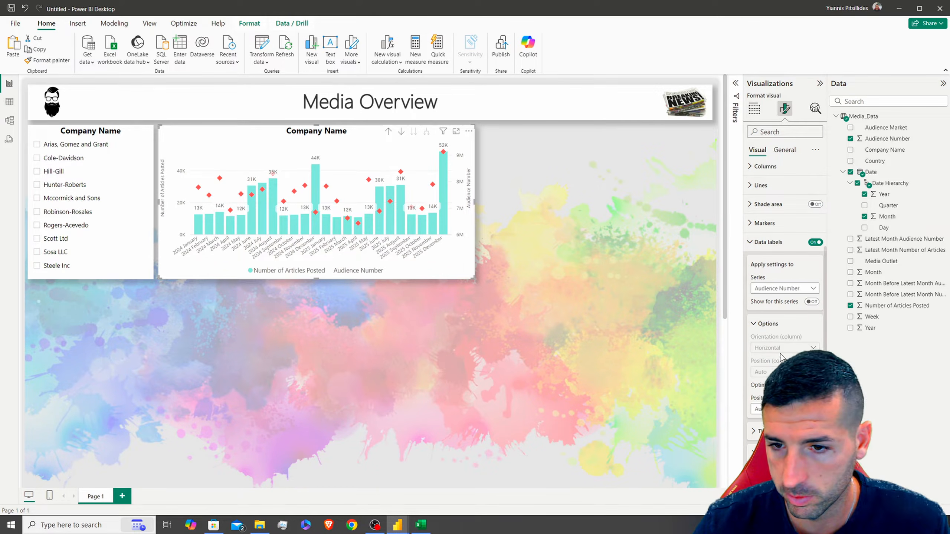
Colour the Number of Articles Posted data labels dark teal
scroll(783, 313, "down", 8)
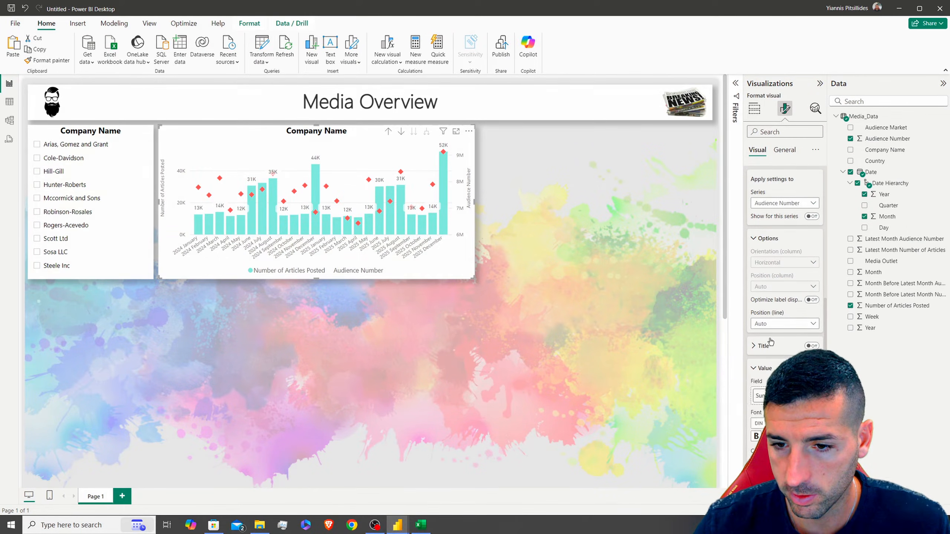
left_click(769, 277)
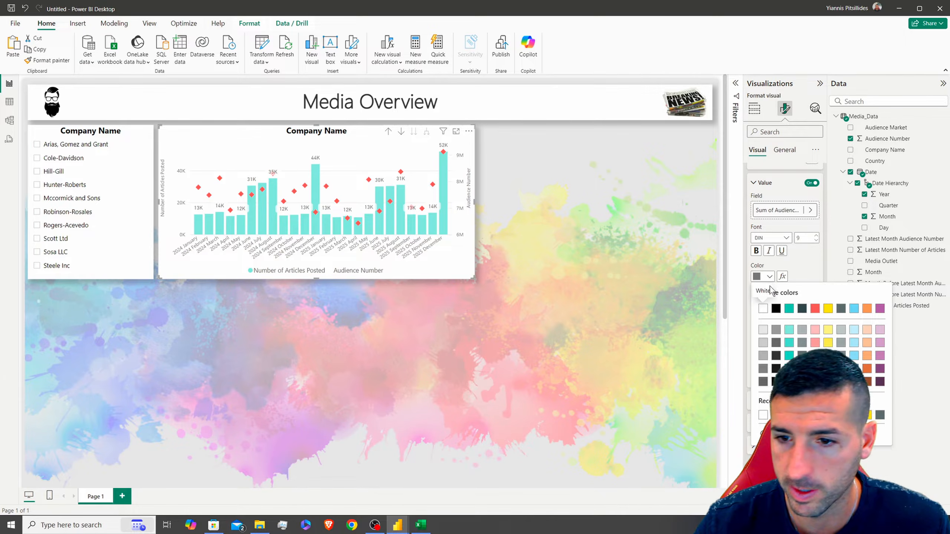
left_click(789, 369)
scroll(801, 307, "up", 3)
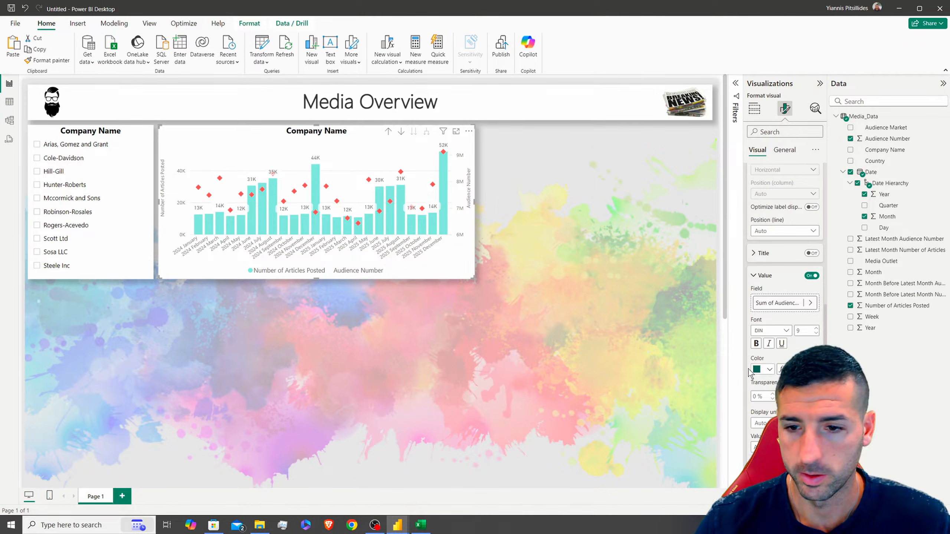
scroll(801, 307, "up", 5)
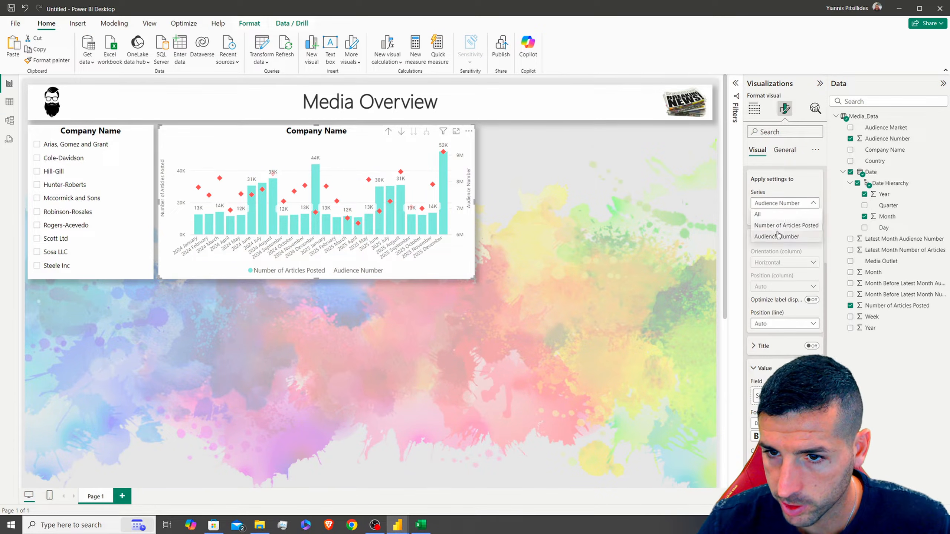
left_click(812, 216)
scroll(792, 224, "down", 4)
left_click(767, 323)
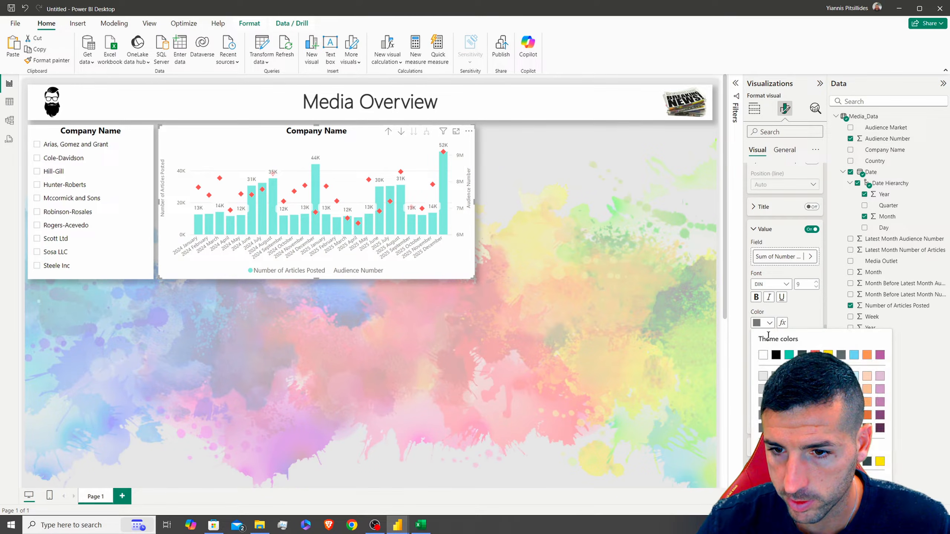
left_click(790, 429)
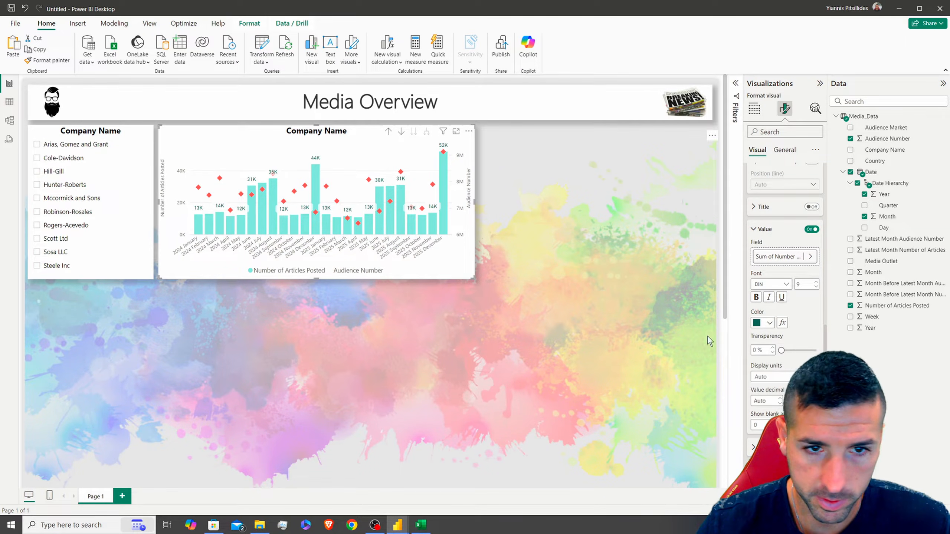
Check the display unit options for the label values, then move to General settings
scroll(789, 356, "down", 2)
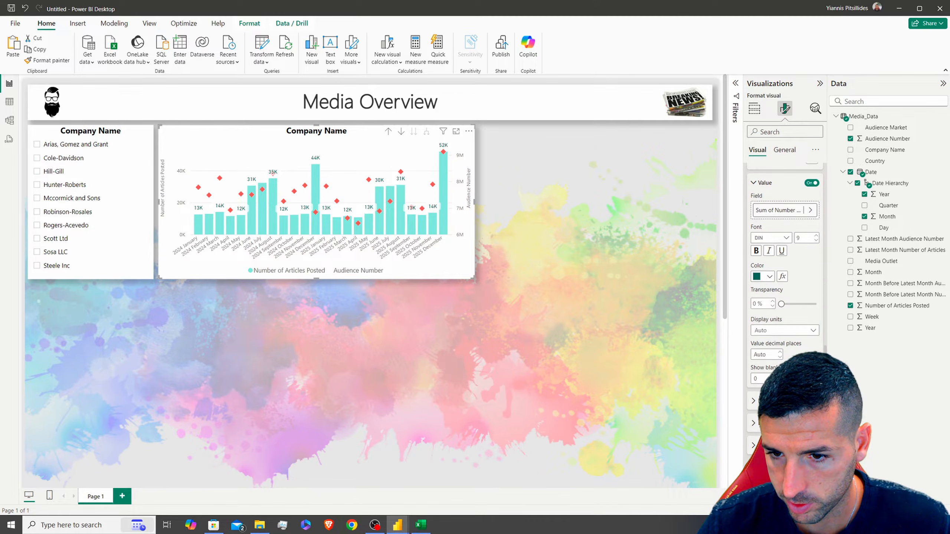
left_click(785, 330)
scroll(803, 293, "up", 8)
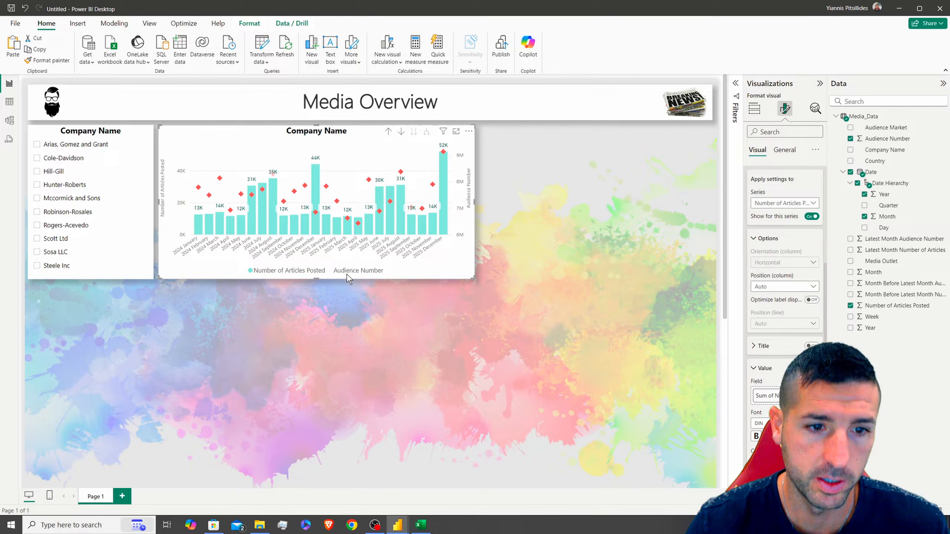
left_click(785, 149)
mouse_move(398, 523)
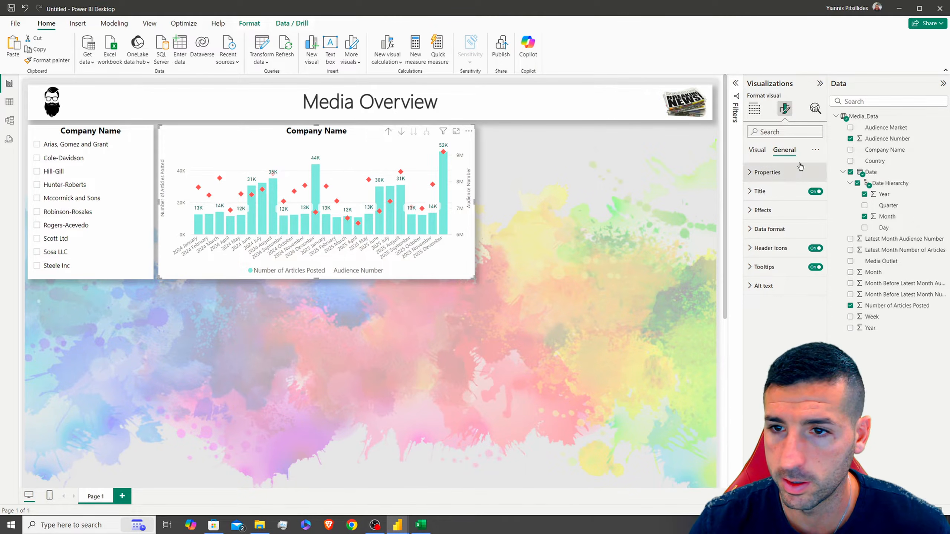
Delete the custom 'Company Name' chart title so the default title returns
left_click(759, 191)
triple_click(773, 237)
key("Delete")
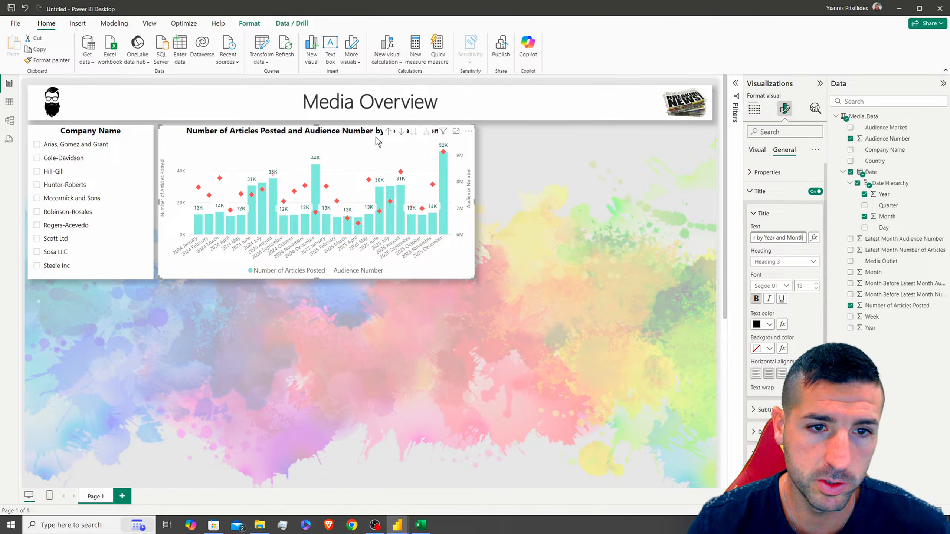
Reselect the combo chart and expand its Lines and line colour settings
left_click(715, 111)
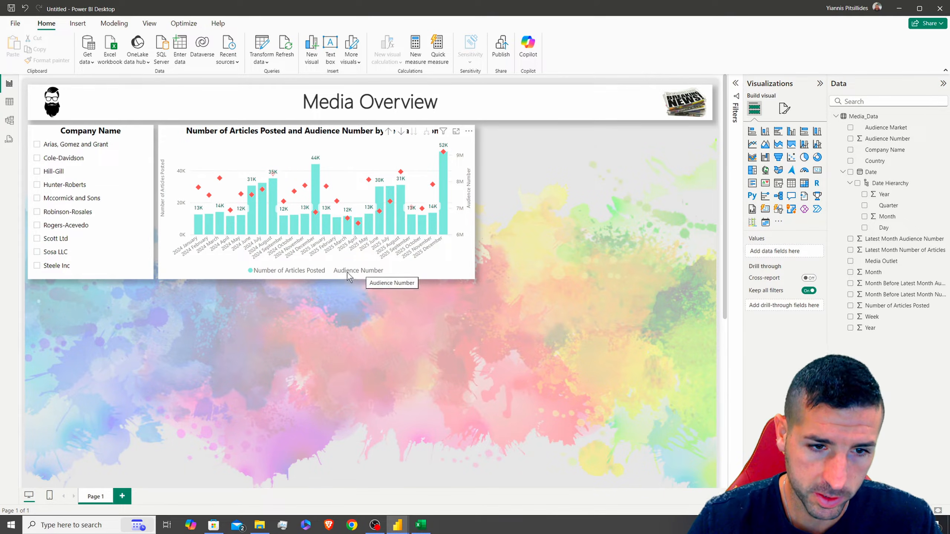
left_click(354, 144)
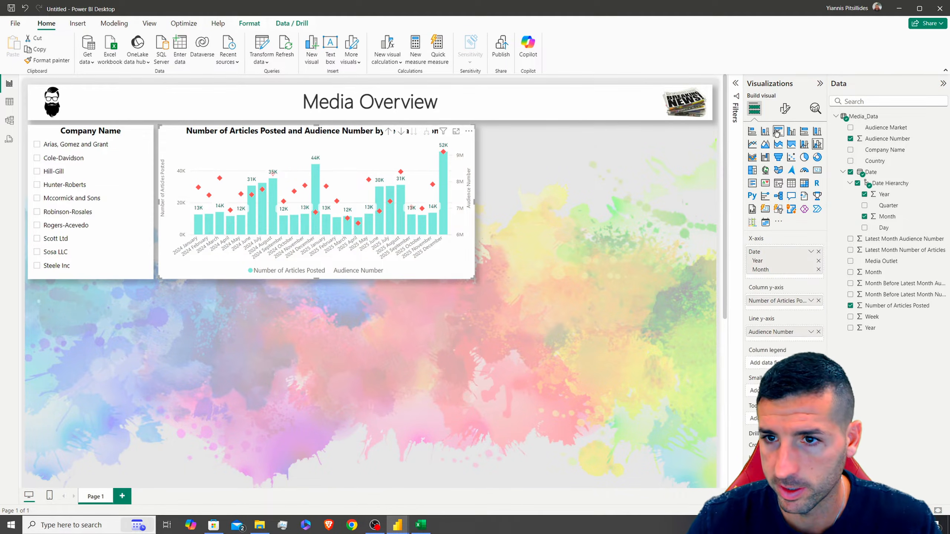
left_click(785, 109)
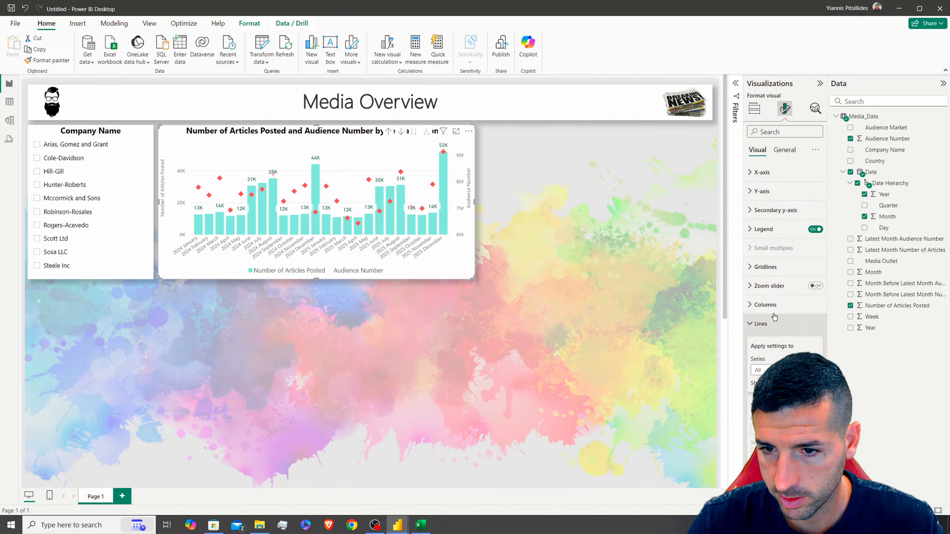
left_click(761, 323)
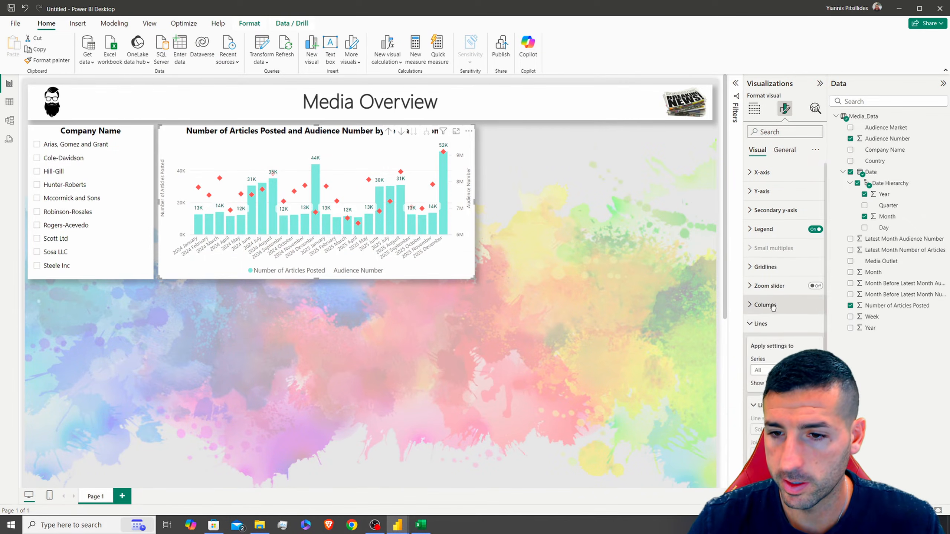
scroll(786, 262, "down", 4)
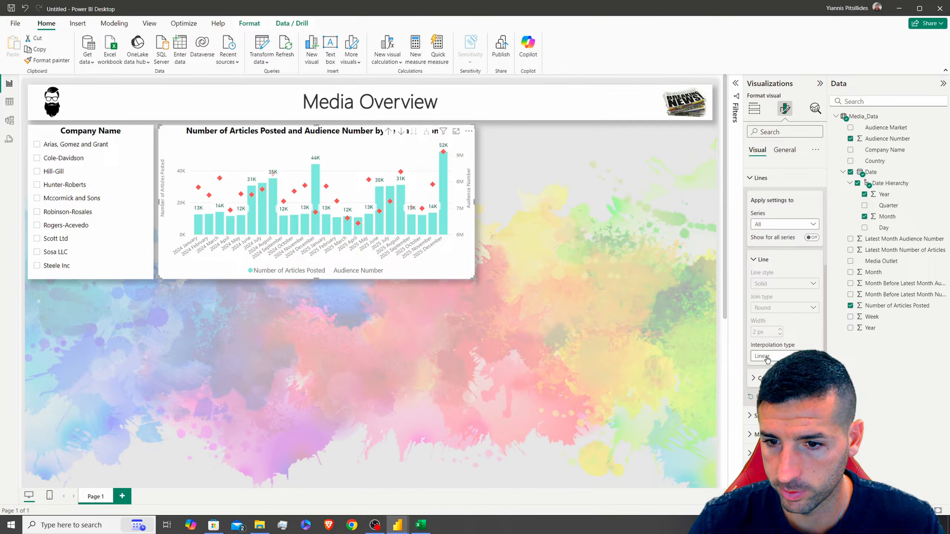
left_click(766, 377)
scroll(770, 370, "down", 1)
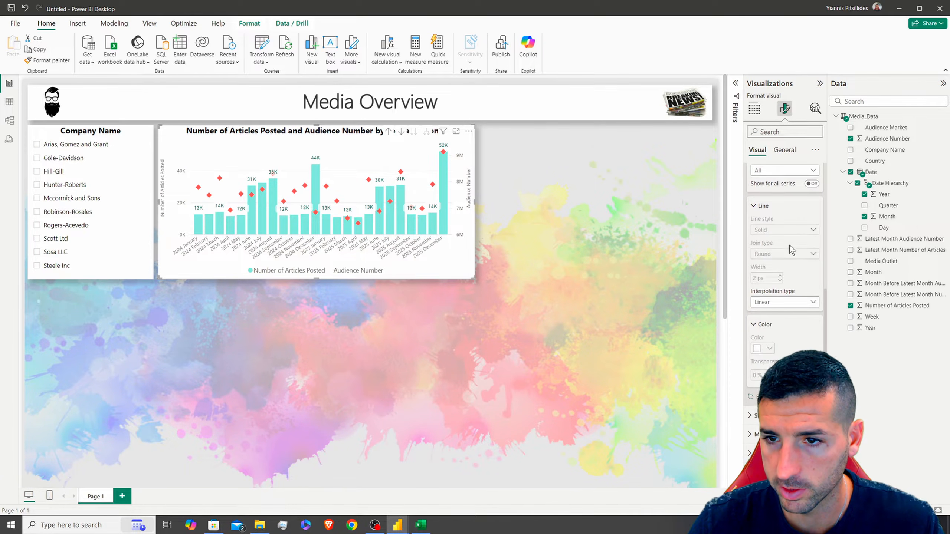
Turn lines on for all series, colour Audience Number red, then hide the line again
scroll(792, 250, "up", 1)
left_click(811, 230)
left_click(763, 394)
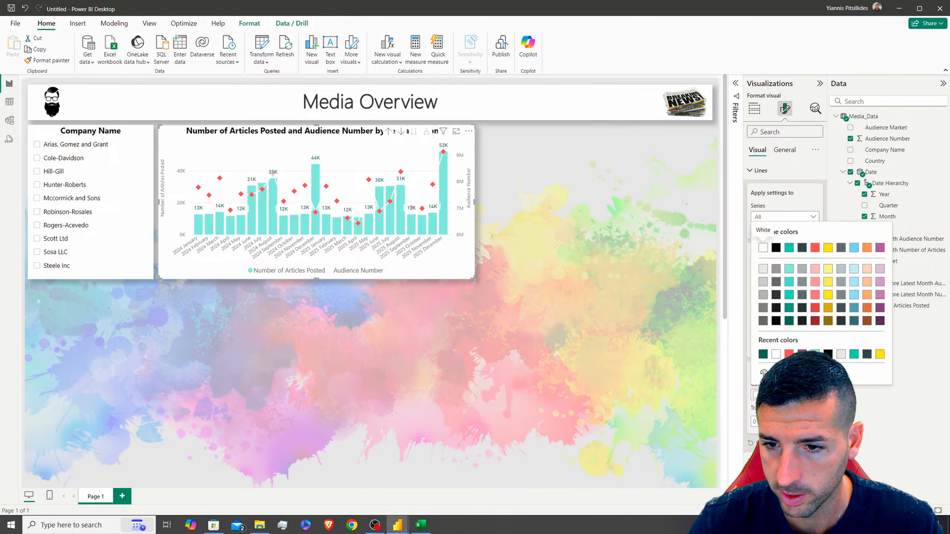
left_click(815, 248)
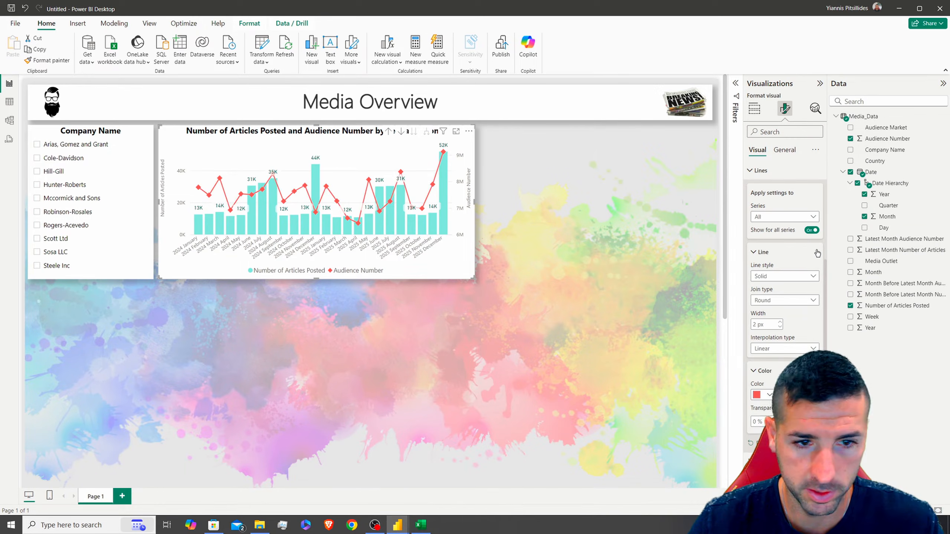
left_click(811, 230)
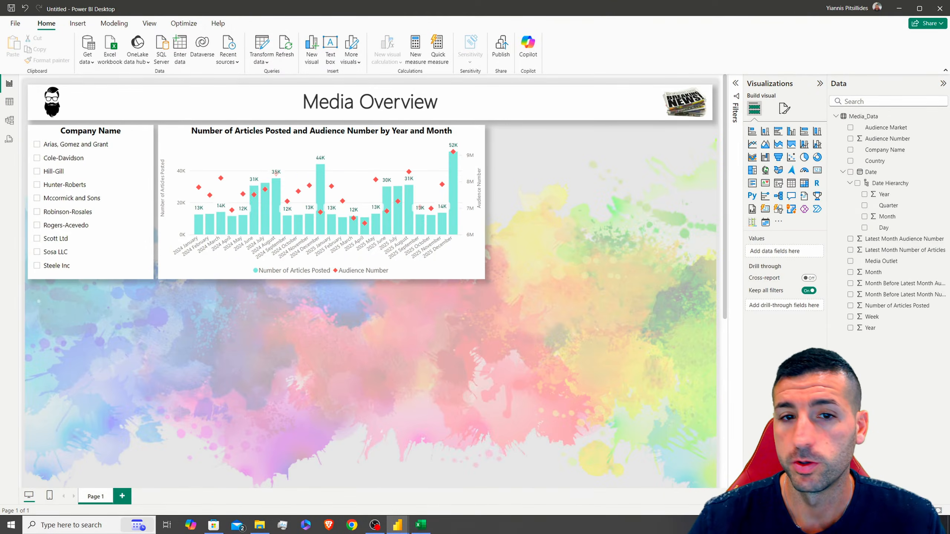
Paste a copy of the combo chart to its right, convert it to a card, and shorten it
left_click(299, 138)
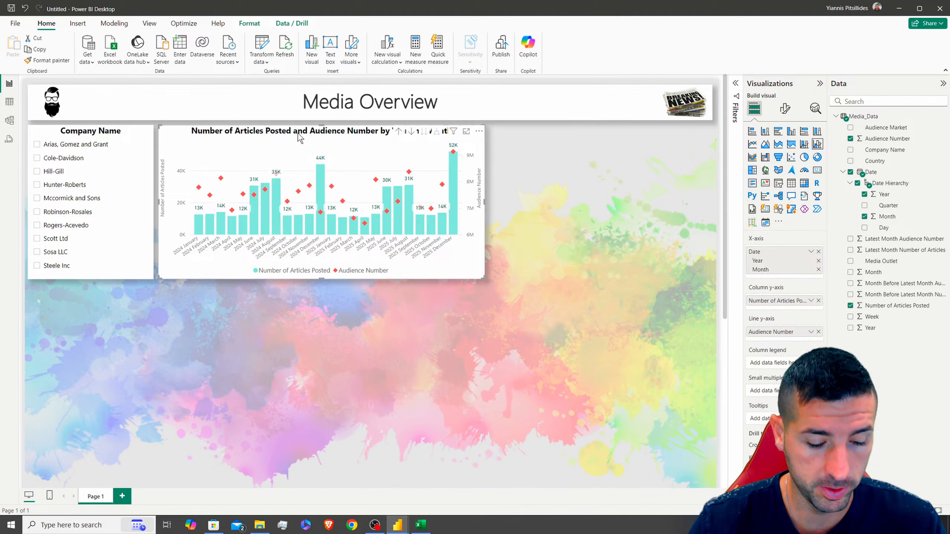
key("ctrl+v")
left_click_drag(397, 211, 508, 138)
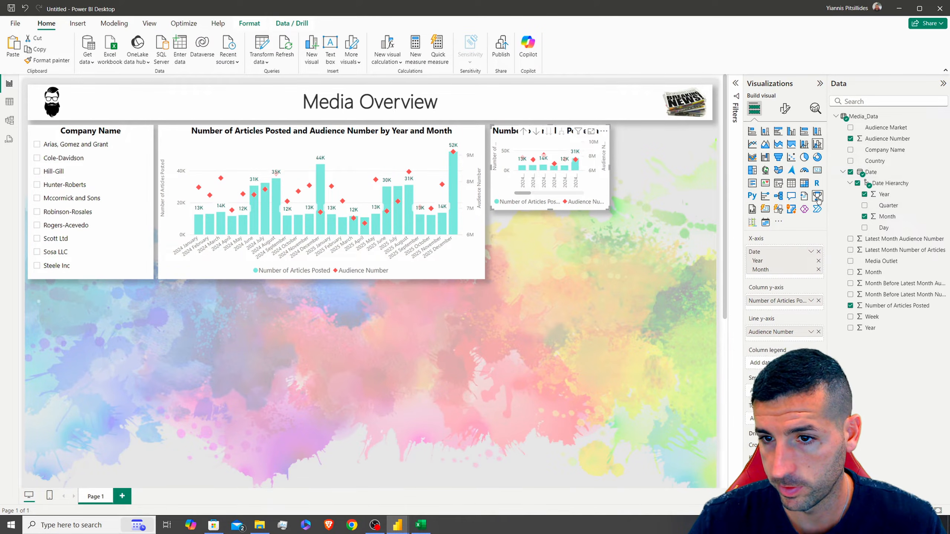
left_click(817, 170)
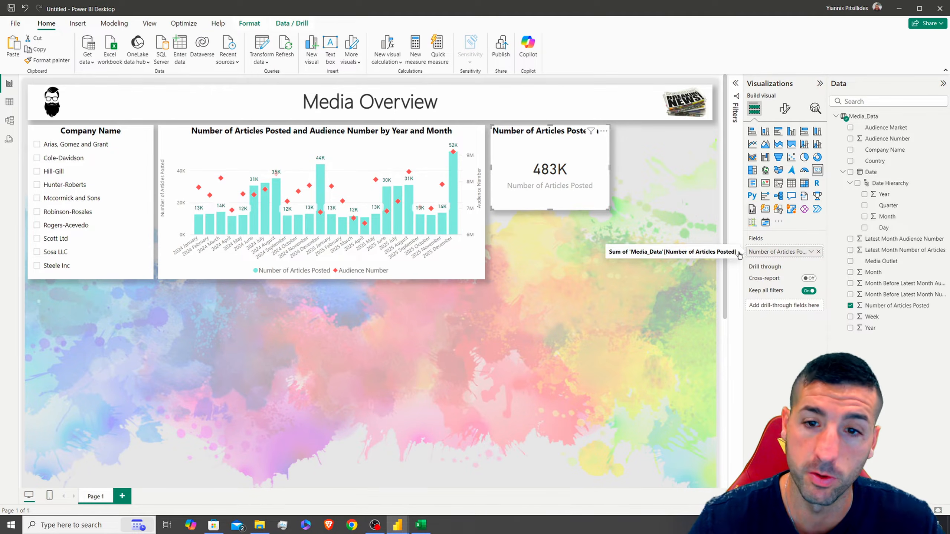
left_click_drag(553, 206, 563, 176)
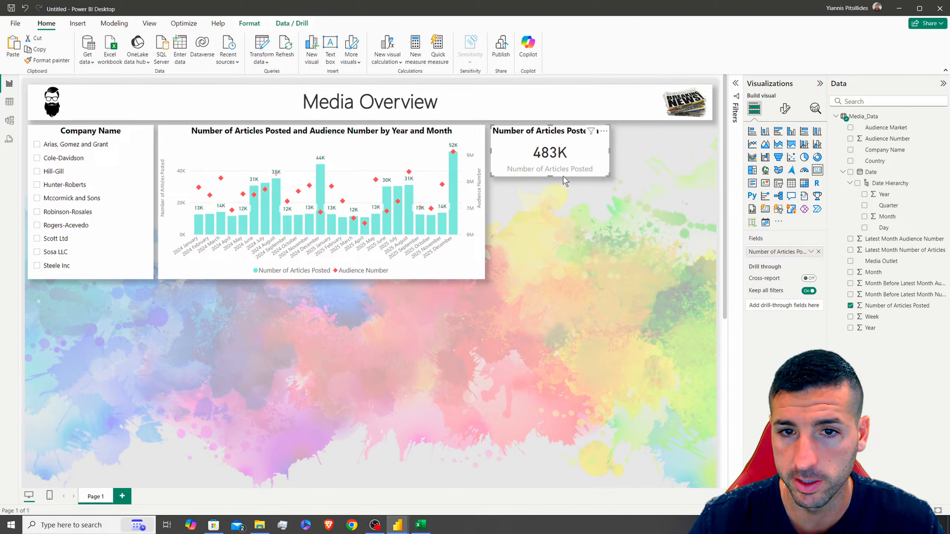
Hide the card's category label and show the full value 483,388 with thousands separators
left_click(785, 108)
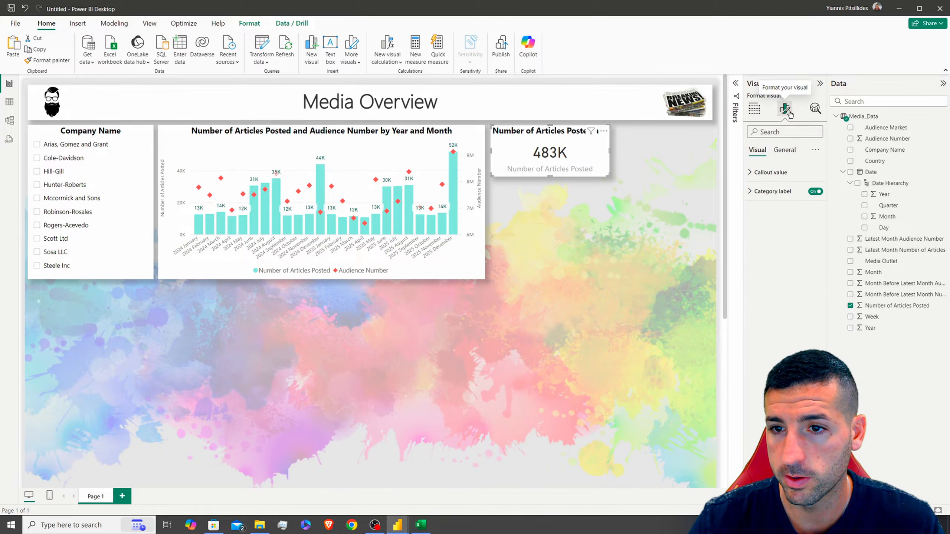
left_click(815, 191)
left_click(768, 172)
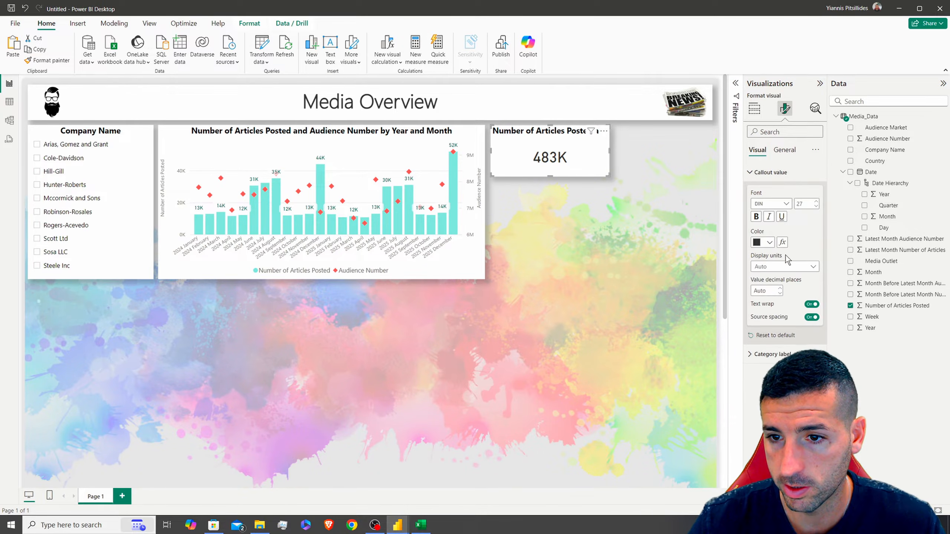
left_click(770, 266)
left_click(763, 288)
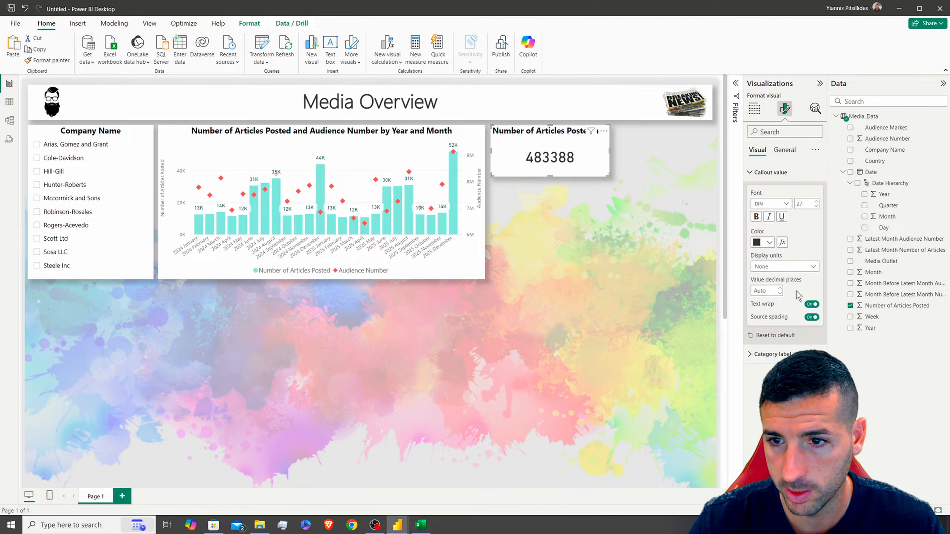
left_click(884, 305)
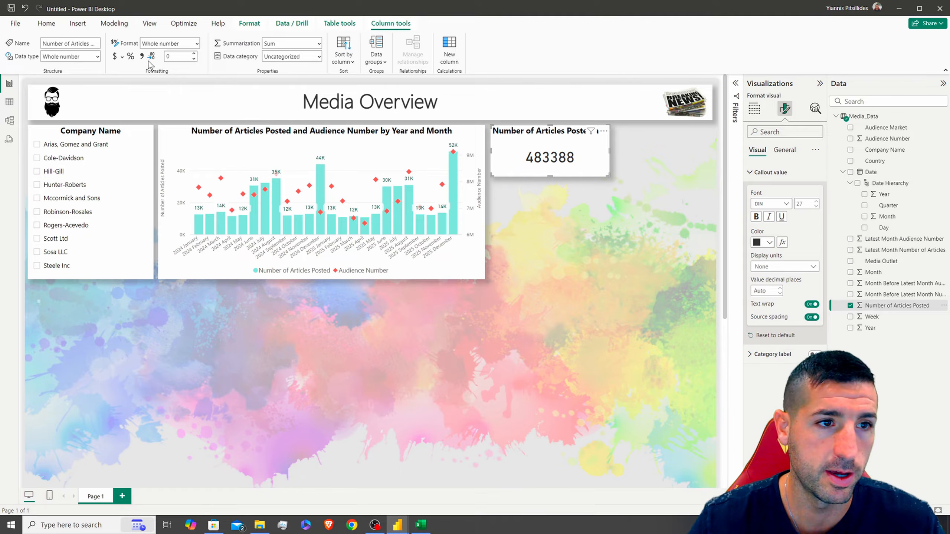
left_click(142, 56)
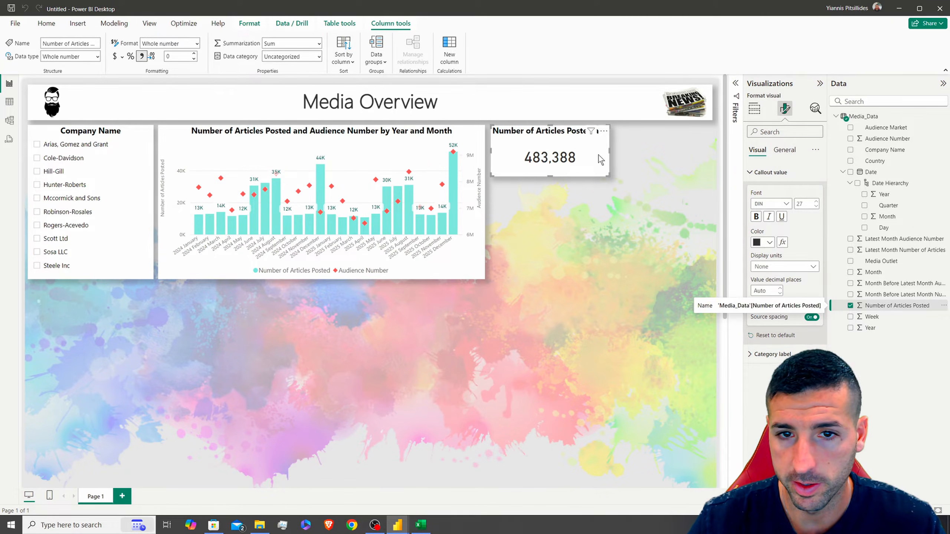
Title the card 'Total No of Articles' and place a duplicate to its right
left_click(785, 153)
left_click(778, 192)
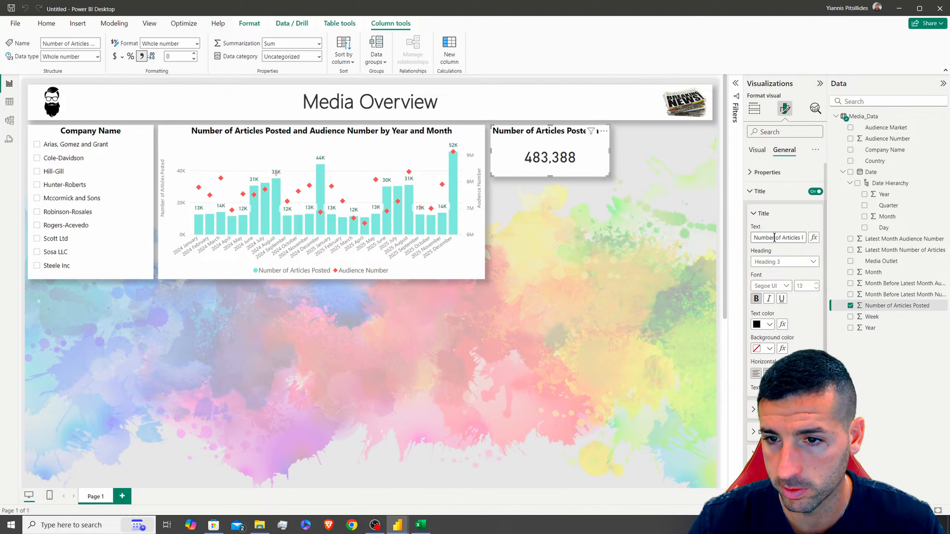
double_click(781, 238)
key("ctrl+a")
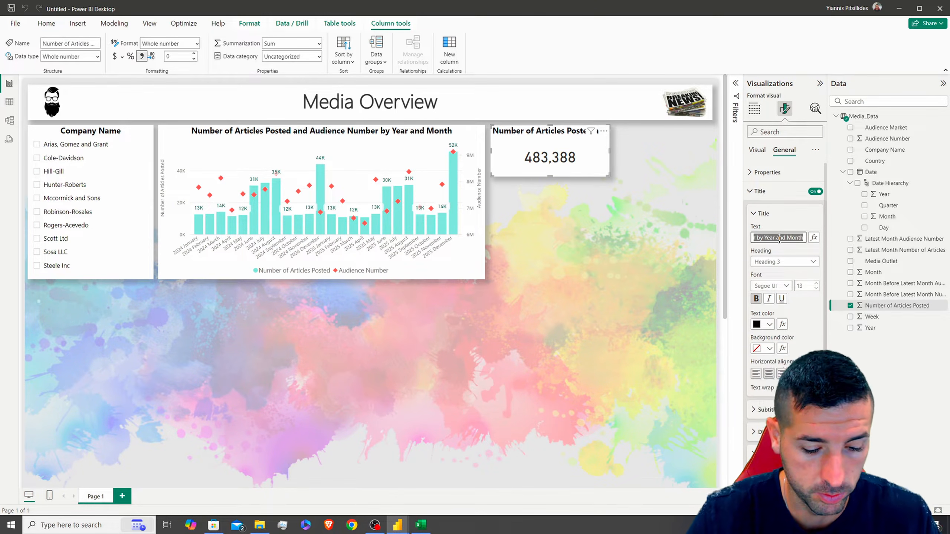
type("Total No")
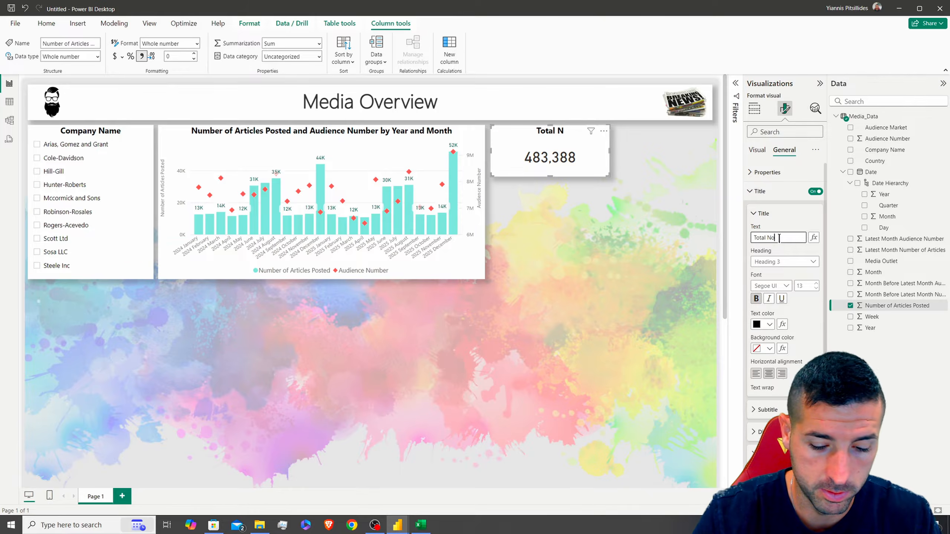
type(" of Articles")
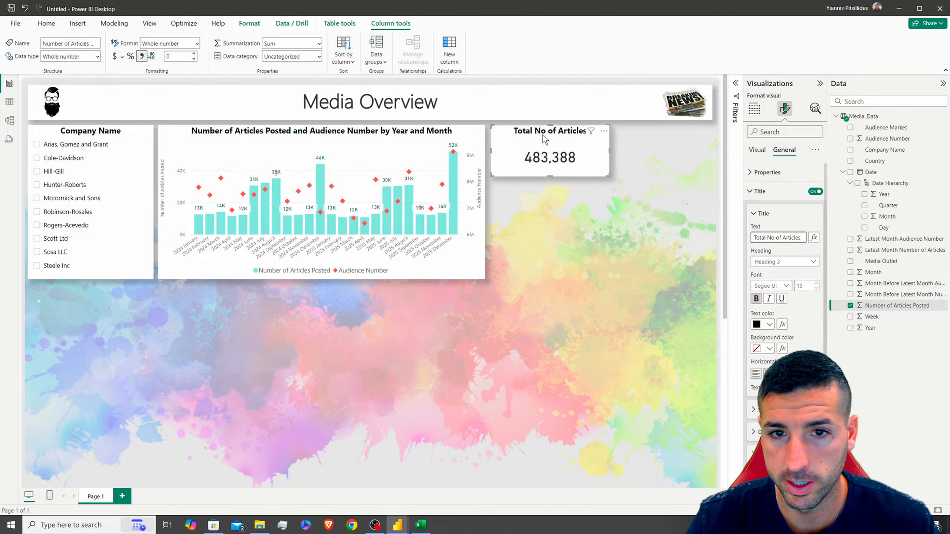
left_click_drag(546, 132, 635, 135)
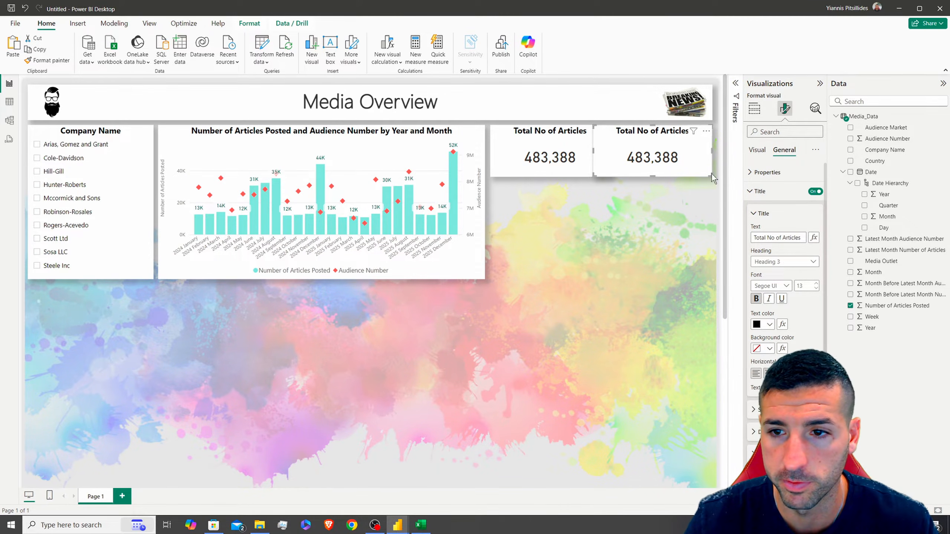
Set both article cards to width 234 and shift the second card slightly right
left_click(544, 138, "ctrl")
left_click(769, 172)
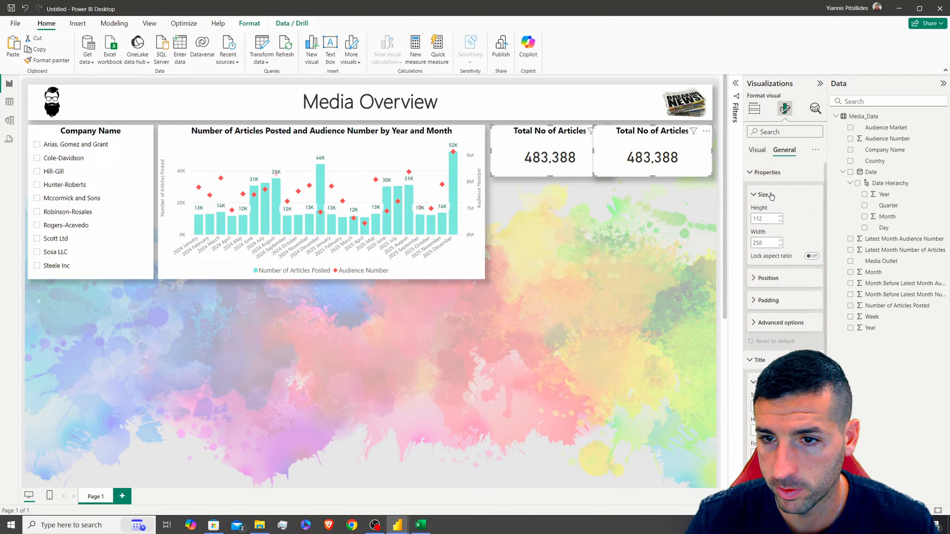
type("234")
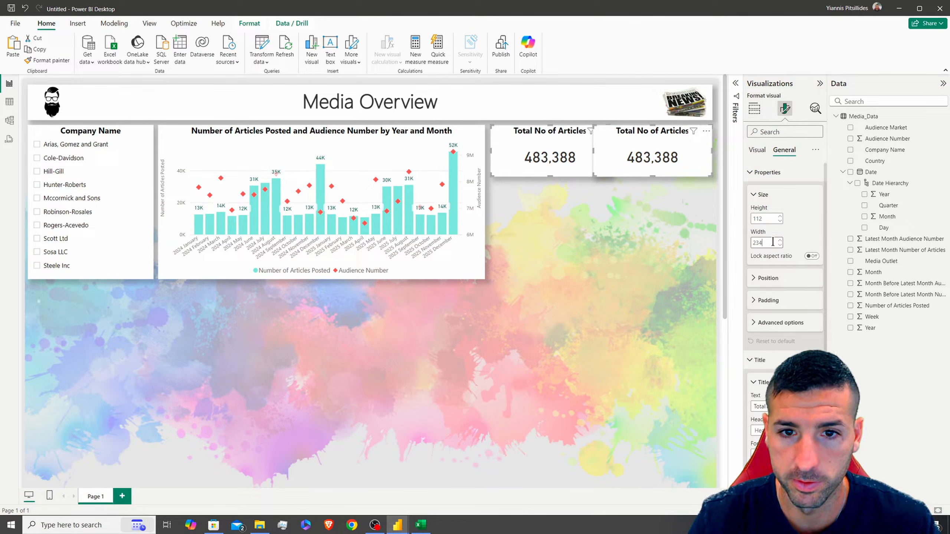
key("Return")
left_click_drag(618, 132, 632, 136)
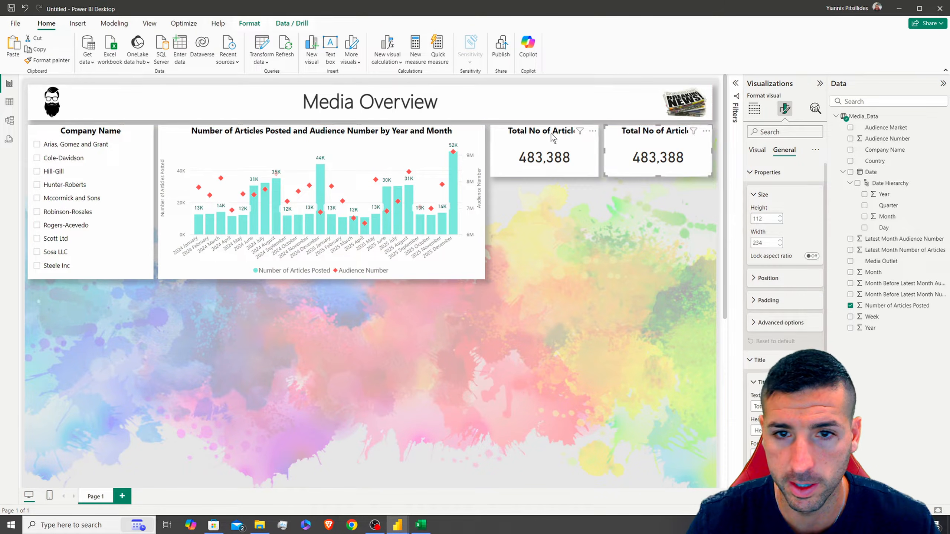
Select the chart and Company Name slicer and view Align options without applying any
left_click(321, 130, "ctrl")
left_click(77, 136, "ctrl")
left_click(249, 23)
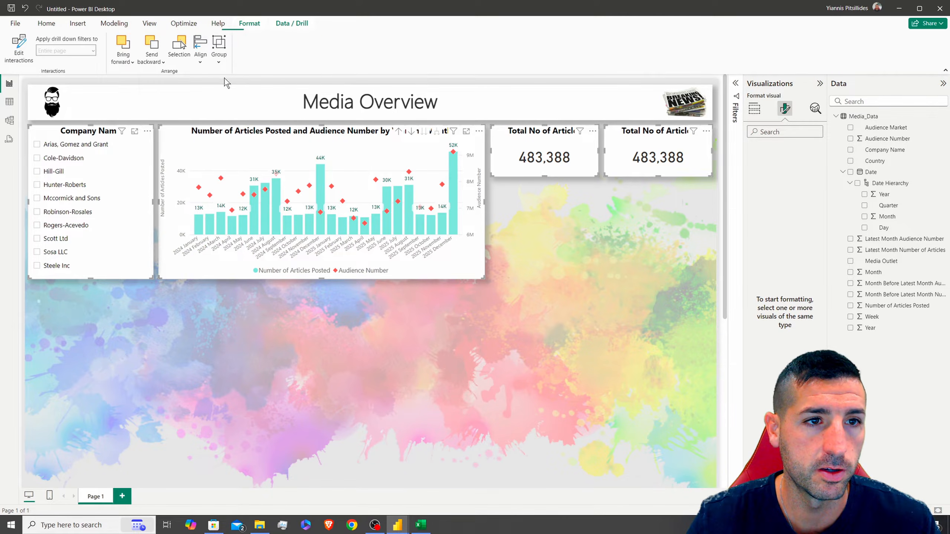
left_click(201, 60)
left_click(213, 178)
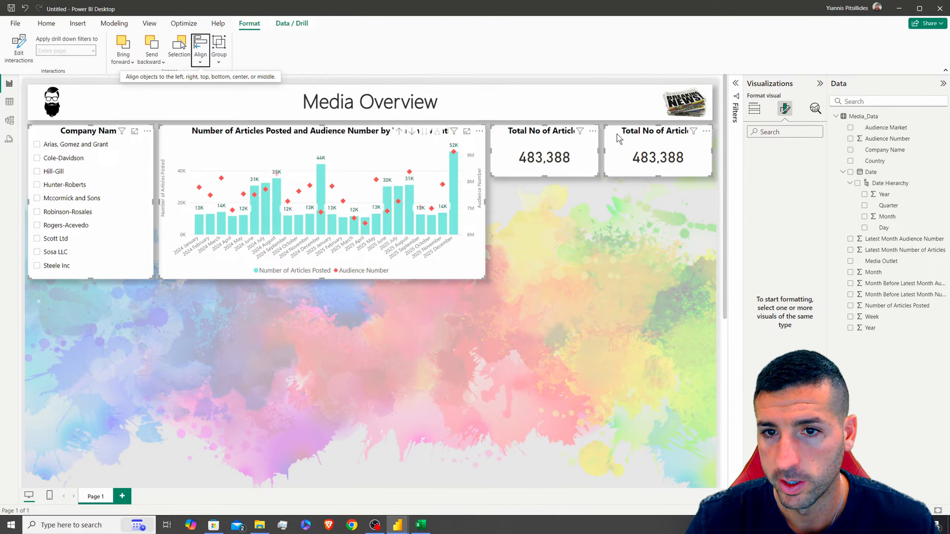
left_click(632, 144)
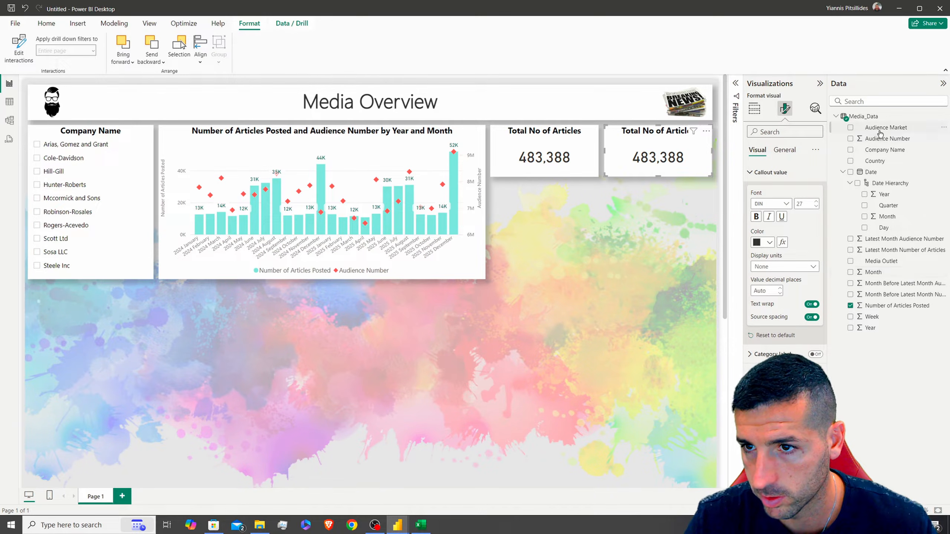
Switch the right card's field to Audience Number and retitle it Total Audience
left_click(754, 108)
left_click_drag(883, 139, 786, 253)
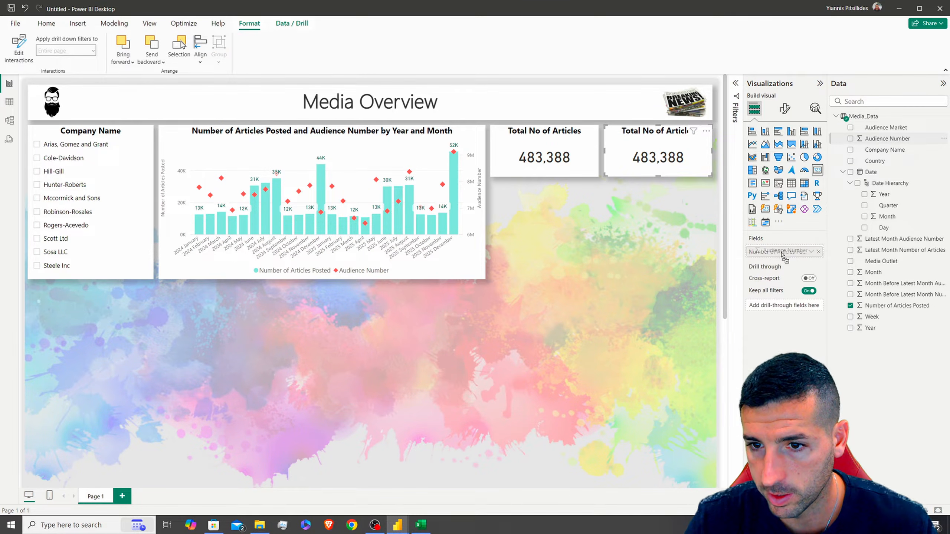
left_click(881, 140)
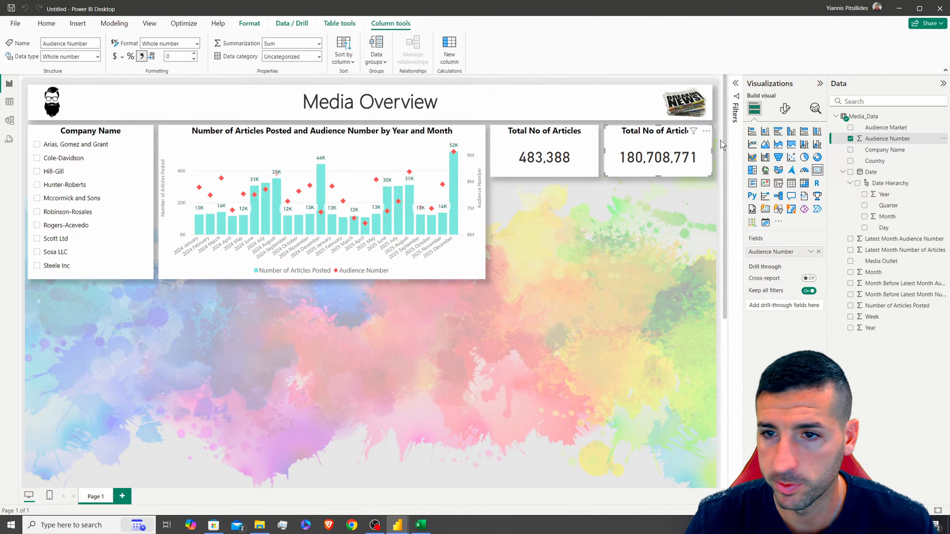
left_click(786, 109)
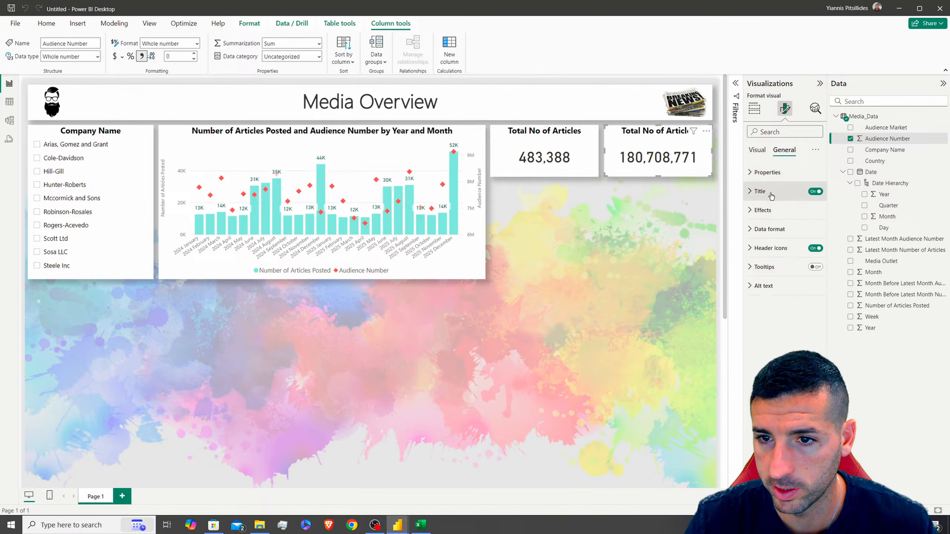
left_click(763, 191)
double_click(771, 237)
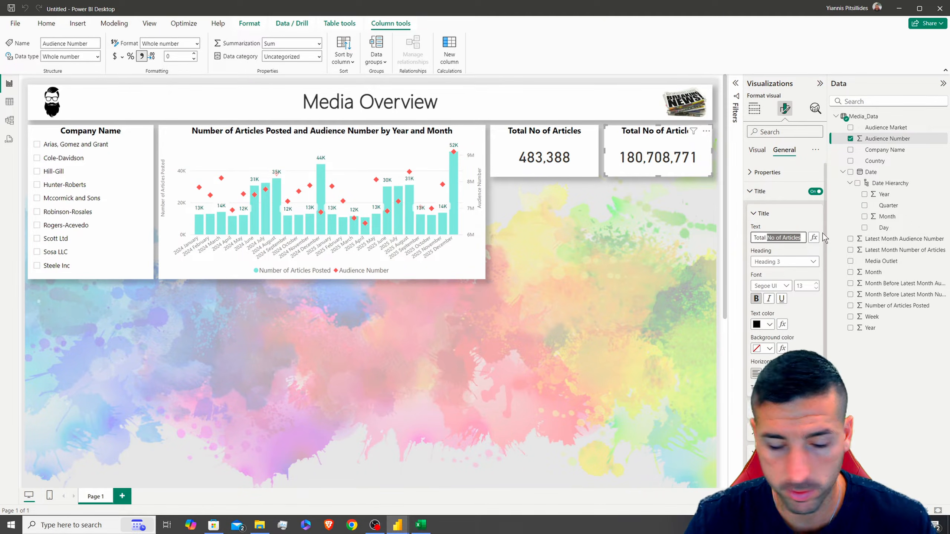
type("A")
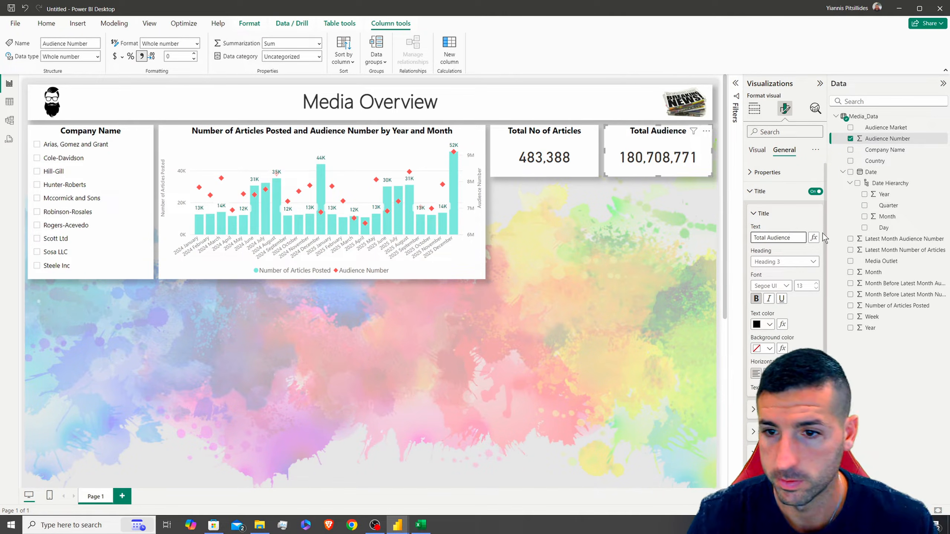
Set the callout value colour to black on both the articles and audience cards
left_click(539, 133)
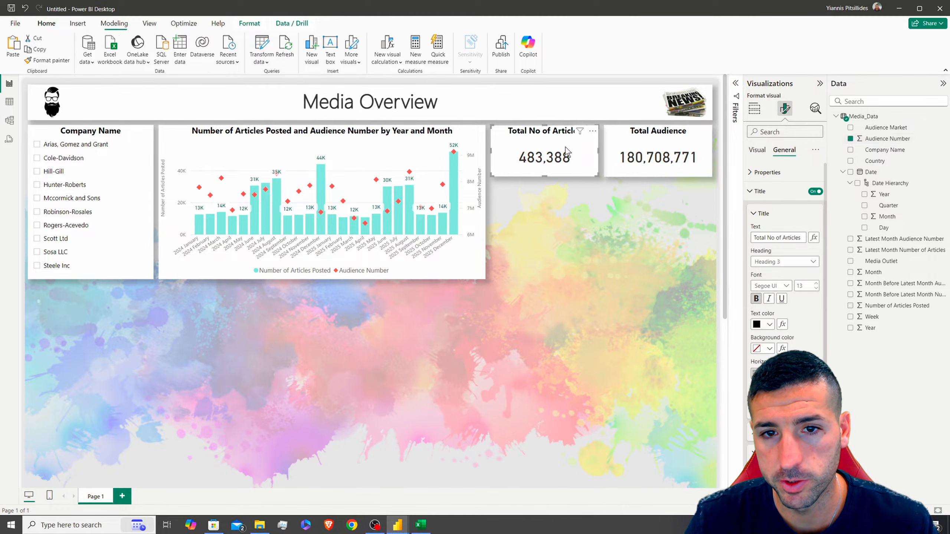
left_click(764, 194)
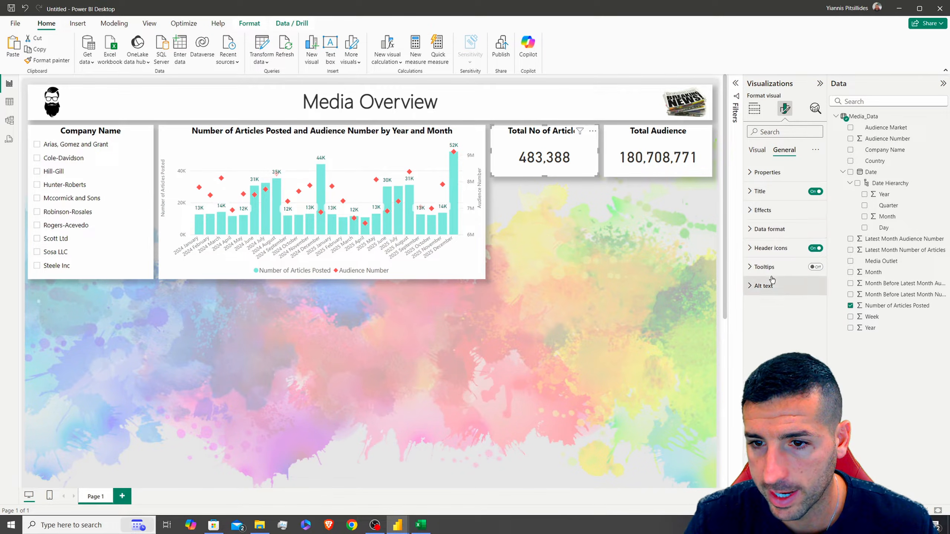
left_click(758, 150)
left_click(769, 172)
left_click(765, 242)
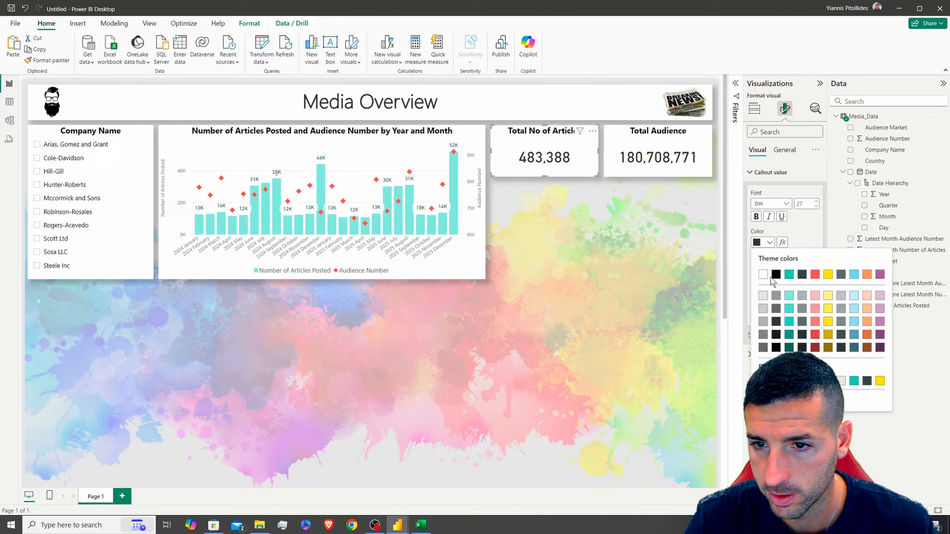
left_click(655, 141)
left_click(764, 244)
left_click(776, 279)
Duplicate the Total No of Articles card and place the copy below the original
left_click(544, 138)
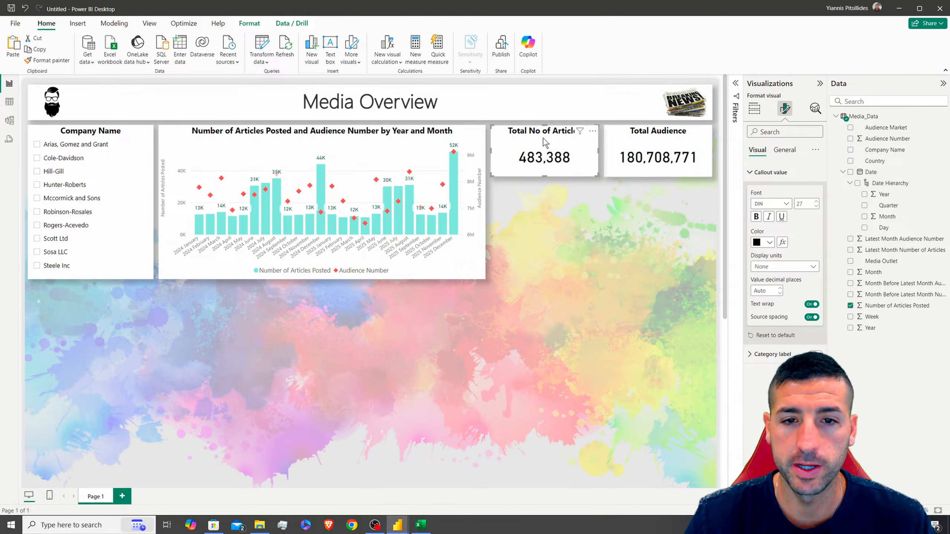
key("ctrl+c")
key("ctrl+v")
left_click_drag(544, 138, 539, 191)
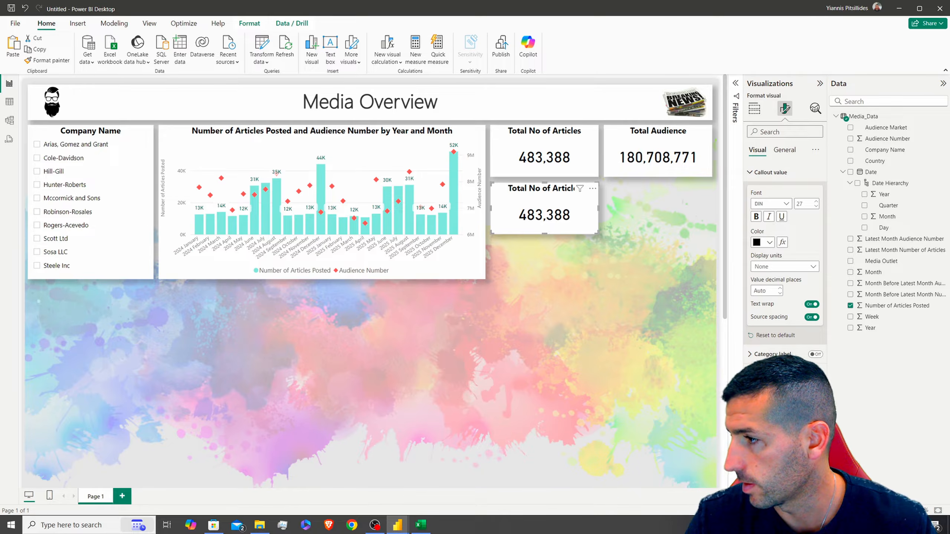
Set the cards' height to 103 and position the lower card beneath the top ones
left_click(544, 140)
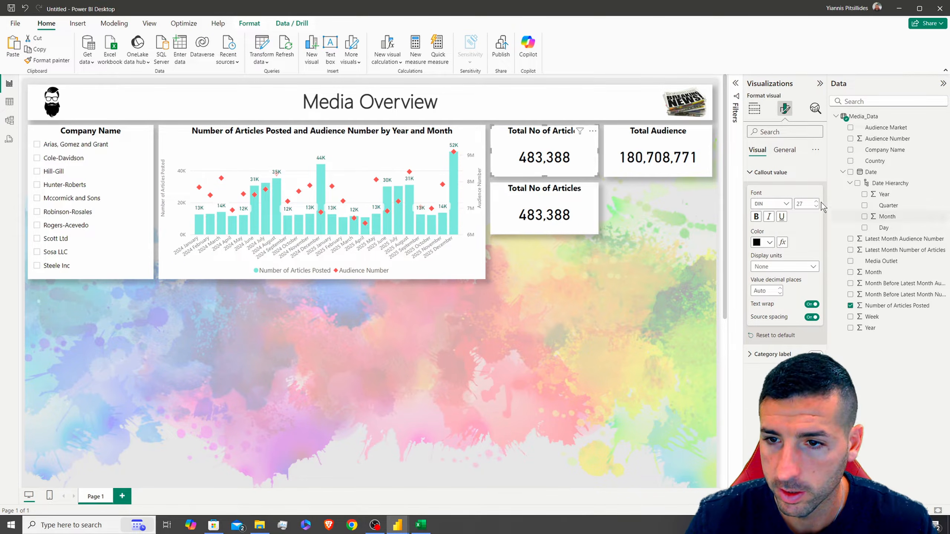
left_click(785, 150)
type("103")
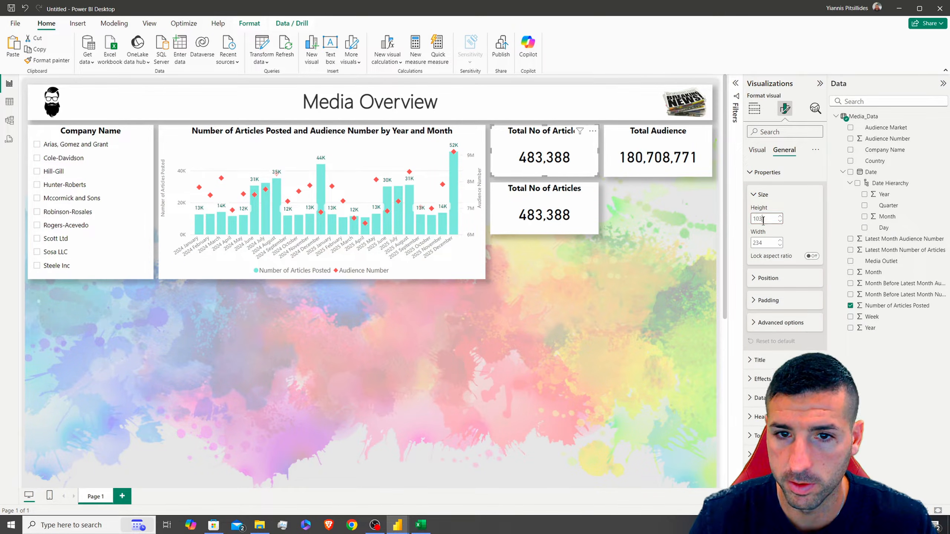
key("Return")
left_click(641, 137)
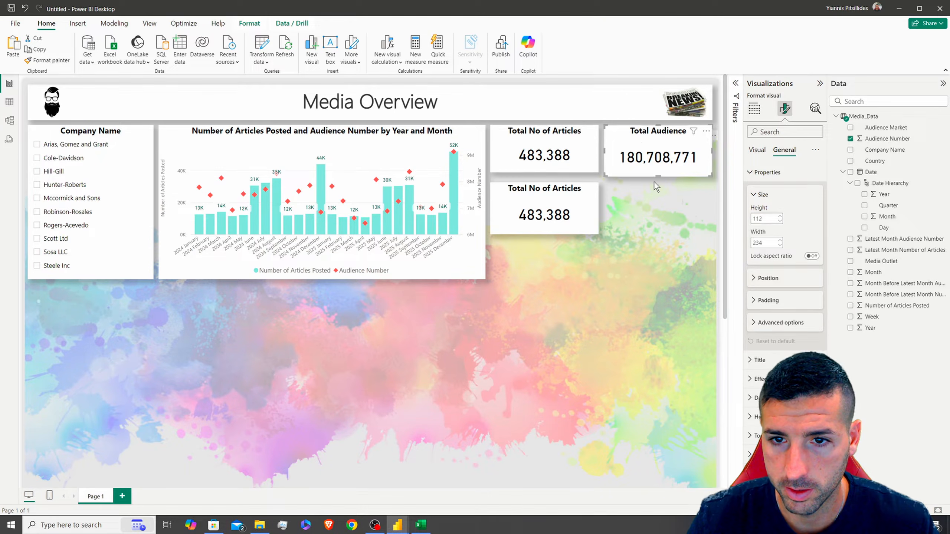
left_click_drag(657, 176, 650, 178)
left_click(542, 187)
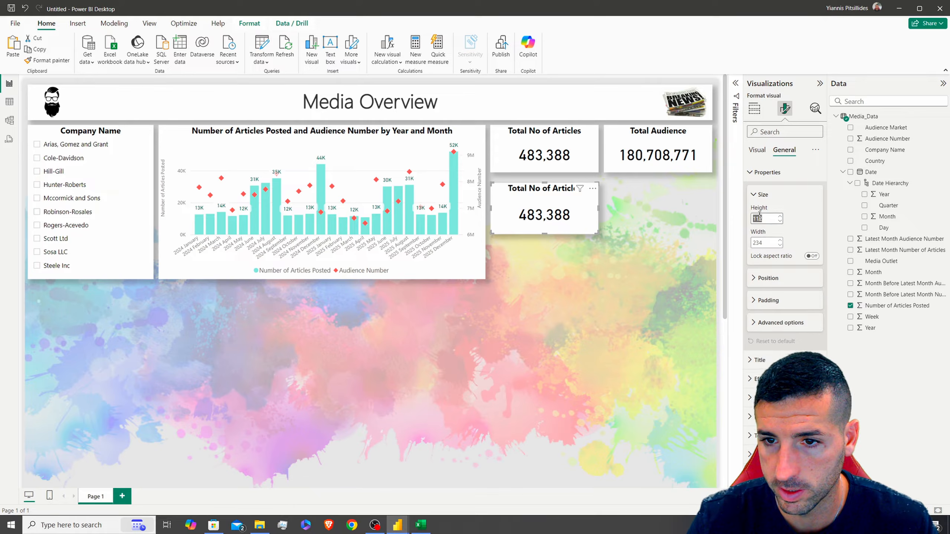
key("Return")
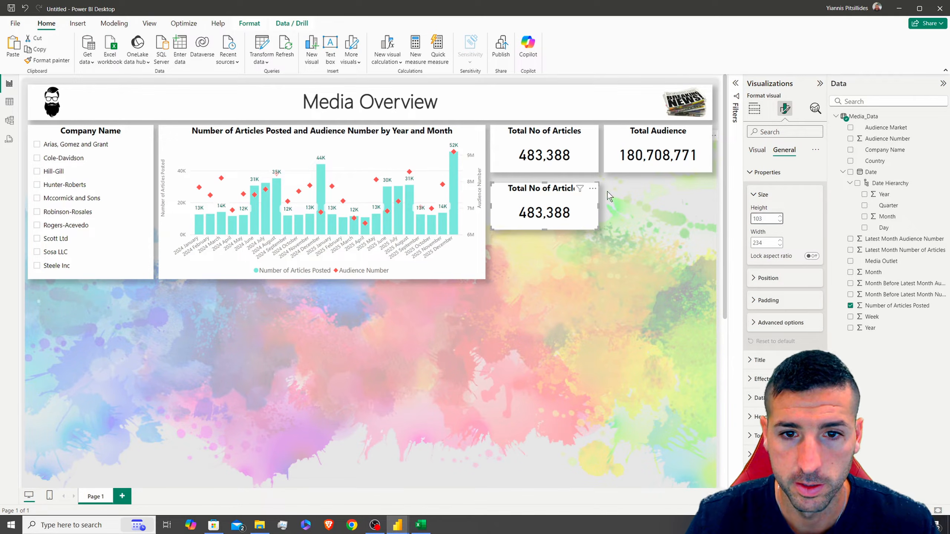
left_click_drag(534, 192, 532, 187)
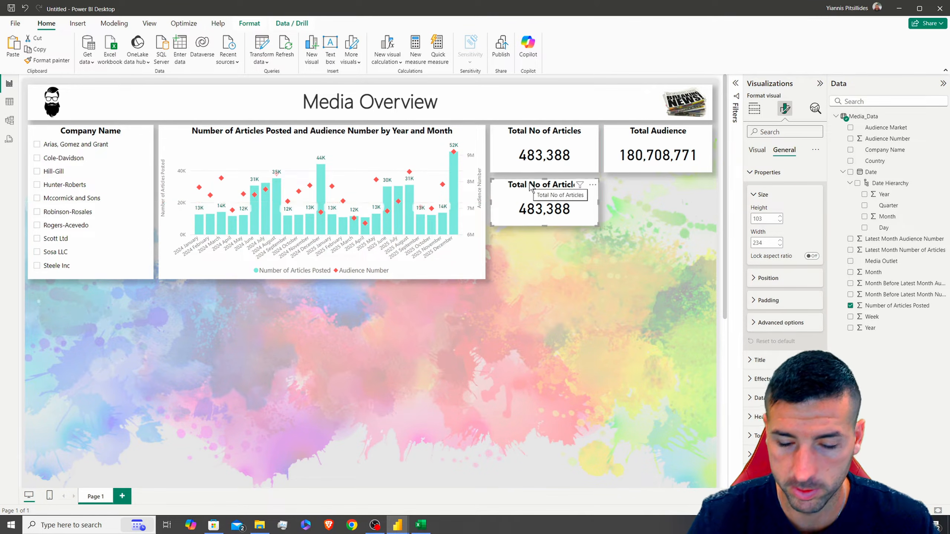
key("Up")
key("Up")
key("Up")
key("Down")
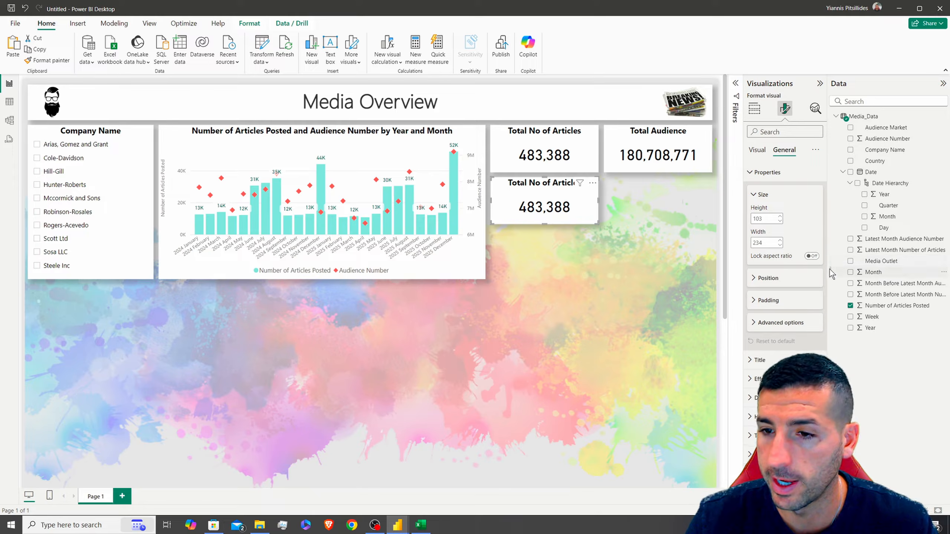
left_click_drag(827, 276, 792, 277)
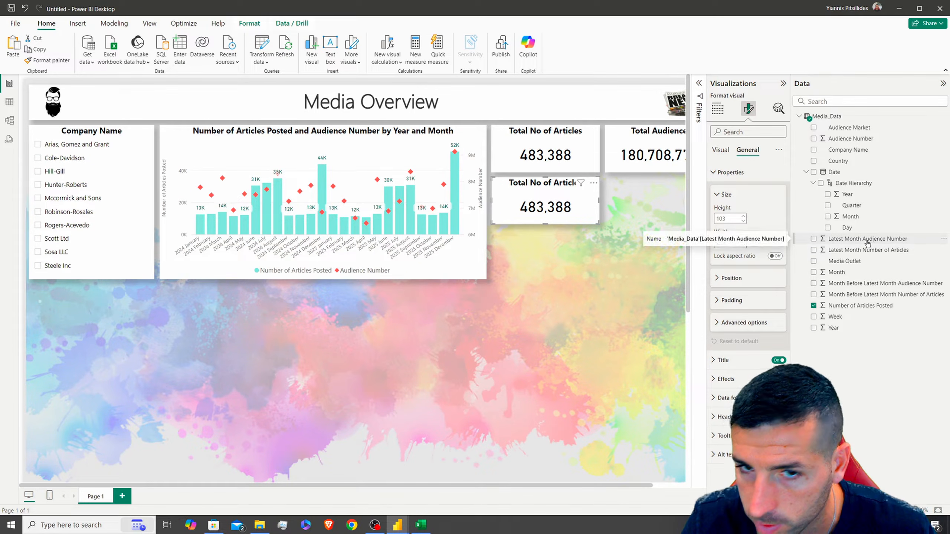
Feed the lower card Latest Month Number of Articles with thousands separators, showing 52,667
left_click(718, 108)
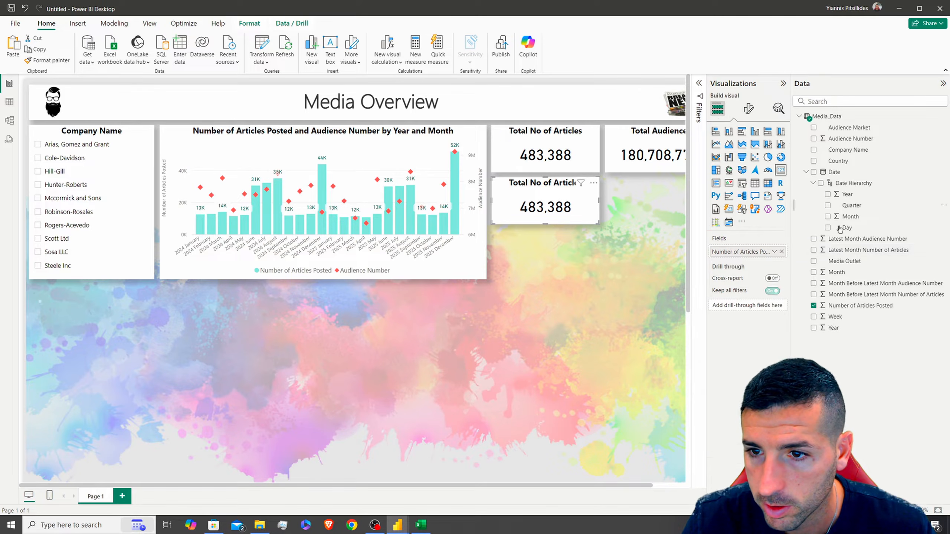
left_click_drag(860, 256, 758, 253)
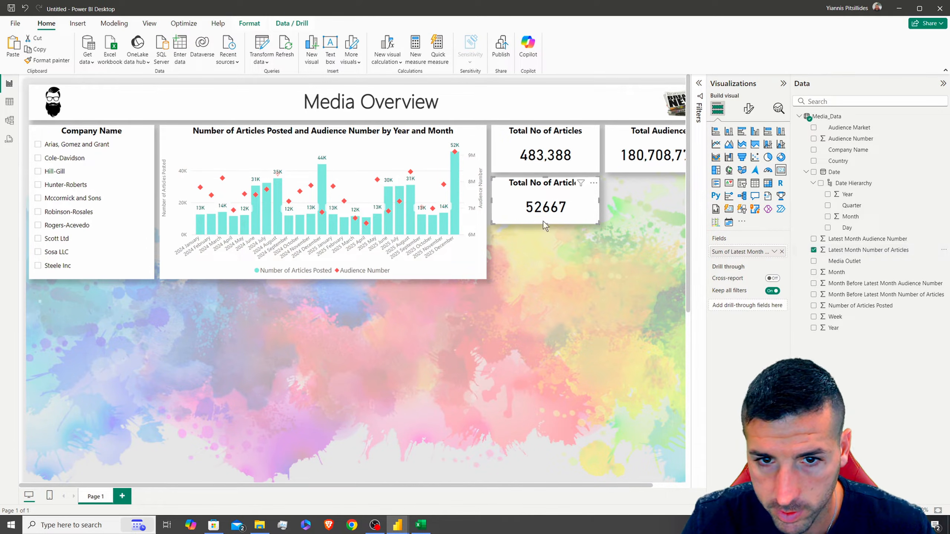
left_click(861, 251)
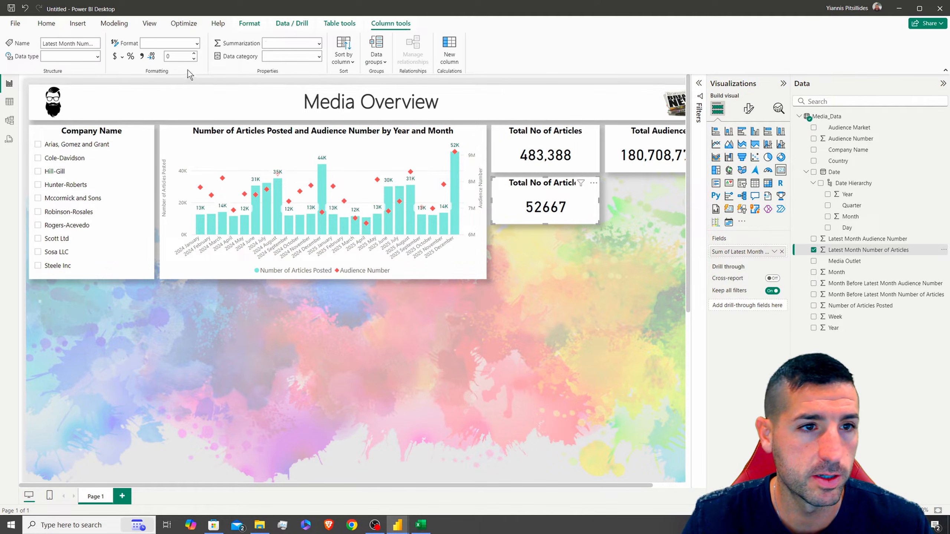
left_click(142, 56)
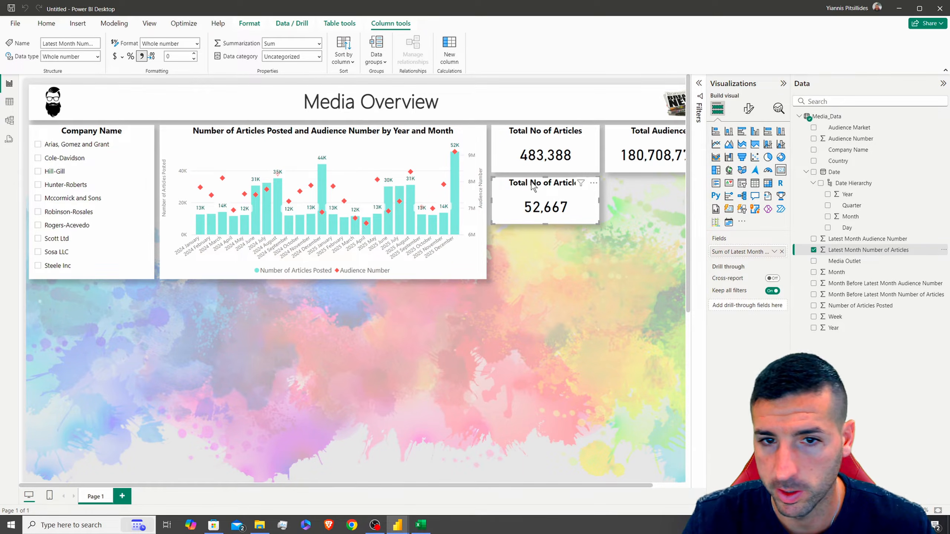
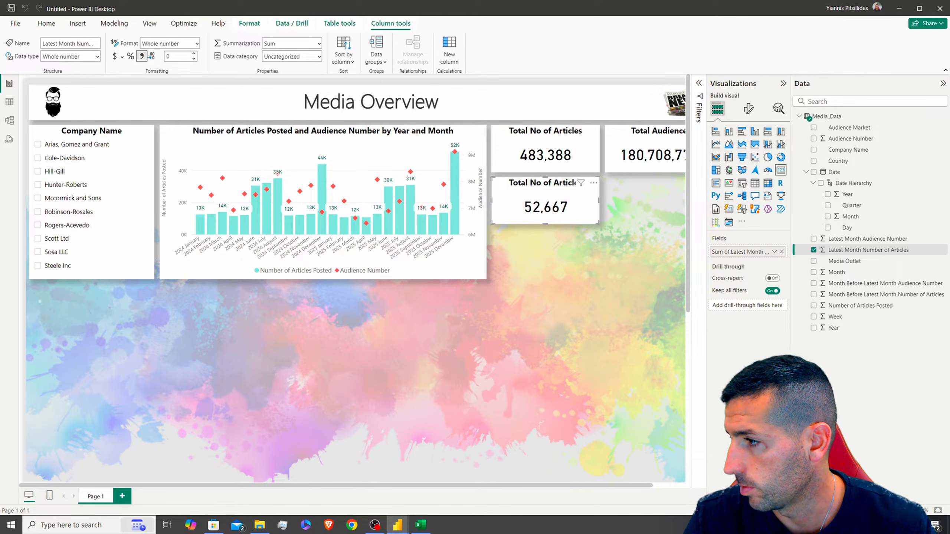
Replace the 52,667 card's title text with 'Last Month No. of Articles'
left_click(749, 108)
left_click(748, 151)
left_click(723, 191)
left_click(738, 237)
key("ctrl+a")
type("Last Month No. of Articles")
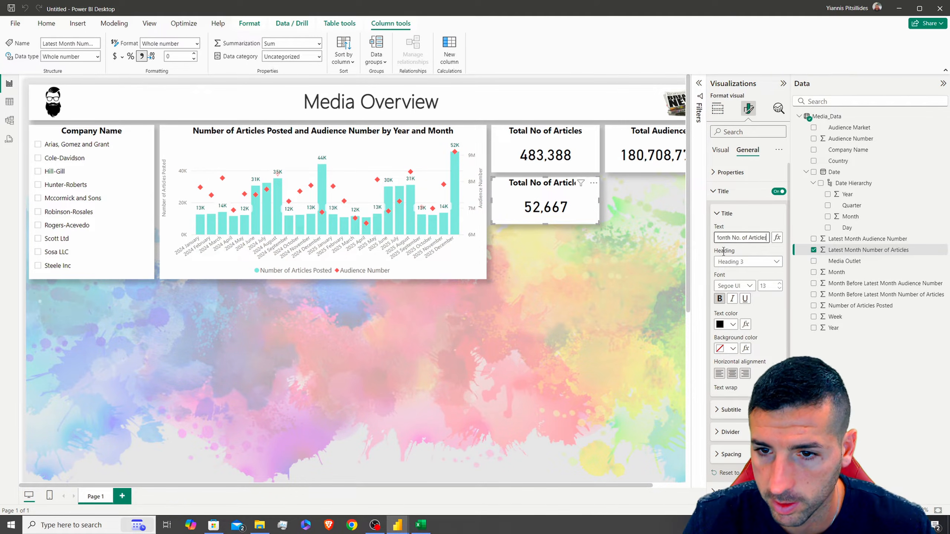
left_click_drag(729, 238, 762, 237)
left_click(745, 238)
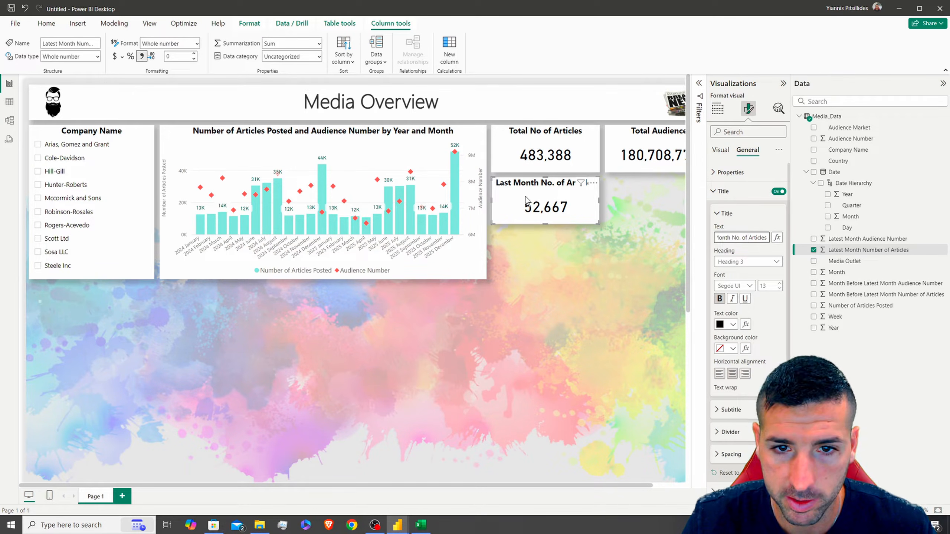
left_click(610, 83)
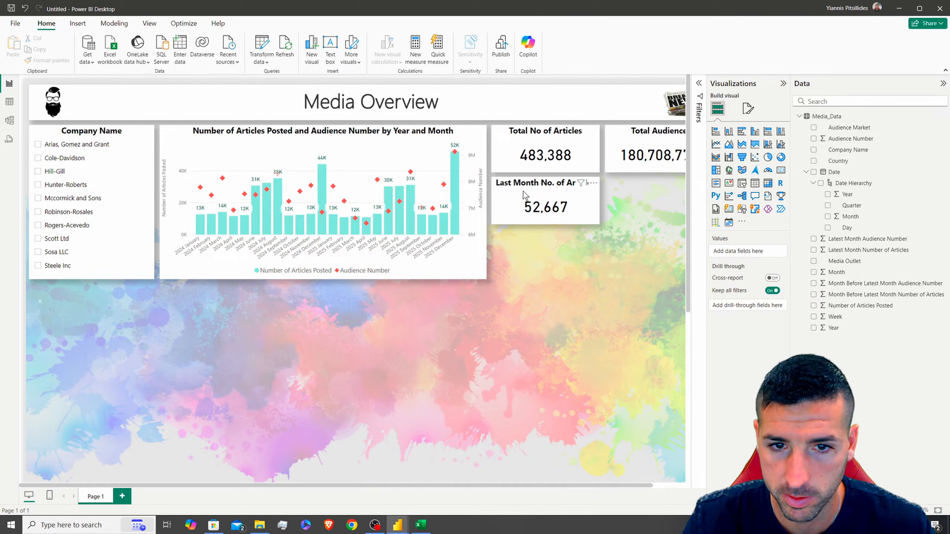
Duplicate the Total Audience card and place the copy below it
left_click_drag(790, 234, 832, 233)
left_click(546, 184)
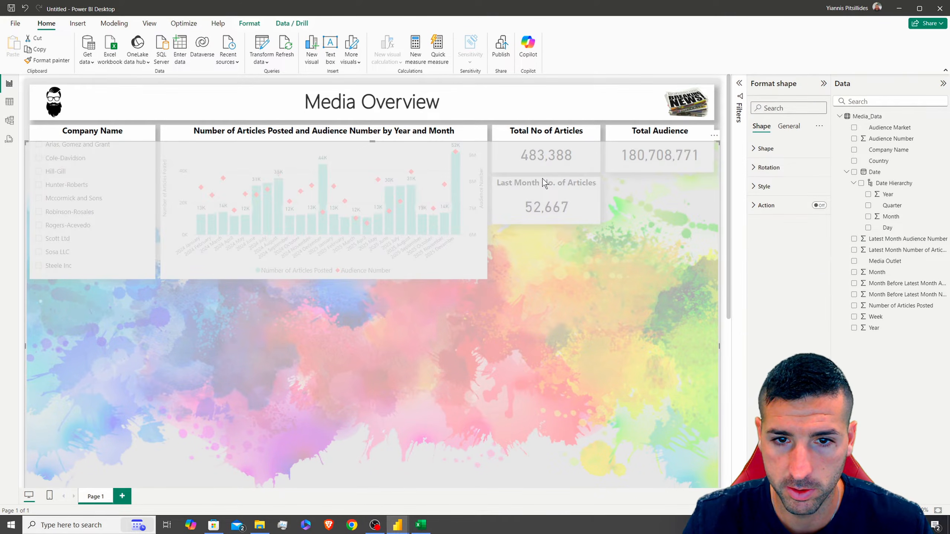
left_click(721, 116)
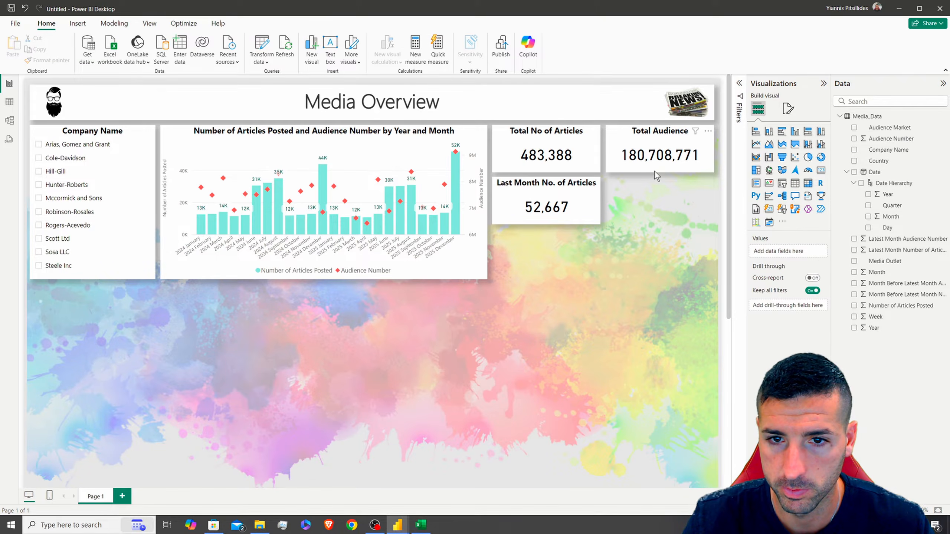
left_click(650, 135)
key("ctrl+c")
key("ctrl+v")
left_click_drag(651, 138, 647, 187)
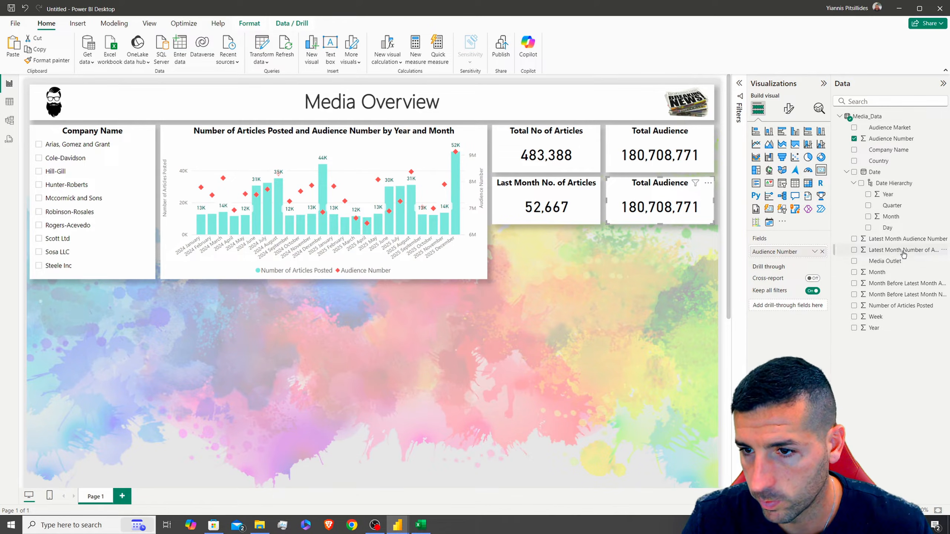
Feed the copy Latest Month Audience Number and title it 'Last Month No. of Audience'
left_click_drag(903, 253, 798, 255)
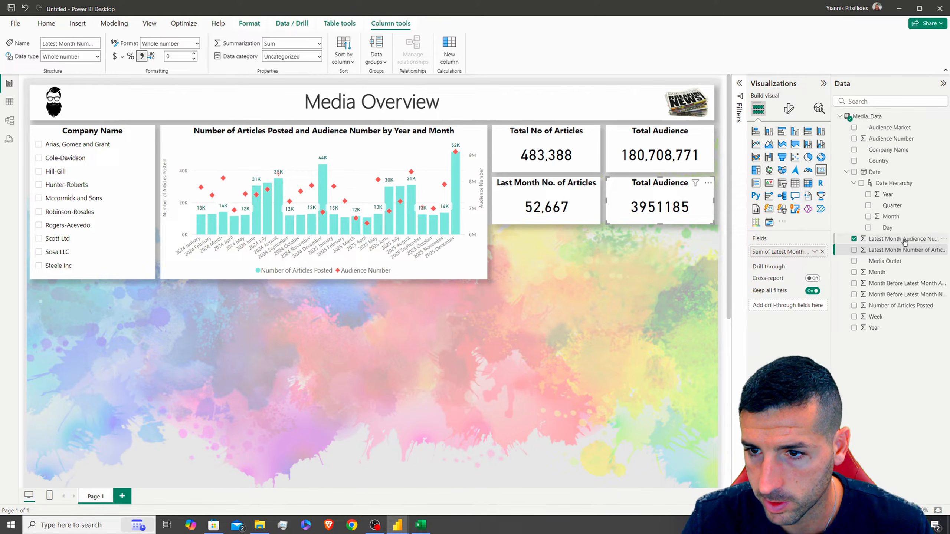
left_click(904, 240)
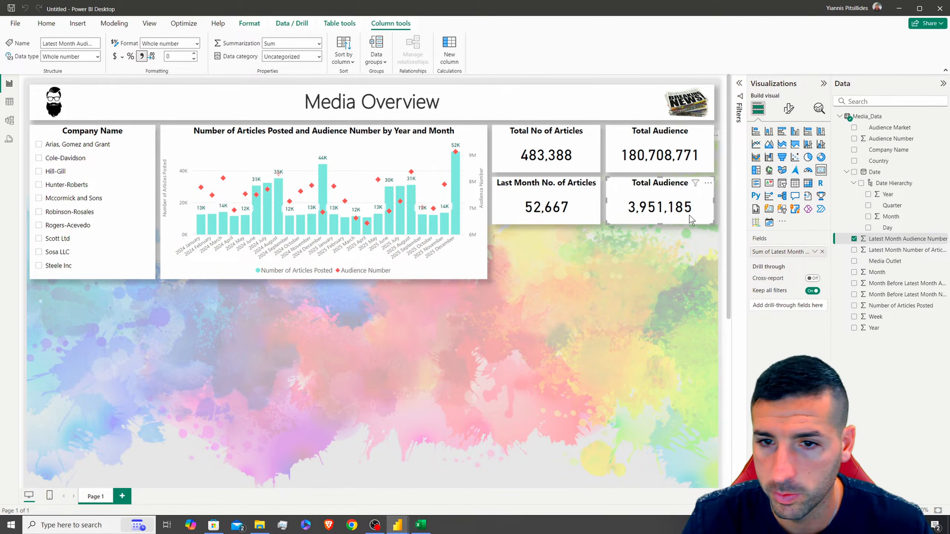
left_click(789, 108)
left_click(764, 190)
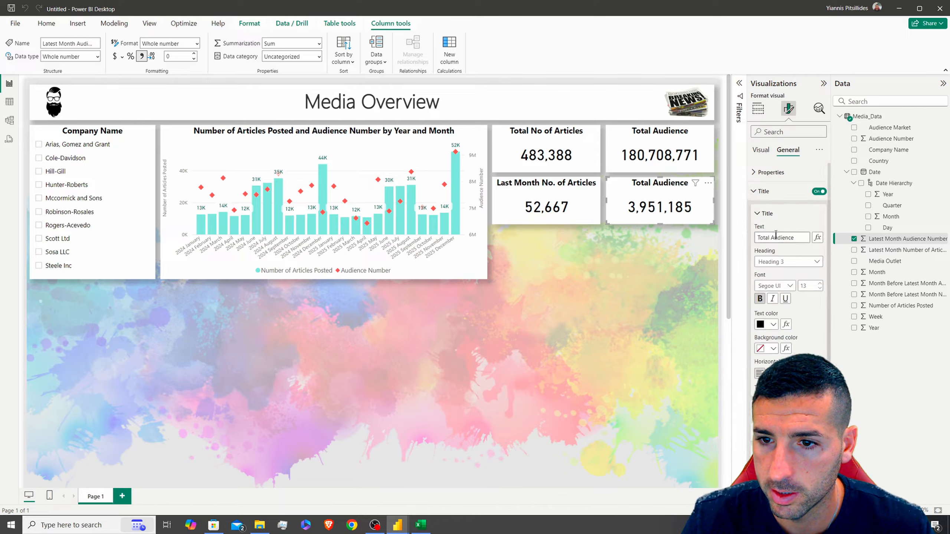
triple_click(777, 238)
key("ctrl+v")
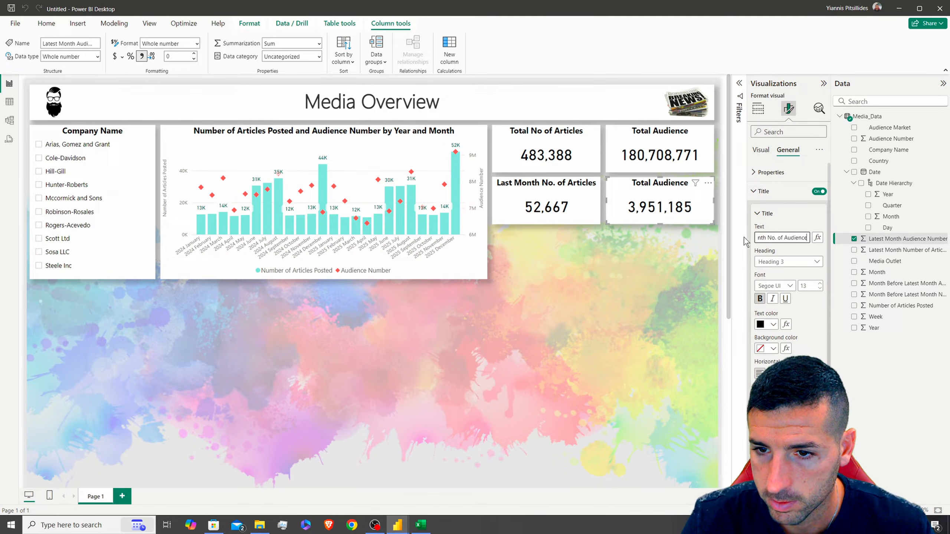
left_click(717, 117)
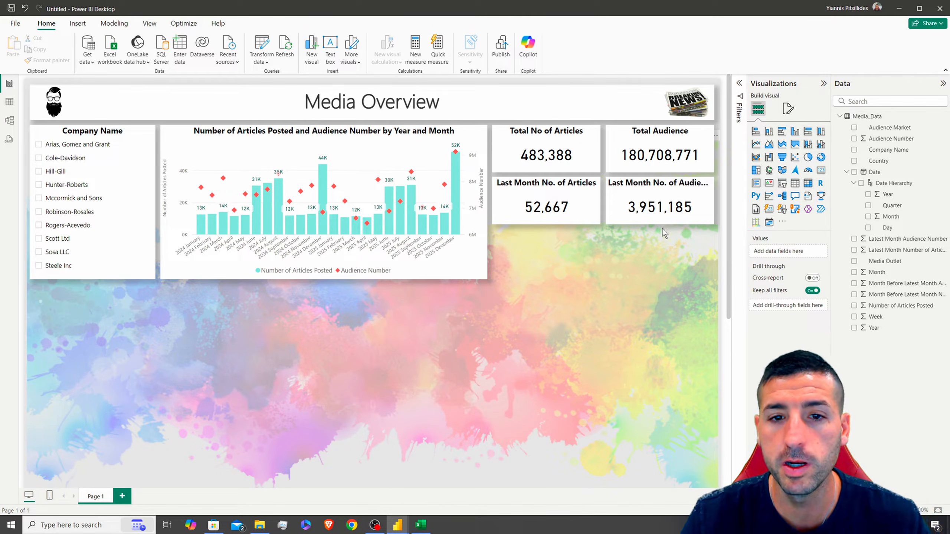
left_click(540, 183)
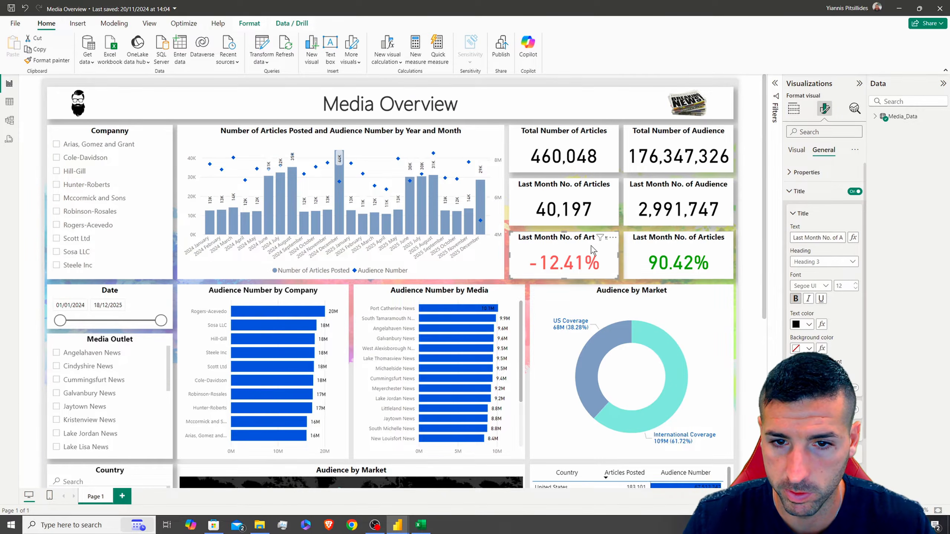
left_click(670, 242)
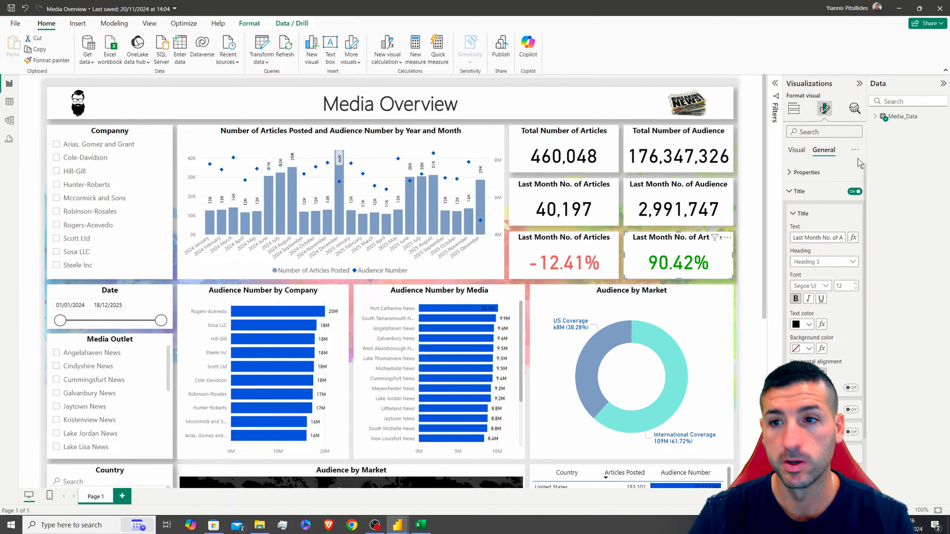
left_click(875, 116)
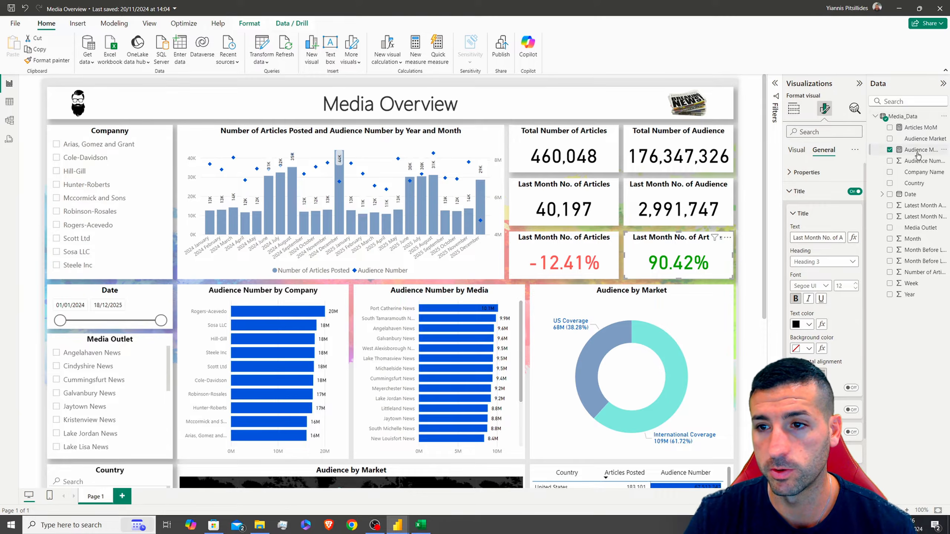
left_click(910, 130)
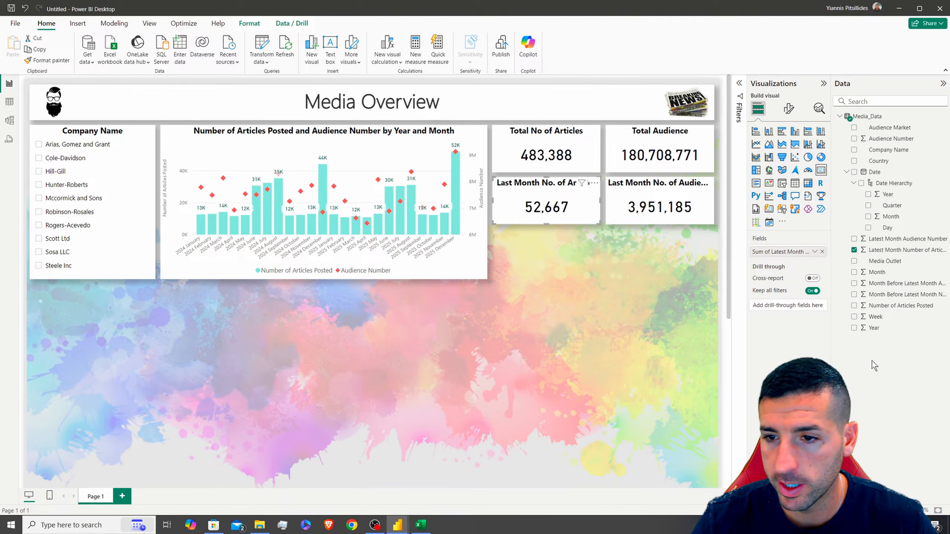
Create the Articles MoM measure: latest-month articles ÷ month-before-latest articles − 1
right_click(871, 117)
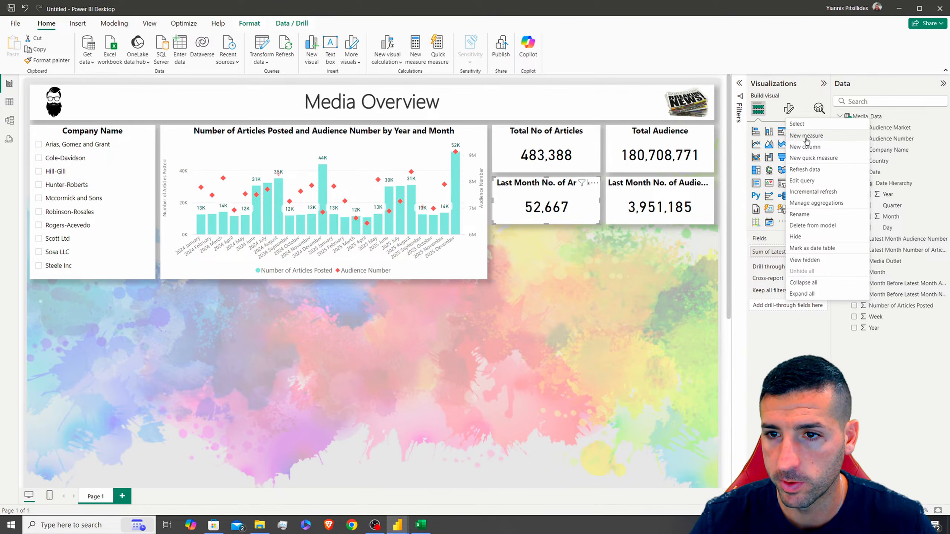
left_click(806, 137)
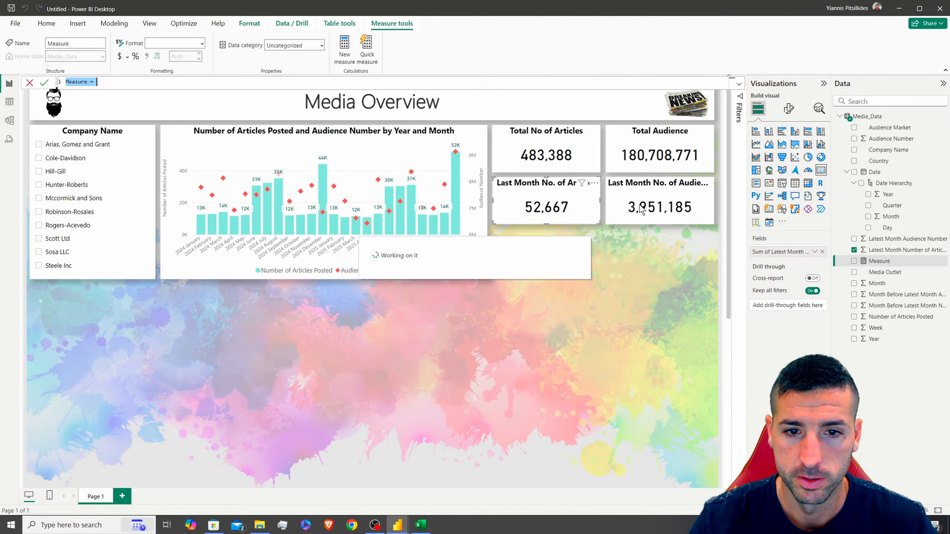
type("Ar")
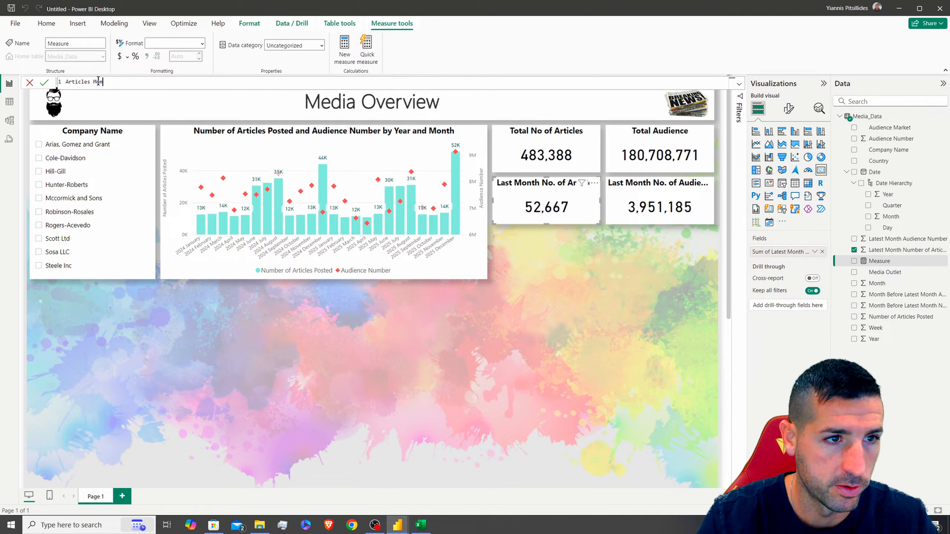
type("ticles MoM")
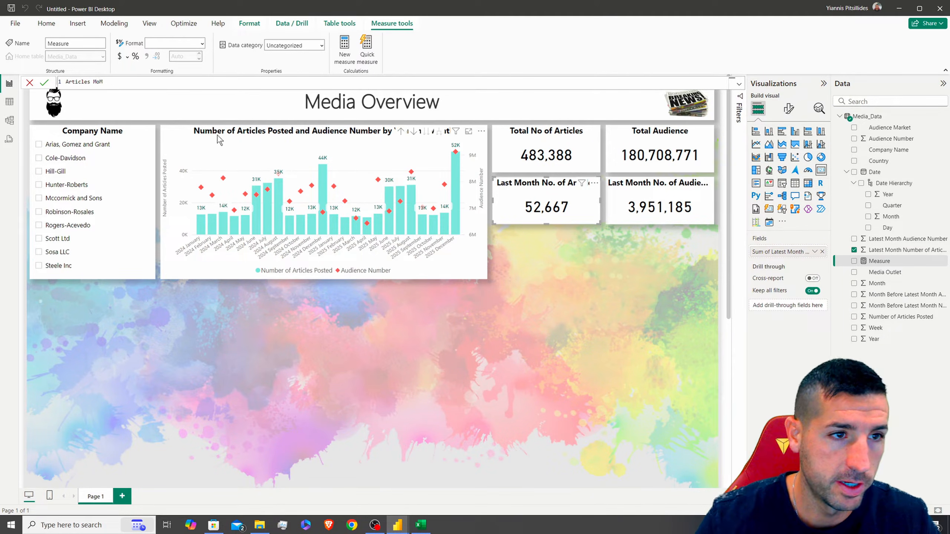
type(" = sum")
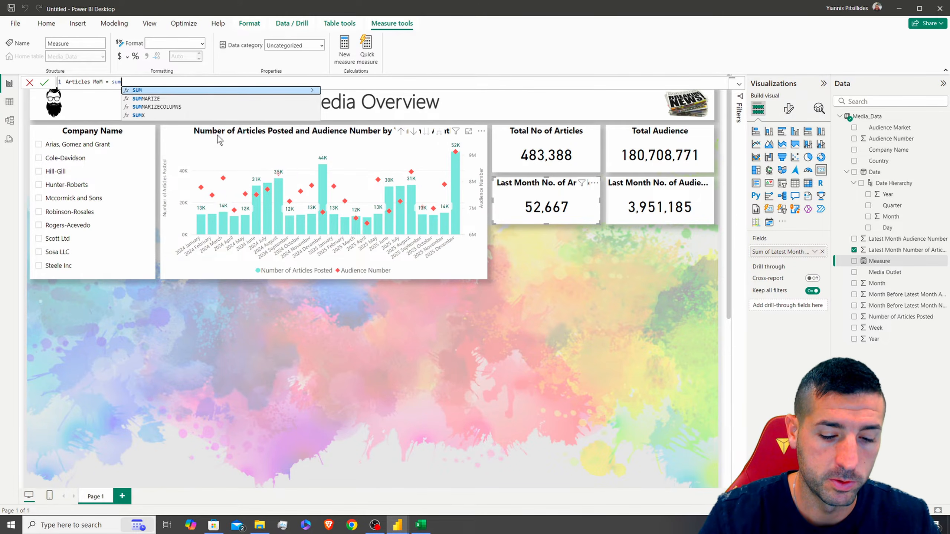
type("(prev")
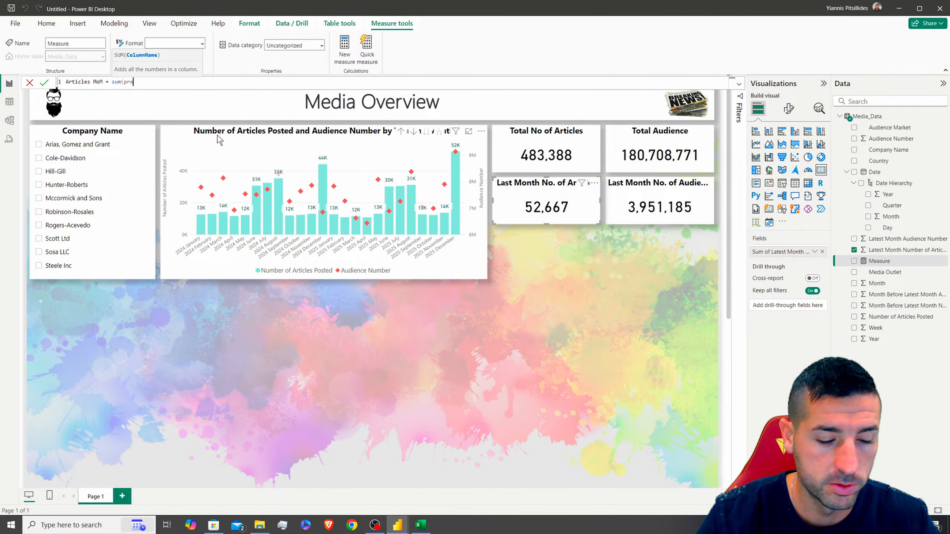
key("BackSpace")
type("lat")
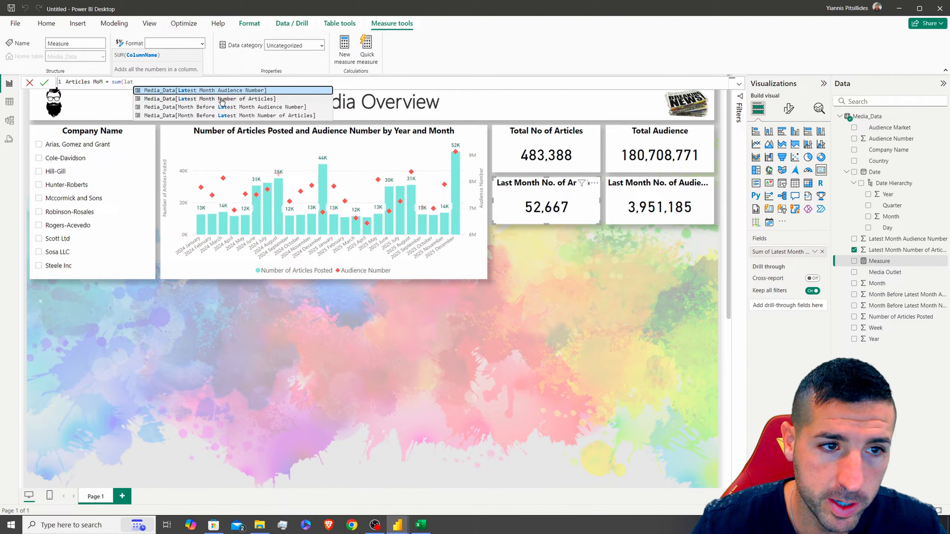
left_click(244, 99)
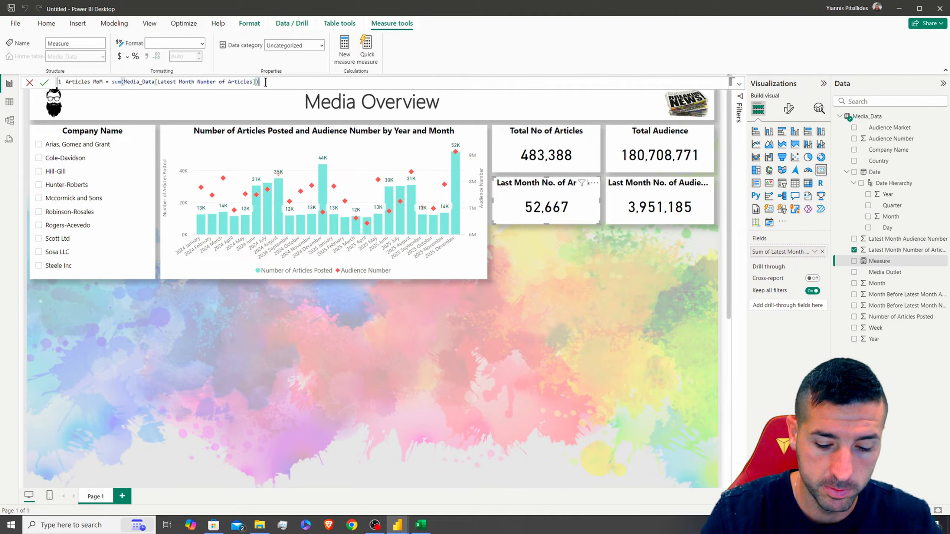
type(") / sum(late")
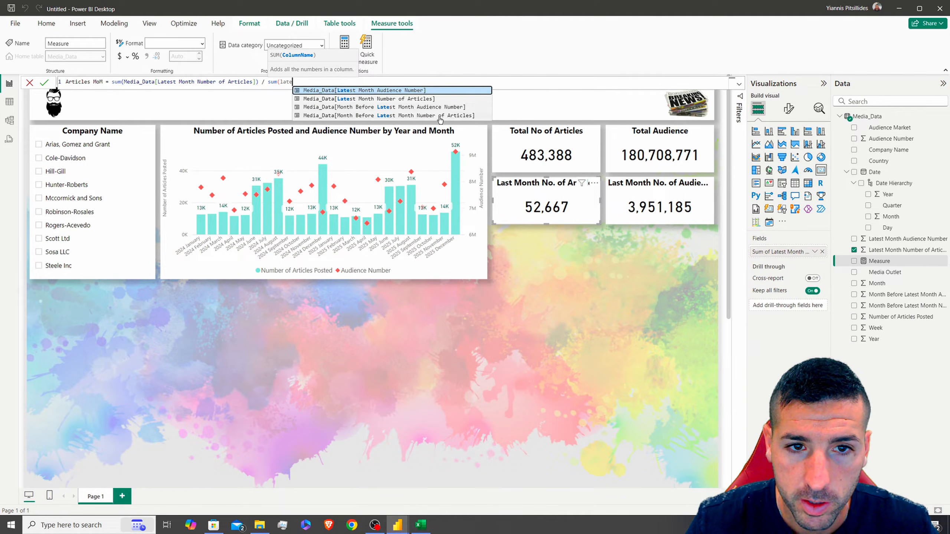
left_click(450, 116)
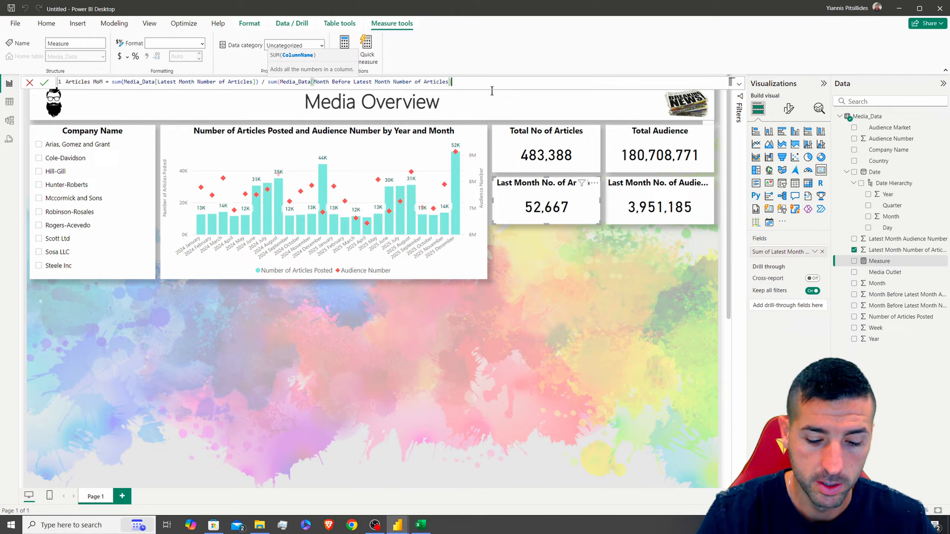
type(") - 1")
key("Return")
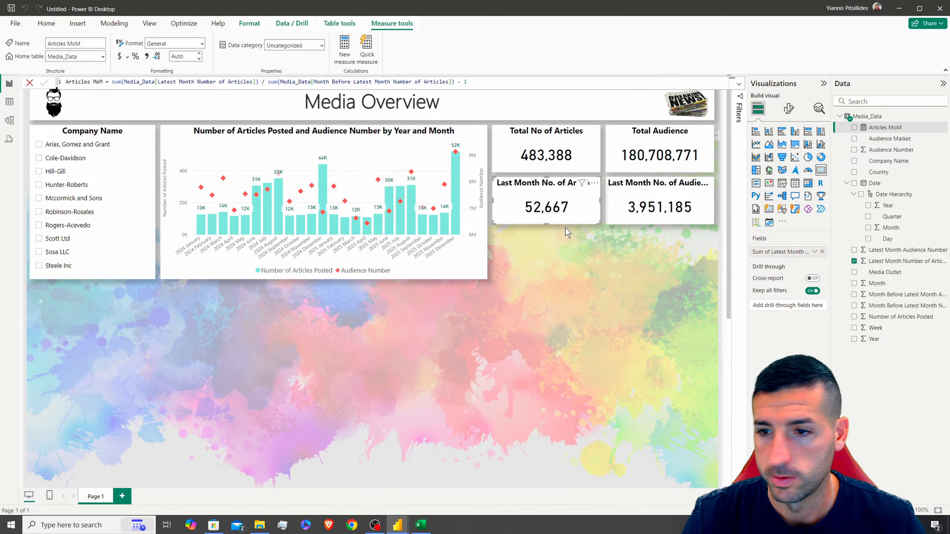
Copy and paste the Last Month No. of Articles card
left_click(541, 184)
key("ctrl+c")
key("ctrl+v")
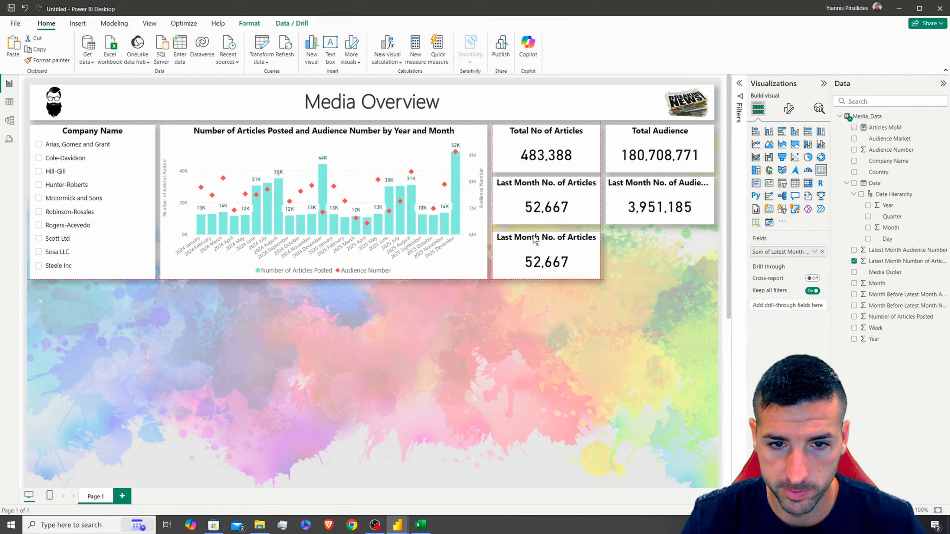
Place the copy below and show Articles MoM in it, formatted as a percentage
left_click_drag(533, 235, 533, 235)
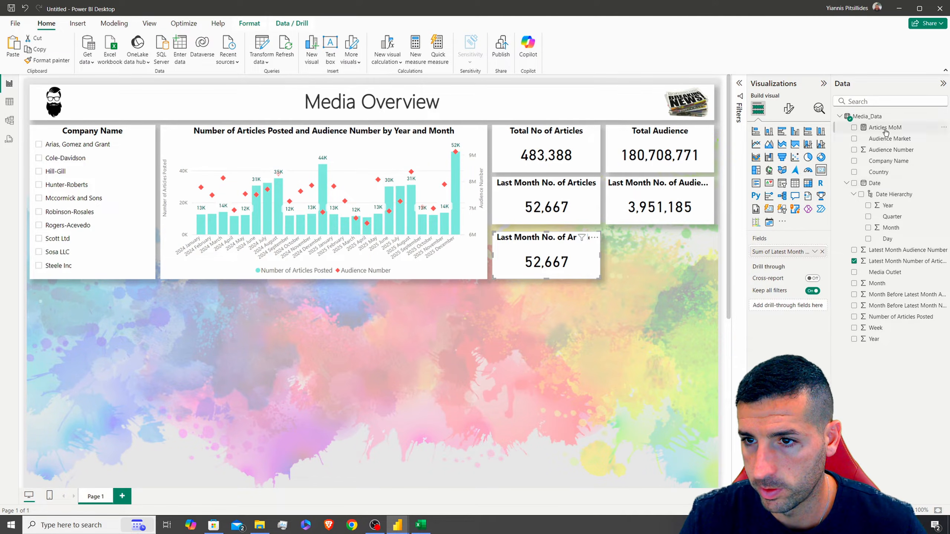
left_click(854, 127)
left_click(885, 127)
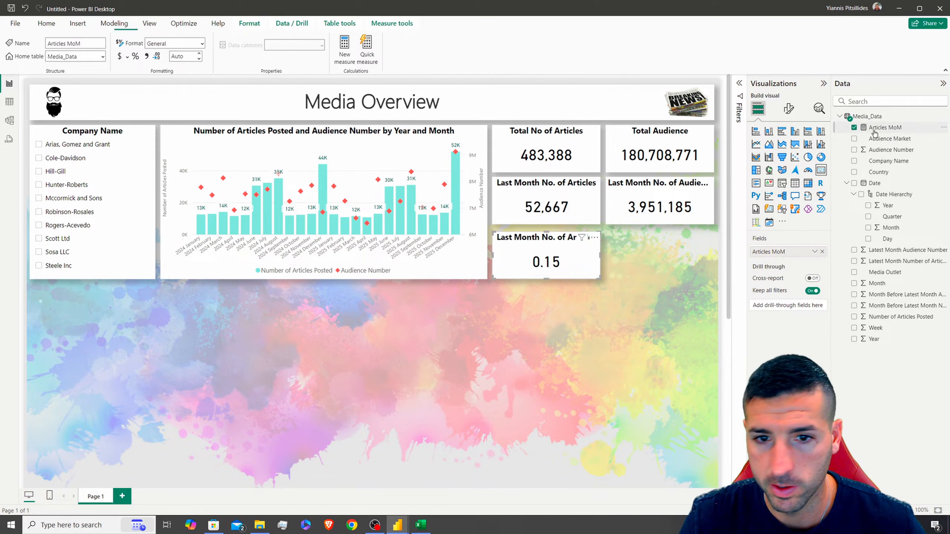
left_click(136, 56)
left_click(606, 272)
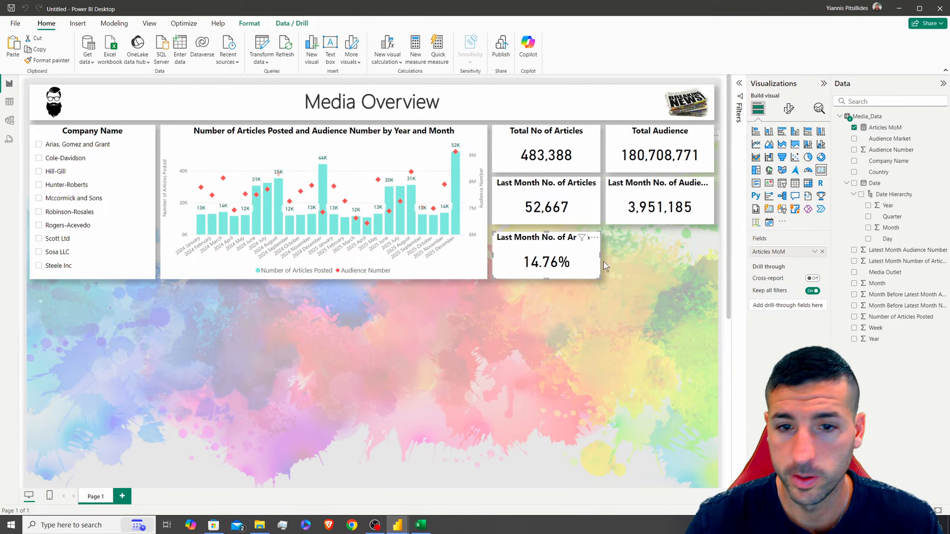
Title the new card 'Articles MoM'
left_click(789, 109)
left_click(763, 192)
triple_click(774, 238)
type("Articles MoM")
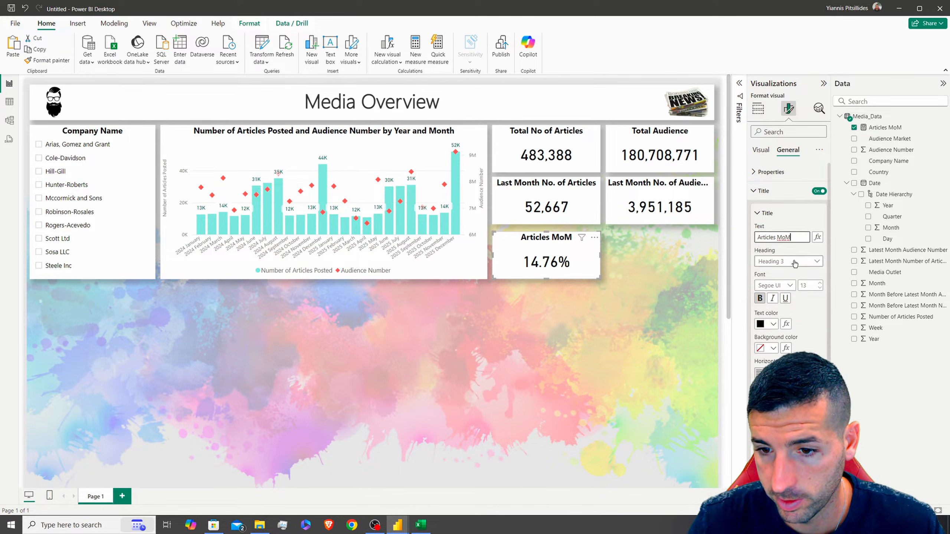
scroll(788, 334, "down", 2)
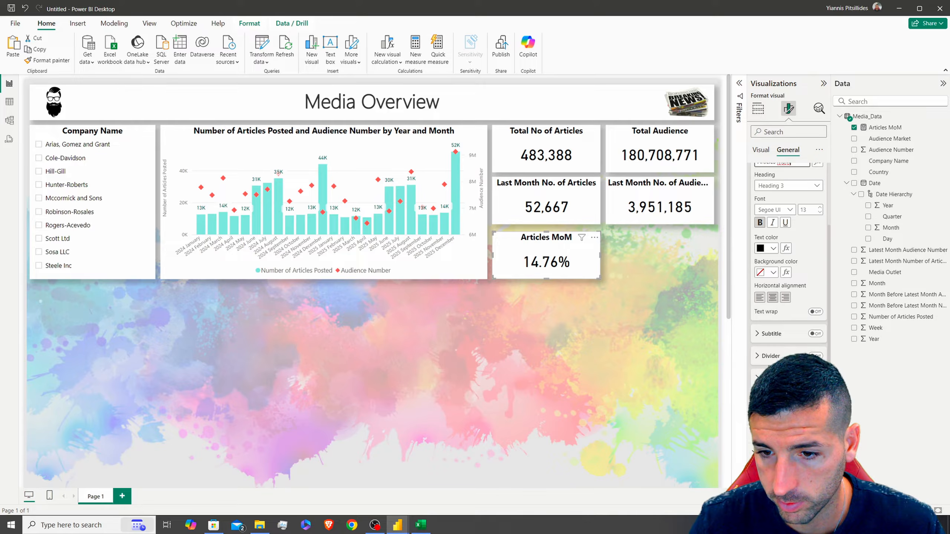
scroll(780, 205, "up", 3)
left_click(764, 188)
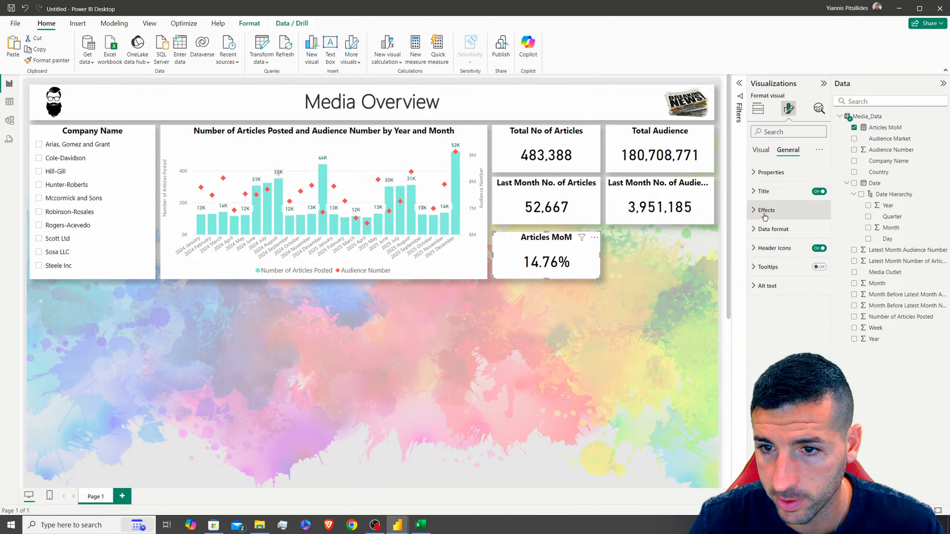
Switch the callout value colour to rules, with a red rule for negative values
left_click(762, 150)
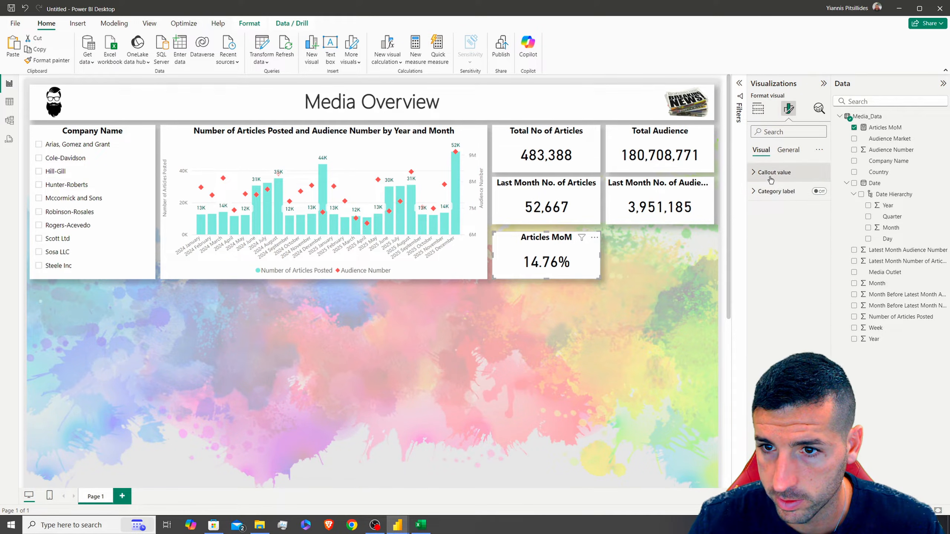
left_click(771, 179)
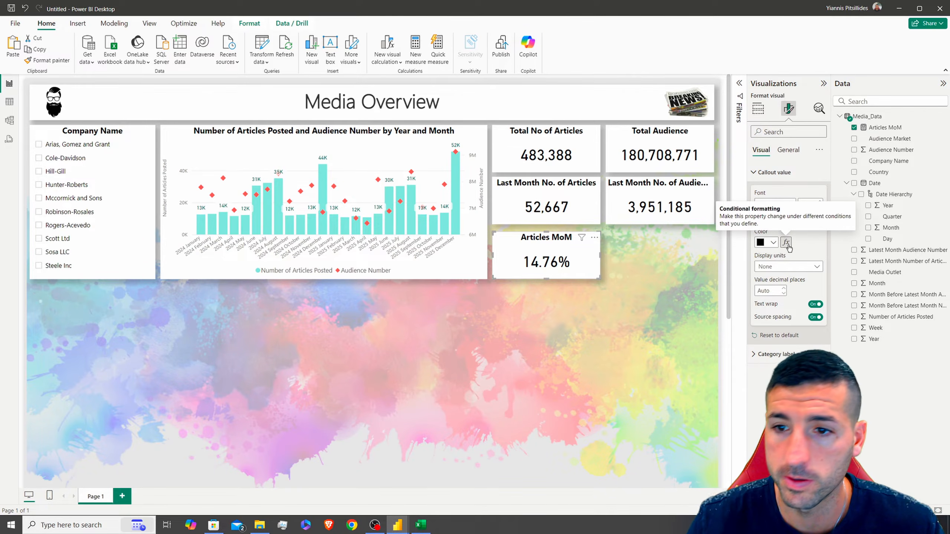
left_click(787, 243)
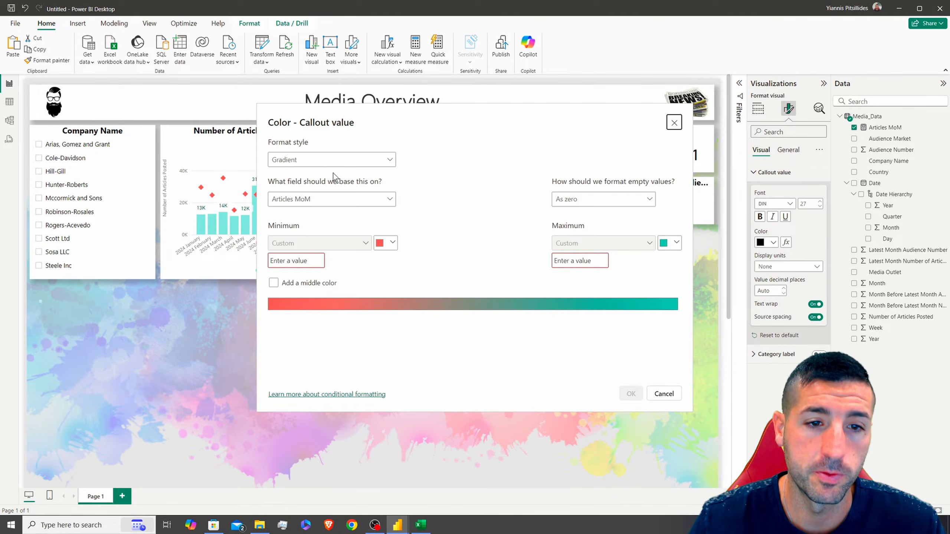
left_click(316, 162)
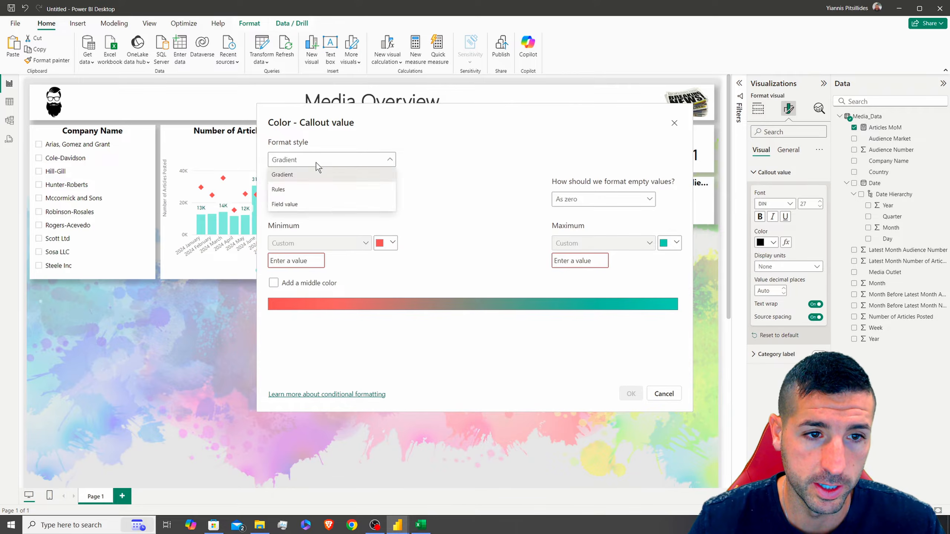
left_click(305, 190)
left_click(359, 248)
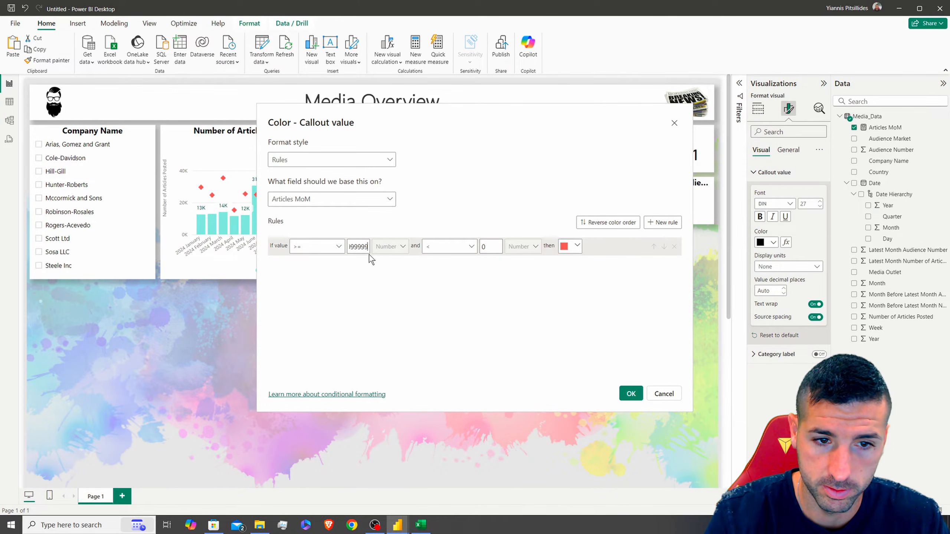
left_click(573, 247)
left_click(563, 253)
Add a teal rule for 0 to 99999 and apply the colour rules
left_click(663, 222)
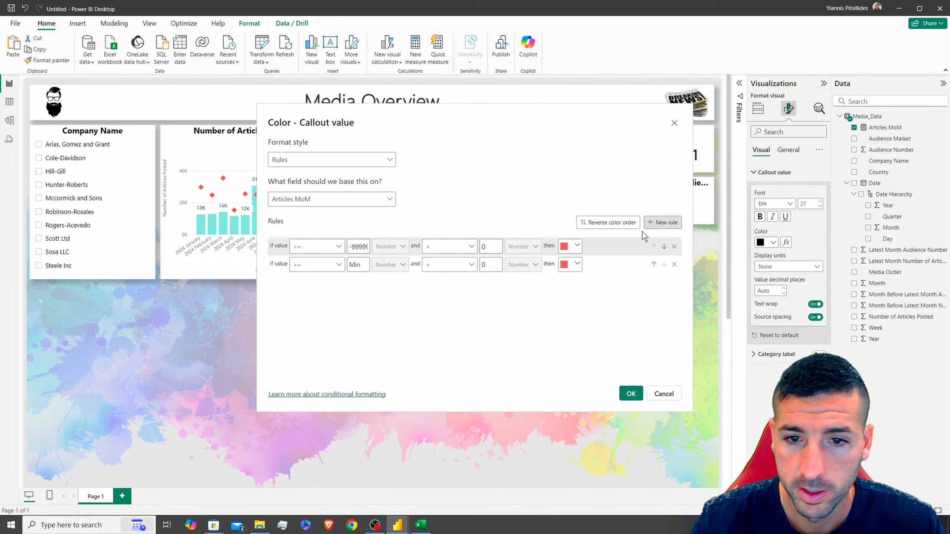
left_click(363, 267)
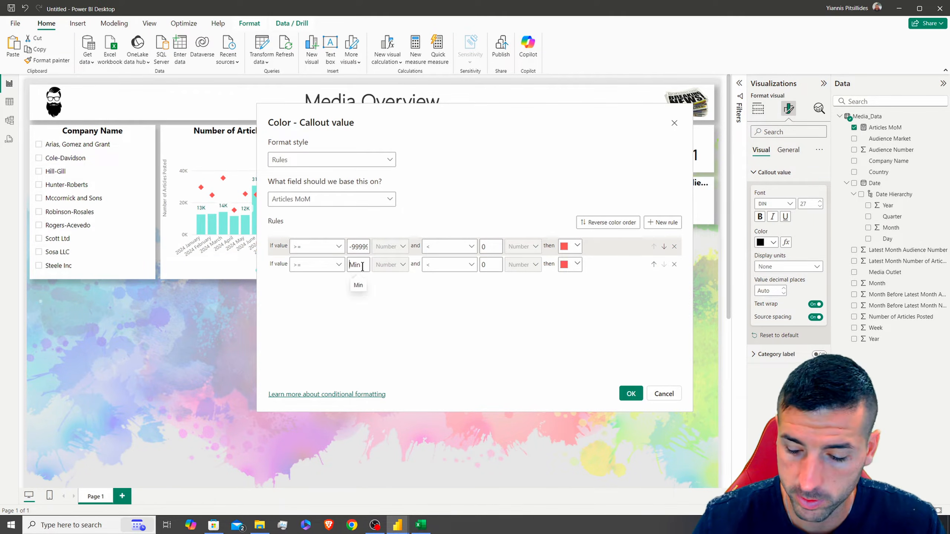
type("0")
left_click(482, 266)
type("999999")
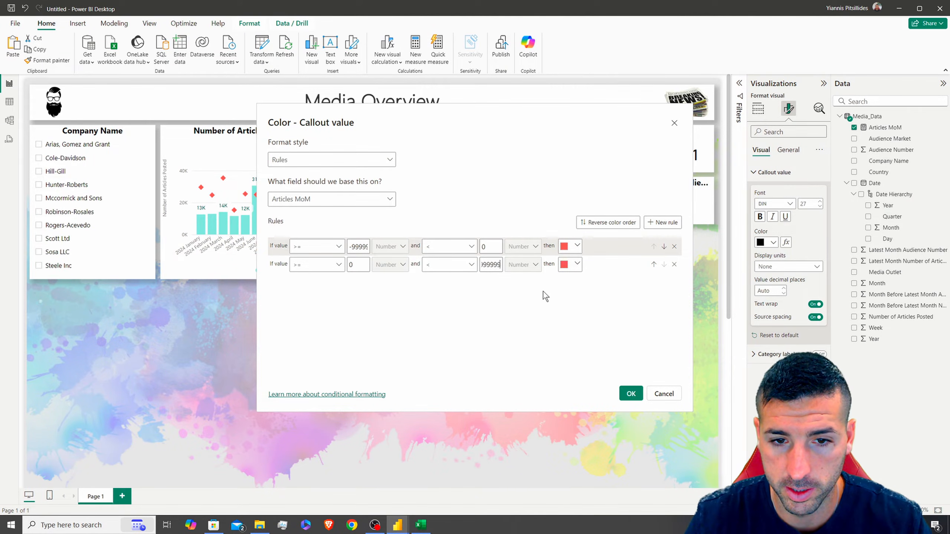
left_click(576, 265)
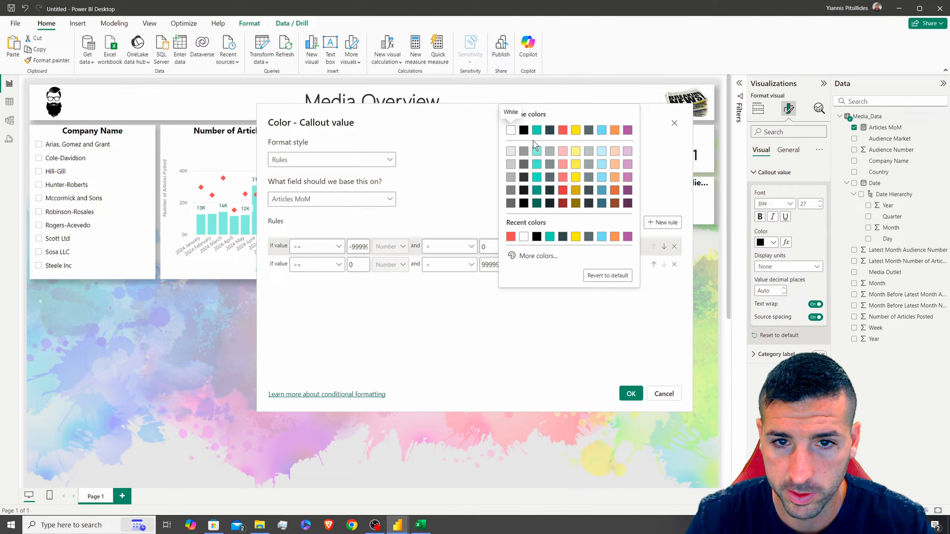
left_click(537, 131)
left_click(639, 391)
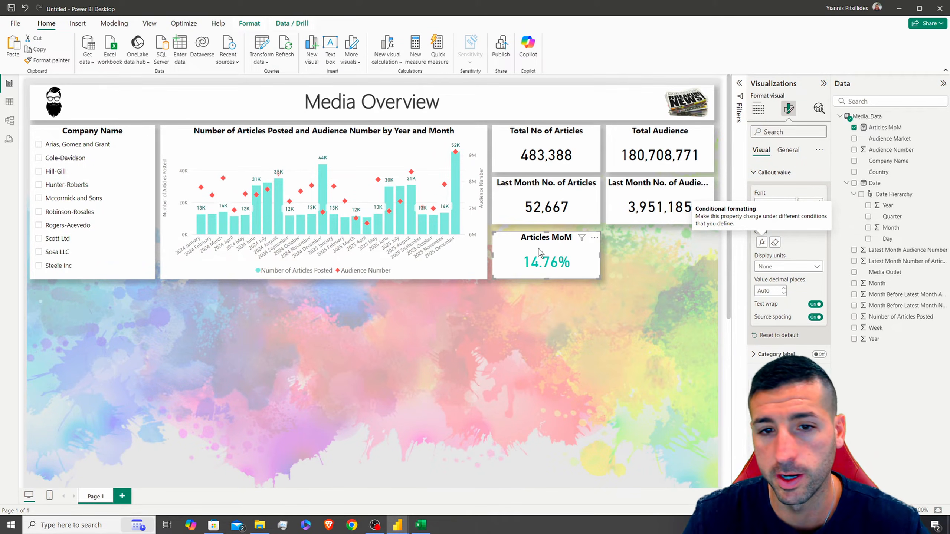
Nudge the Articles MoM card slightly upward and start a new Media_Data measure
left_click_drag(547, 242, 547, 239)
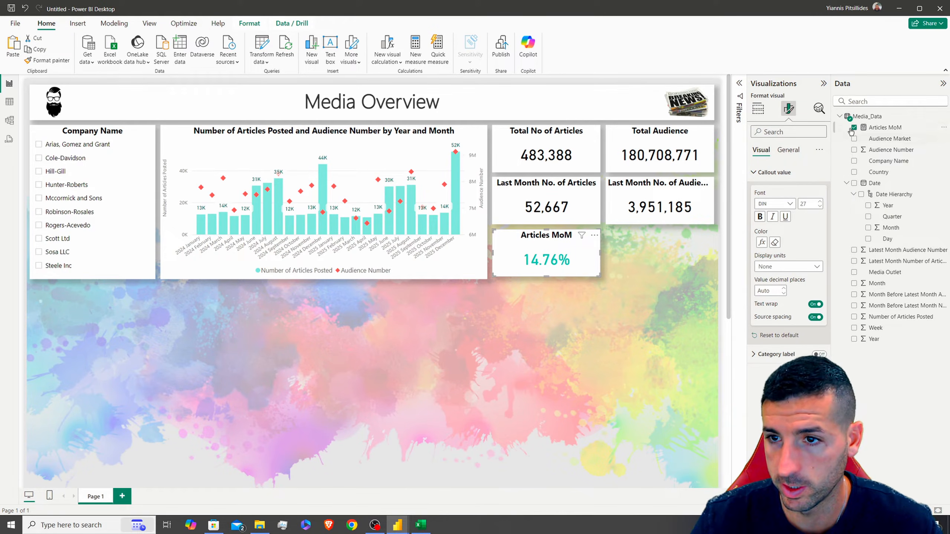
right_click(867, 117)
left_click(802, 136)
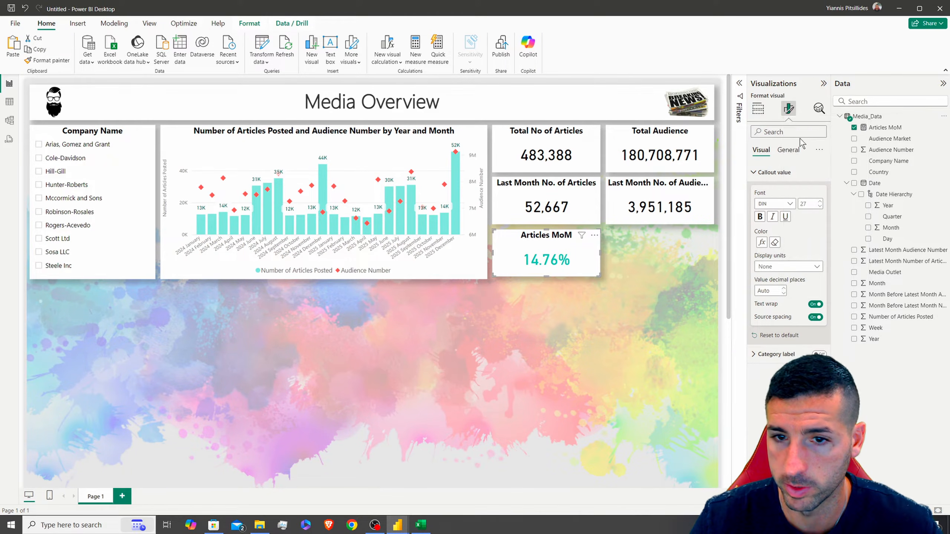
Define Audience MoM as SUM(Latest Month Audience Number) / SUM(Month Before Latest Month Audience Number) − 1
type("Audience Mo")
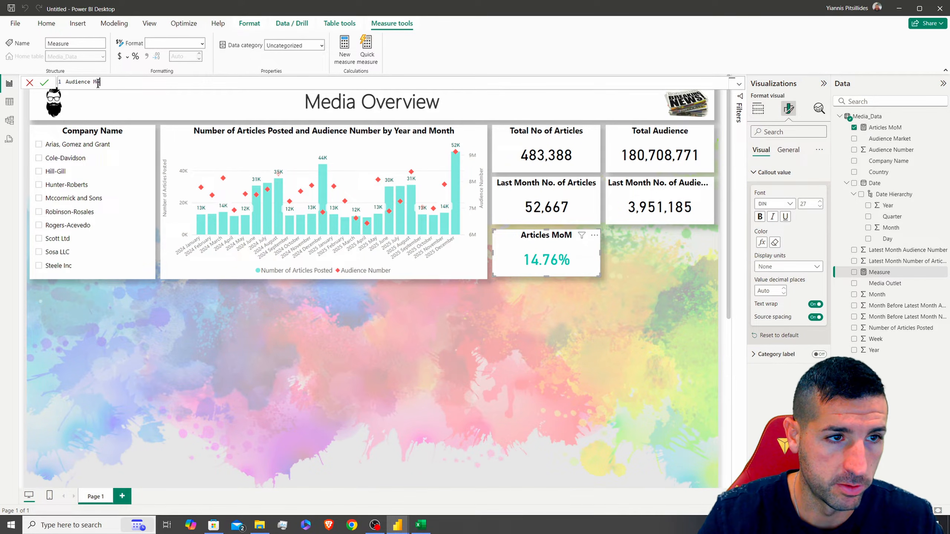
type("M = ")
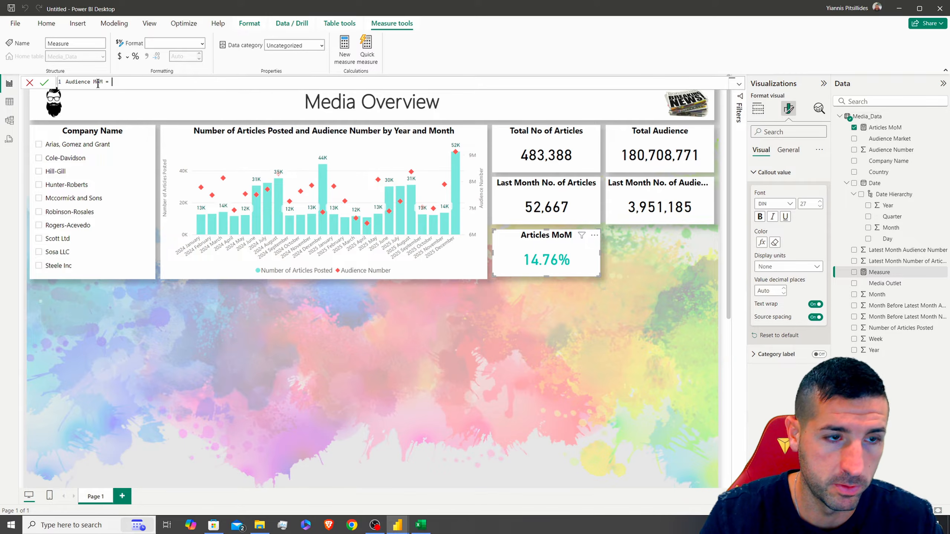
type("sum(")
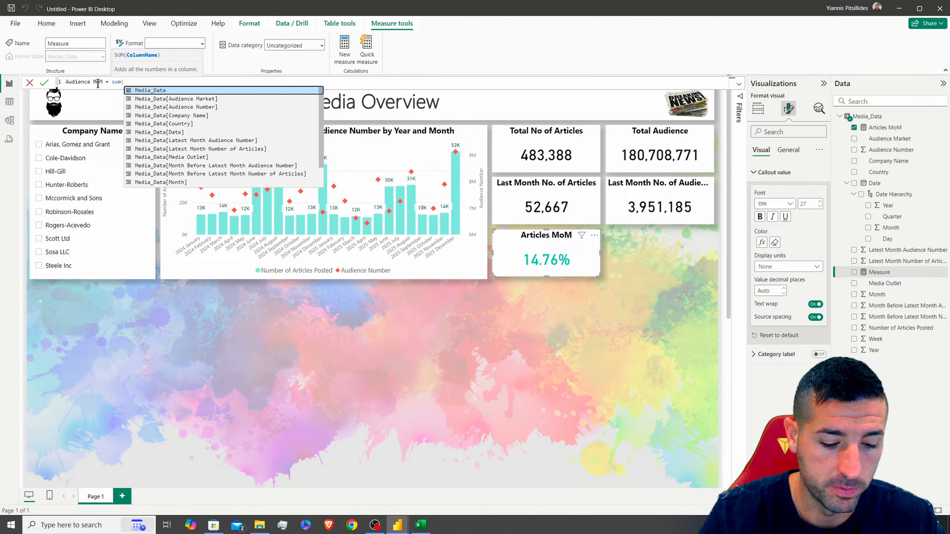
type("pre")
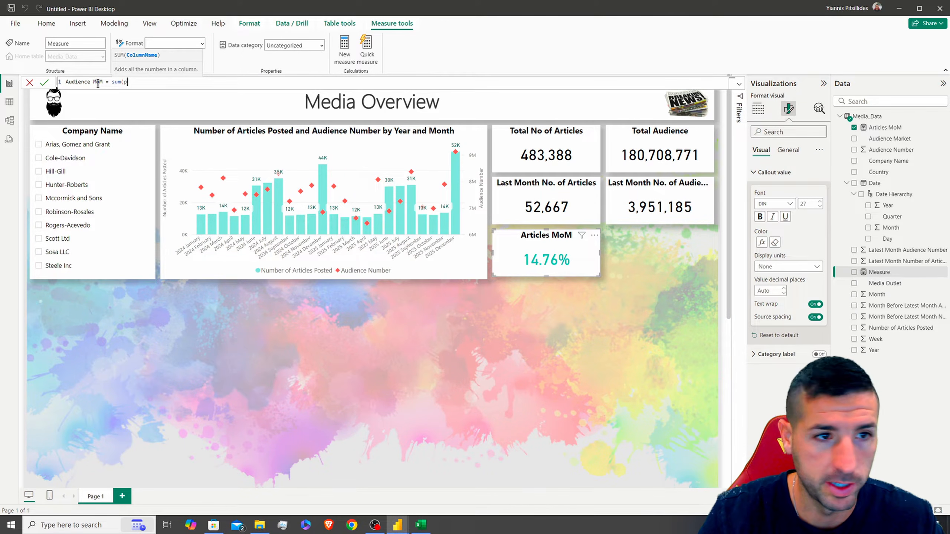
key("BackSpace")
type("late")
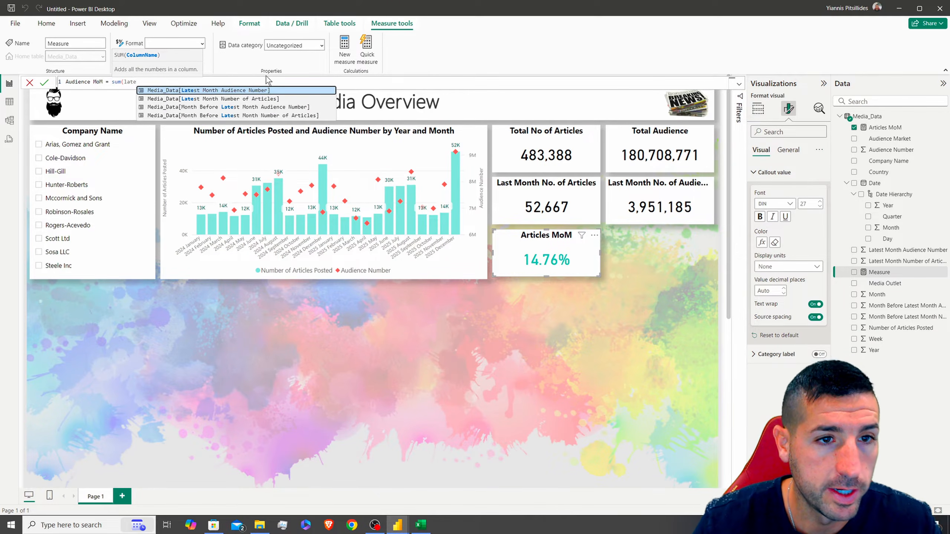
double_click(225, 94)
type(")")
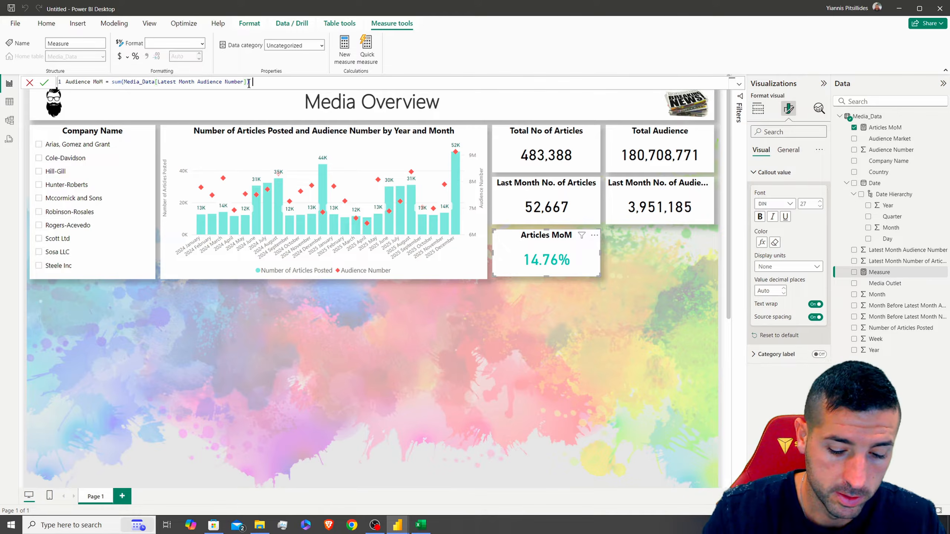
type(" / sum(late")
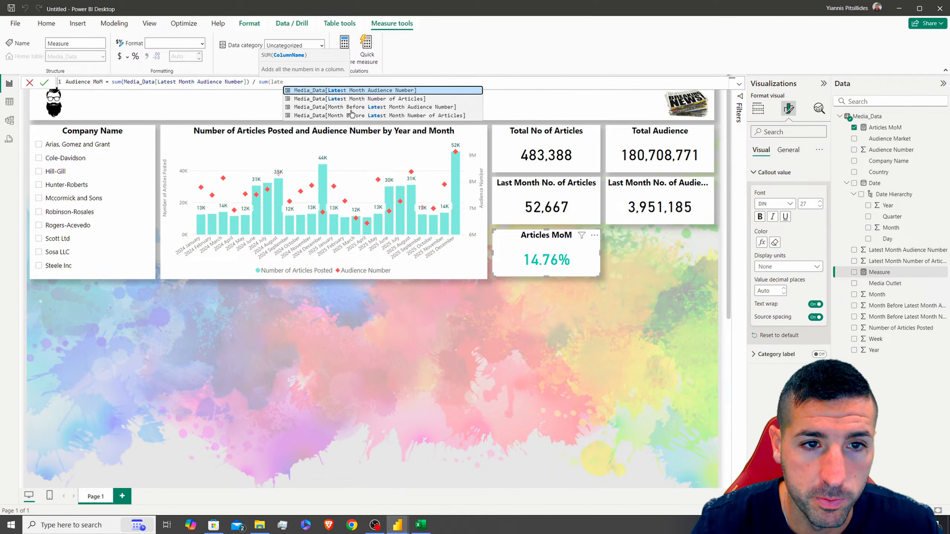
left_click(439, 108)
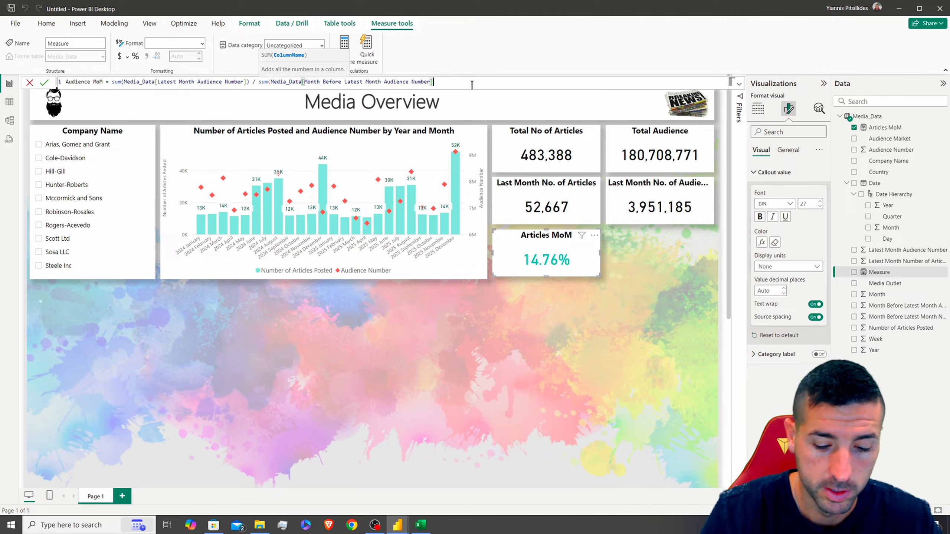
type(") - 1")
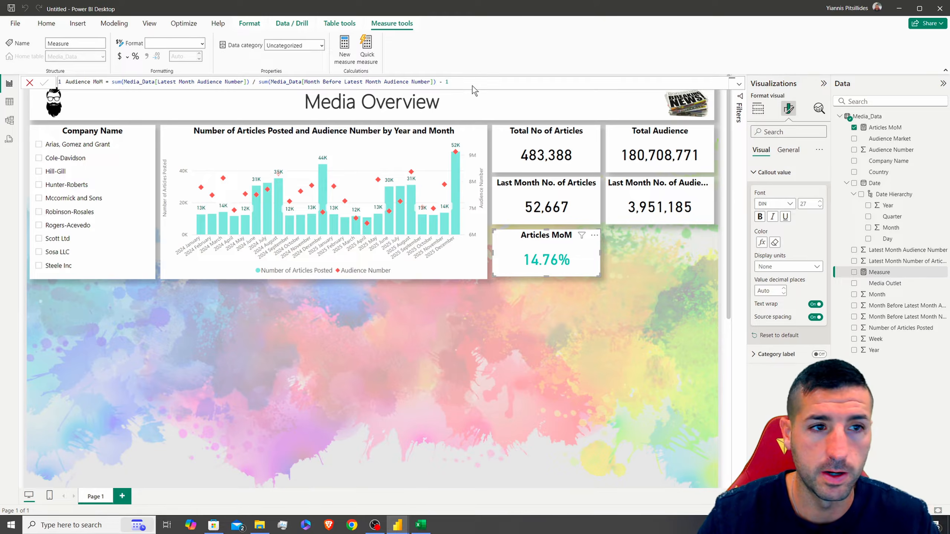
key("Return")
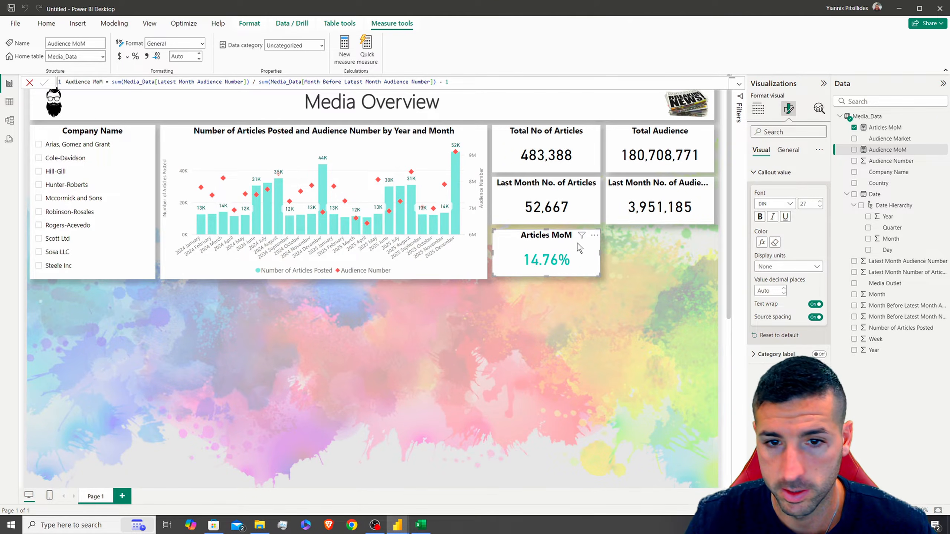
Copy and paste the Articles MoM card
left_click(536, 238)
key("ctrl+c")
key("ctrl+v")
Line up the duplicate beside the original and feed it the Audience MoM measure
left_click_drag(647, 240, 653, 239)
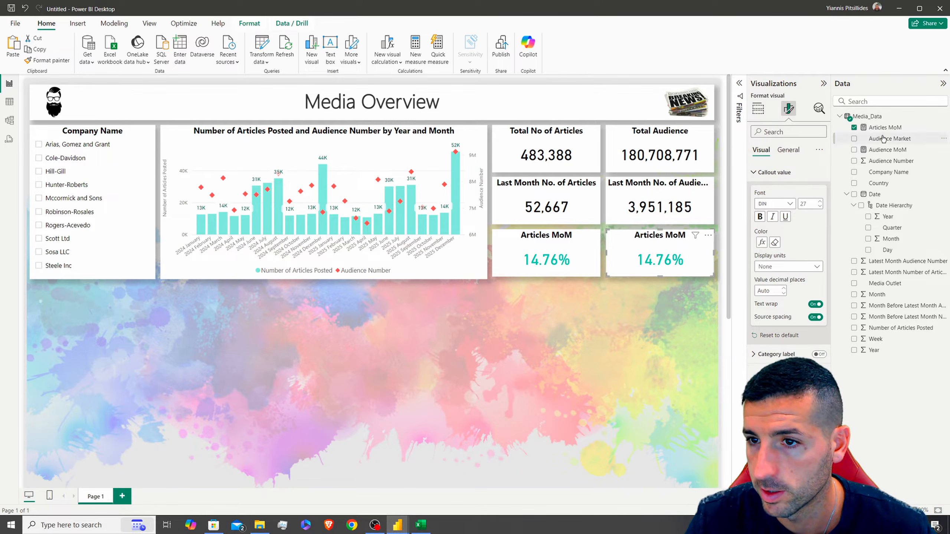
left_click(758, 108)
left_click_drag(888, 150, 802, 256)
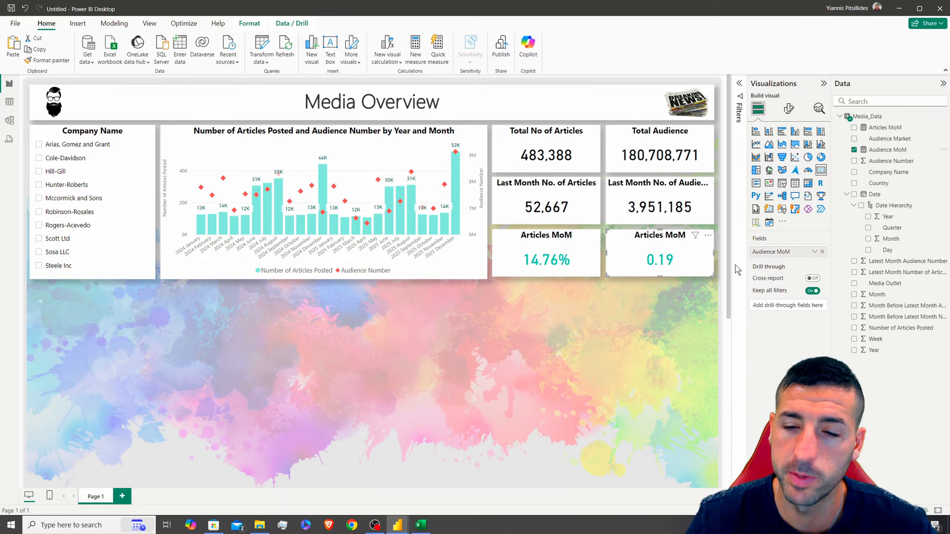
left_click(898, 150)
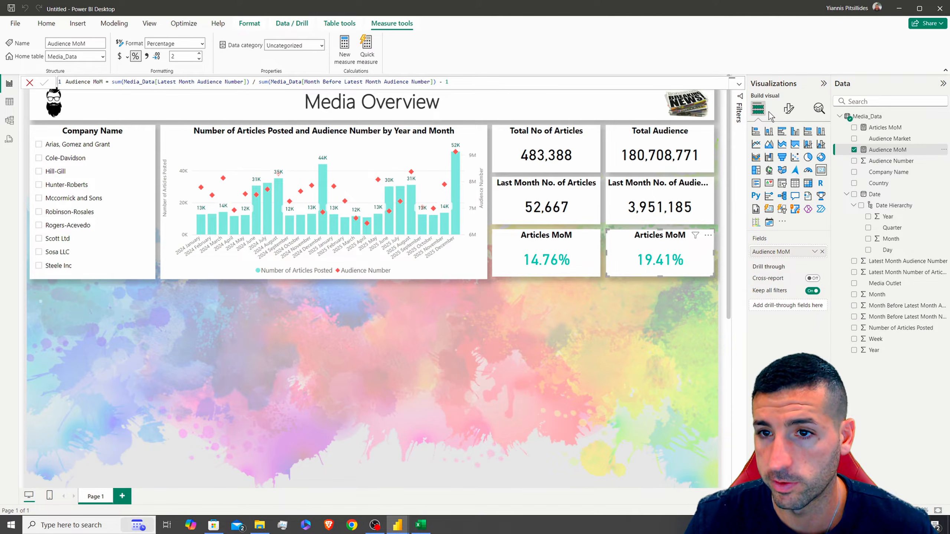
Base the callout value's colour rules on Audience MoM
left_click(788, 109)
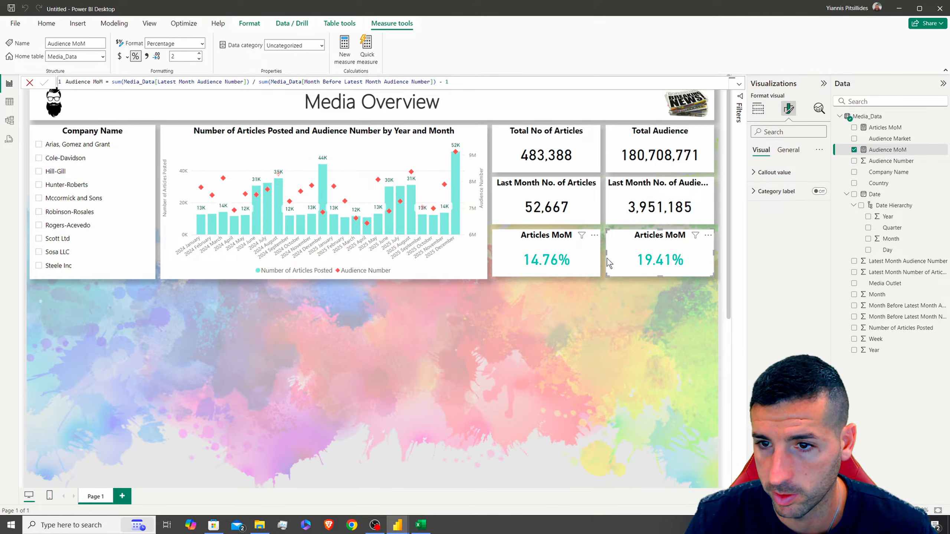
left_click(774, 172)
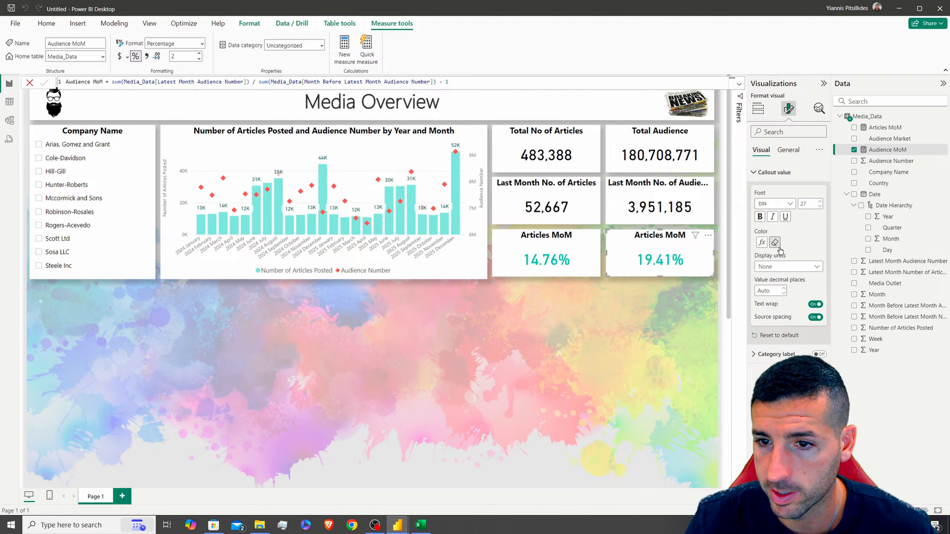
left_click(762, 244)
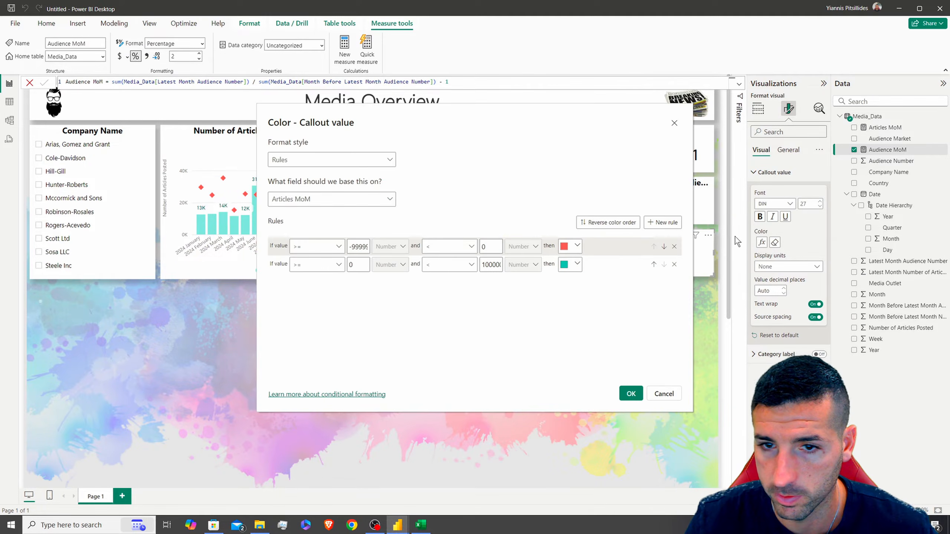
left_click(385, 198)
type("mom")
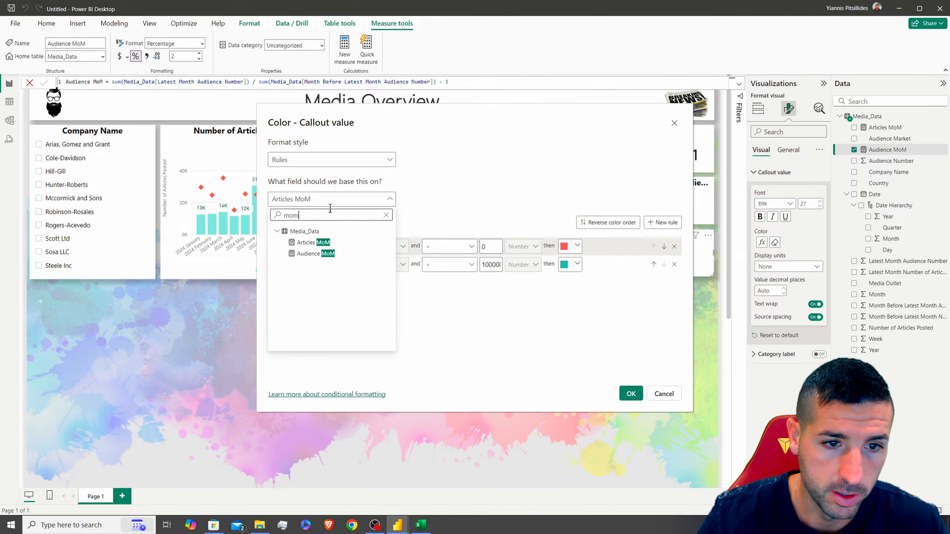
left_click(310, 254)
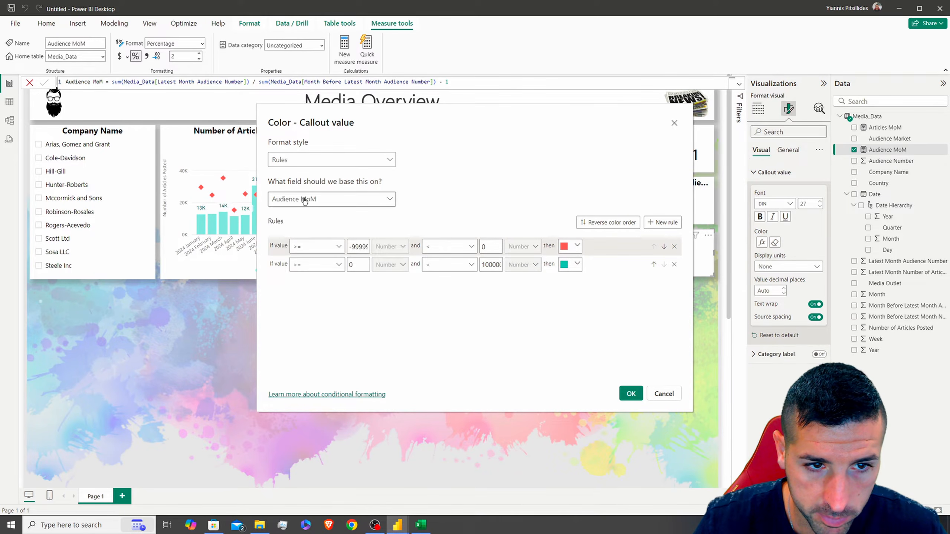
left_click(631, 394)
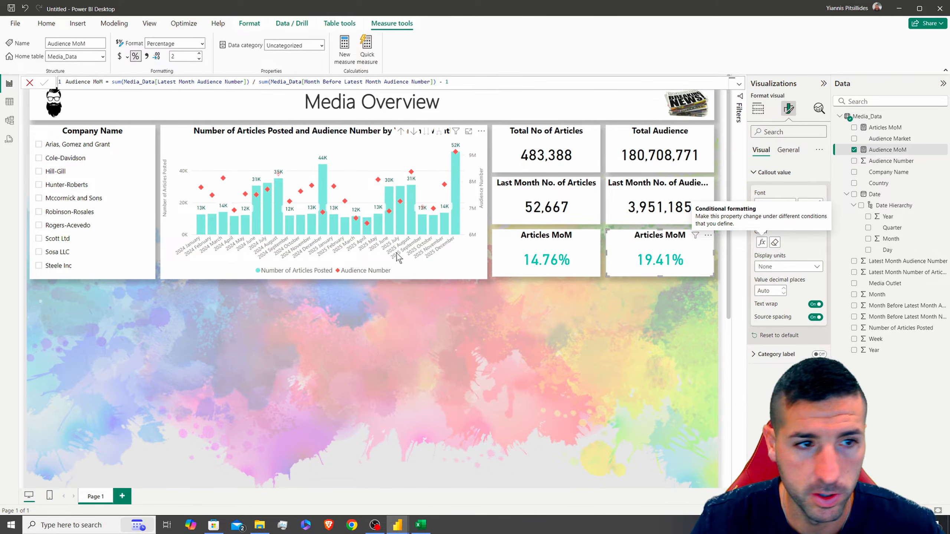
left_click(73, 146)
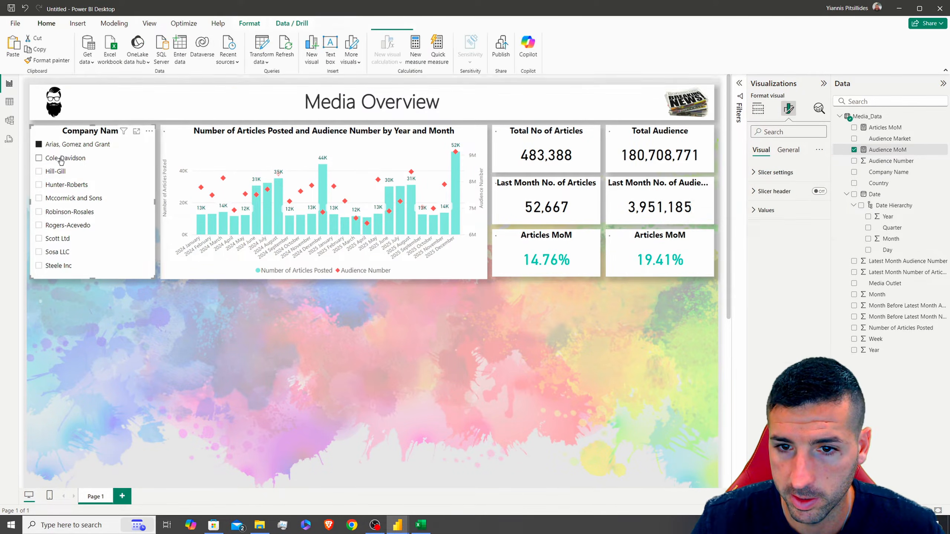
left_click(57, 160)
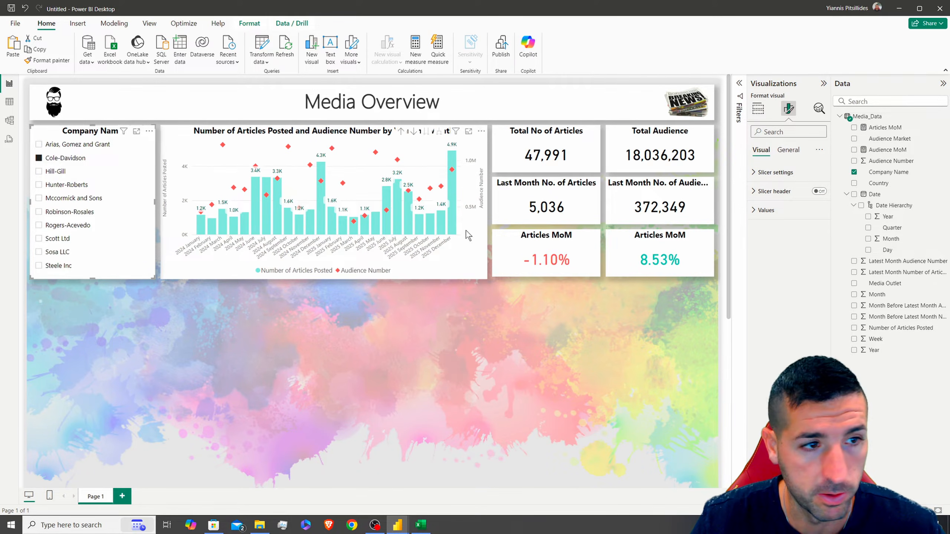
left_click(71, 172)
left_click(71, 184)
left_click(60, 199)
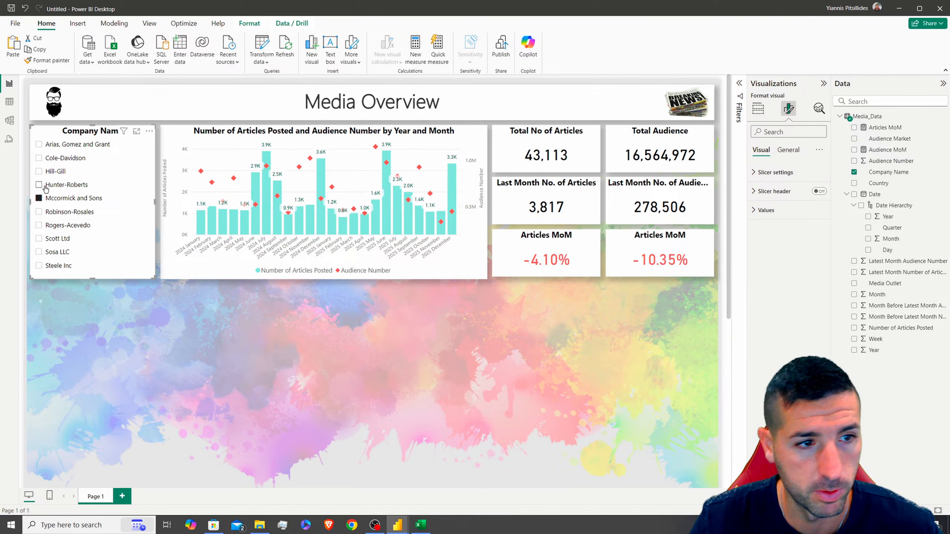
left_click(60, 198)
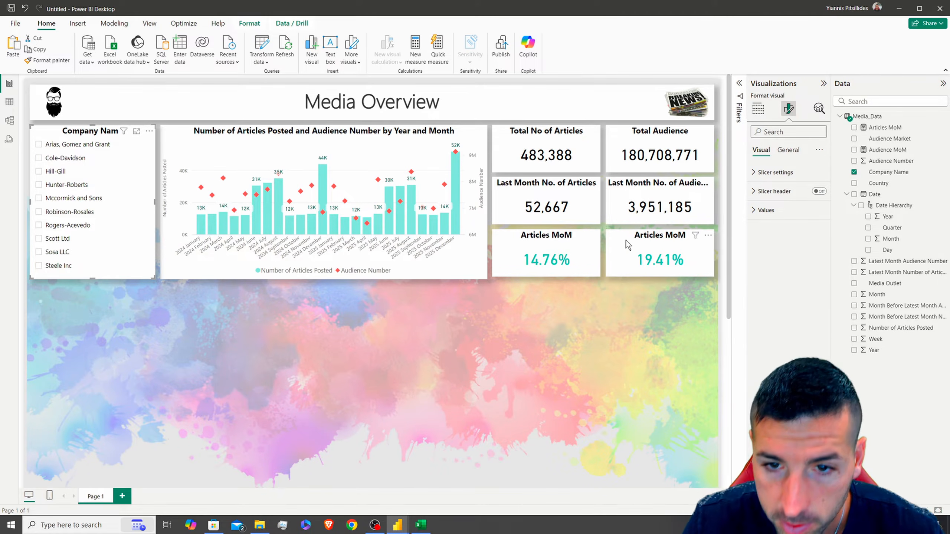
left_click(380, 144)
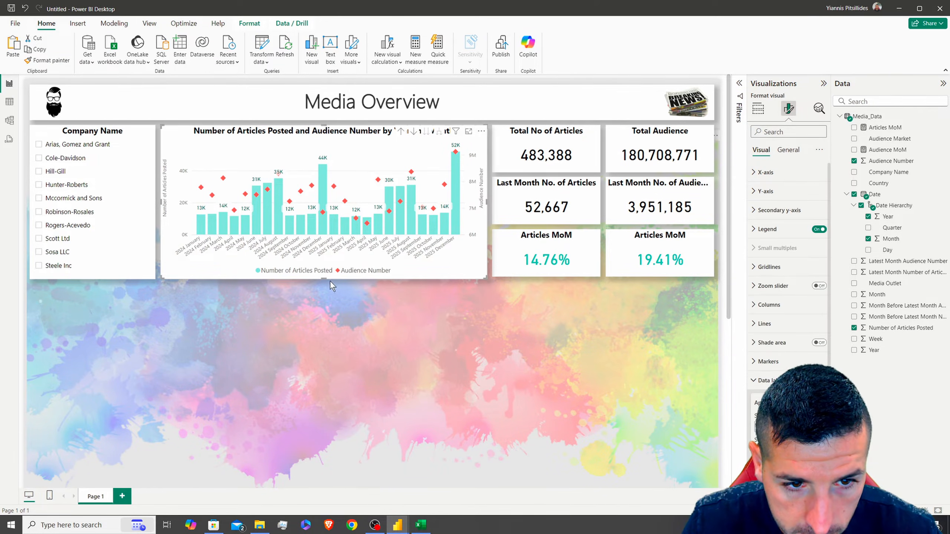
left_click_drag(327, 279, 334, 276)
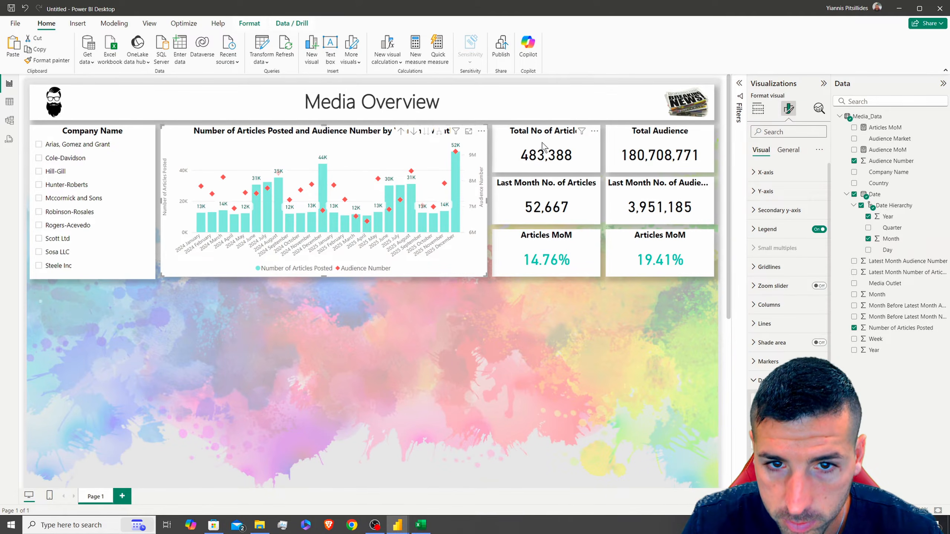
left_click(538, 165)
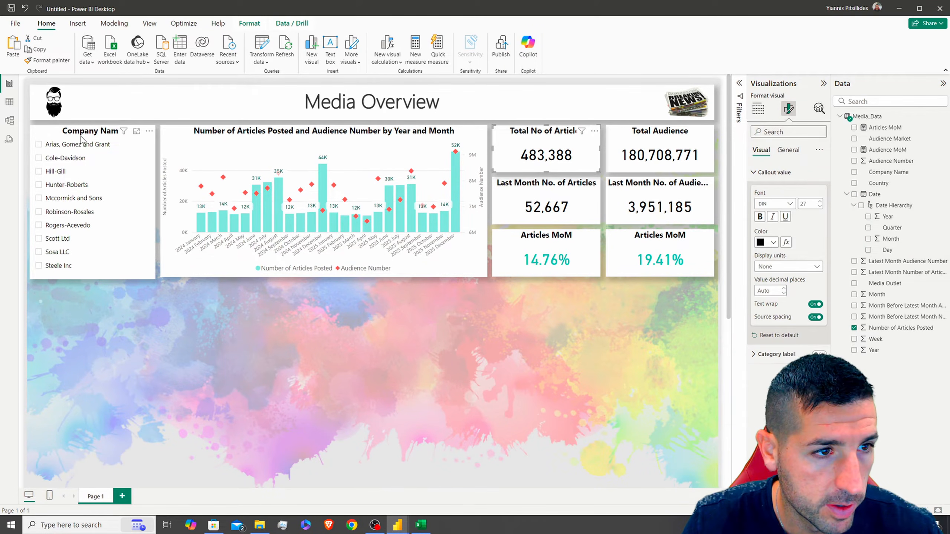
left_click(95, 264)
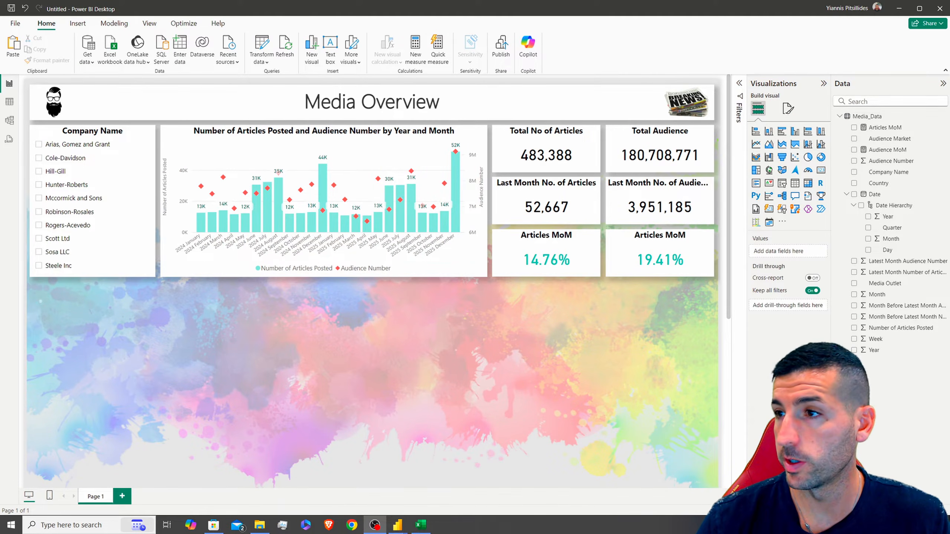
left_click_drag(272, 0, 273, 1)
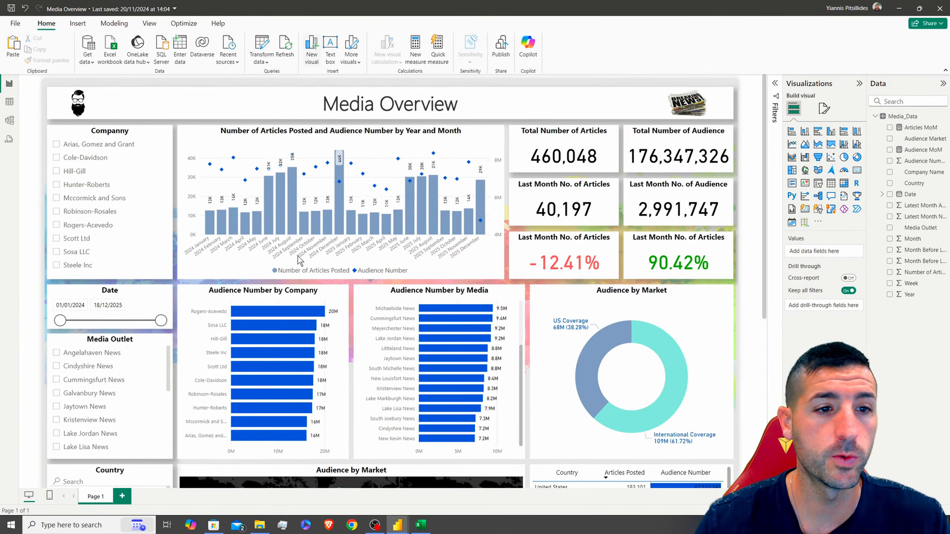
scroll(125, 318, "down", 3)
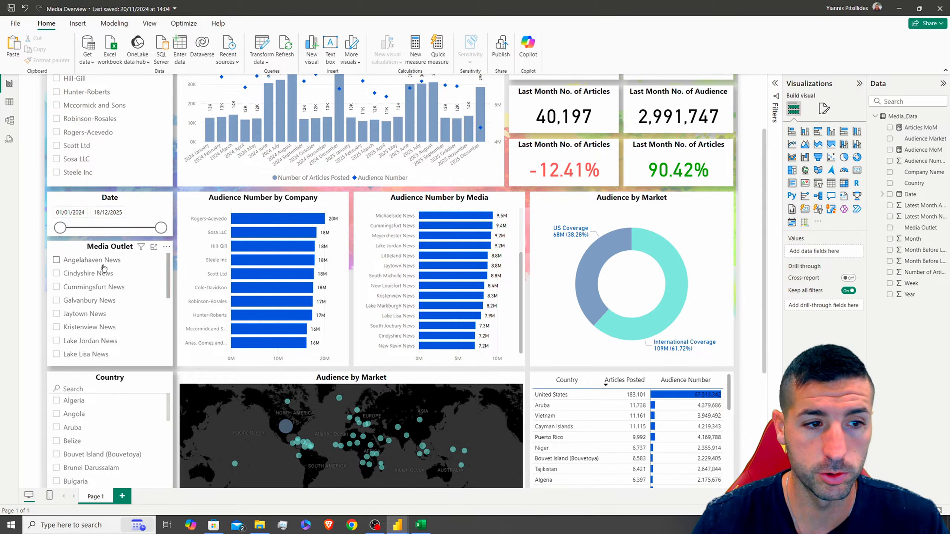
left_click_drag(518, 4, 949, 265)
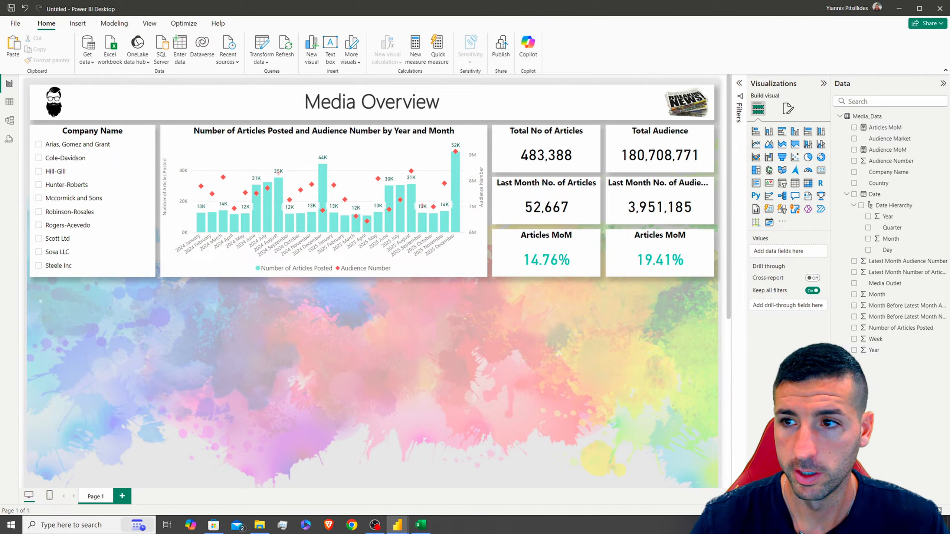
Duplicate the Company Name slicer below itself and switch its field to Date
left_click(77, 136)
key("ctrl+c")
key("ctrl+v")
left_click_drag(75, 137, 93, 296)
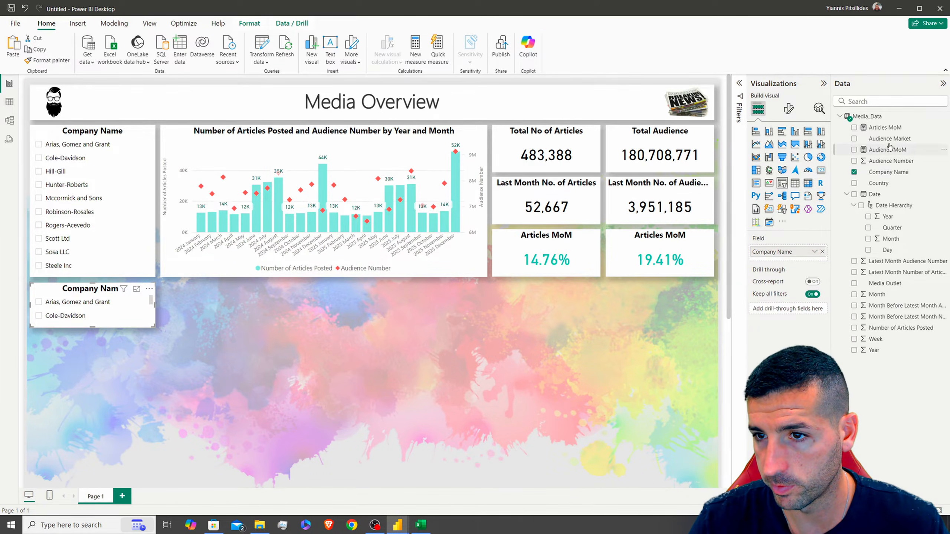
left_click_drag(878, 197, 786, 252)
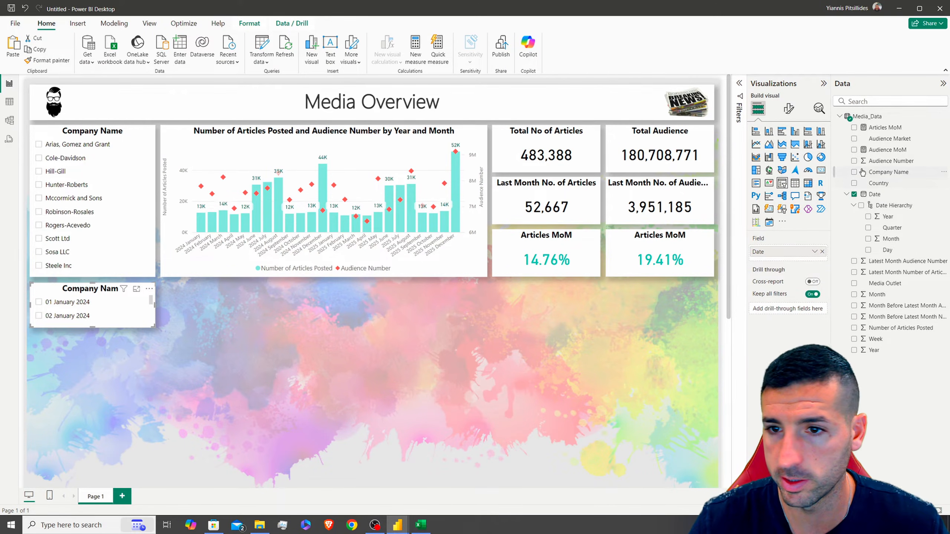
Set the date slicer's style to Between for a range slider
left_click(788, 108)
left_click(775, 173)
left_click(773, 220)
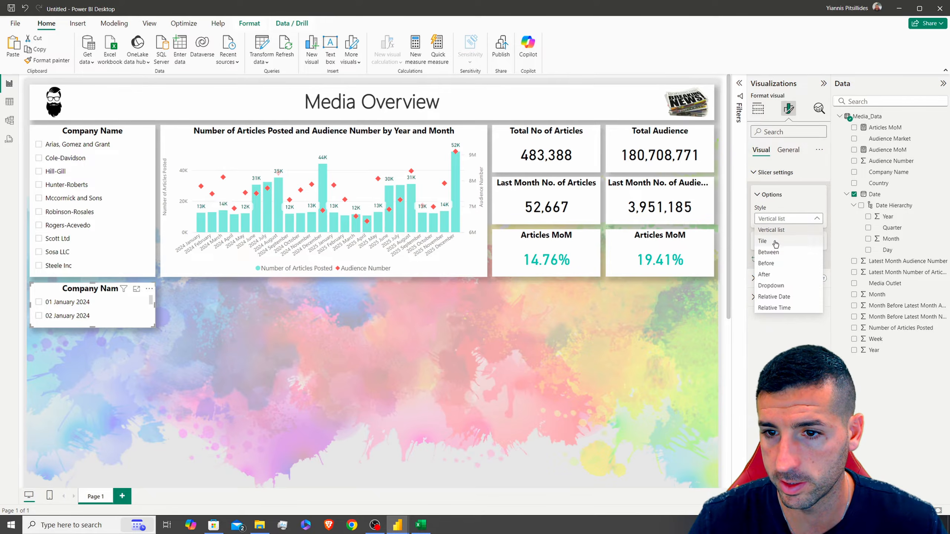
left_click(777, 252)
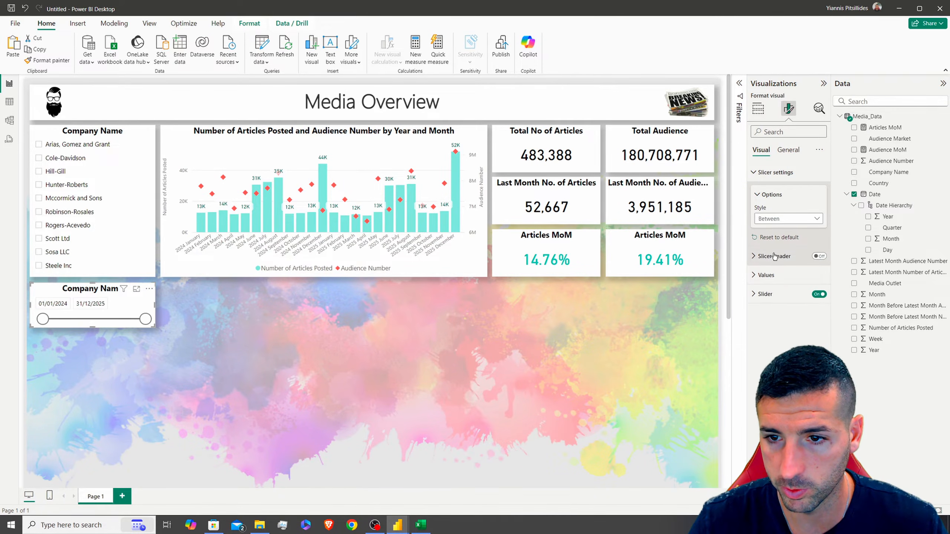
Title the slicer 'Date'
left_click(788, 149)
left_click(763, 191)
double_click(790, 237)
key("ctrl+a")
type("Dat")
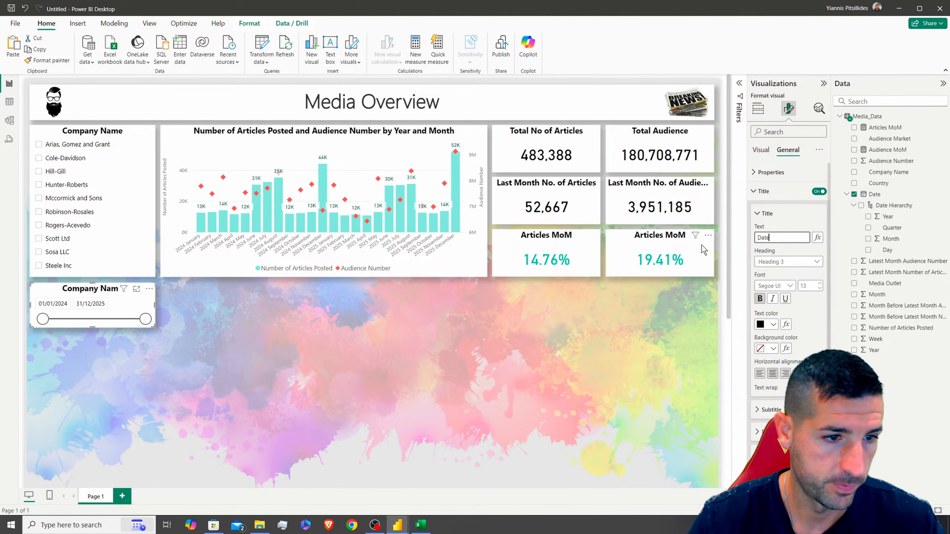
type("e")
mouse_move(145, 318)
left_mouse_down()
mouse_move(117, 319)
mouse_move(146, 318)
left_mouse_up()
left_click(94, 143)
Paste a company slicer under the Date slicer, clear its filter, and swap its field to Media Outlet
key("ctrl+c")
key("ctrl+v")
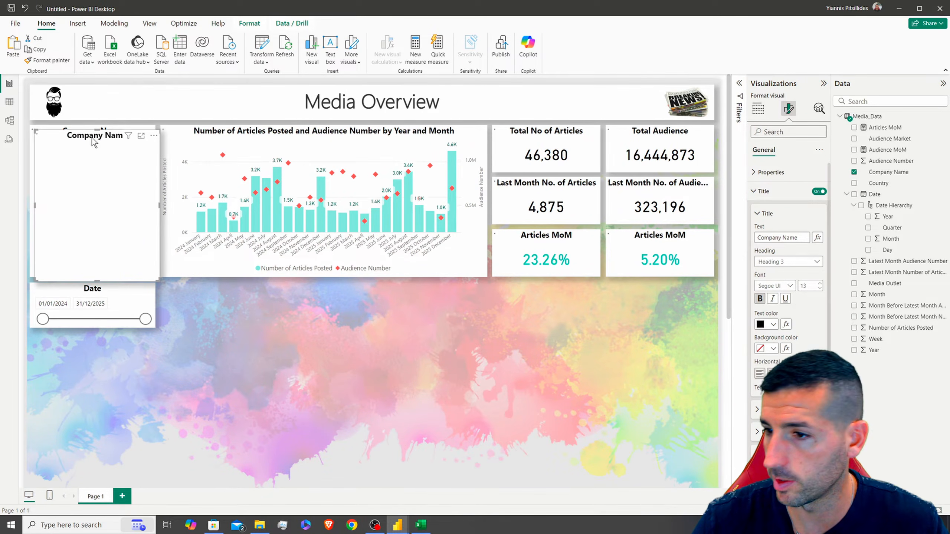
left_click_drag(82, 137, 75, 343)
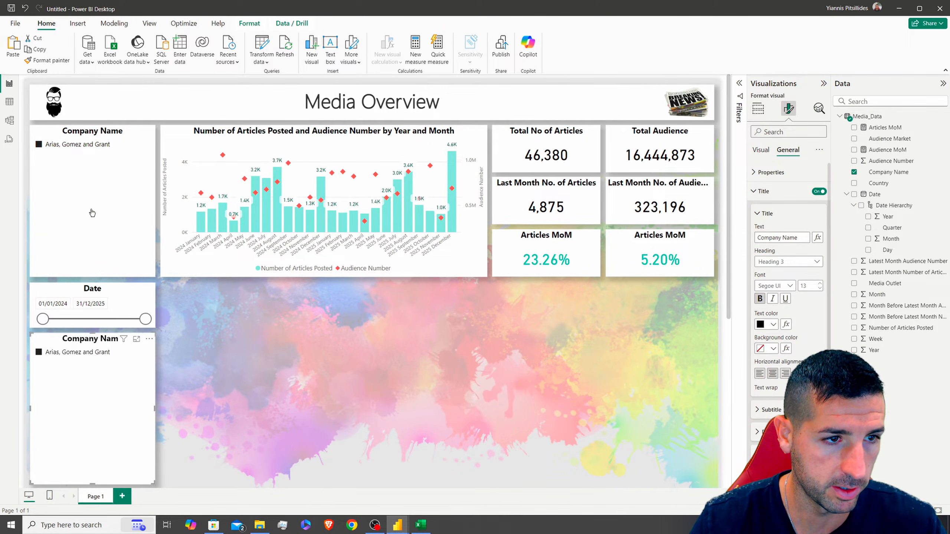
left_click(49, 145)
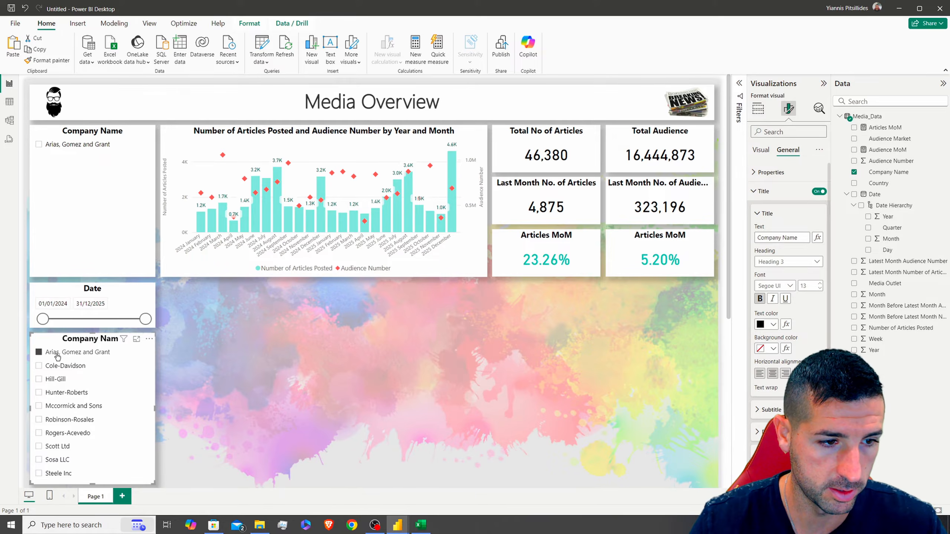
left_click(758, 109)
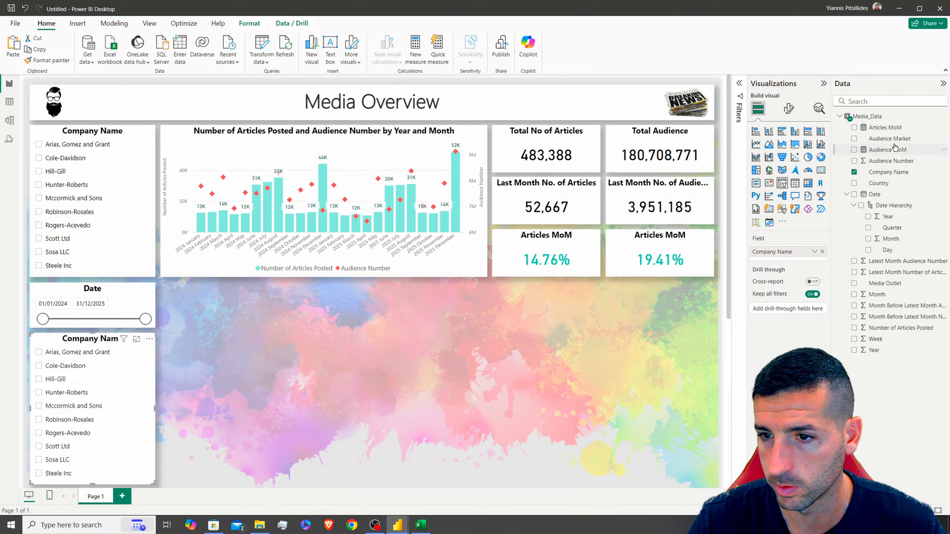
left_click_drag(885, 283, 824, 262)
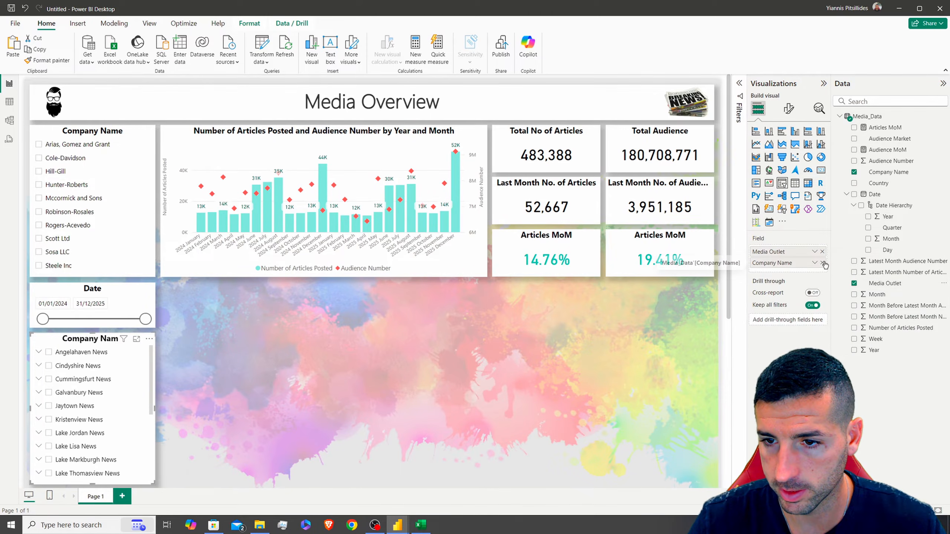
left_click(822, 263)
scroll(309, 337, "down", 3)
scroll(309, 337, "up", 3)
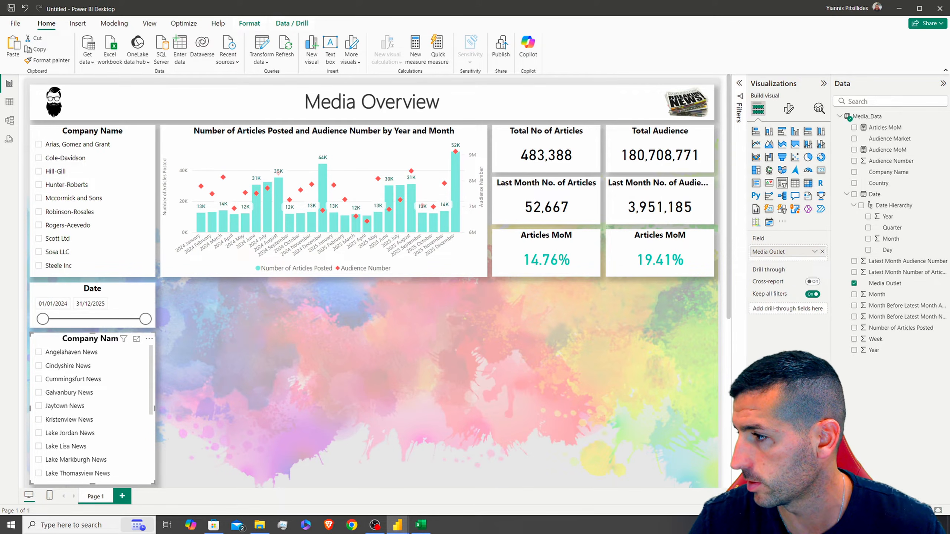
Set the media outlet slicer's height to 271
left_click(44, 322)
left_click(788, 108)
left_click(788, 150)
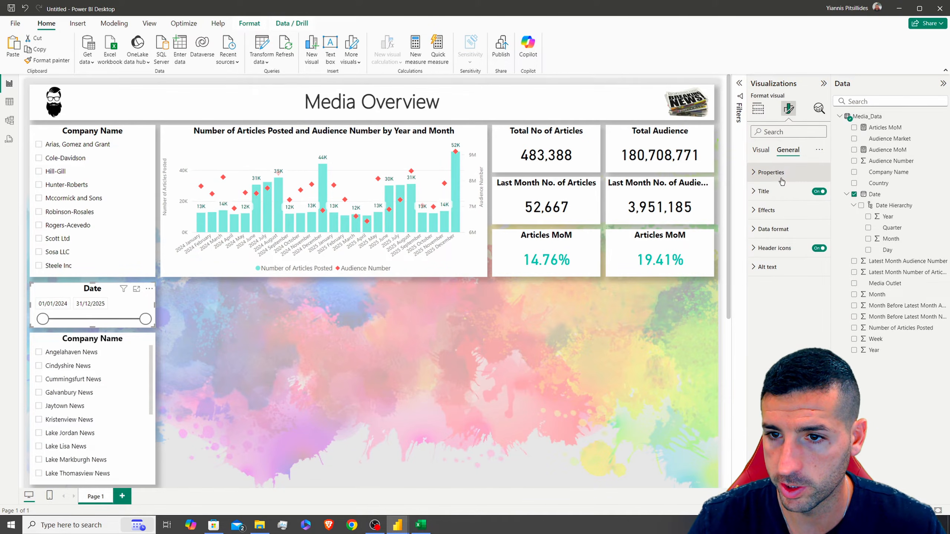
left_click(771, 172)
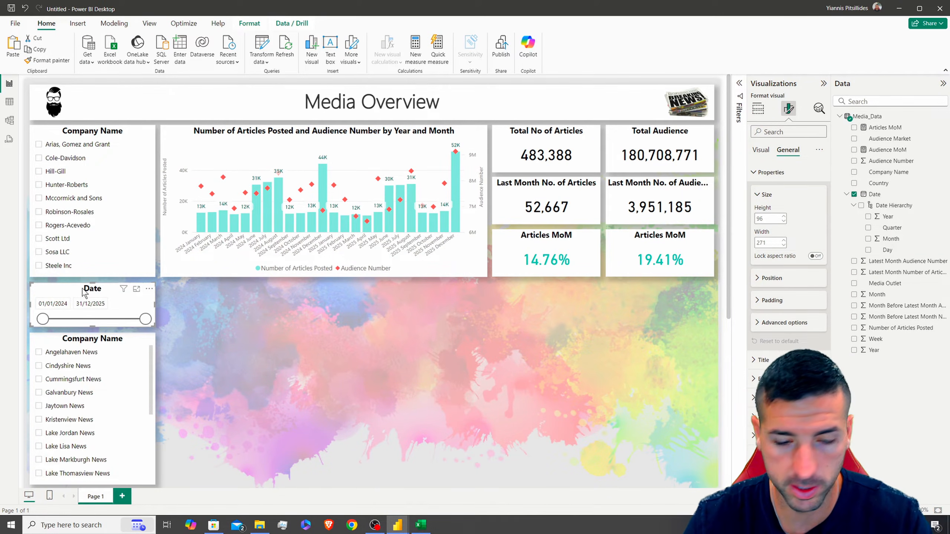
left_click(85, 344)
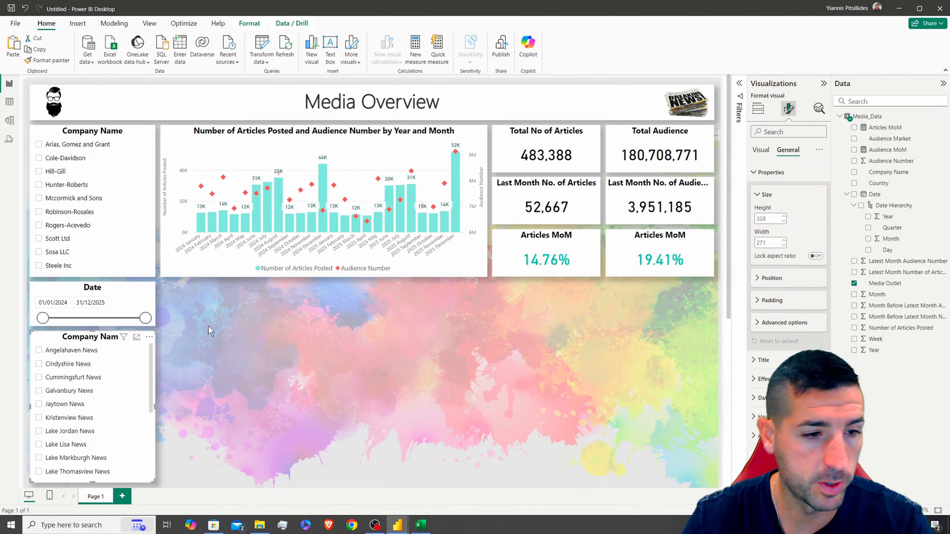
left_click(772, 218)
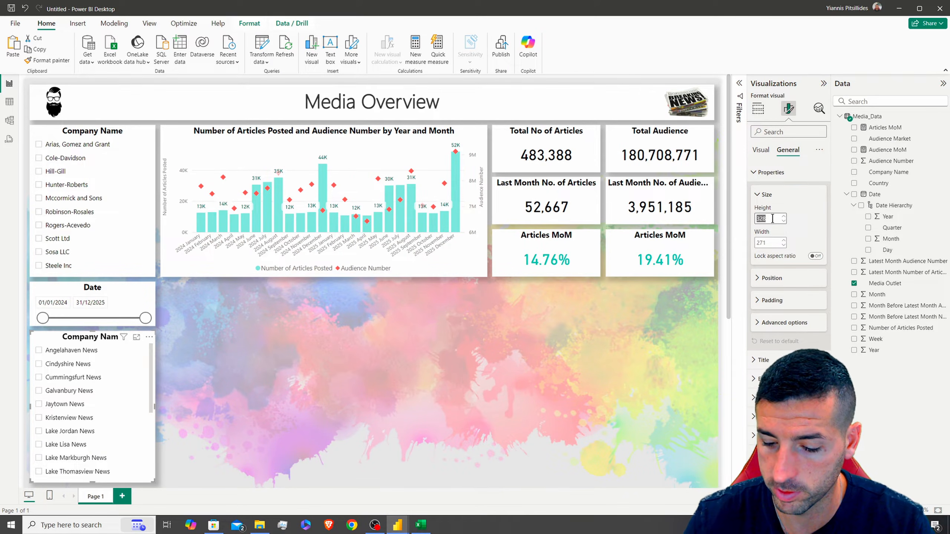
type("271")
key("Return")
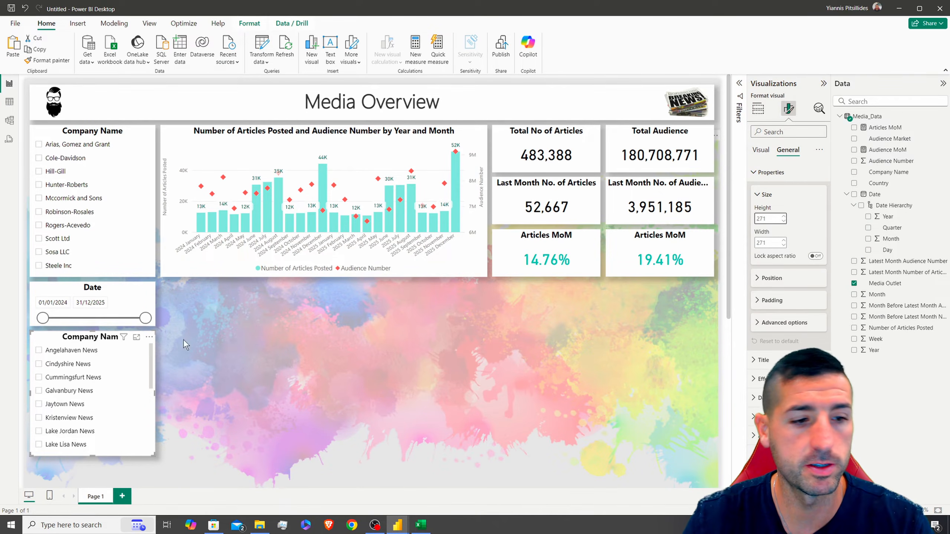
left_click(769, 173)
Lower the slicer values' padding to 4 px
left_click(761, 150)
left_click(775, 173)
left_click(777, 174)
left_click(778, 191)
left_click(779, 175)
left_click(781, 279)
left_click(766, 173)
left_click(766, 211)
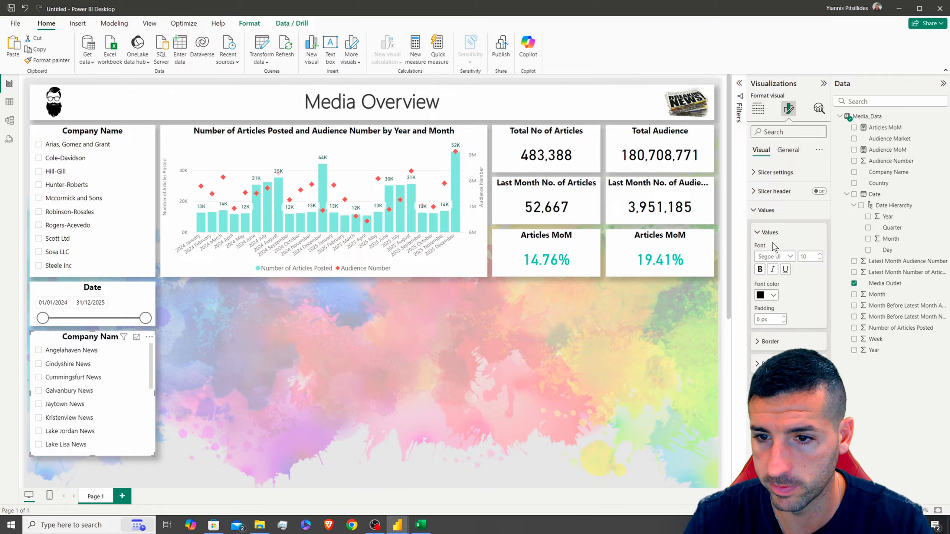
left_click(784, 322)
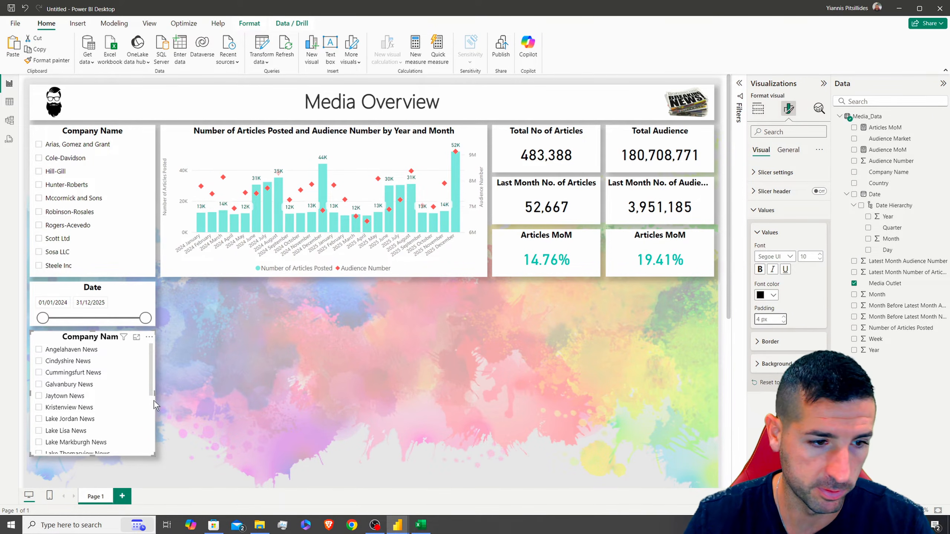
Retitle the third slicer 'Media Outlets' by pasting the field name and adding 's'
left_click(789, 150)
left_click(776, 192)
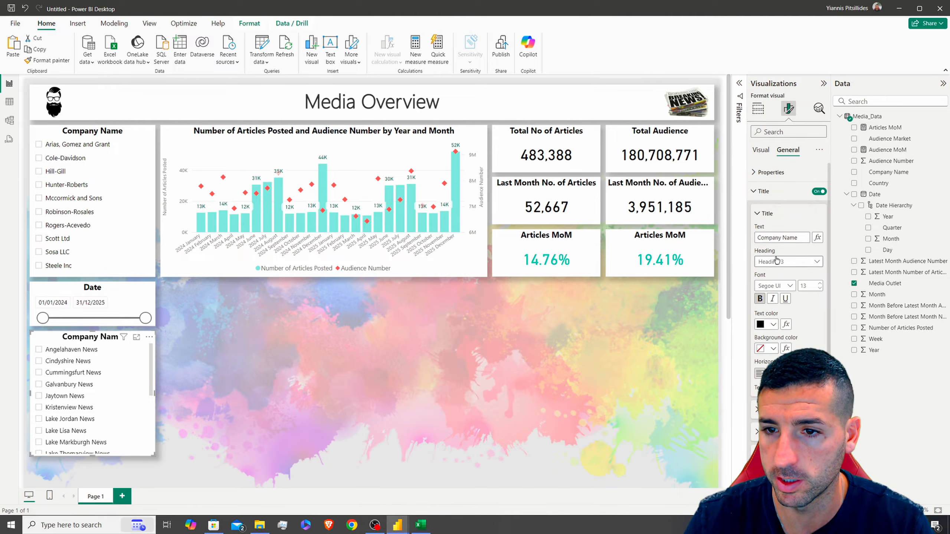
left_click(891, 285)
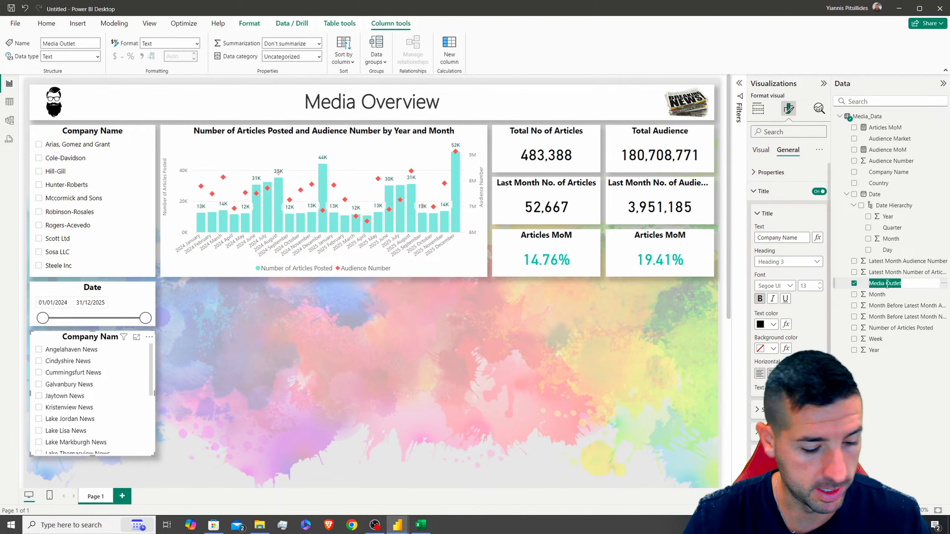
double_click(891, 284)
triple_click(779, 239)
key("ctrl+v")
type("s")
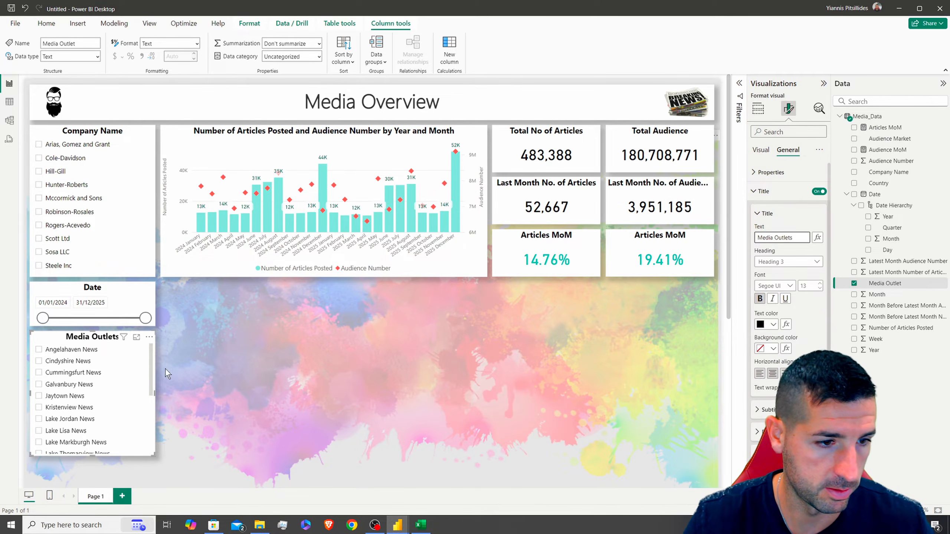
Test the slicer by ticking Angelahaven, Cindyshire, Cummingsfurt and Jaytown News, then clear the filter
left_click(71, 350)
left_click(75, 360)
left_click(69, 372)
left_click(57, 392)
left_click(56, 393)
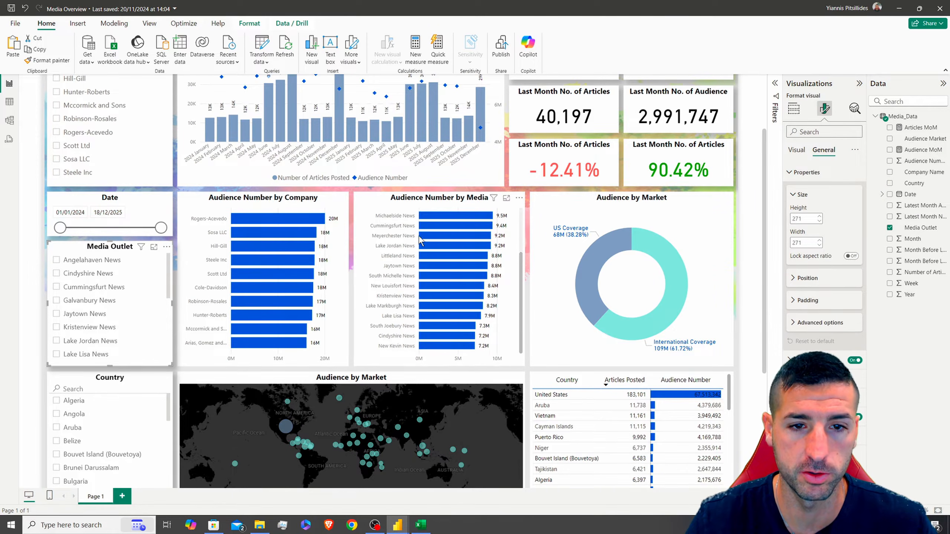
Check the reference Company chart's 377x370 size in the finished dashboard
left_click(270, 215)
scroll(264, 221, "up", 3)
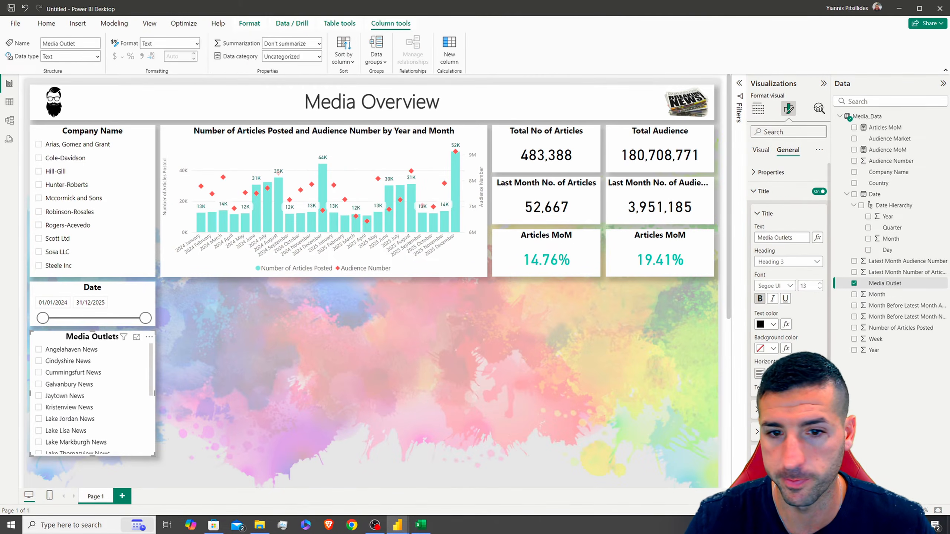
Duplicate the Company Name slicer and place the copy beside the Date slicer, taller and wider
left_click(93, 137)
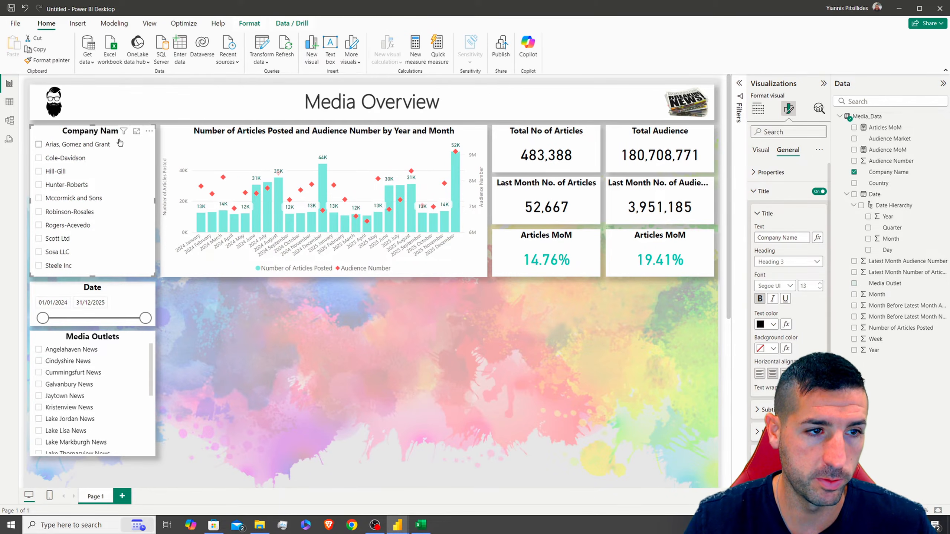
key("ctrl+c")
key("ctrl+v")
left_click_drag(318, 314, 212, 292)
left_click_drag(224, 434, 225, 456)
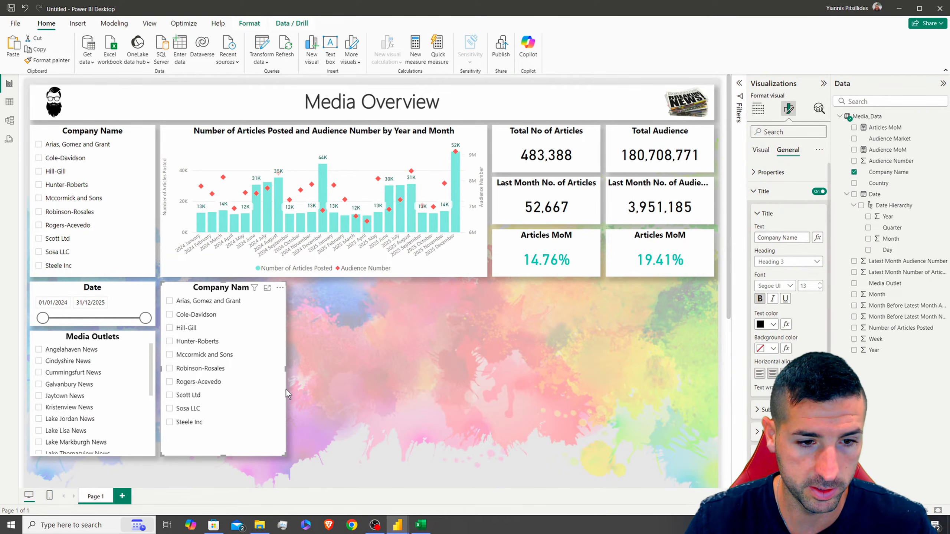
left_click_drag(285, 382, 323, 372)
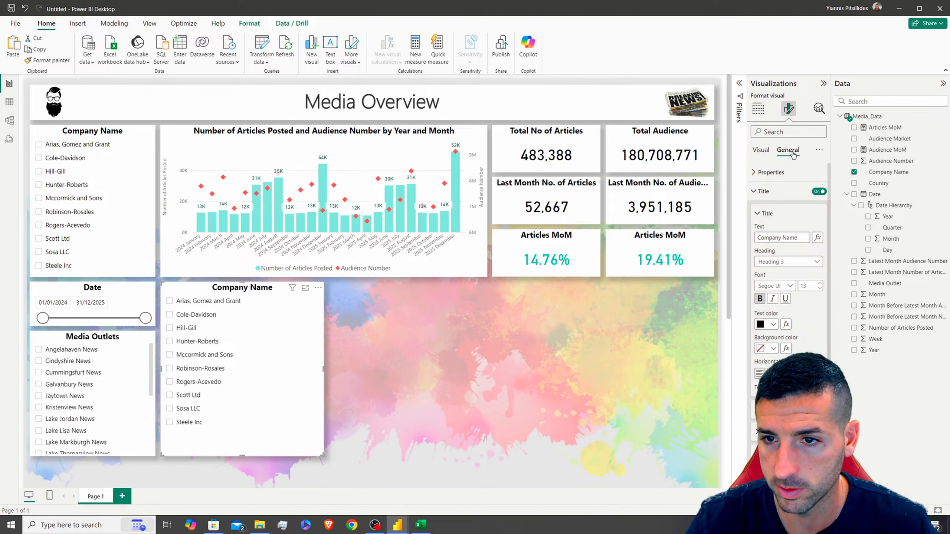
Set the copy's width to 370 and prepare to change its visual type
left_click(771, 172)
double_click(770, 241)
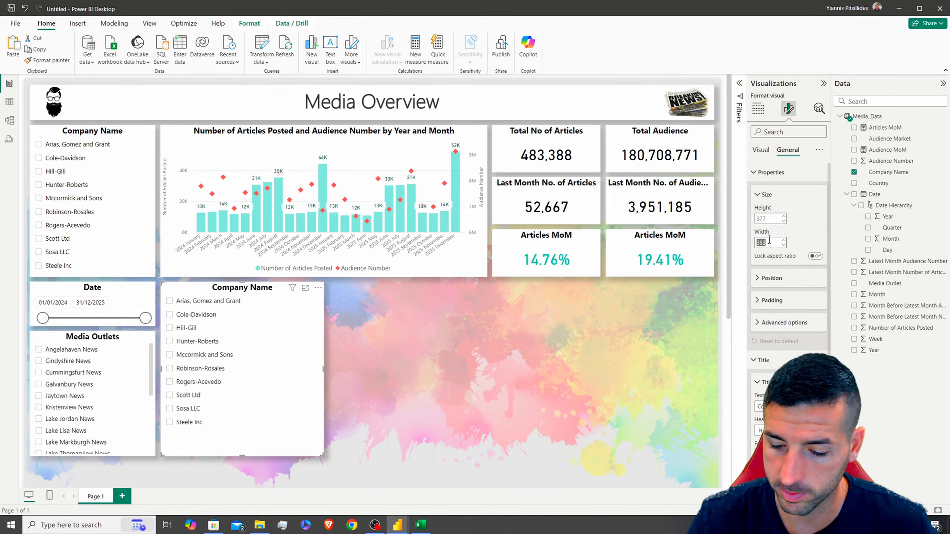
type("370")
key("Return")
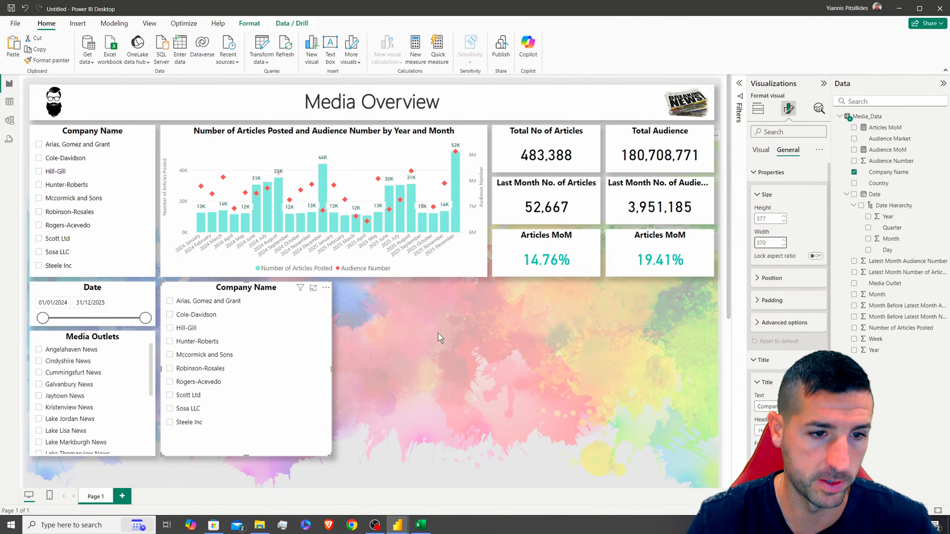
left_click(763, 110)
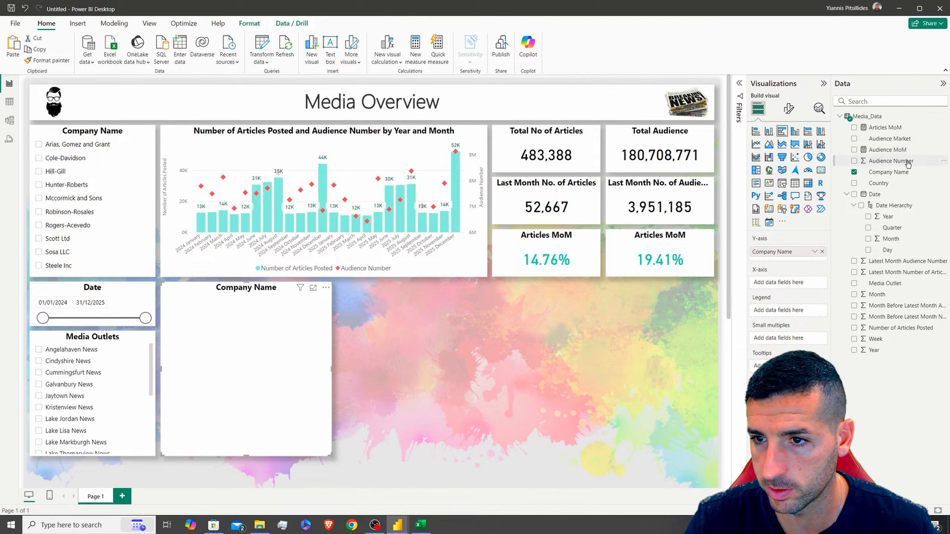
Plot Audience Number on the bar chart and colour the bars light blue
left_click_drag(803, 264, 785, 282)
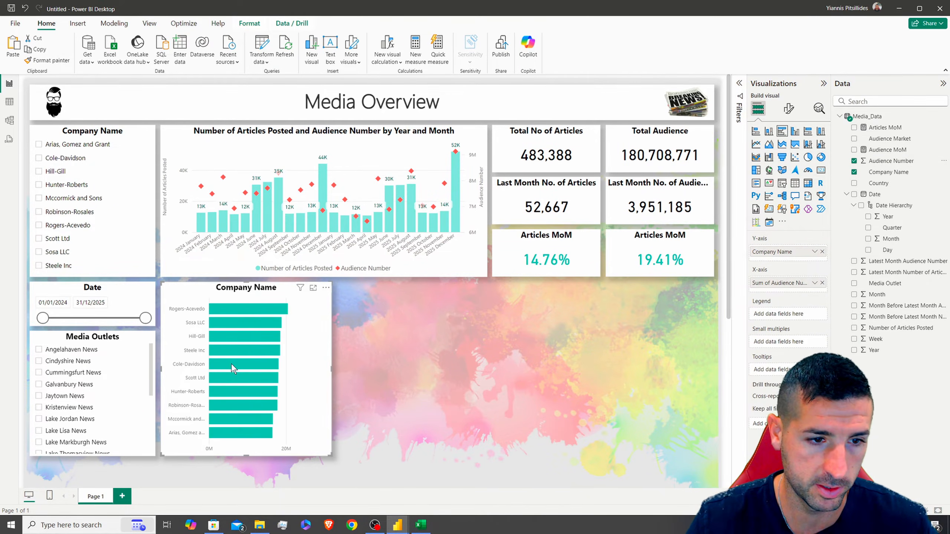
left_click(789, 108)
left_click(763, 285)
scroll(771, 337, "down", 1)
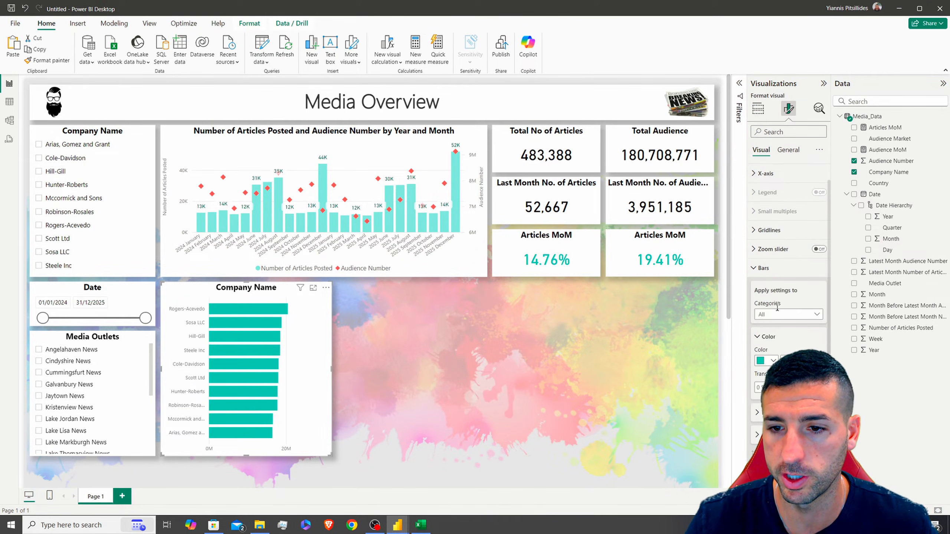
left_click(770, 361)
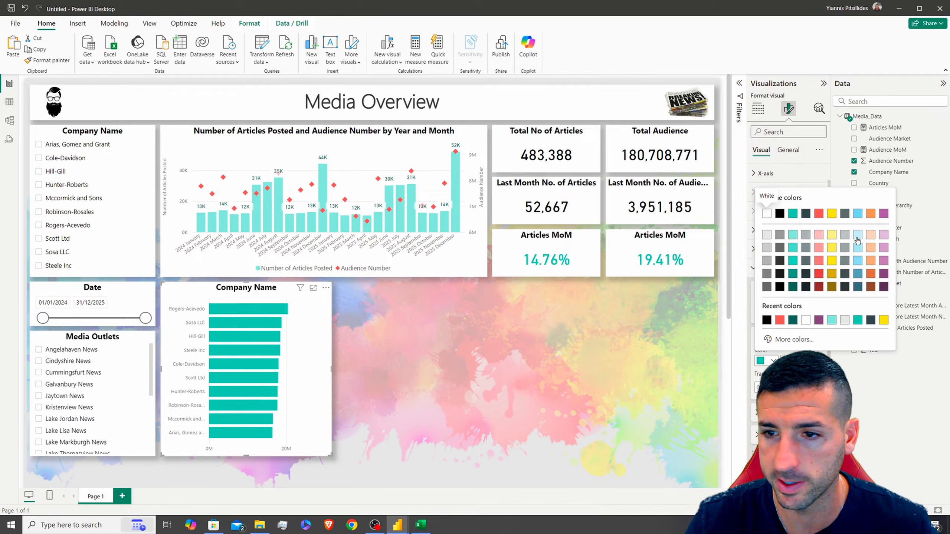
left_click(858, 234)
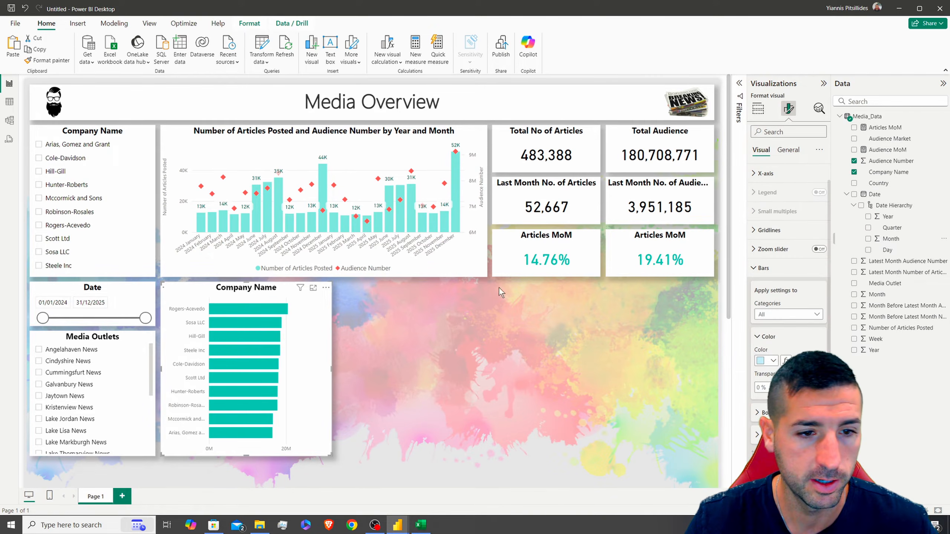
left_click(766, 360)
left_click(828, 269)
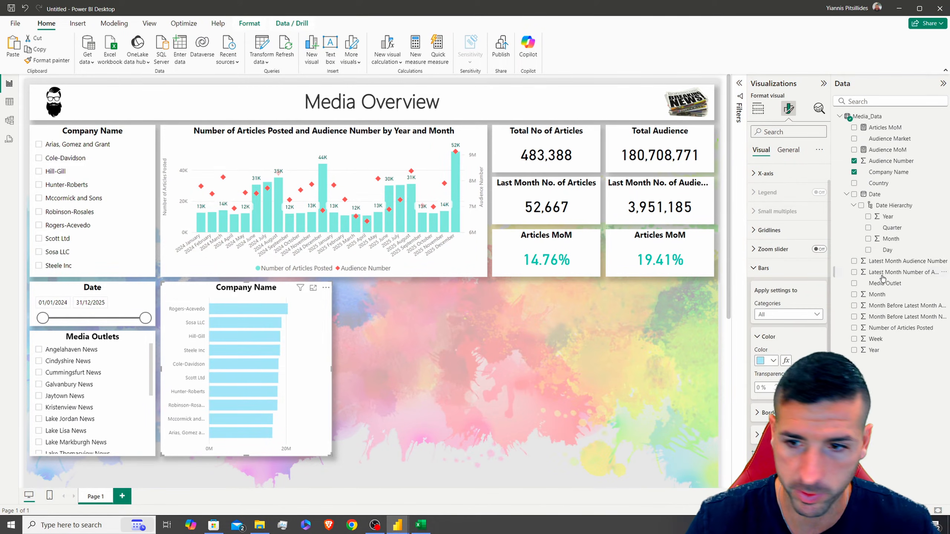
left_click(755, 268)
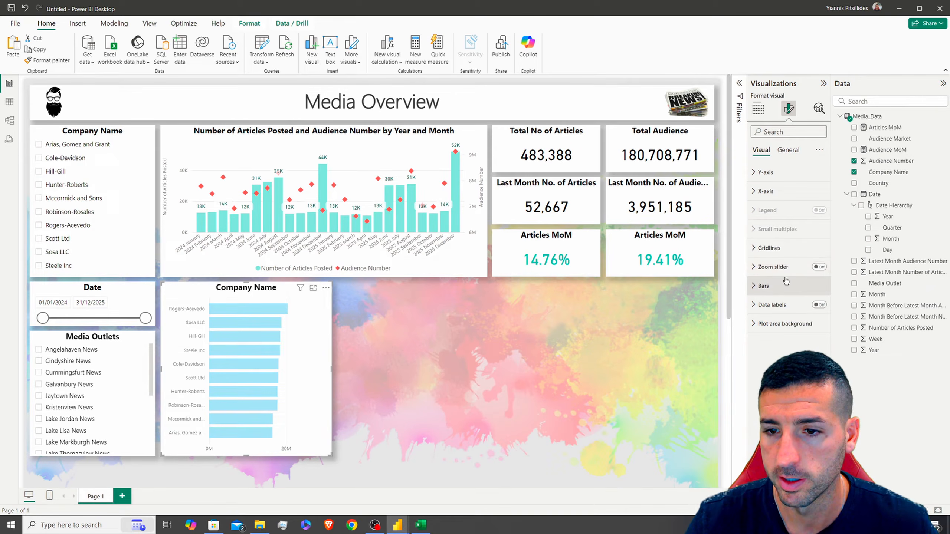
Turn on data labels with dark blue values
left_click(820, 304)
left_click(771, 304)
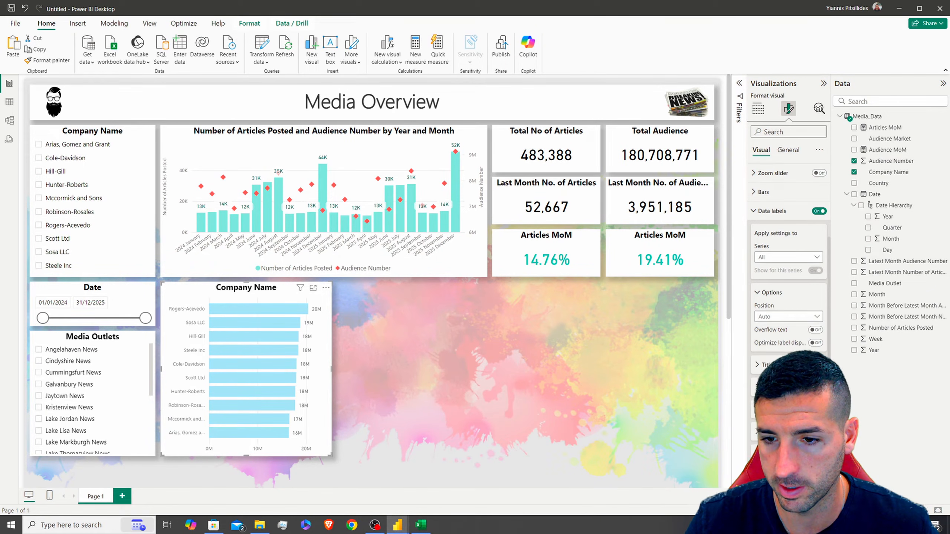
scroll(789, 262, "down", 5)
left_click(766, 285)
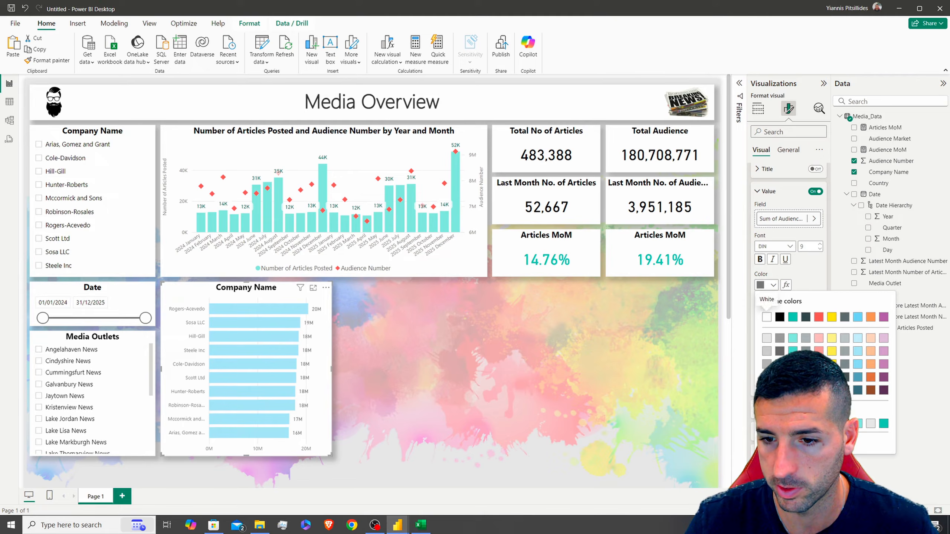
left_click(858, 391)
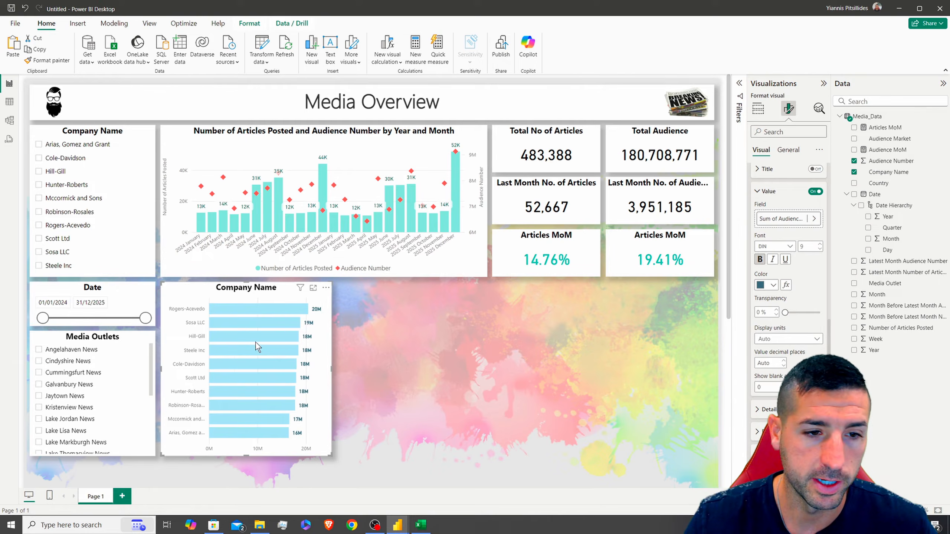
Title the chart 'Audience Number by Company'
left_click(788, 150)
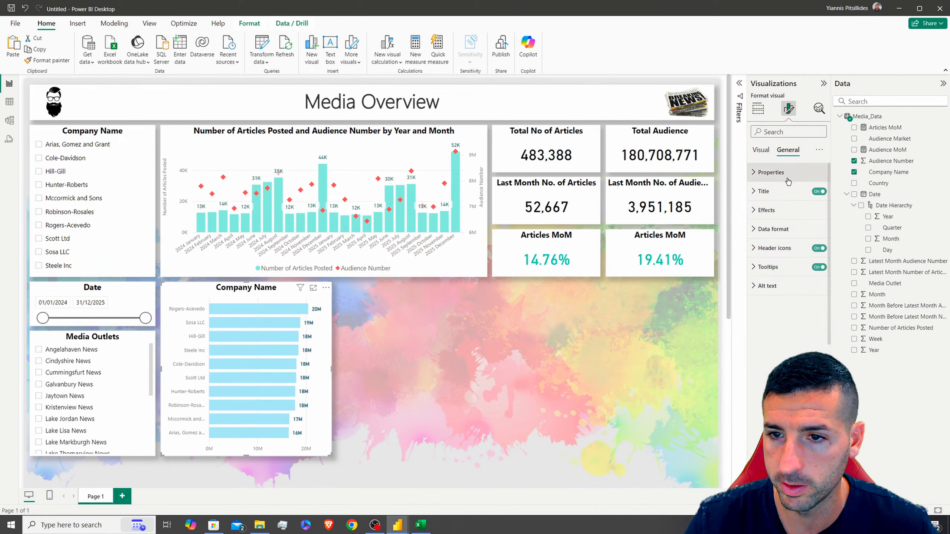
left_click(764, 191)
triple_click(780, 238)
type("Audience Number by Company")
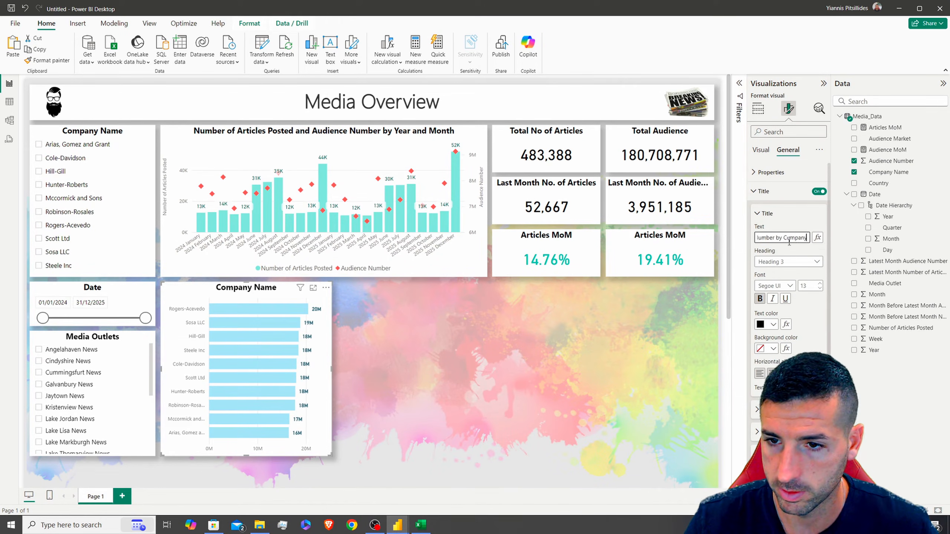
left_click(538, 83)
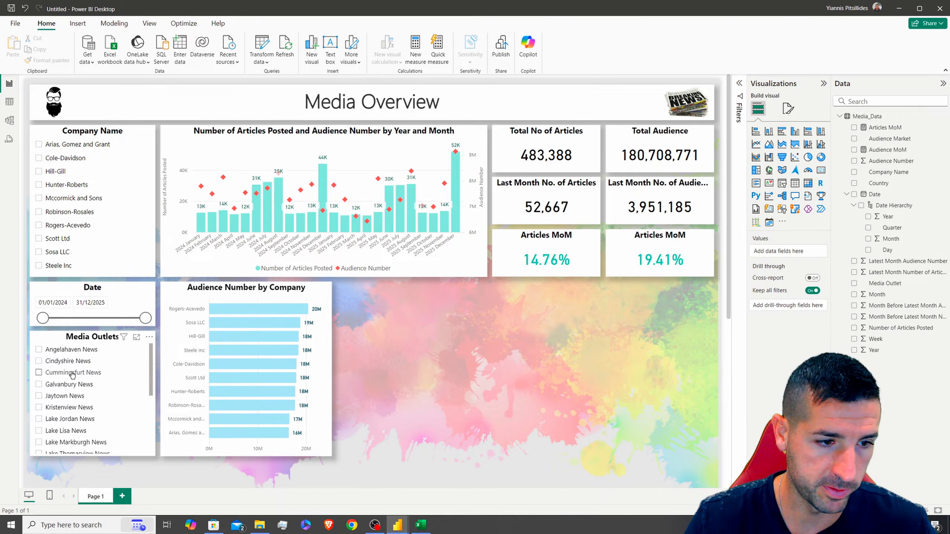
Test the report filter with Cummingsfurt News and Kristenview News, then clear it
left_click(39, 372)
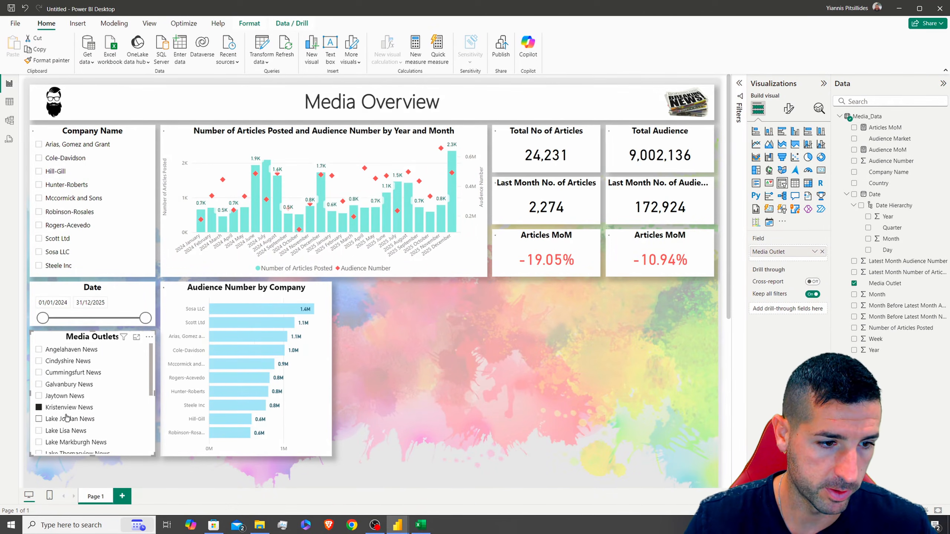
left_click(65, 410)
left_click(249, 290)
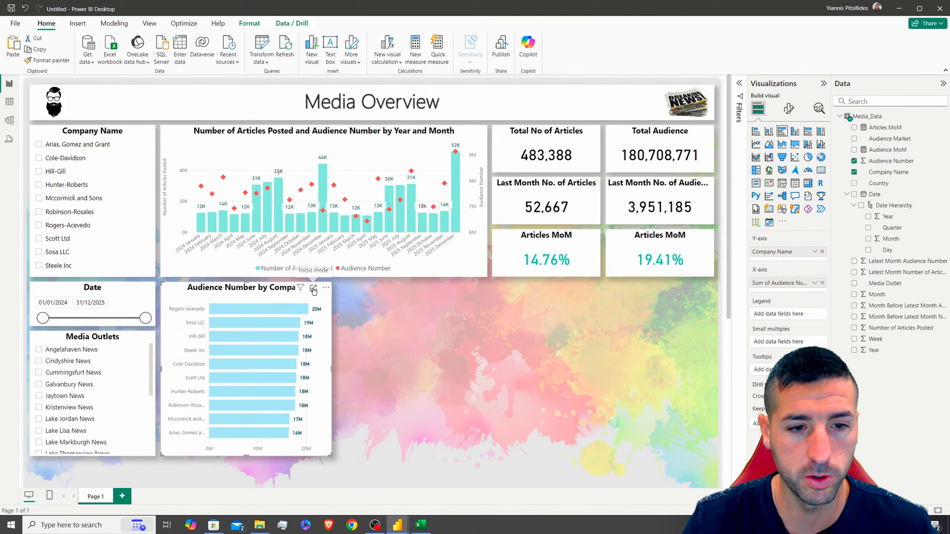
Place a copy of the company chart to its right and swap Company Name for Media Outlet
left_click_drag(222, 286, 399, 292)
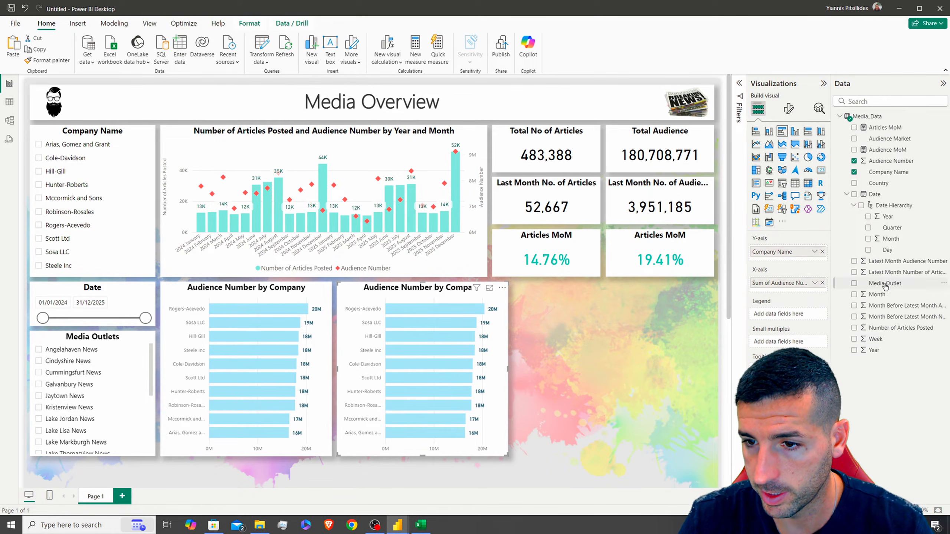
left_click_drag(798, 256, 810, 257)
left_click(823, 252)
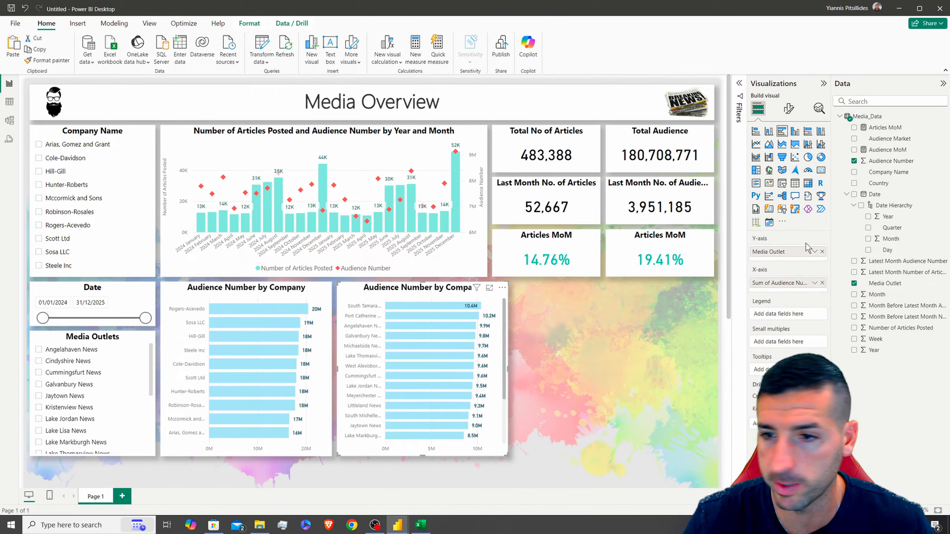
left_click(894, 284)
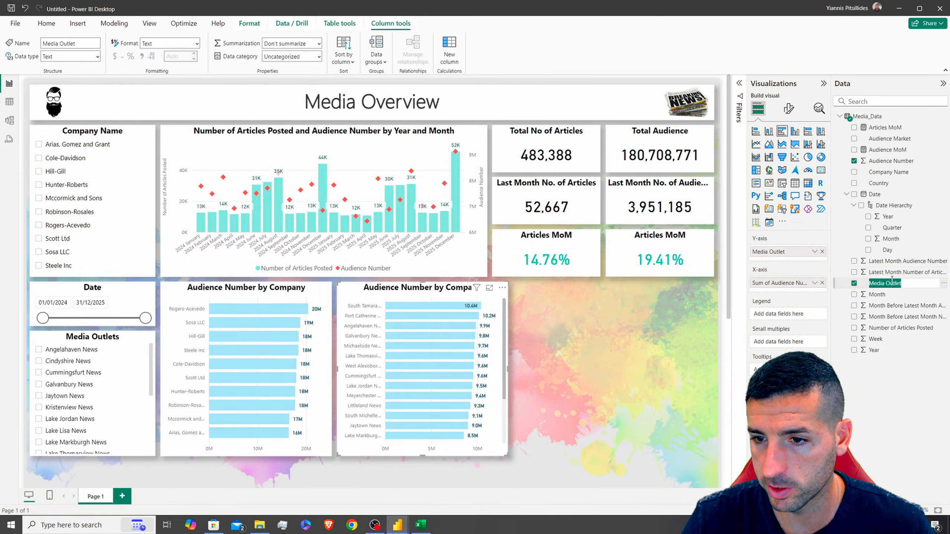
Title the new chart 'Audience Number by Media Outlet', then check the reference donut's fields
left_click(789, 108)
left_click(788, 150)
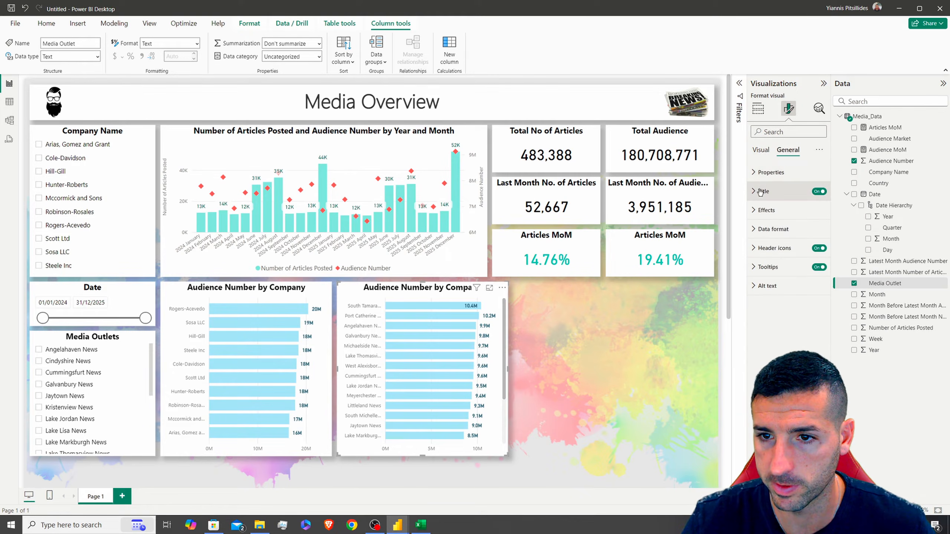
left_click(764, 191)
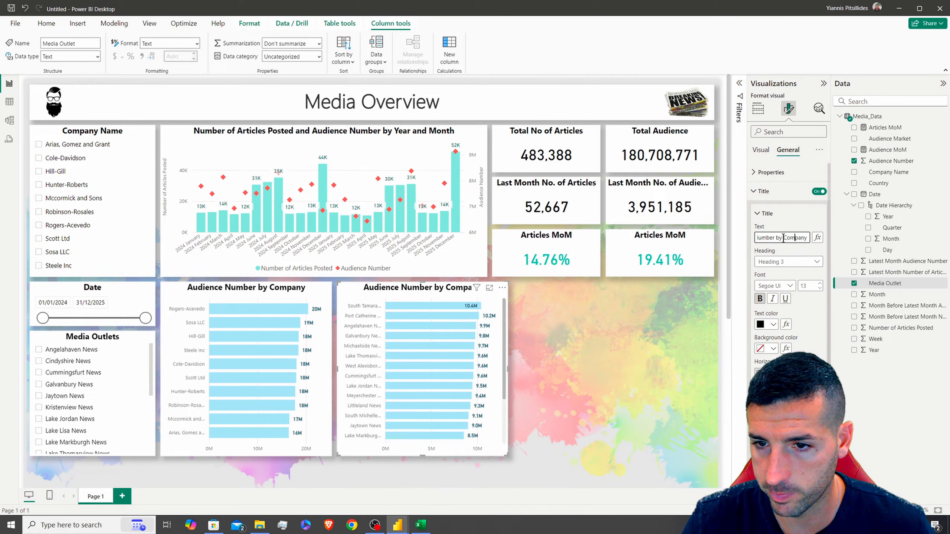
left_click(719, 228)
left_click(523, 326)
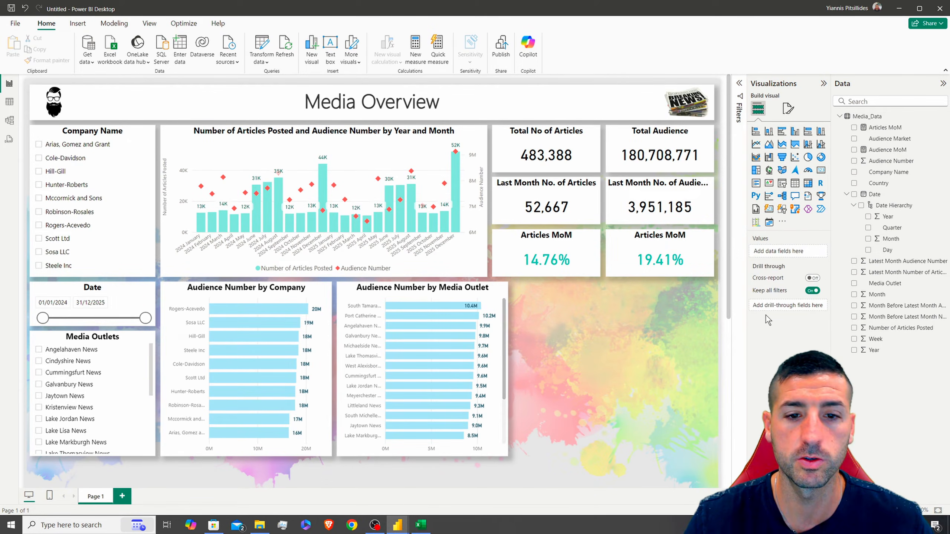
left_click_drag(949, 153, 542, 2)
left_click(663, 248)
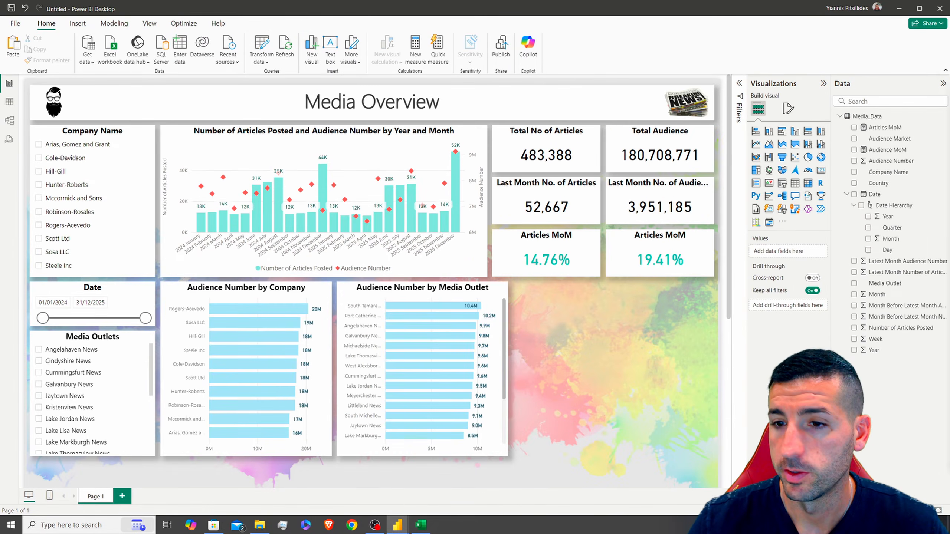
Duplicate the outlet chart to its right and turn it into a donut of Sum of Audience Number only
left_click(412, 292)
key("ctrl+c")
key("ctrl+v")
left_click_drag(409, 297, 582, 293)
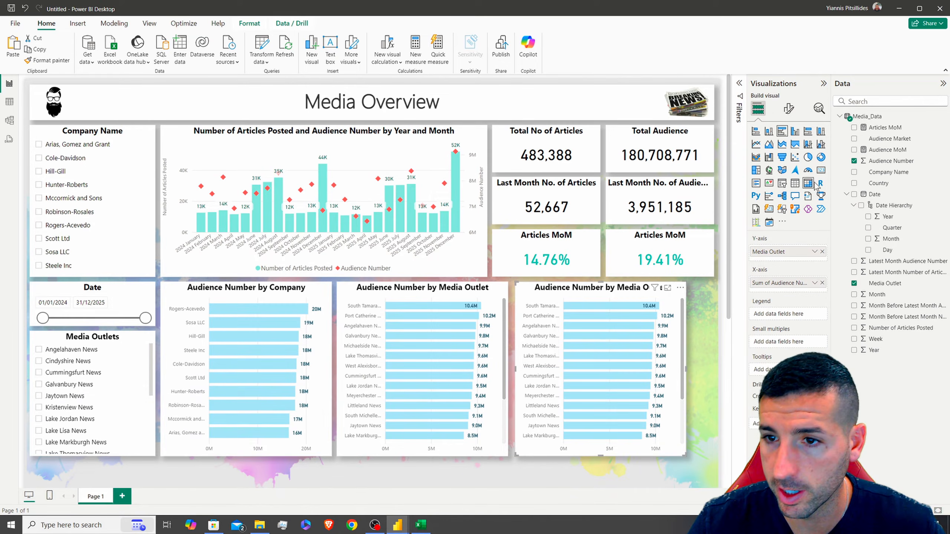
left_click(822, 158)
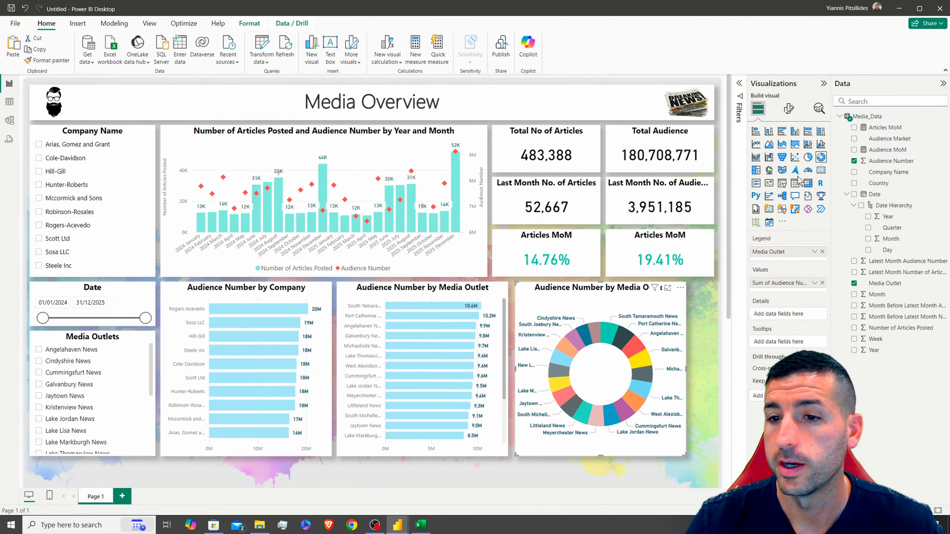
left_click(822, 252)
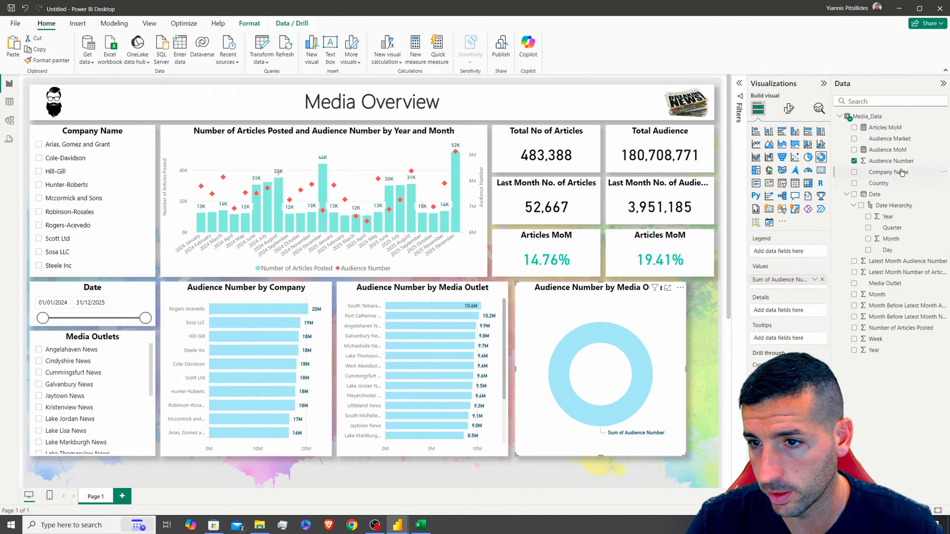
Split the donut by Audience Market, widen it, and show all detail labels
left_click(854, 139)
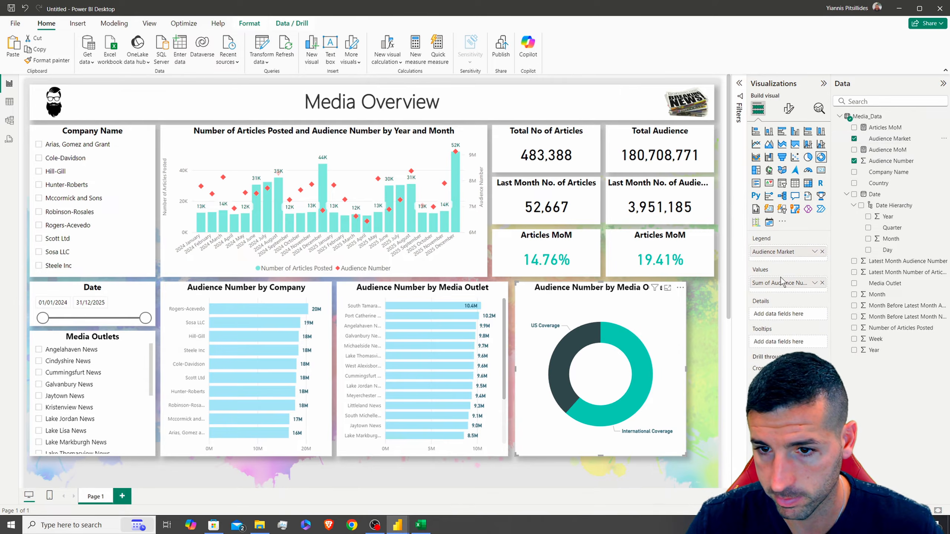
key("Left")
key("Left")
key("Left")
key("Left")
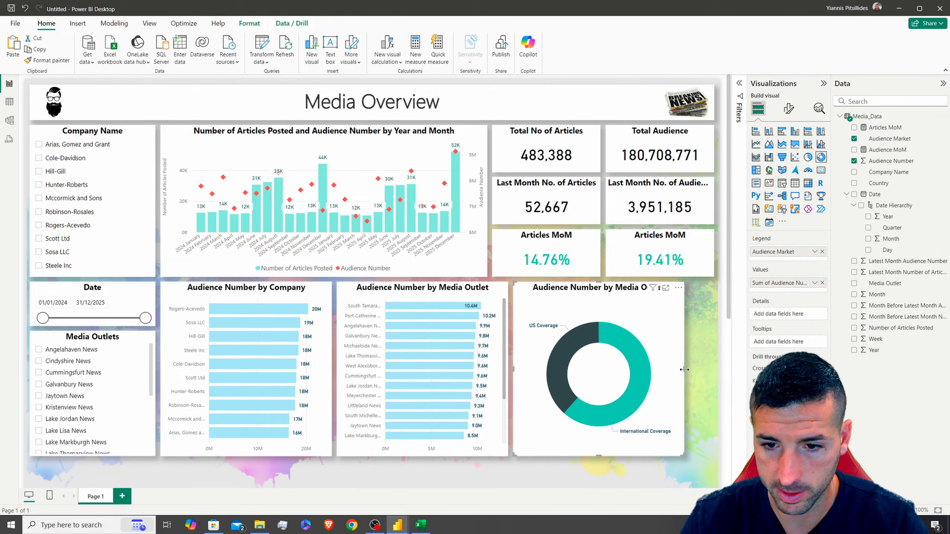
left_click_drag(684, 370, 713, 369)
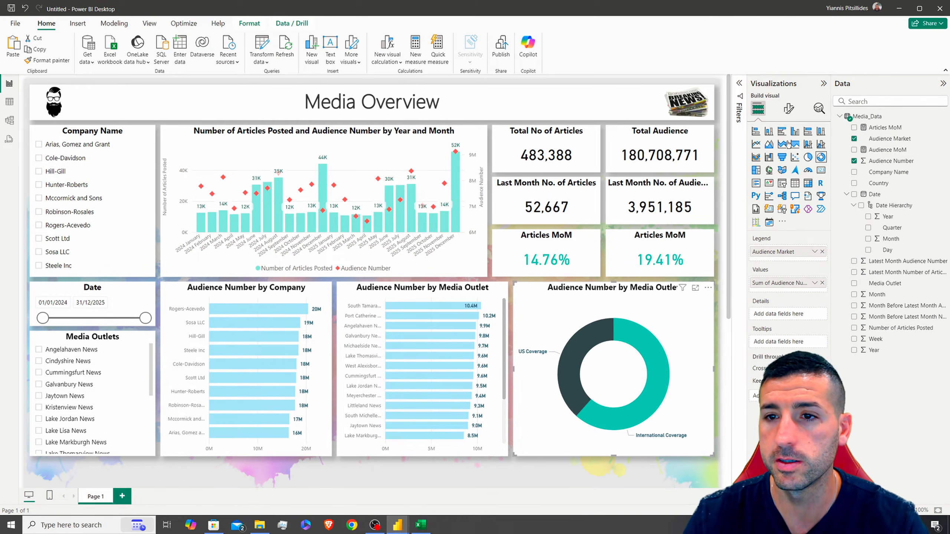
left_click(789, 108)
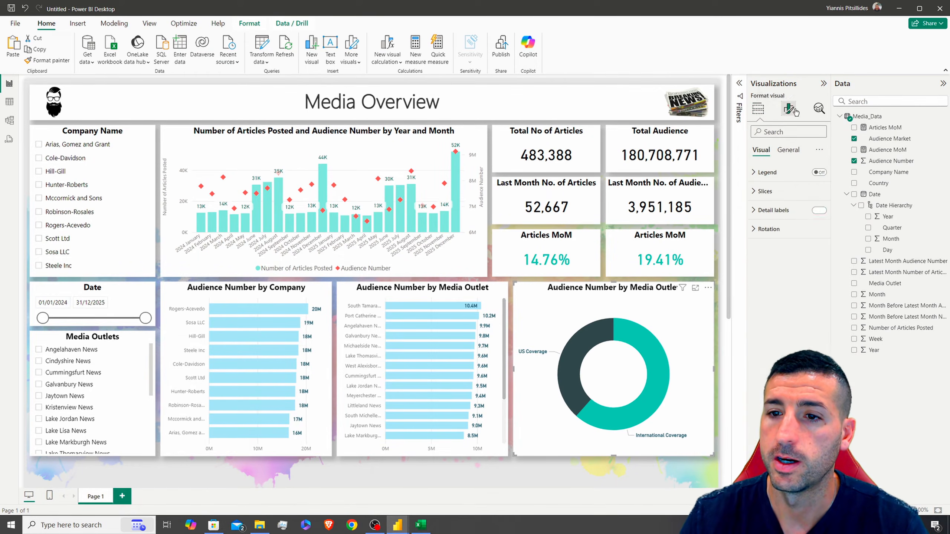
left_click(775, 212)
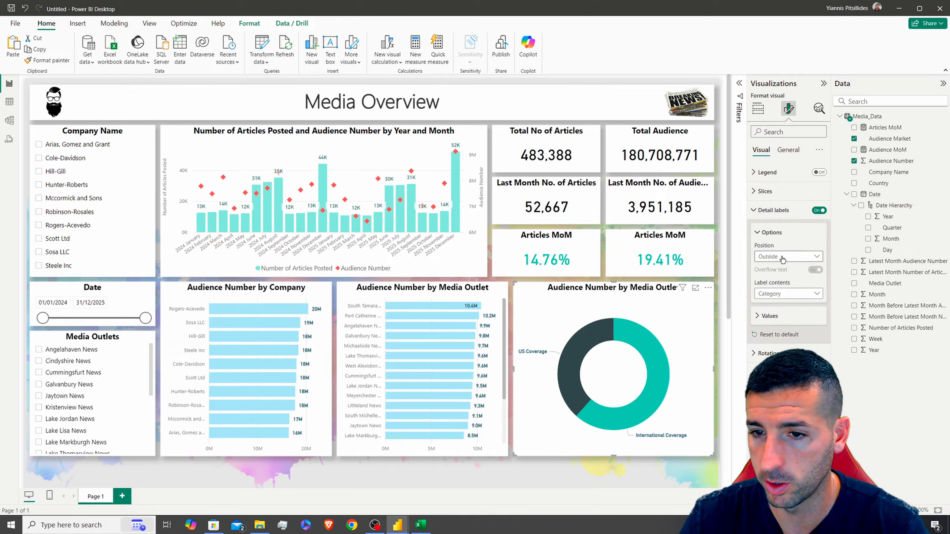
left_click(778, 297)
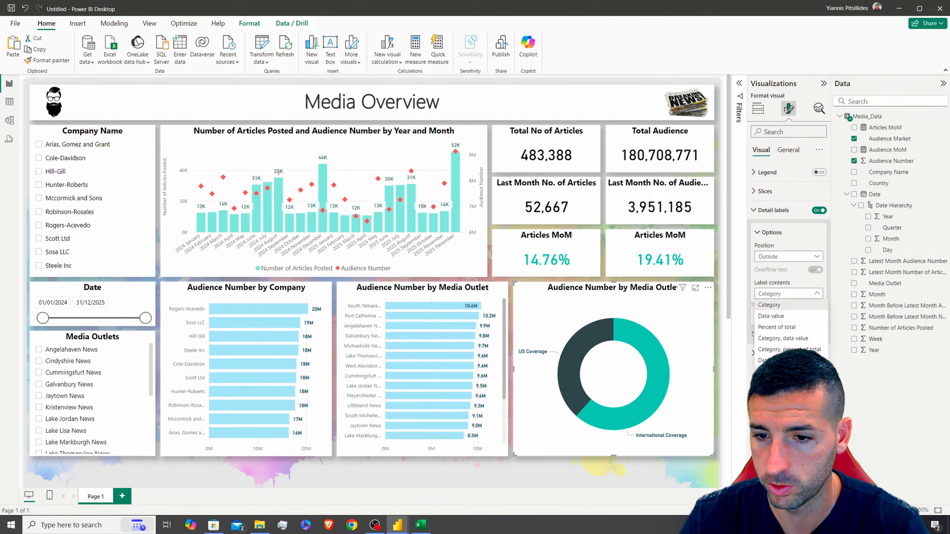
left_click(781, 371)
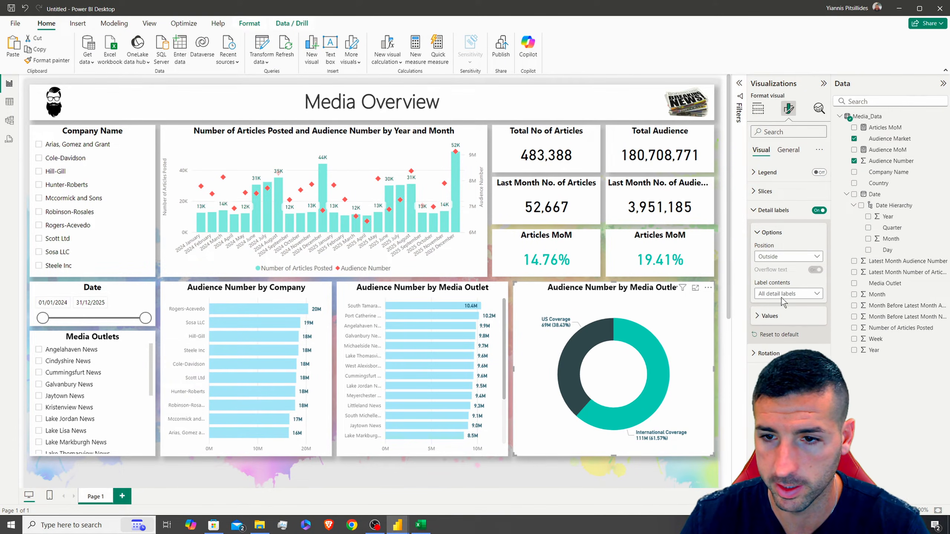
Try light peach for International Coverage and light purple for US Coverage slices
left_click(785, 212)
left_click(765, 191)
left_click(773, 237)
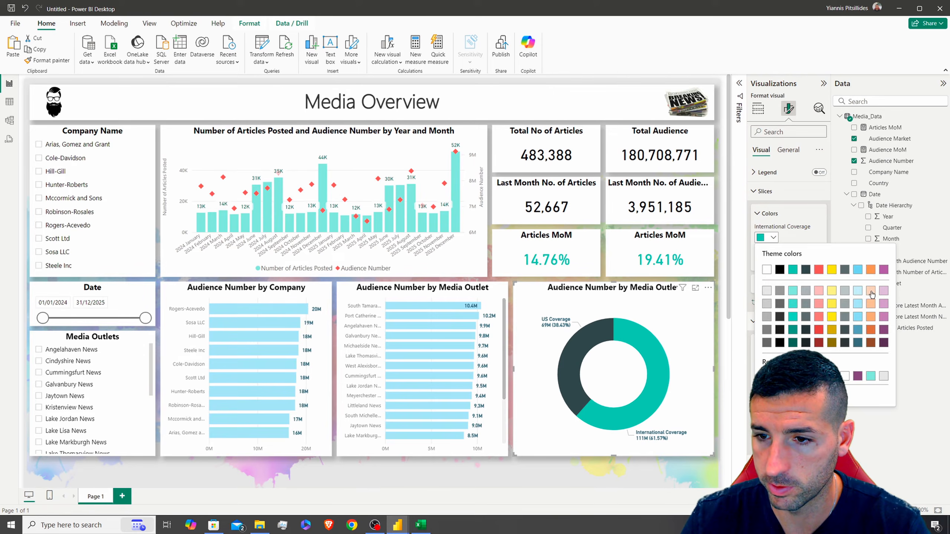
left_click(871, 291)
left_click(773, 262)
left_click(889, 303)
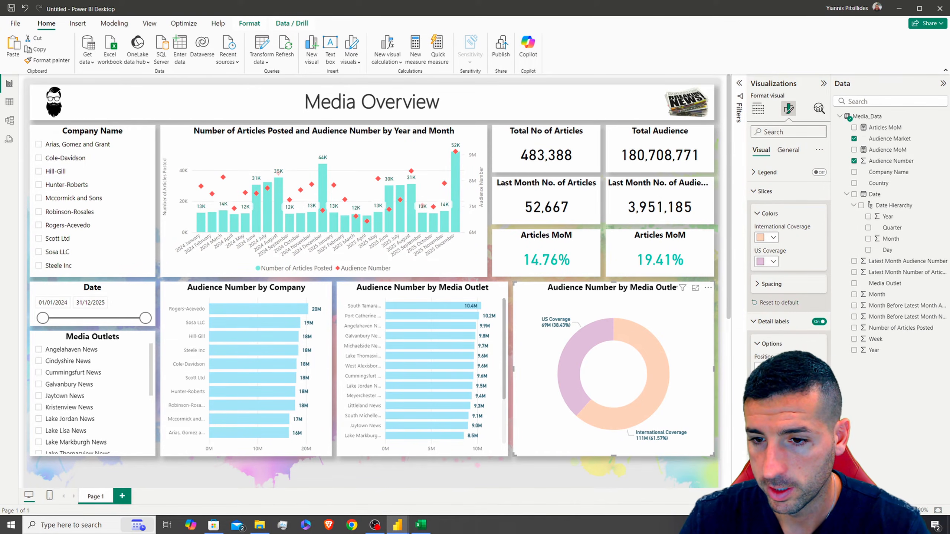
left_click(774, 321)
left_click(765, 191)
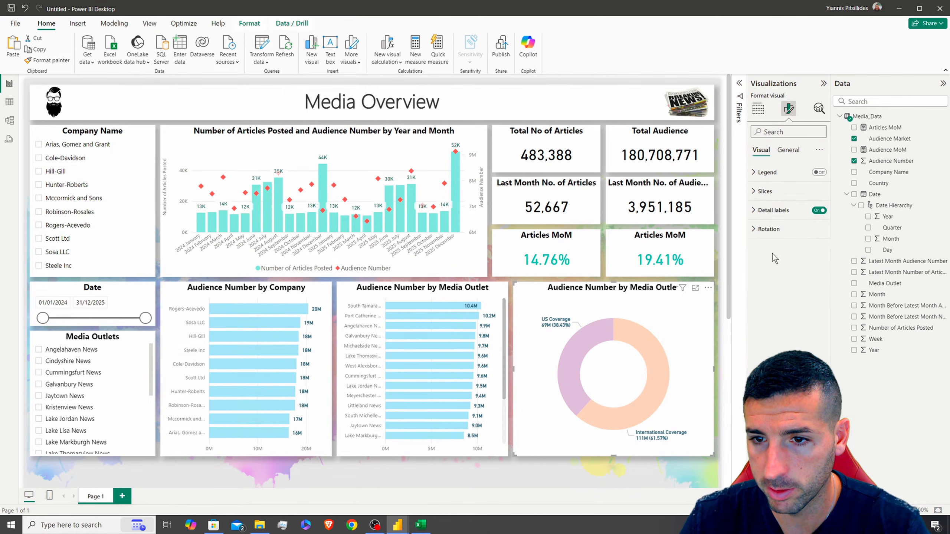
Set the detail label values to dark blue-teal at font size 11
left_click(776, 216)
scroll(781, 299, "down", 1)
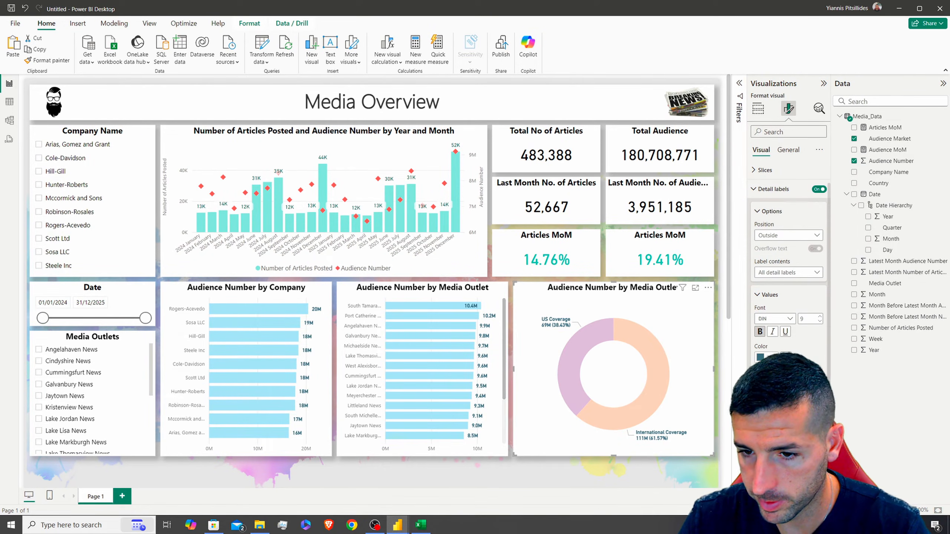
left_click(772, 358)
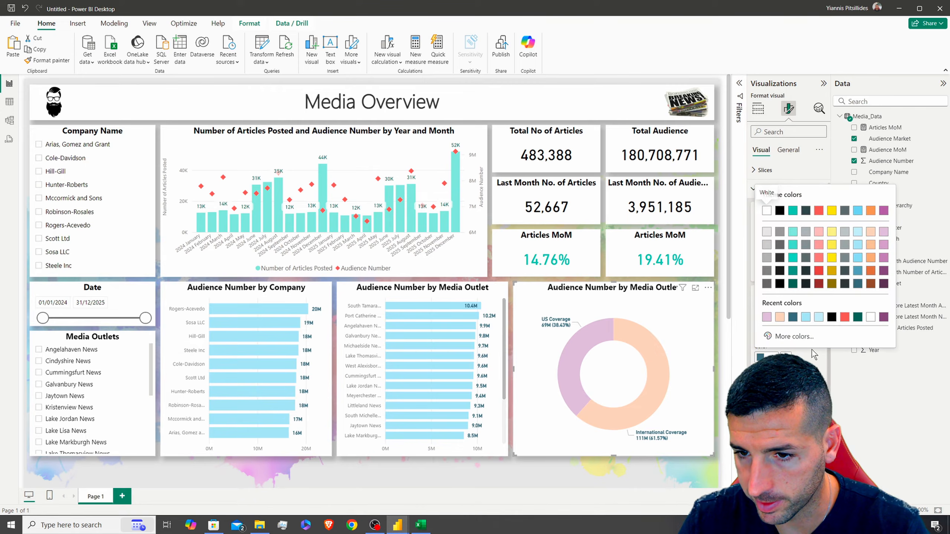
left_click(858, 285)
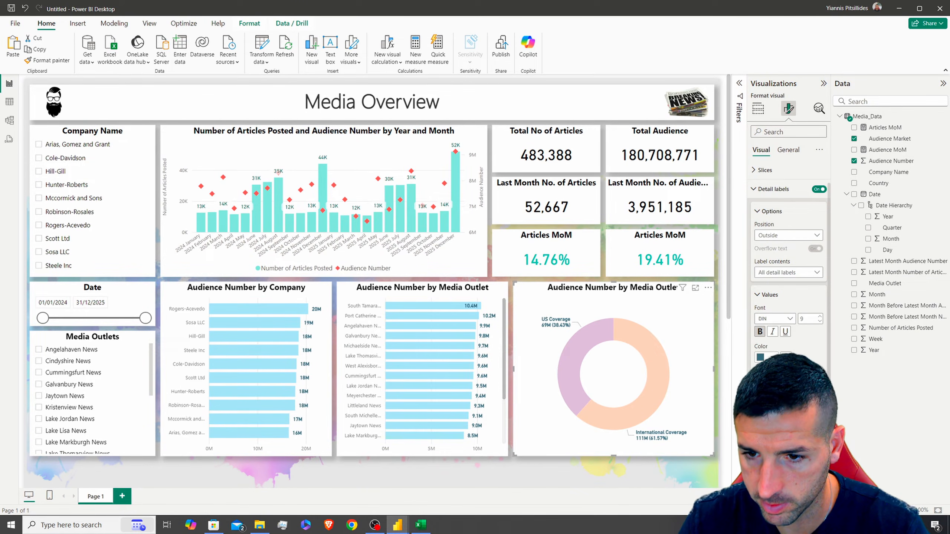
left_click(820, 317)
left_click(819, 317)
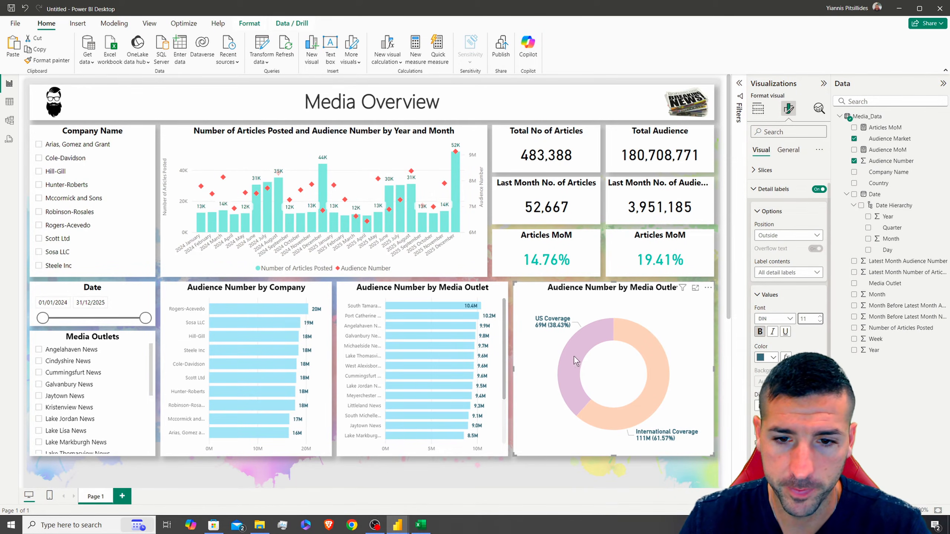
Recolour the slices: International Coverage teal and US Coverage light blue
left_click(772, 191)
left_click(773, 195)
left_click(771, 237)
left_click(795, 294)
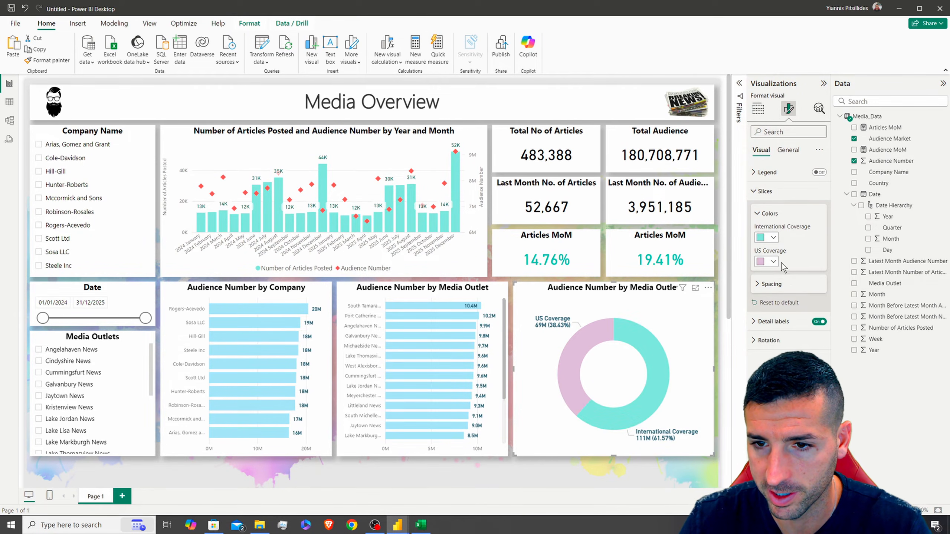
left_click(773, 262)
left_click(857, 316)
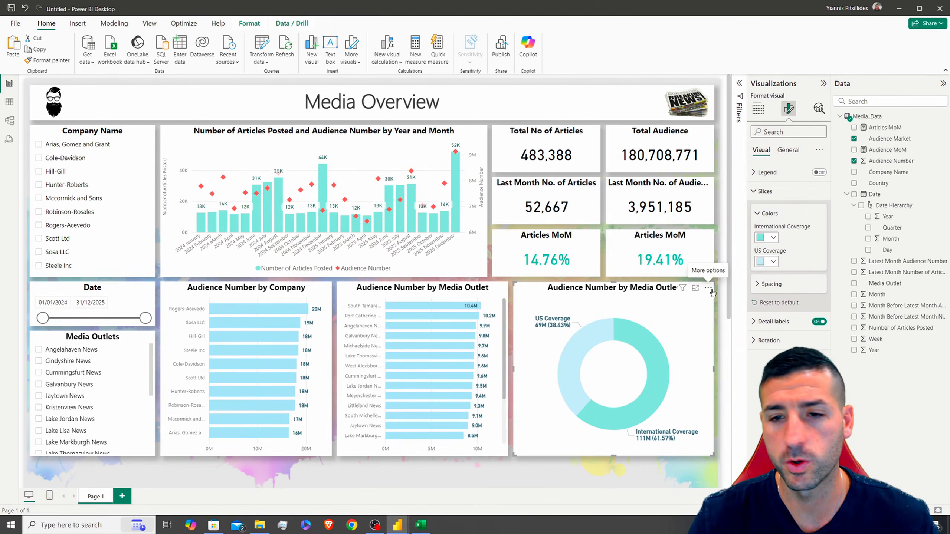
scroll(716, 285, "down", 2)
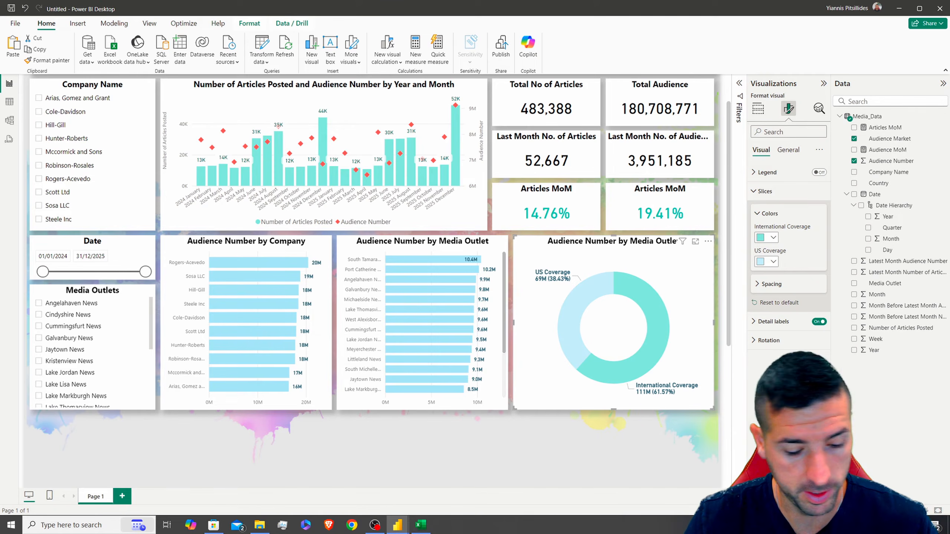
Replace the donut's title text with 'Audience by Market'
left_click(788, 150)
left_click(763, 191)
left_click(775, 239)
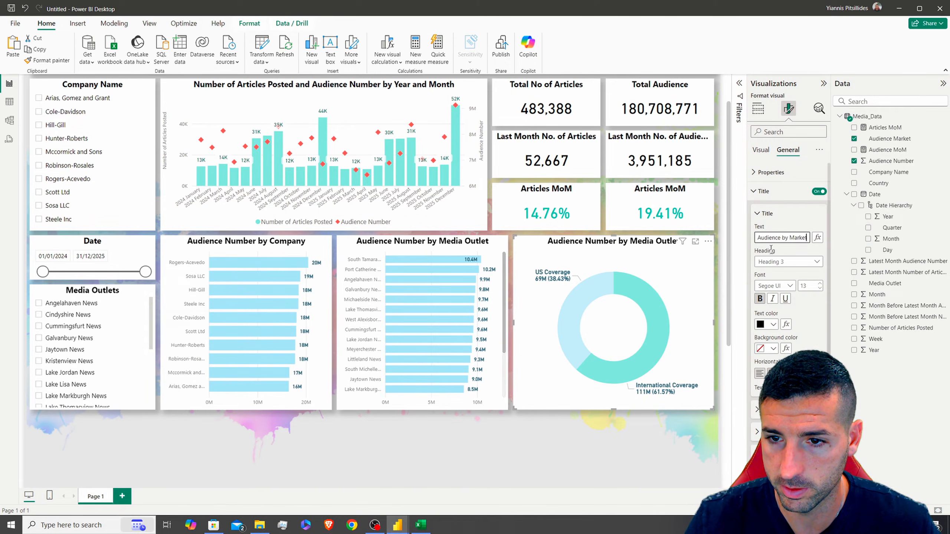
left_click(723, 338)
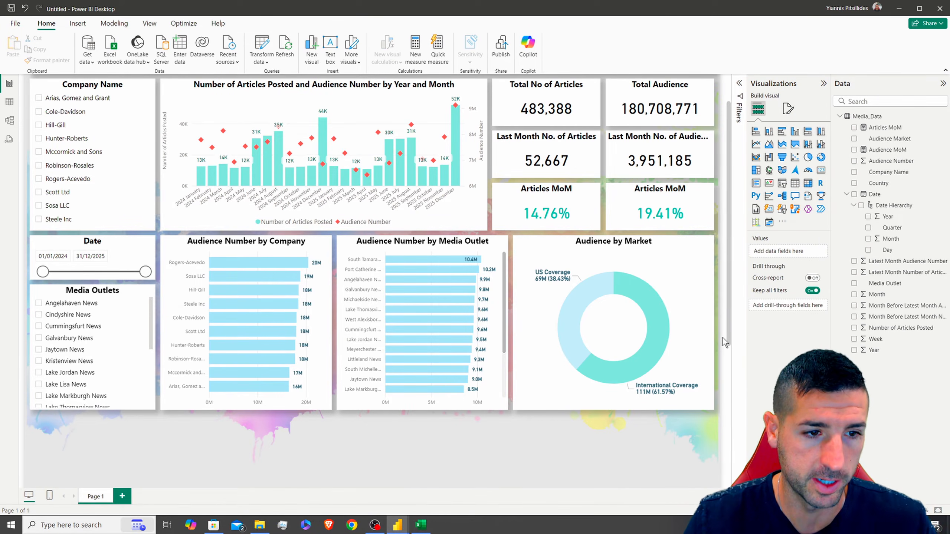
scroll(723, 338, "down", 5)
scroll(723, 338, "up", 6)
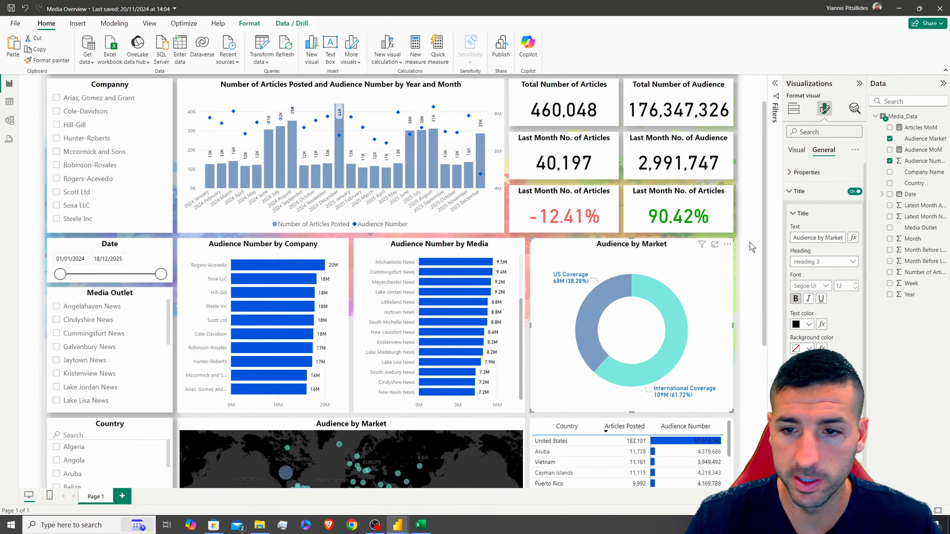
scroll(747, 240, "down", 5)
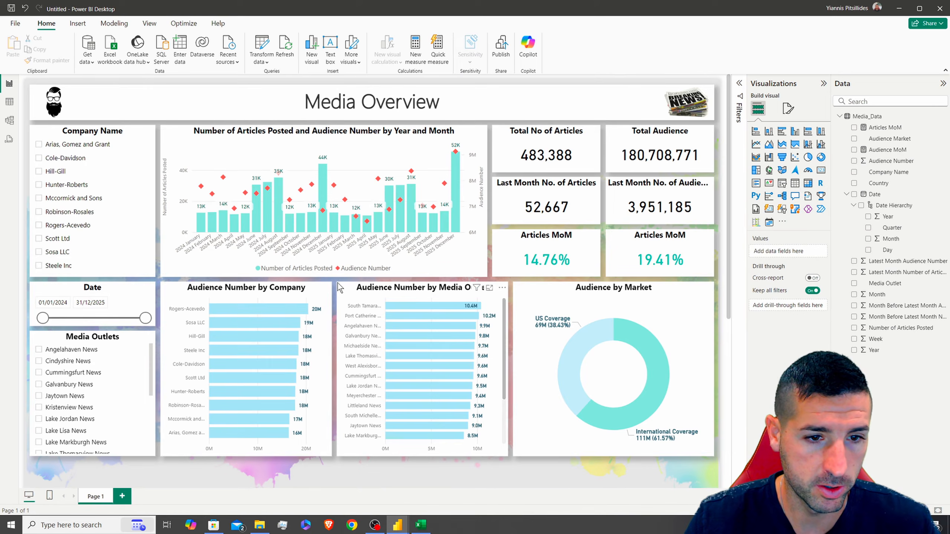
Duplicate the Media Outlets slicer below the original and set its height to 337
scroll(339, 284, "down", 5)
left_click(82, 106)
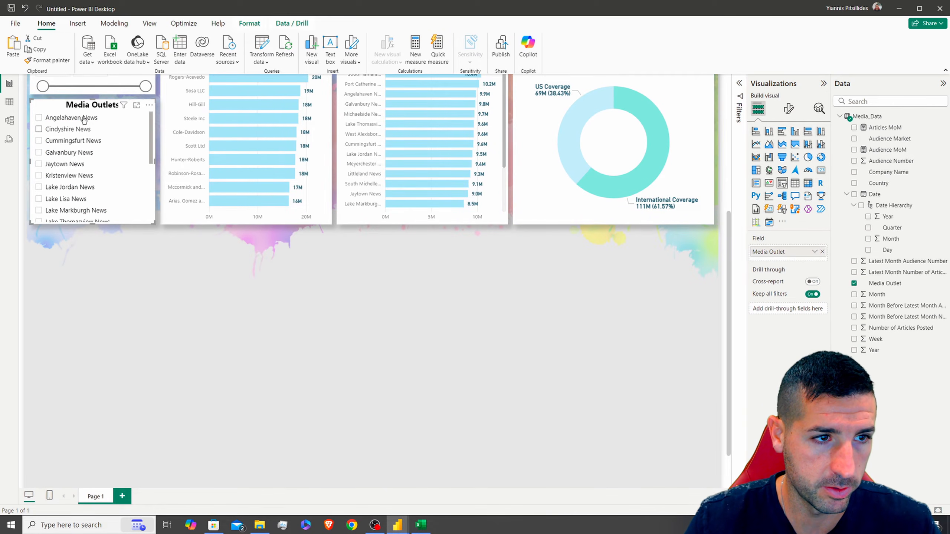
key("ctrl+v")
left_click_drag(87, 112, 80, 237)
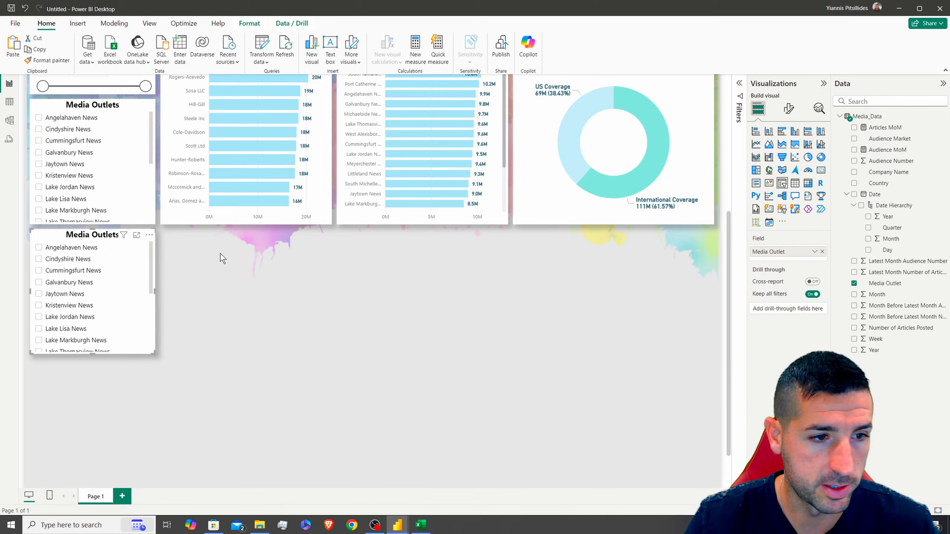
left_click(789, 109)
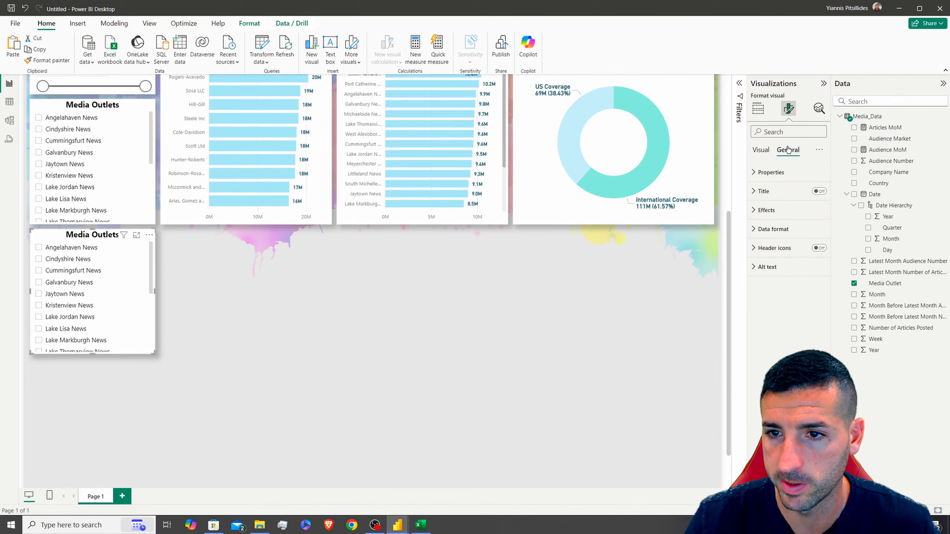
left_click(771, 172)
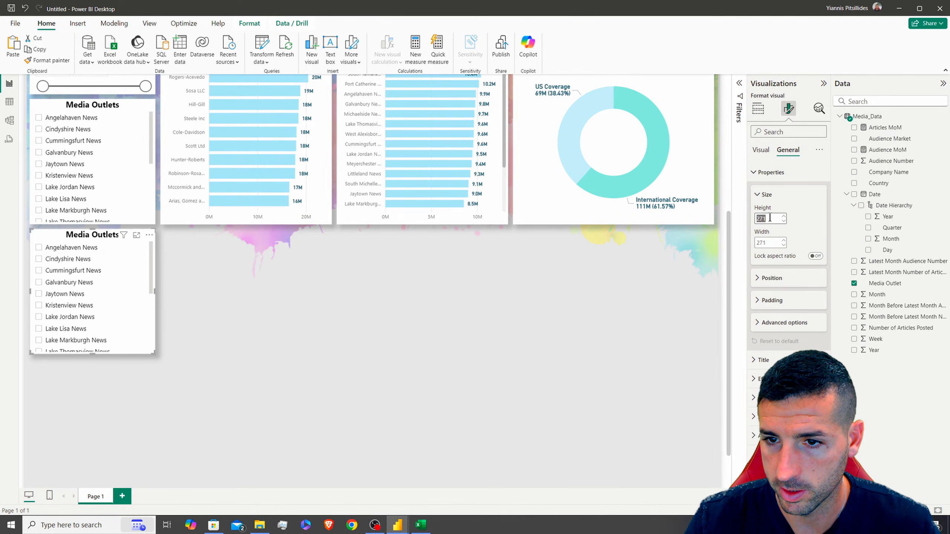
key("Return")
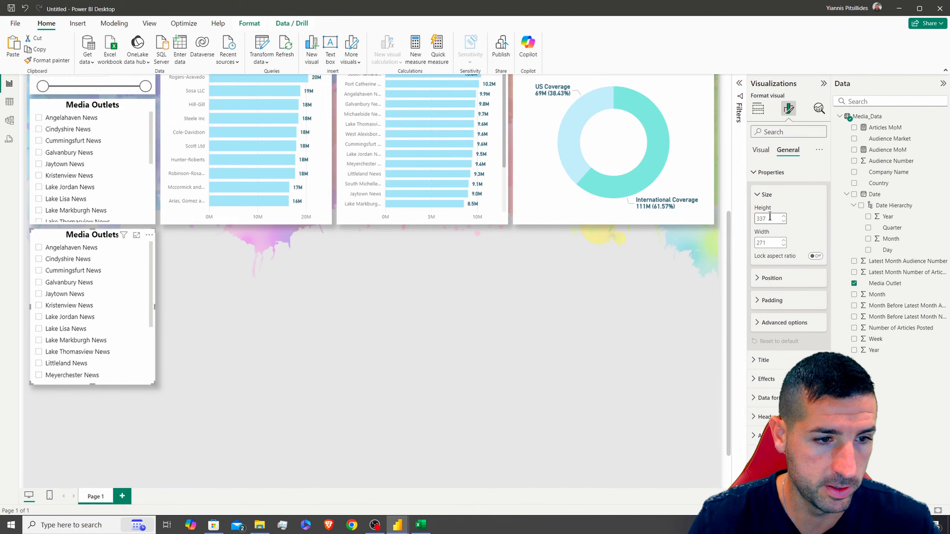
Swap the copy's field to Country and retitle it 'Country'
left_click(758, 112)
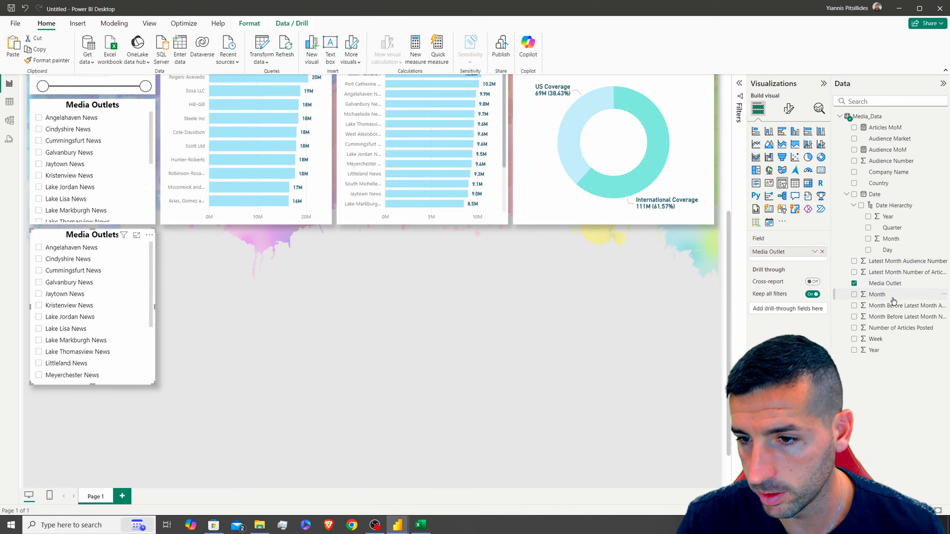
left_click_drag(800, 250, 800, 250)
left_click(789, 109)
left_click(788, 150)
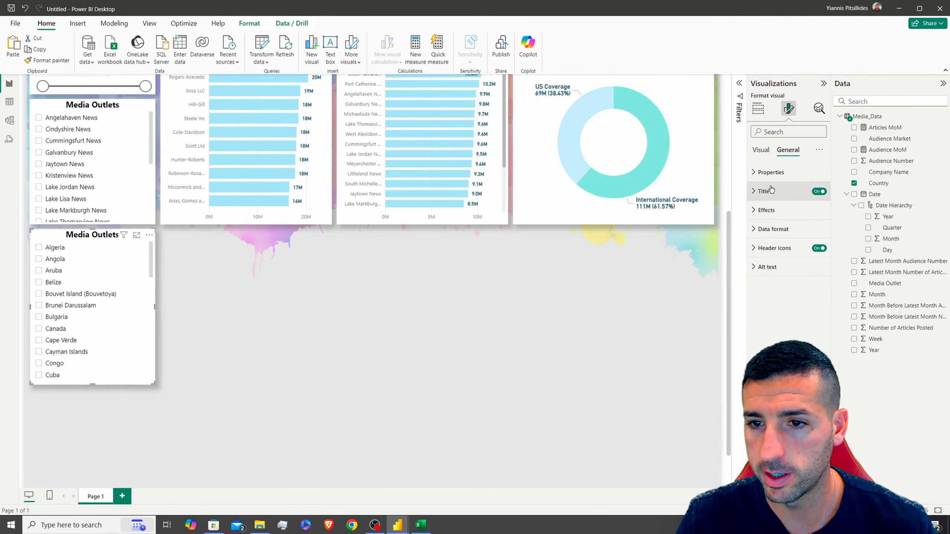
double_click(879, 183)
key("ctrl+c")
left_click(782, 240)
key("ctrl+a")
key("ctrl+v")
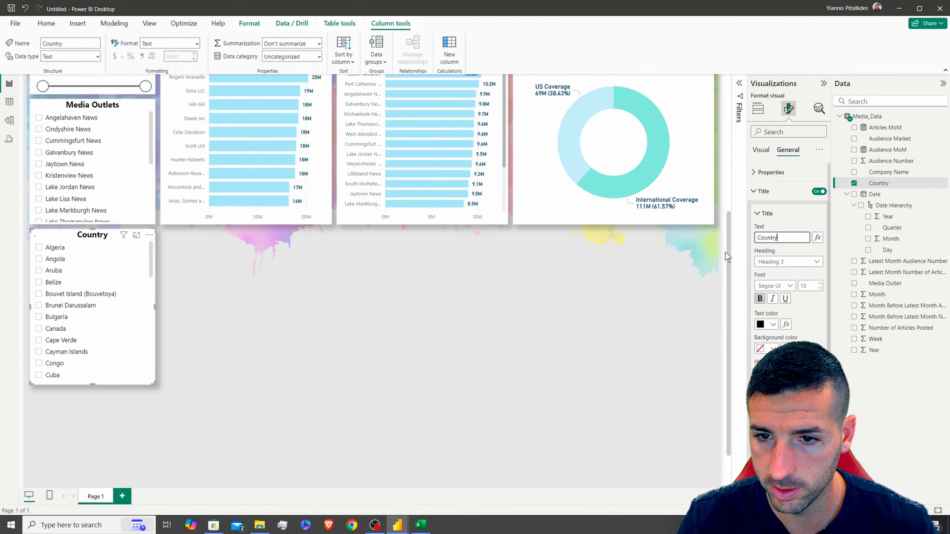
left_click(724, 241)
scroll(247, 304, "up", 3)
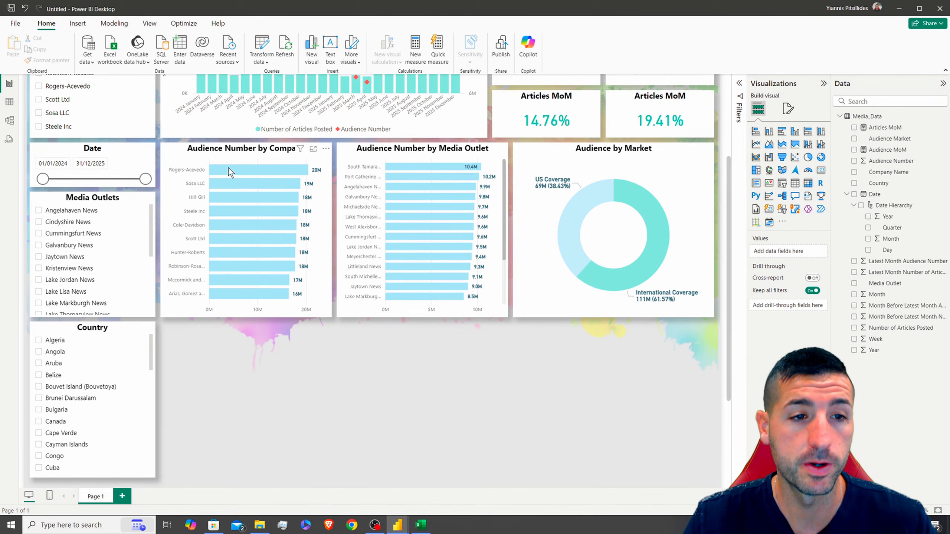
Copy the company bar chart beside the Country slicer and widen it
left_click(279, 190)
key("ctrl+c")
key("ctrl+v")
left_click_drag(265, 174, 254, 329)
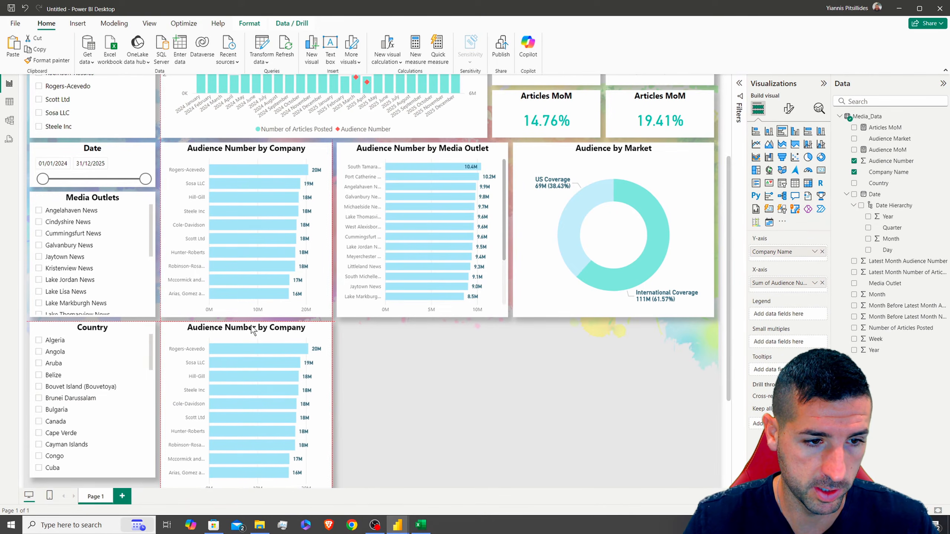
scroll(253, 330, "down", 3)
left_click_drag(330, 399, 507, 384)
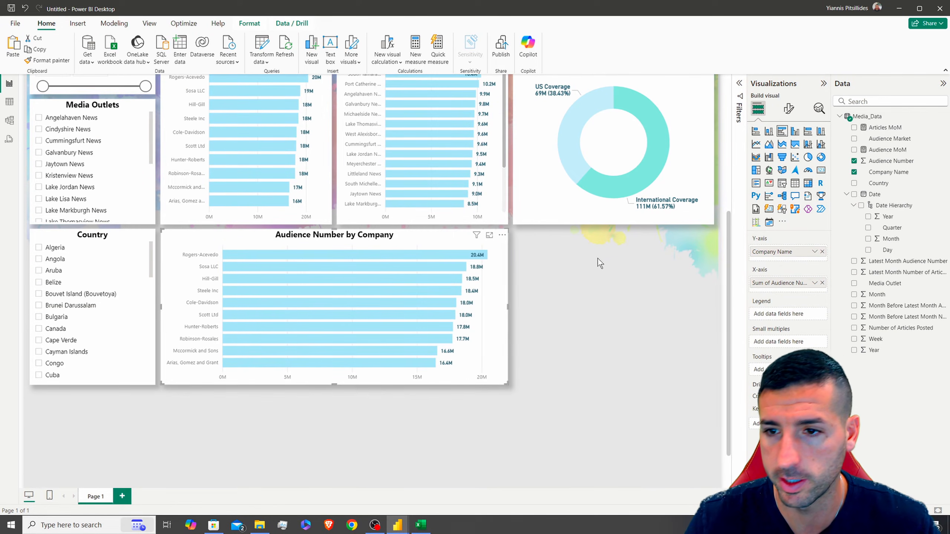
Convert the copy to a map with bubbles placed by Country and sized by Audience Number
left_click(770, 171)
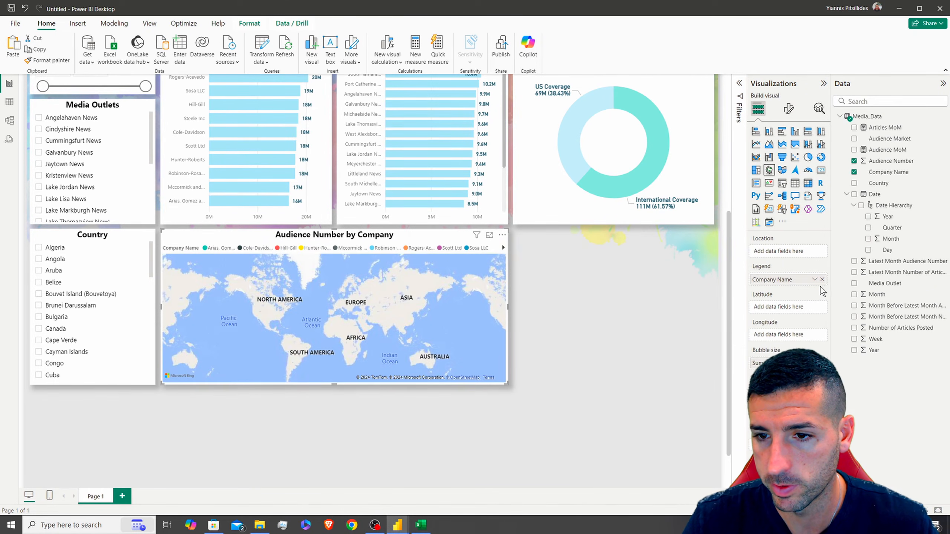
left_click(823, 280)
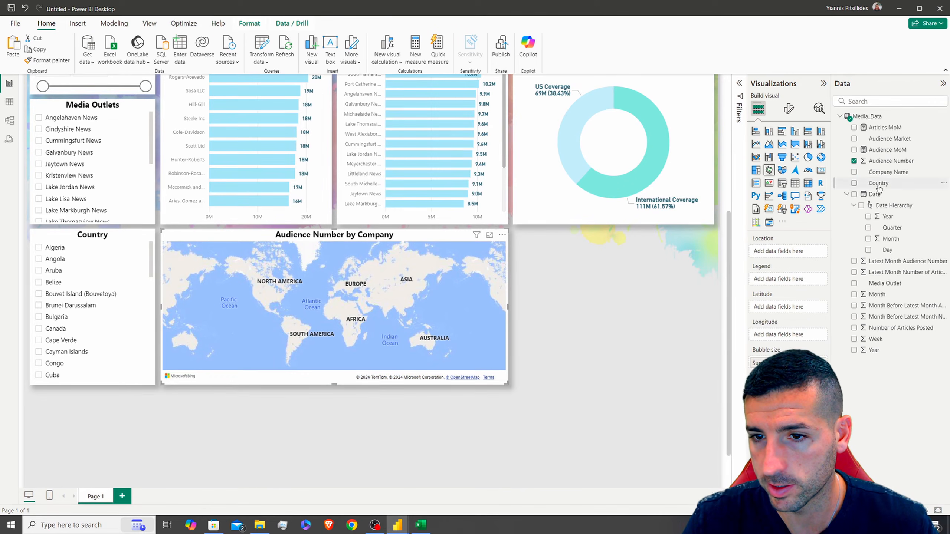
left_click(880, 184)
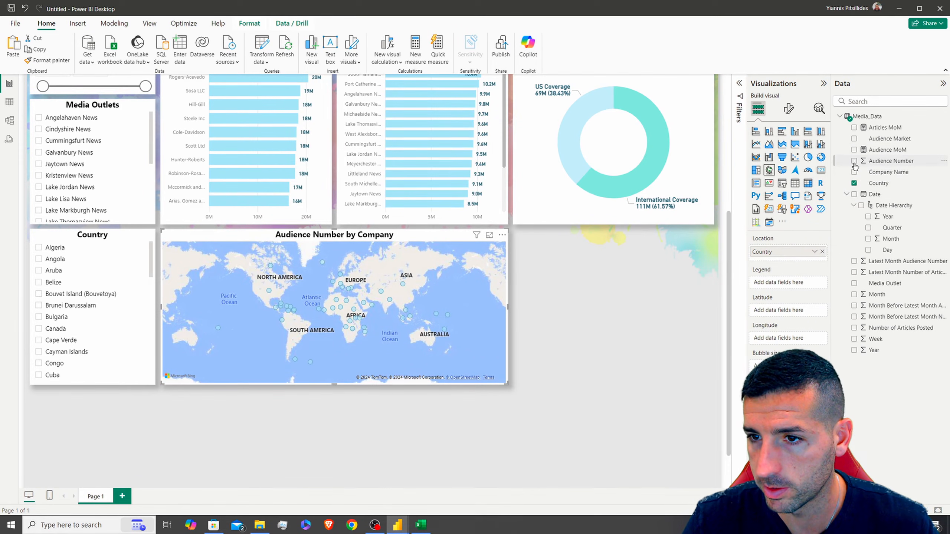
left_click(854, 161)
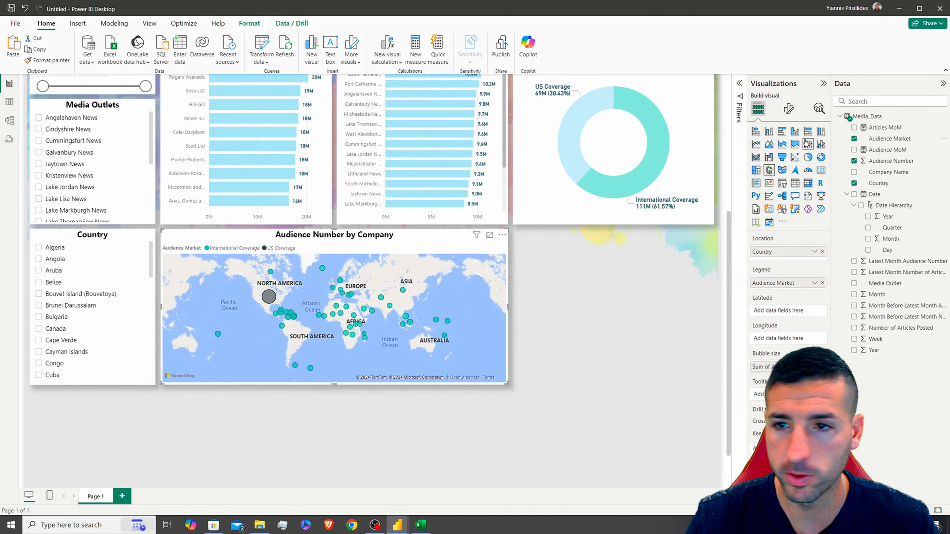
Switch the map to the Dark map style
left_click(789, 108)
left_click(774, 172)
left_click(788, 219)
left_click(778, 241)
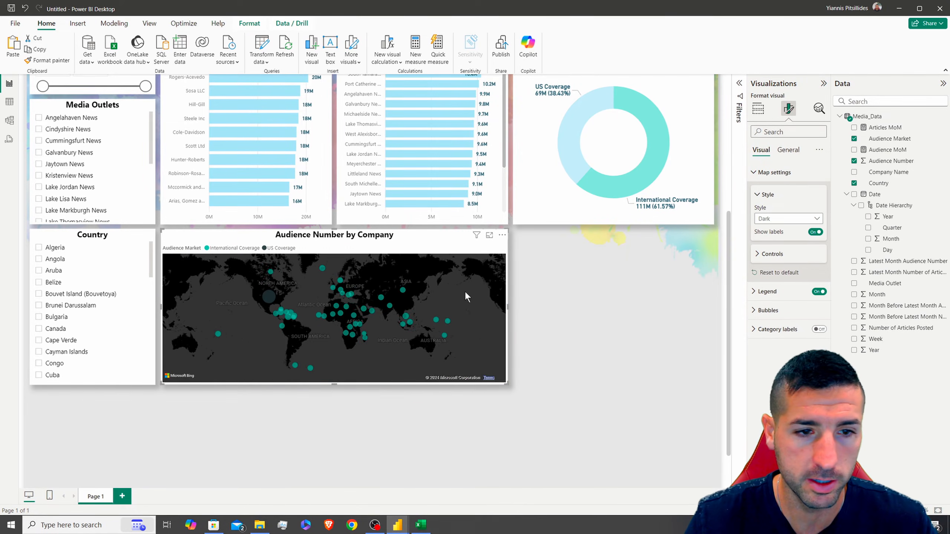
left_click(774, 172)
Place the map legend at Bottom center, set its text to 11, and hide its title
left_click(767, 191)
left_click(785, 238)
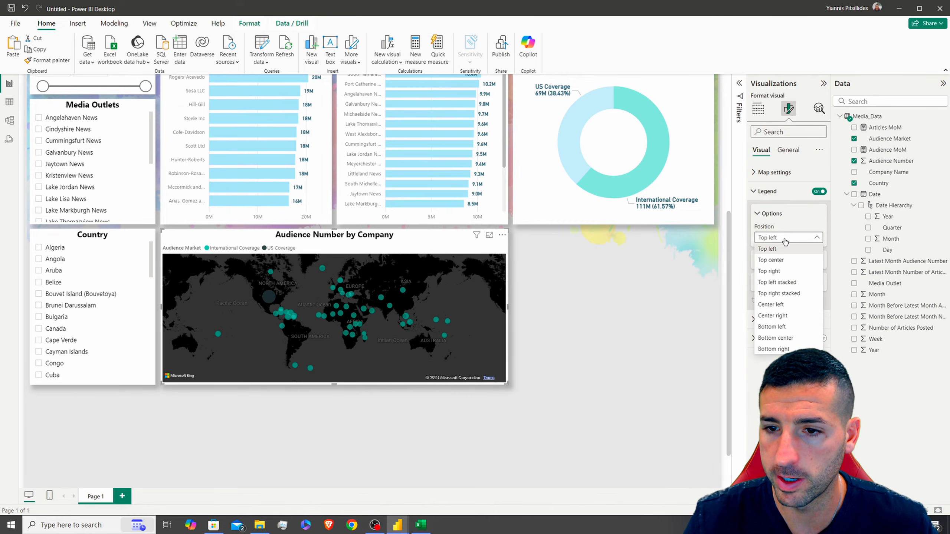
left_click(776, 338)
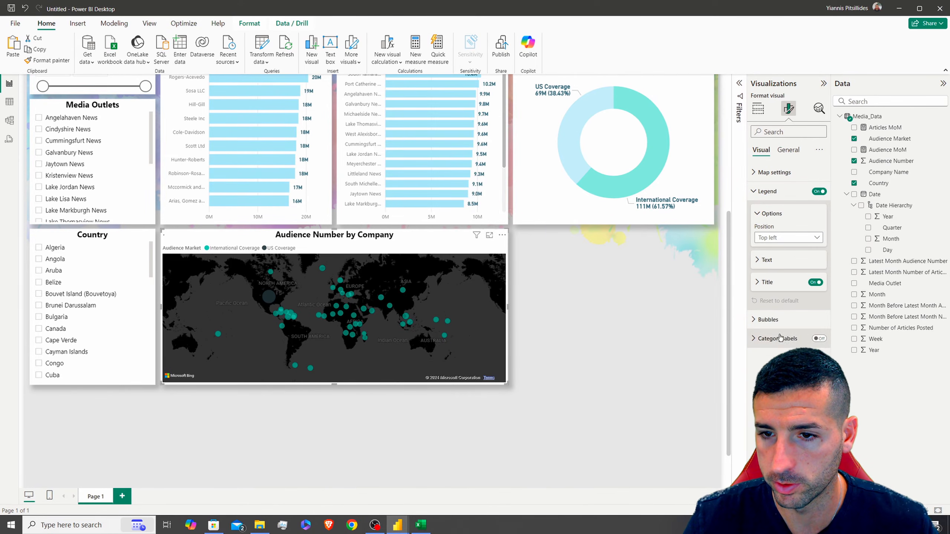
left_click(768, 263)
left_click(819, 282)
left_click(819, 282)
left_click(819, 282)
left_click(815, 345)
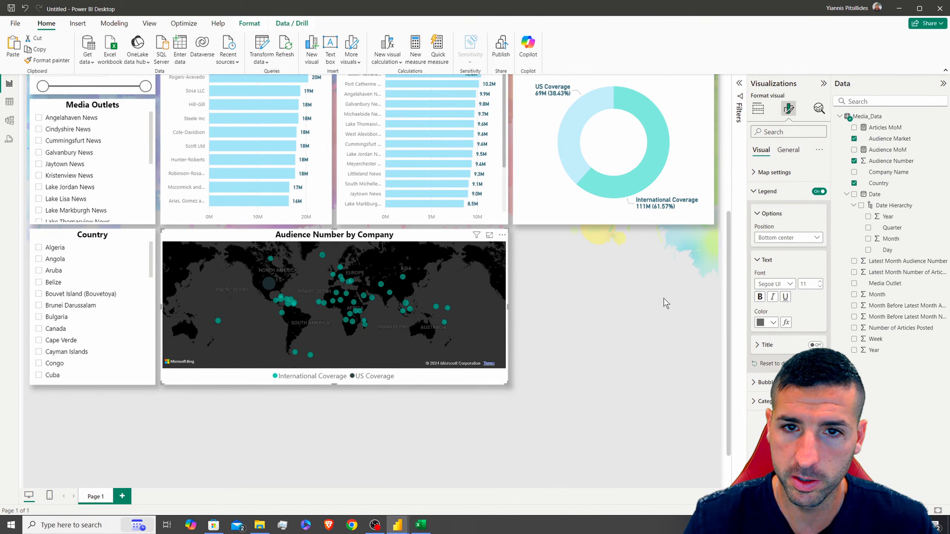
left_click(786, 193)
Make the US Coverage bubbles light blue, leaving International Coverage unchanged
left_click(776, 173)
left_click(776, 173)
left_click(771, 210)
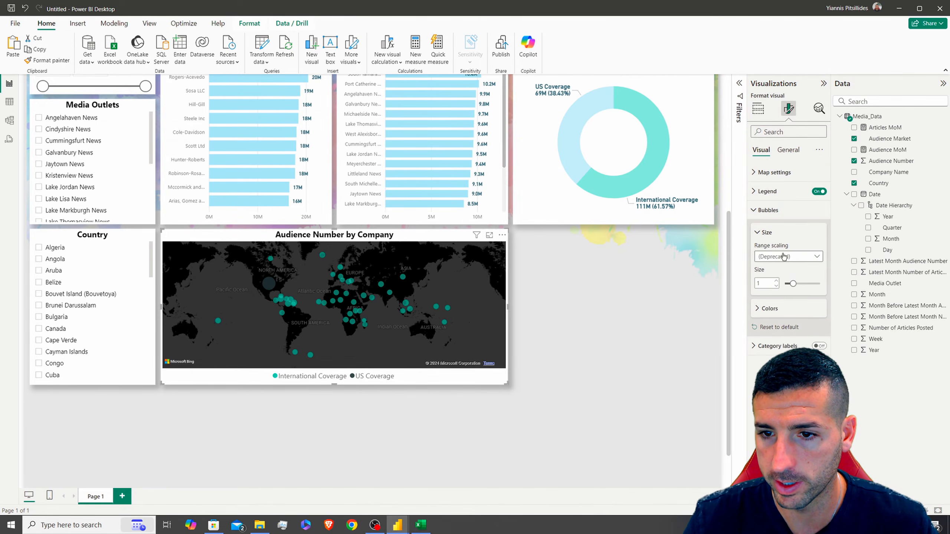
left_click(770, 309)
left_click(772, 335)
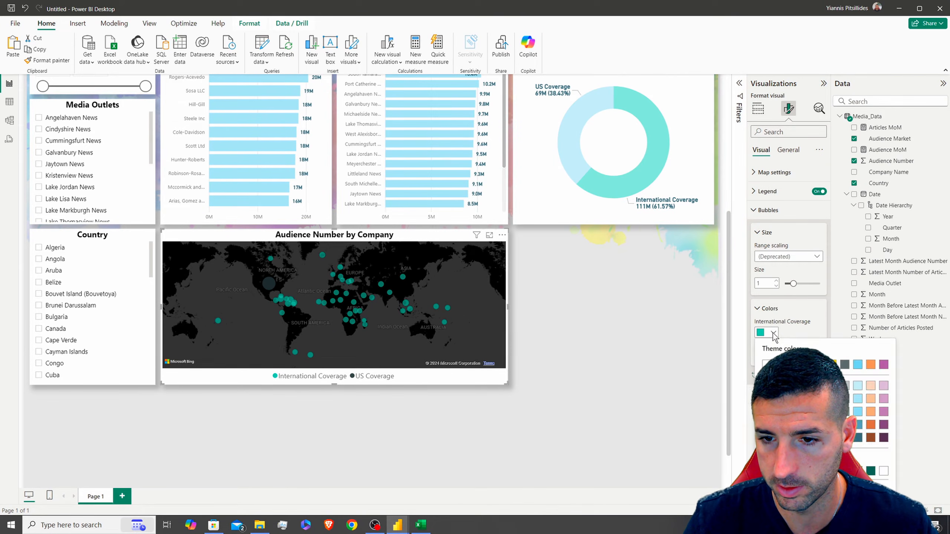
left_click(800, 373)
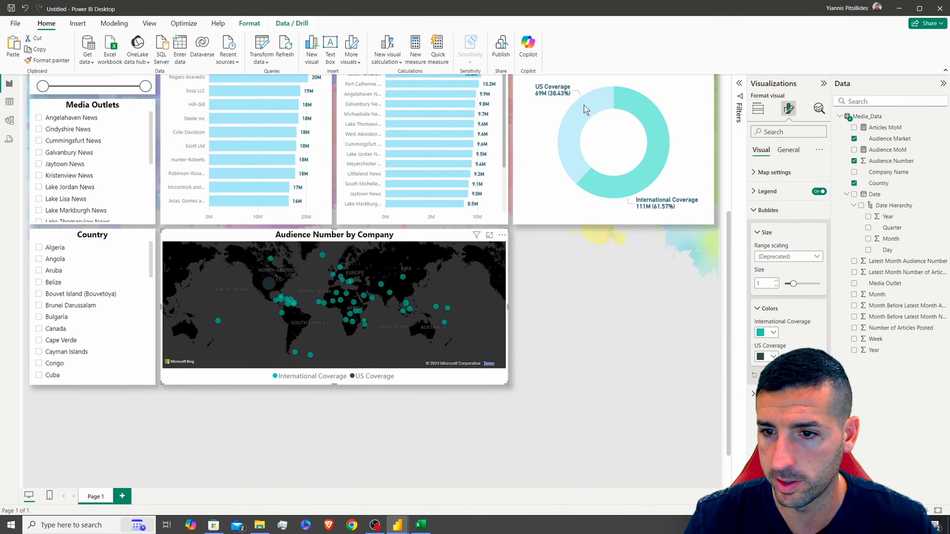
left_click(772, 357)
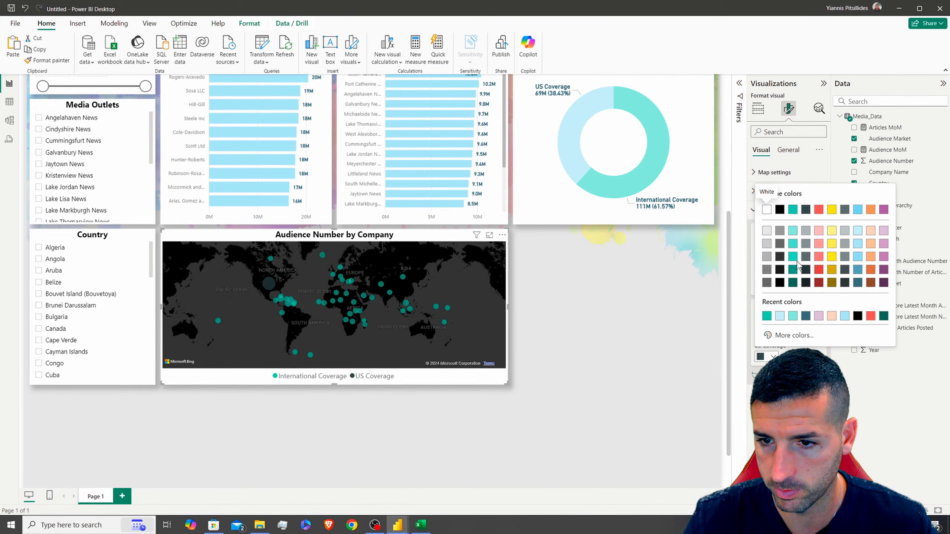
left_click(859, 231)
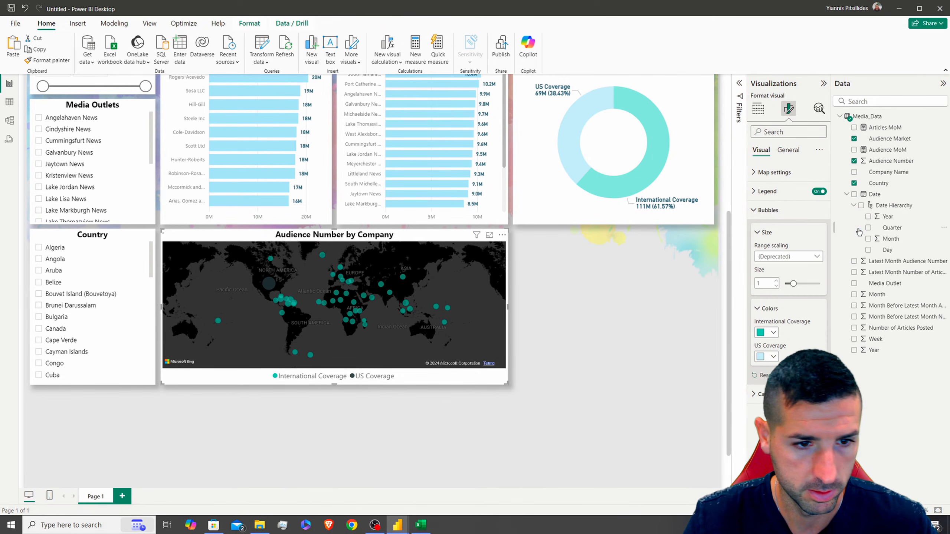
left_click(772, 357)
left_click(859, 244)
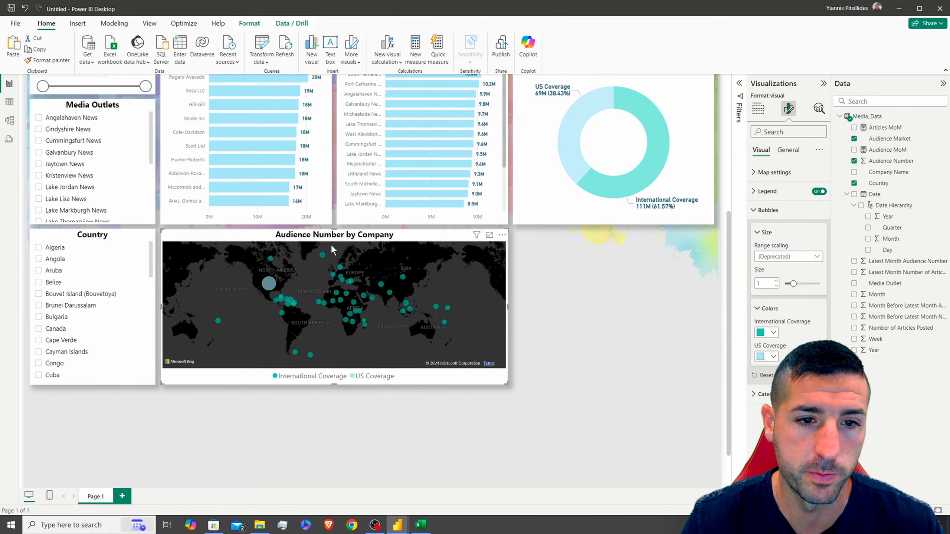
Rename the map's title to Audience by Country
left_click(785, 157)
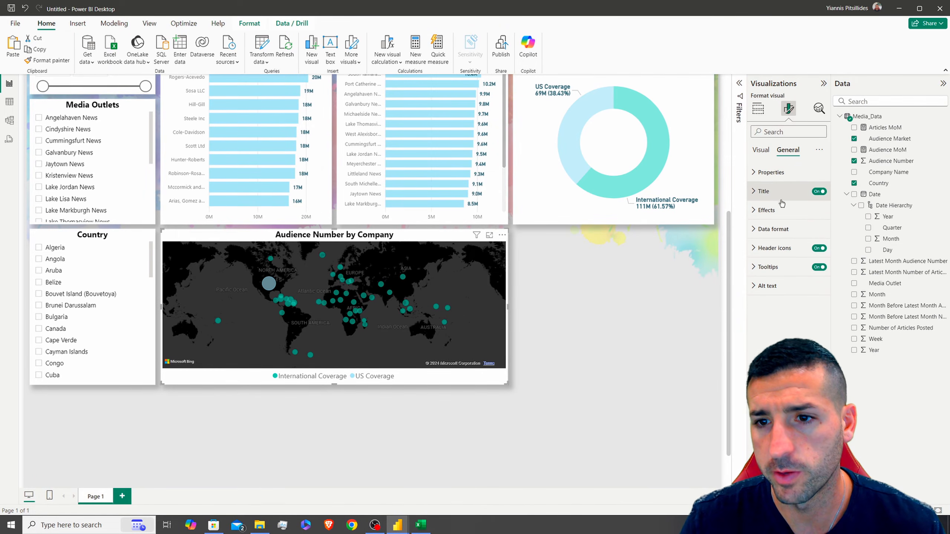
left_click(785, 191)
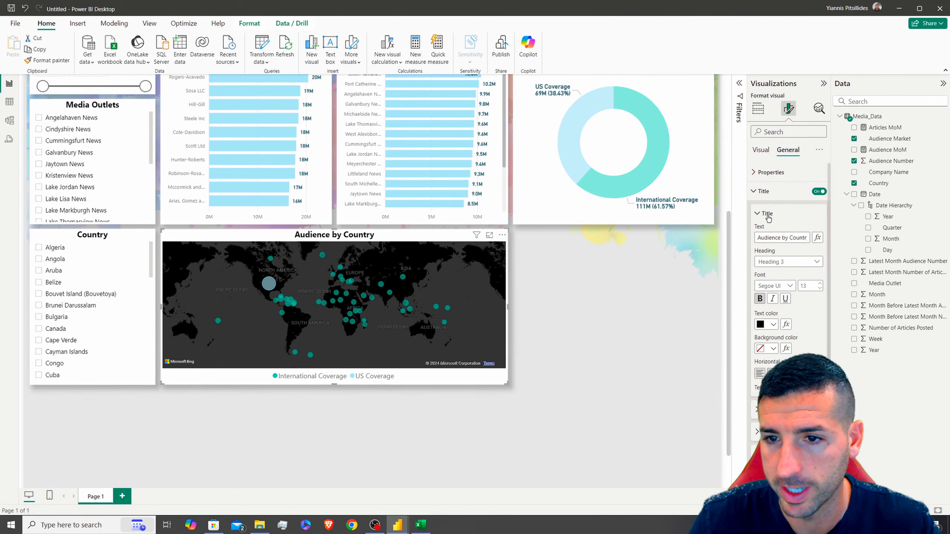
left_click(763, 192)
left_click(761, 150)
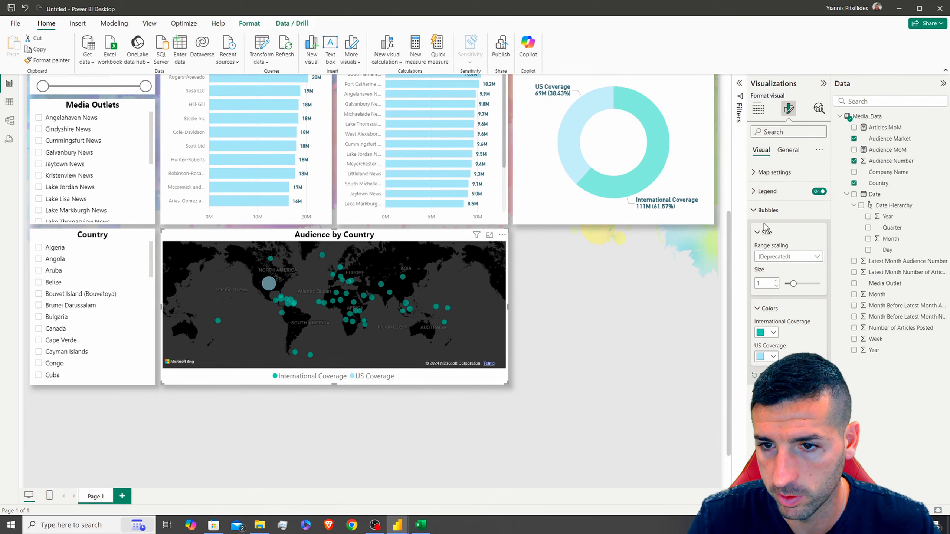
Show country category labels and test the Aruba, Brunei Darussalam, Galvanbury News and Jaytown News filters
left_click(765, 210)
left_click(820, 230)
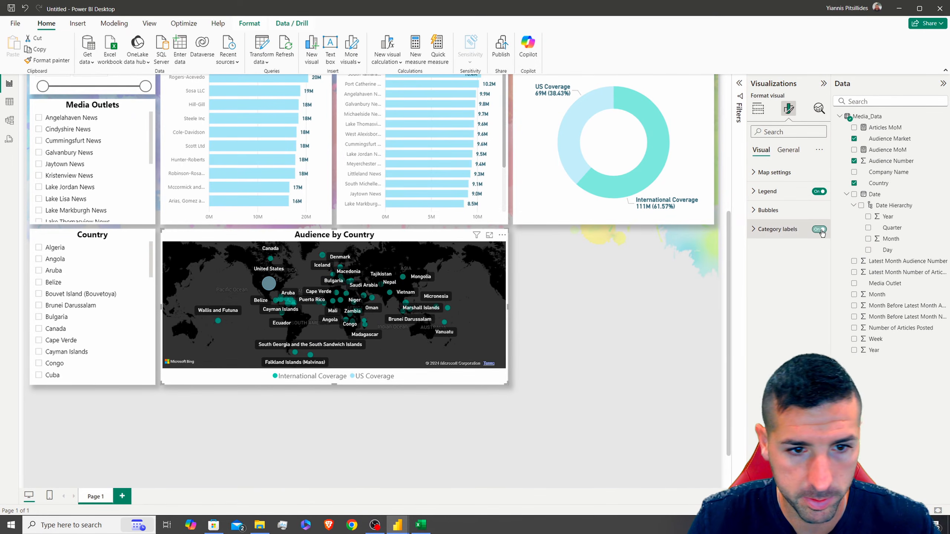
left_click(61, 271)
left_click(57, 307)
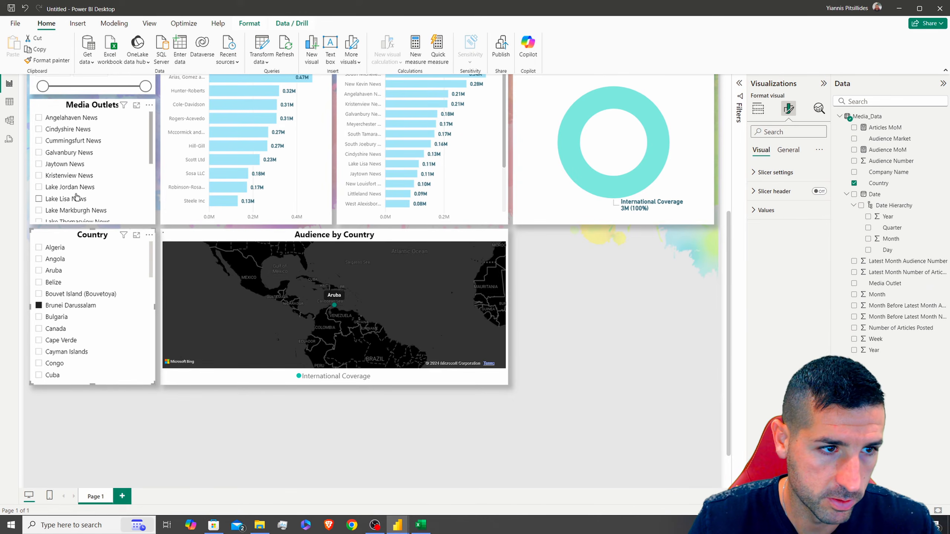
left_click(57, 308)
left_click(67, 153)
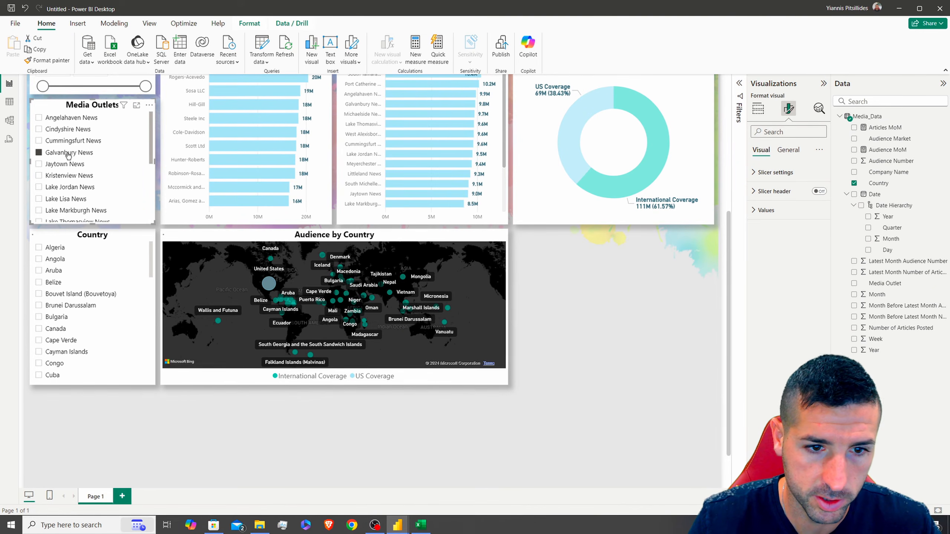
left_click(73, 130)
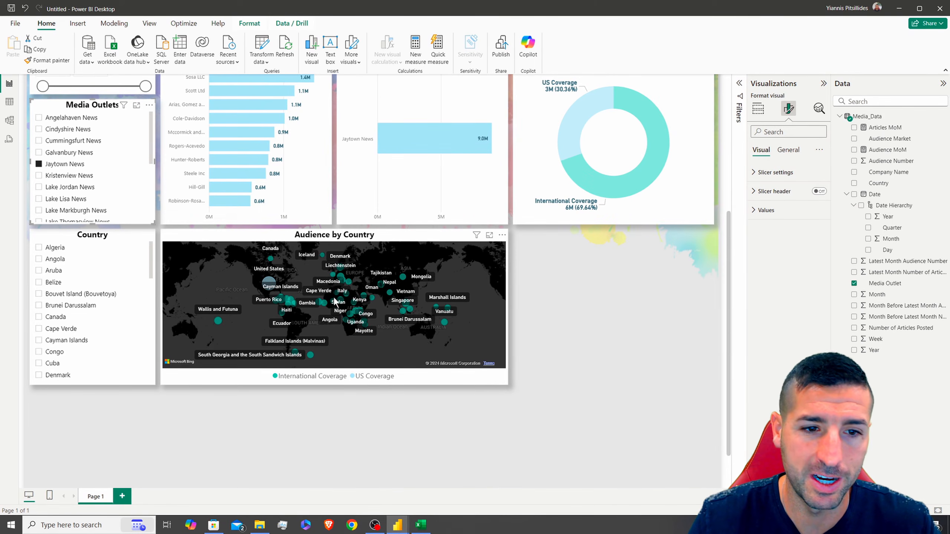
Turn the map's country labels off again and clear the Jaytown News filter
left_click(427, 239)
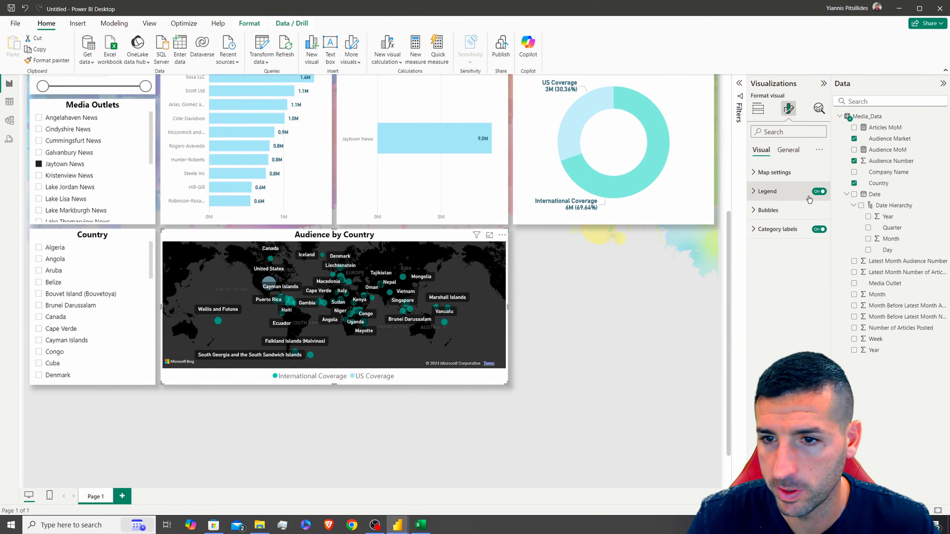
left_click(818, 231)
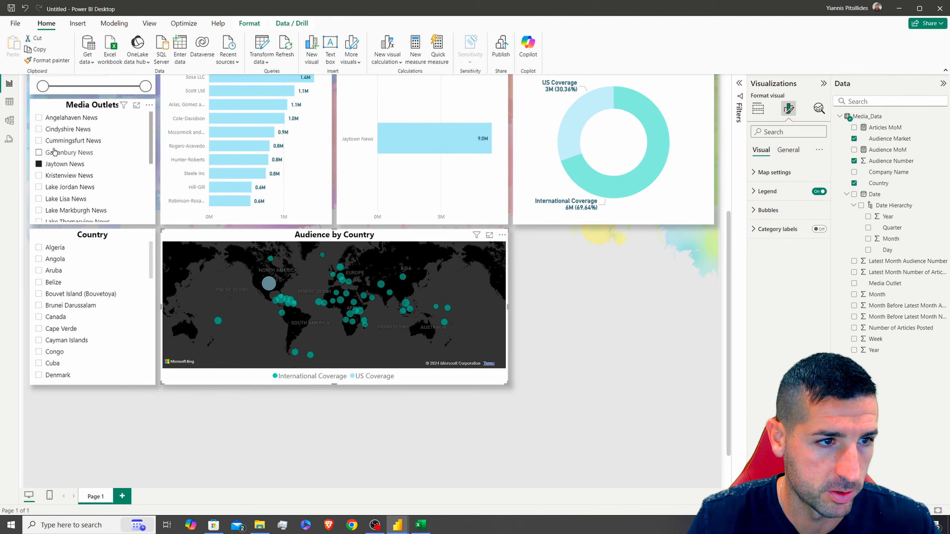
left_click(55, 165)
scroll(651, 228, "up", 3)
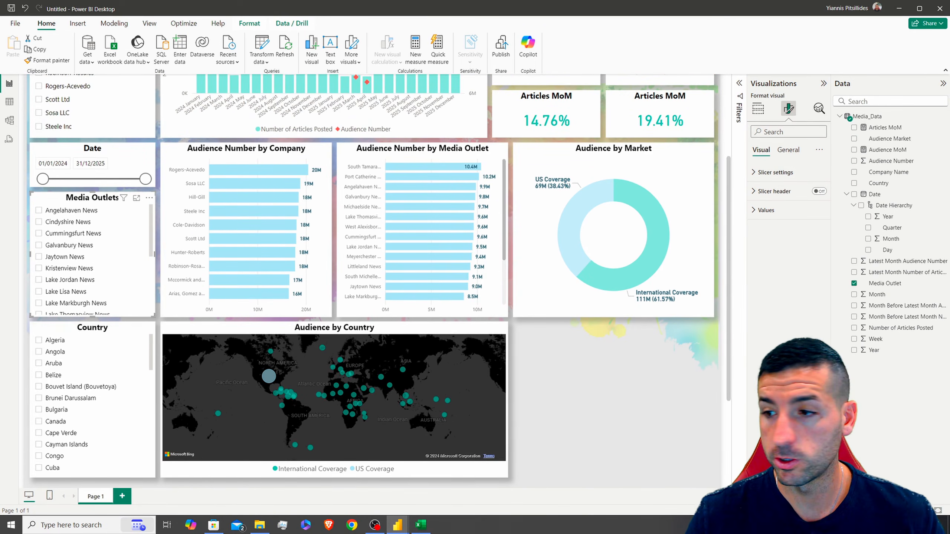
Copy the Audience by Country map and place a narrower copy beside it
scroll(424, 313, "down", 2)
left_click(420, 321)
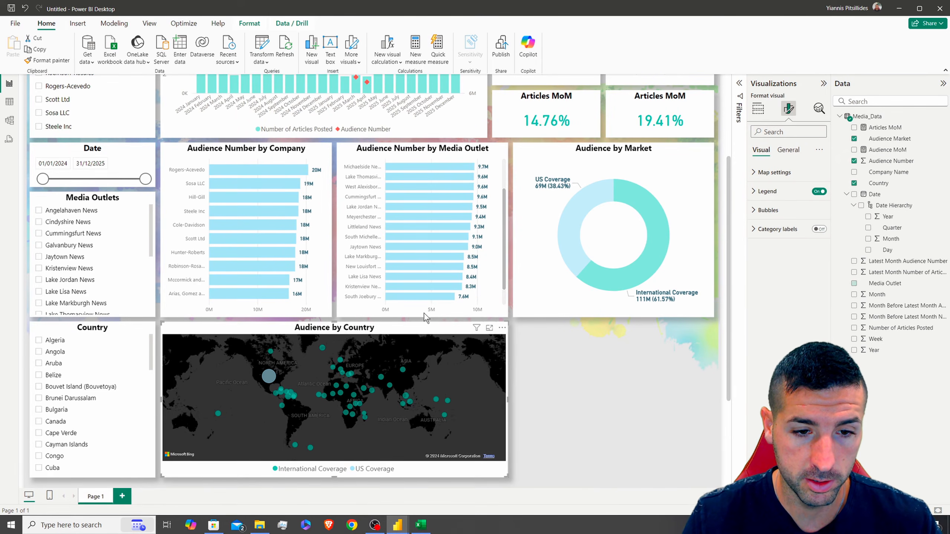
left_click_drag(474, 335, 606, 328)
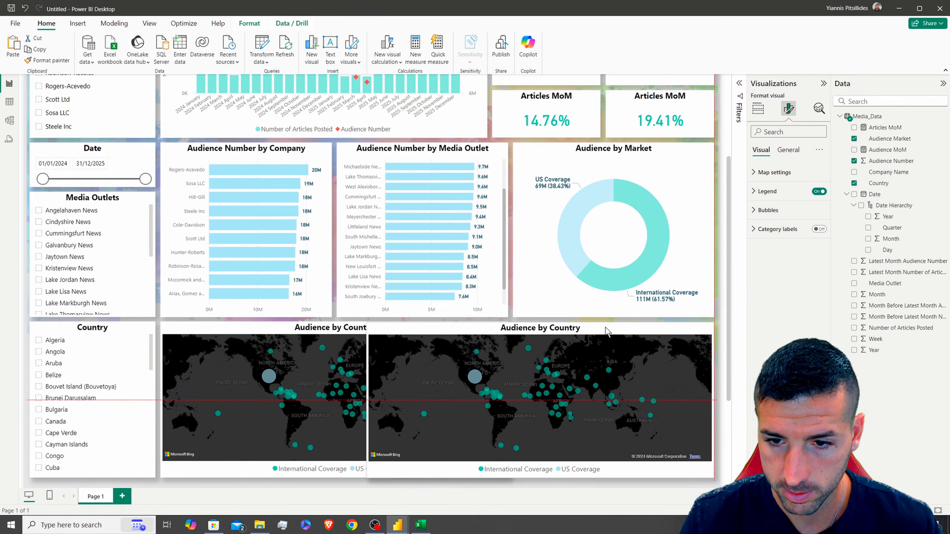
scroll(361, 355, "down", 1)
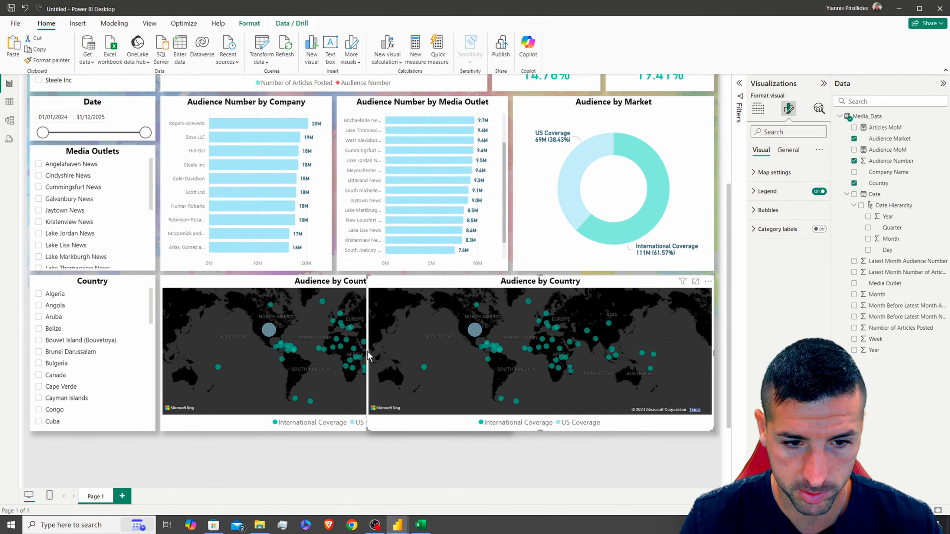
left_click_drag(367, 352, 514, 352)
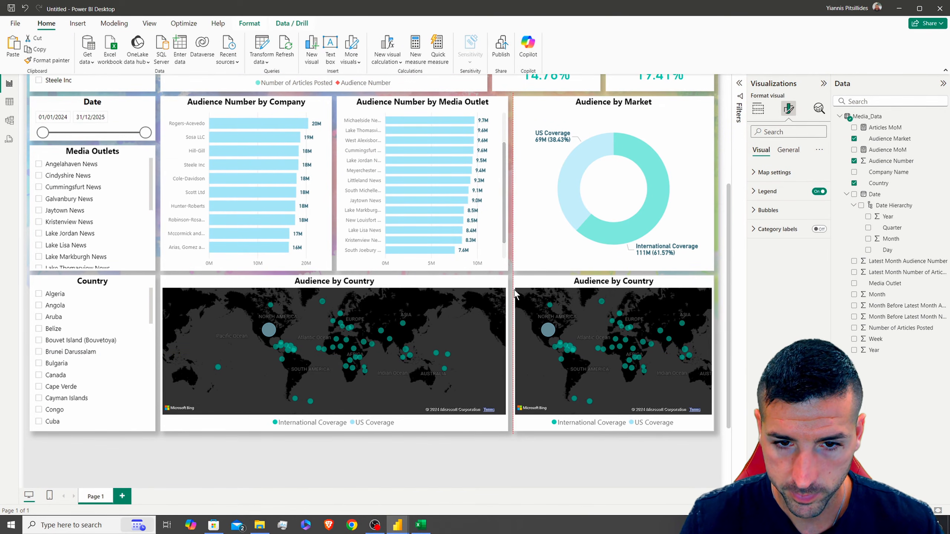
Convert the copy to a table, dropping Audience Market and adding Number of Articles Posted
left_click(759, 108)
left_click(795, 183)
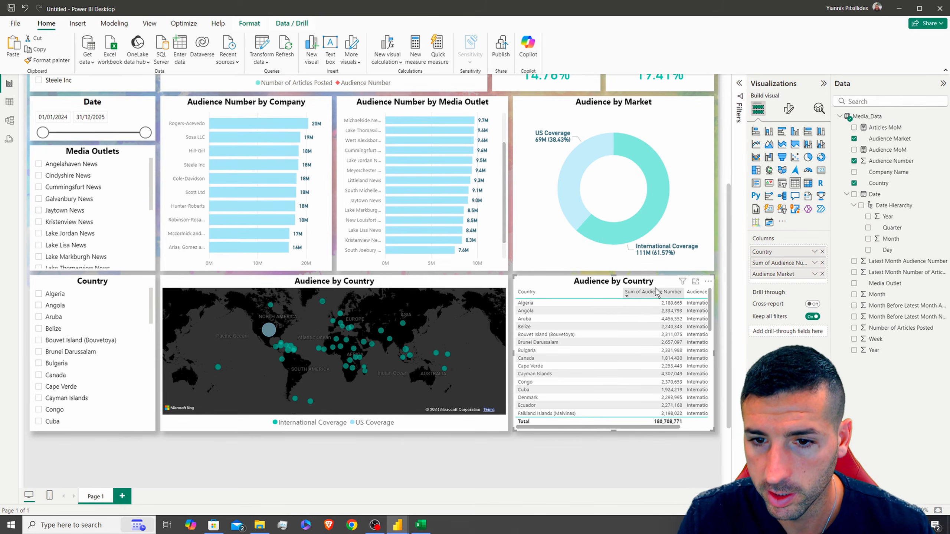
left_click(822, 274)
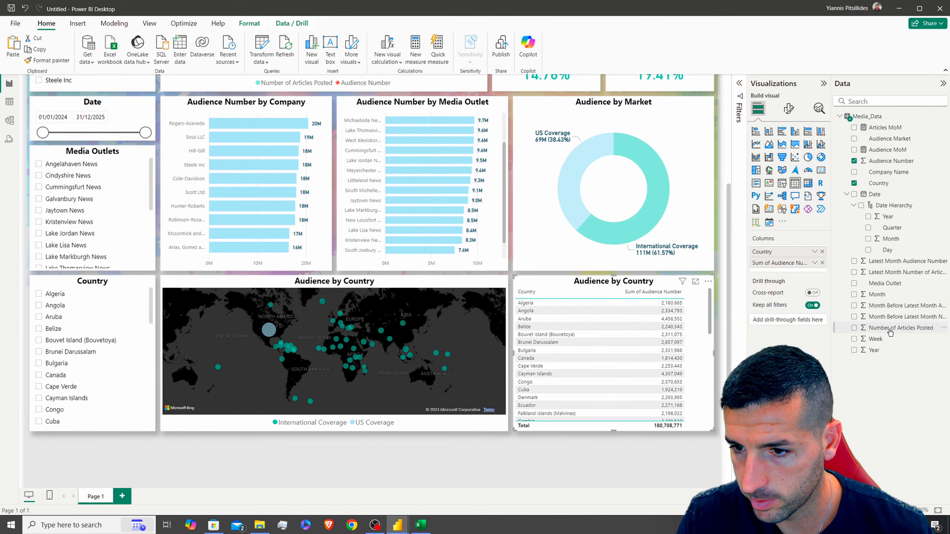
left_click_drag(890, 332, 776, 264)
Rename the table's columns to Audience Number and Articles Posted
double_click(775, 267)
left_click_drag(773, 265, 693, 259)
key("BackSpace")
key("Return")
double_click(790, 274)
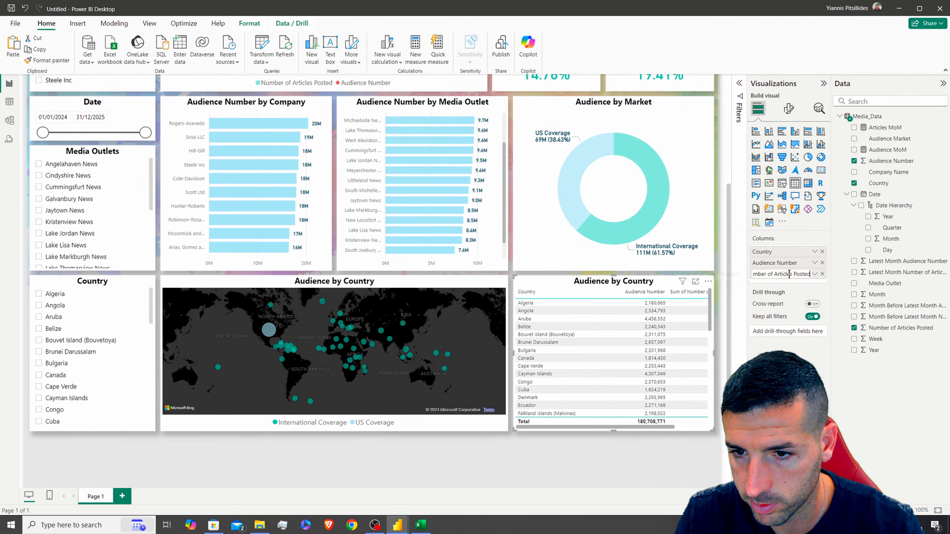
key("BackSpace")
key("Return")
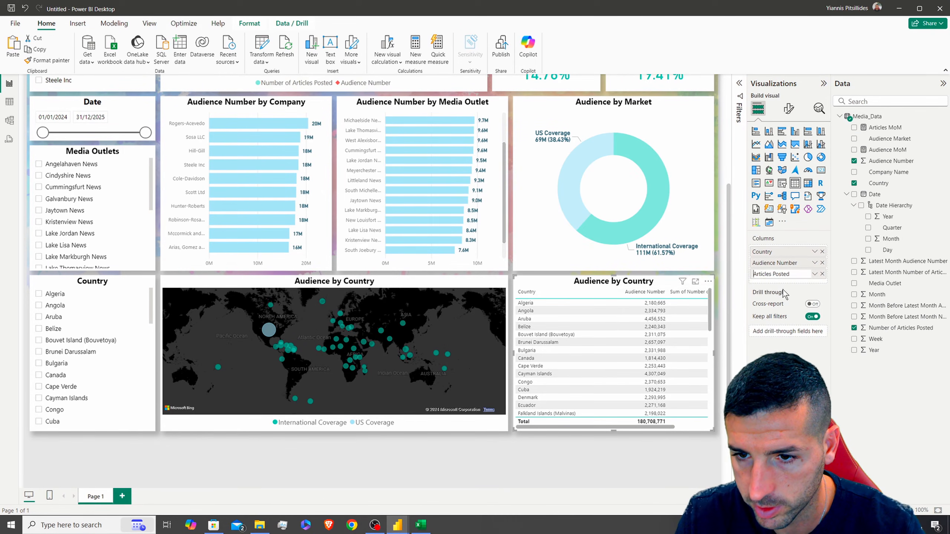
left_click(789, 108)
Apply the Minimal style preset to the table and narrow its Country column
left_click(773, 172)
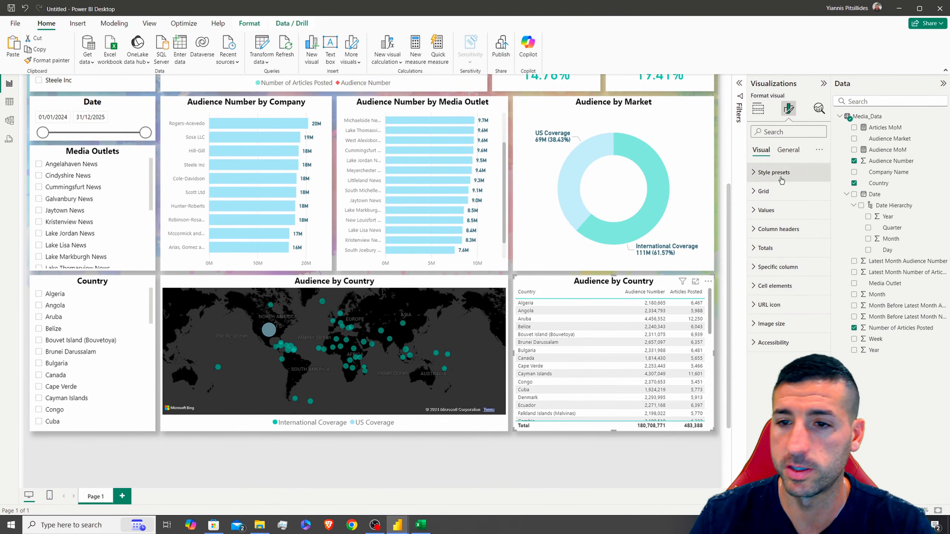
left_click(788, 204)
left_click(768, 237)
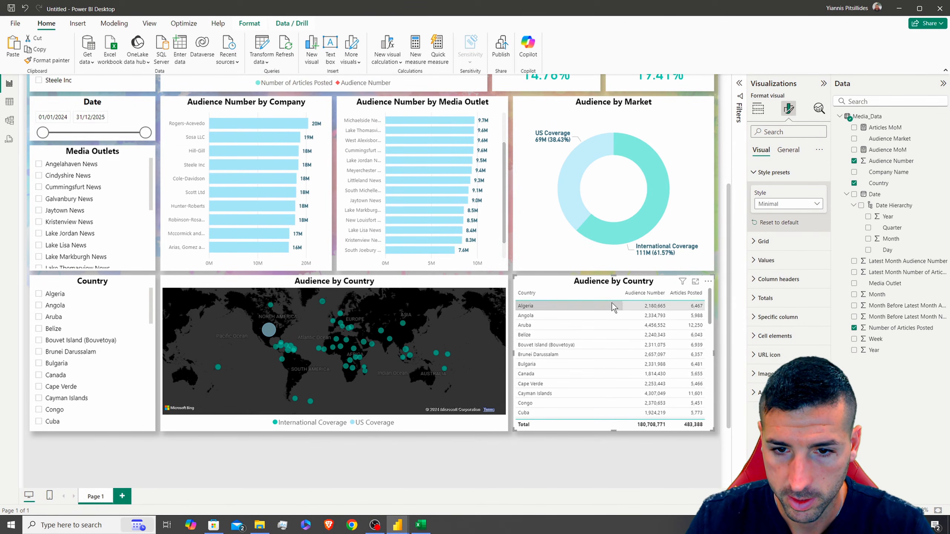
left_click_drag(622, 298, 701, 295)
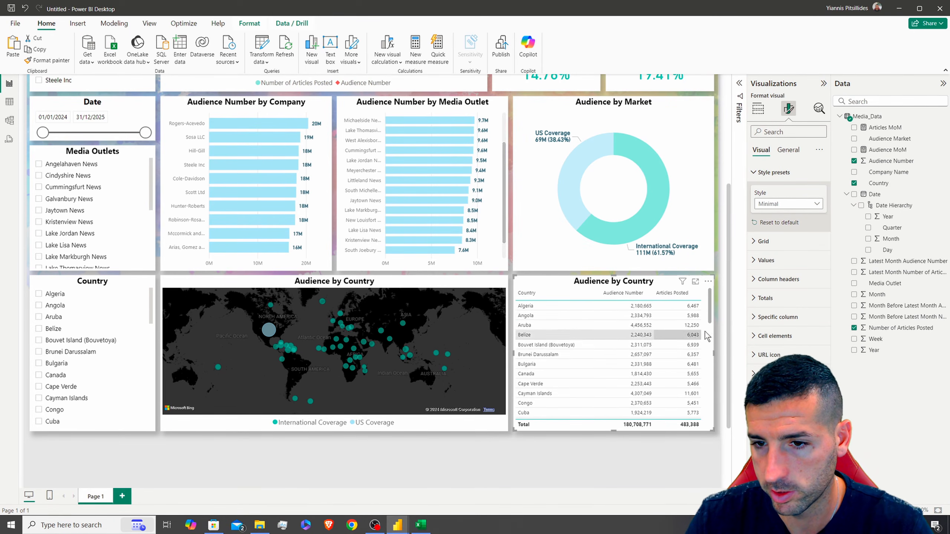
Add light blue data bars to Articles Posted and sort the table by it, highest first
left_click(789, 337)
scroll(790, 333, "down", 2)
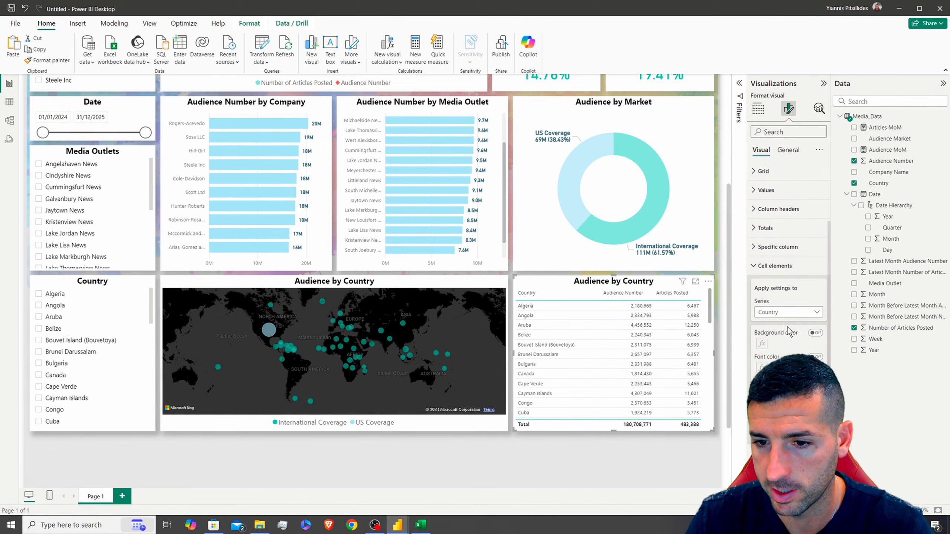
left_click(788, 313)
left_click(787, 346)
scroll(782, 299, "down", 1)
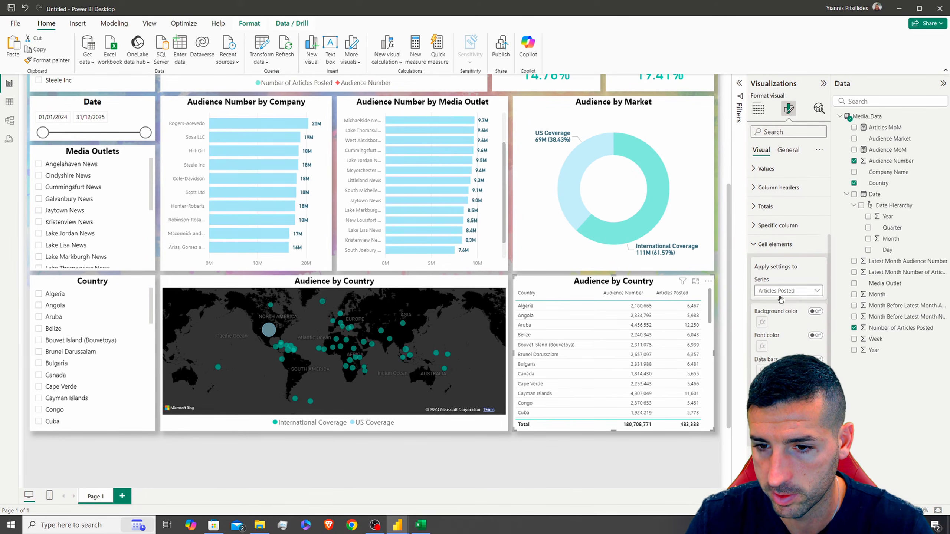
left_click(815, 357)
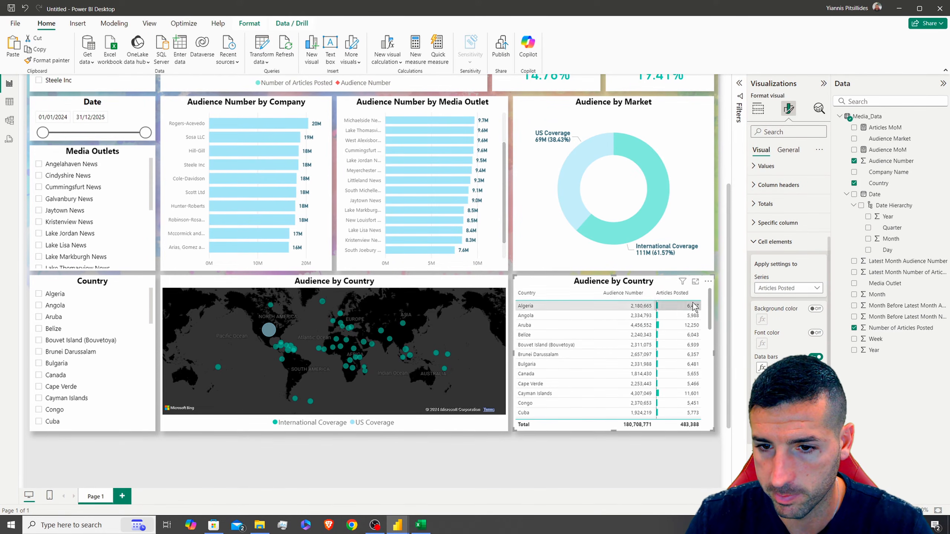
left_click(762, 368)
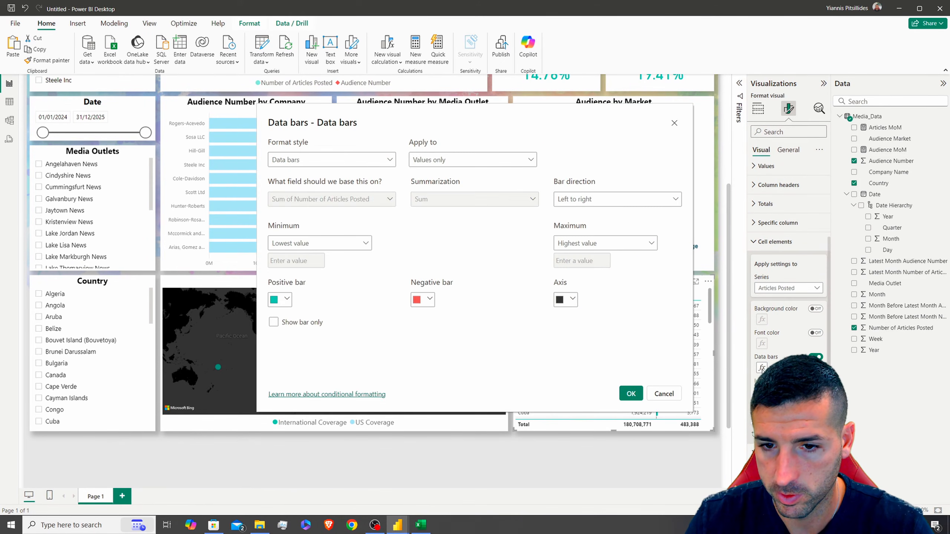
left_click(280, 299)
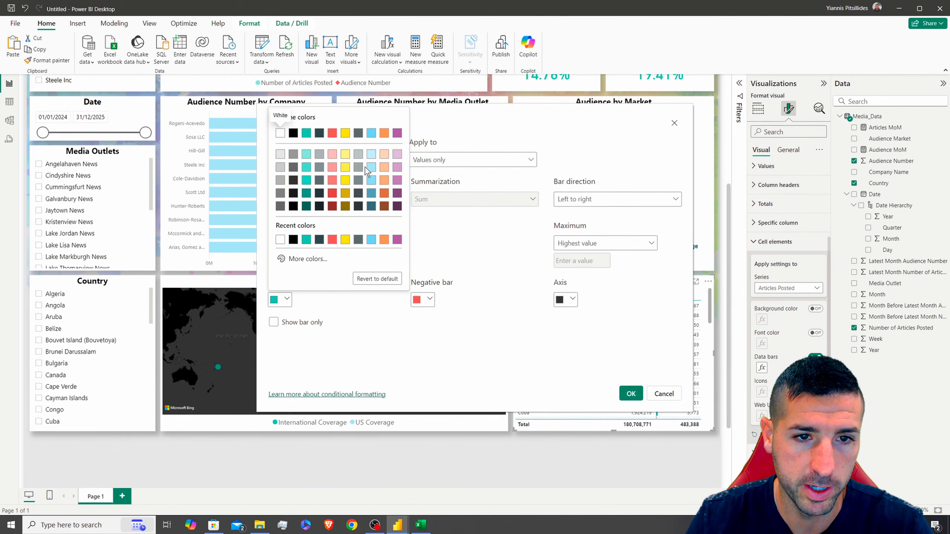
left_click(306, 133)
left_click(631, 393)
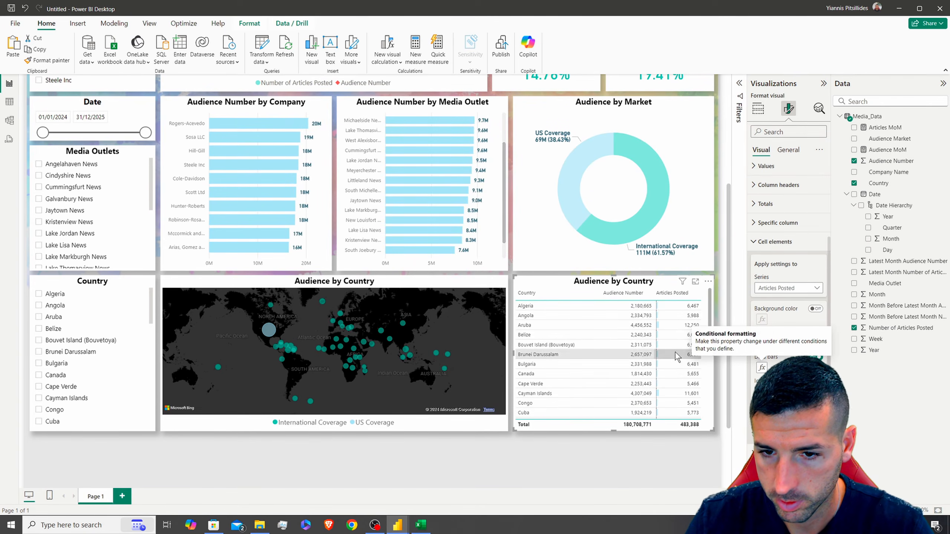
left_click(680, 294)
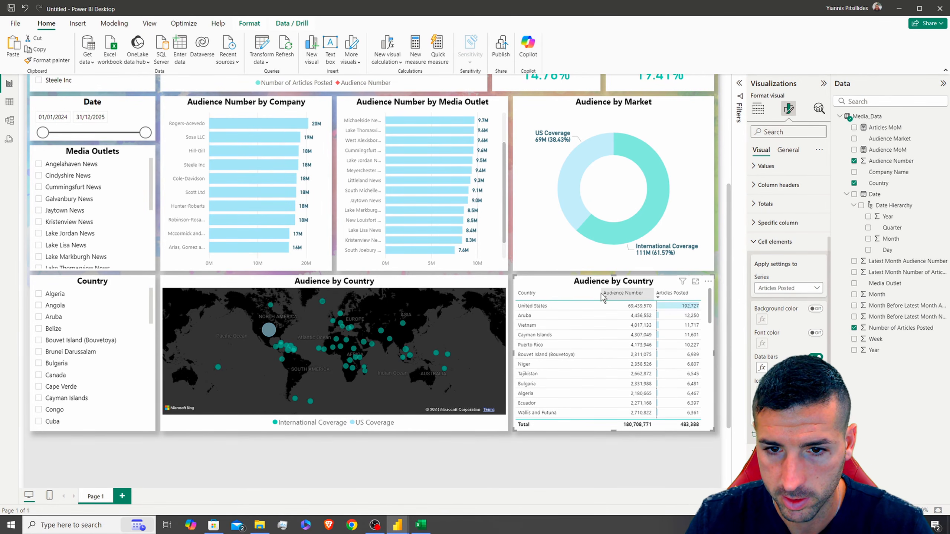
left_click(773, 241)
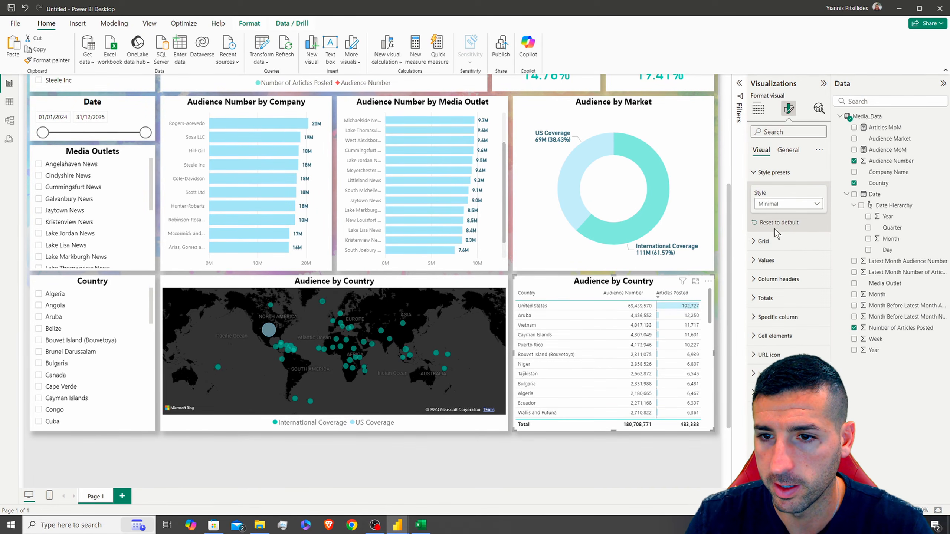
Set the column header font size to 10 and adjust the Audience Number and Country column widths
left_click(786, 286)
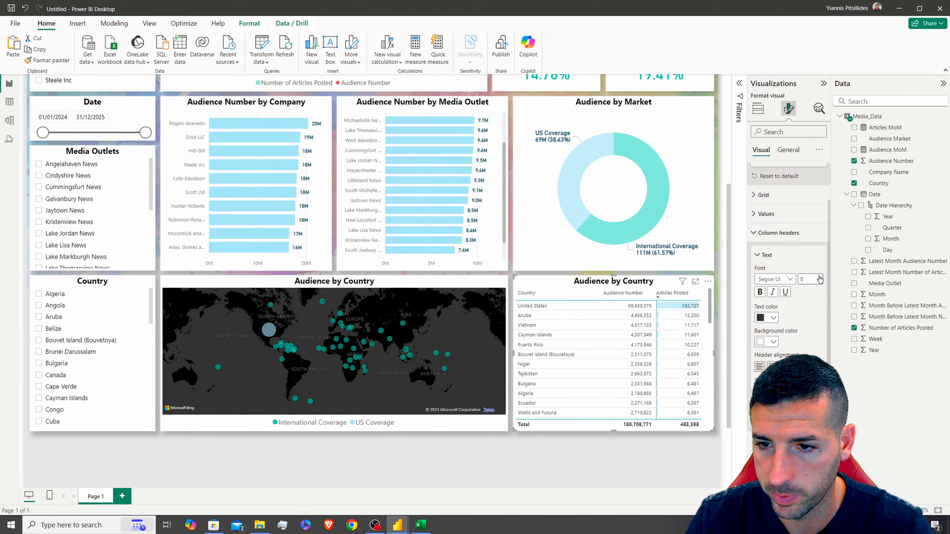
left_click(819, 278)
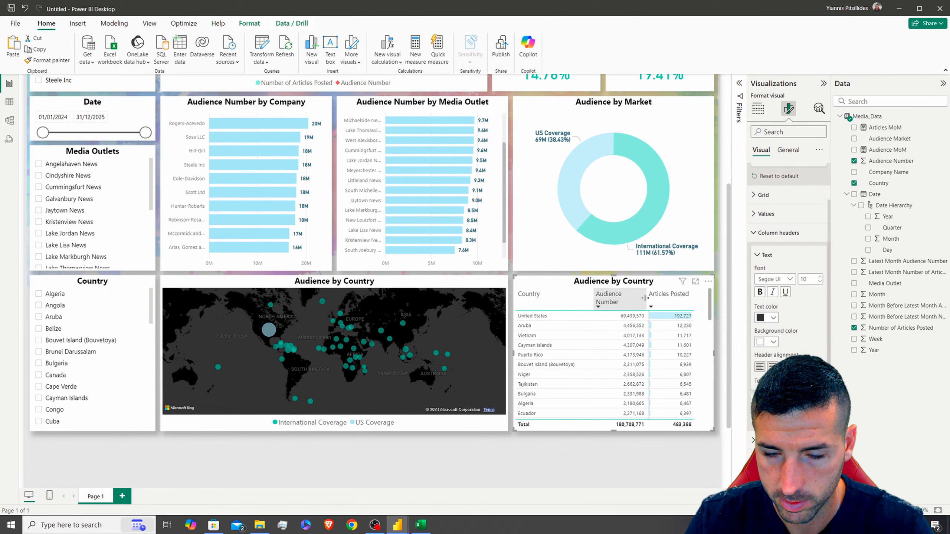
left_click_drag(644, 298, 653, 298)
scroll(644, 329, "down", 5)
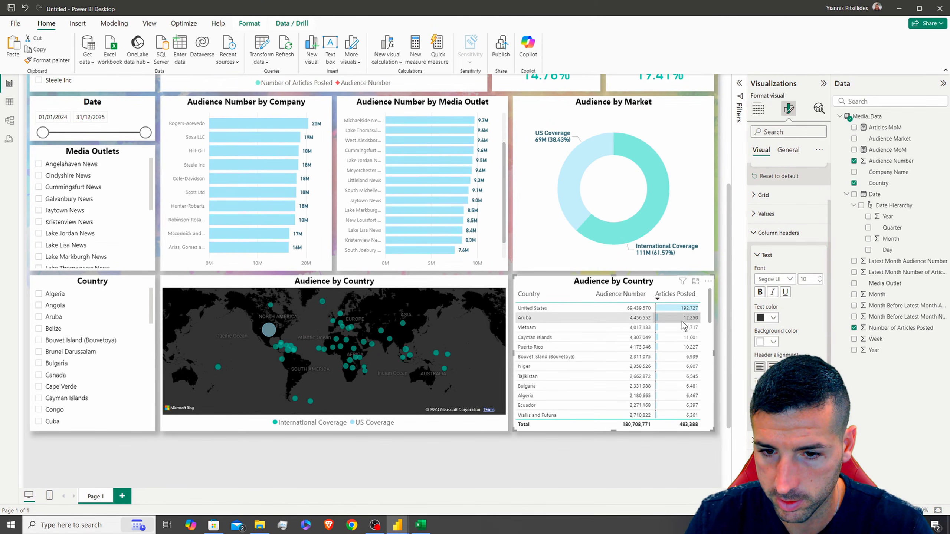
scroll(632, 333, "up", 5)
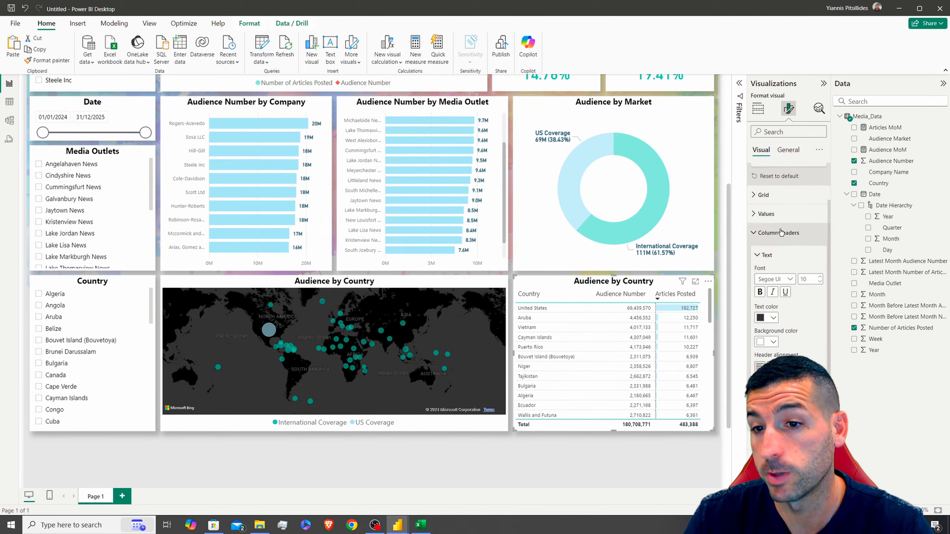
left_click(766, 214)
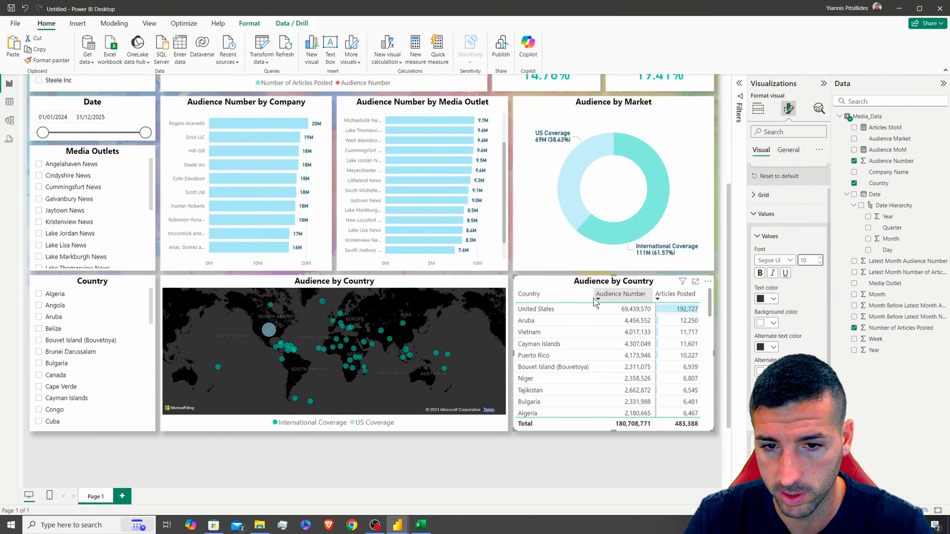
left_click_drag(592, 298, 588, 298)
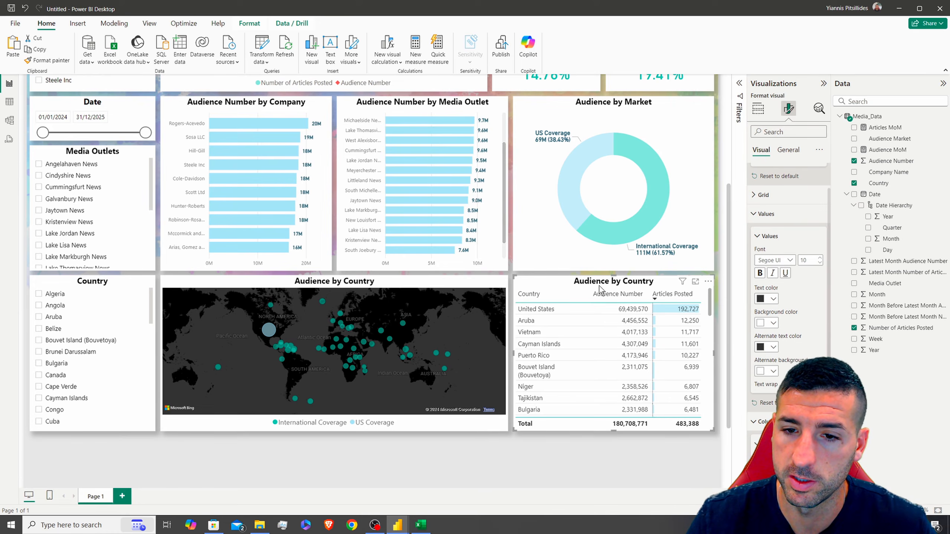
Insert '& Articles Posted' into the table's title, making it Audience & Articles Posted by Country
left_click(788, 150)
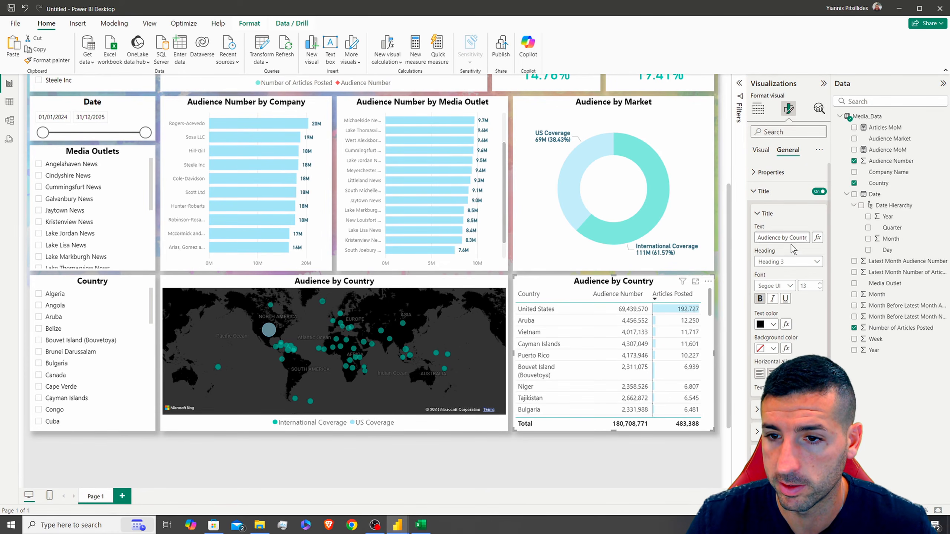
left_click(783, 237)
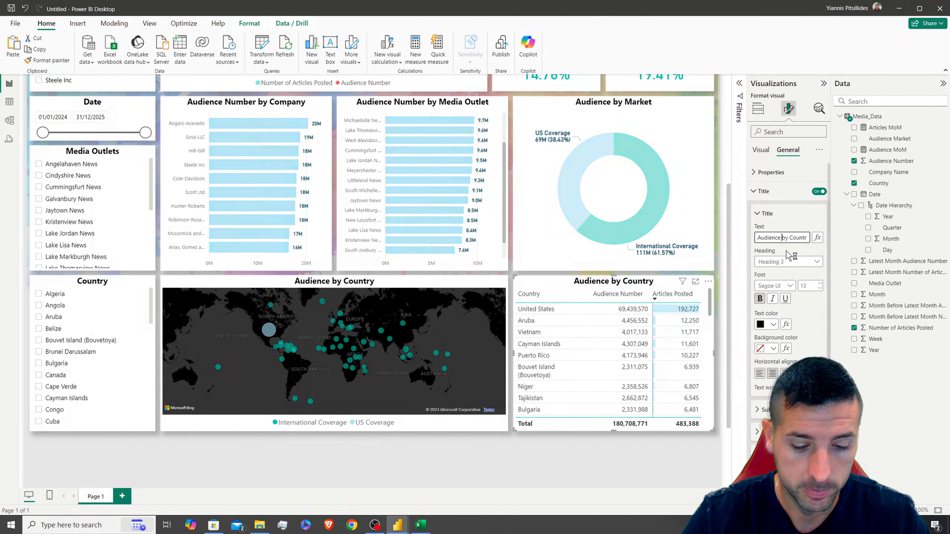
type("& Articles Poste")
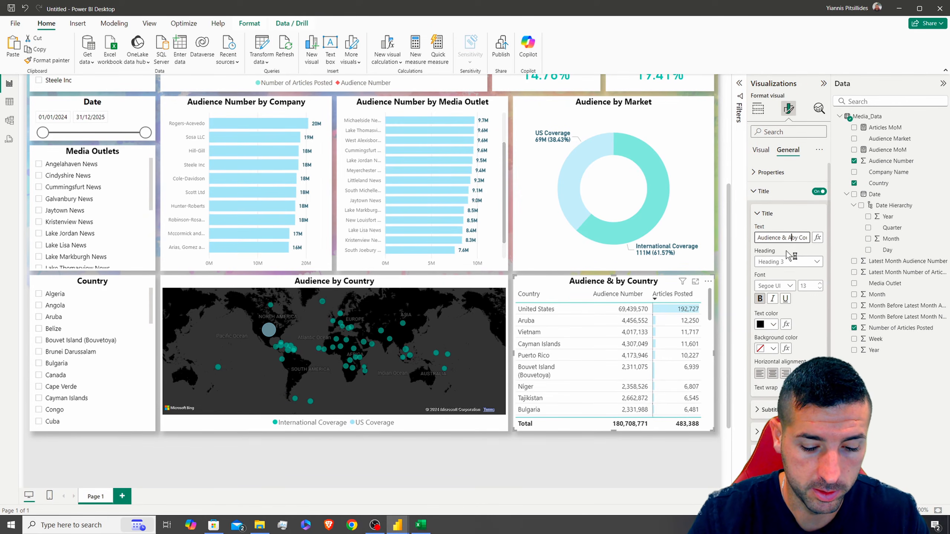
type("d")
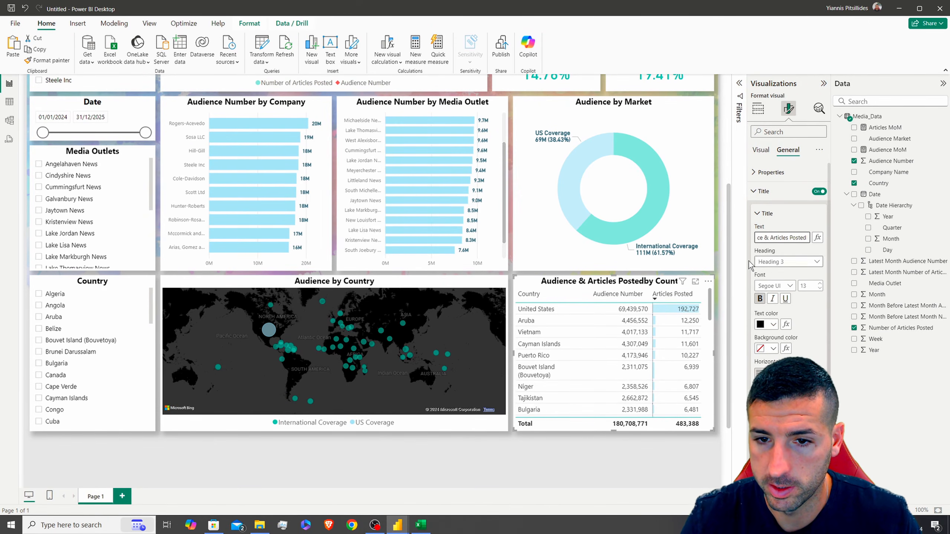
left_click(797, 251)
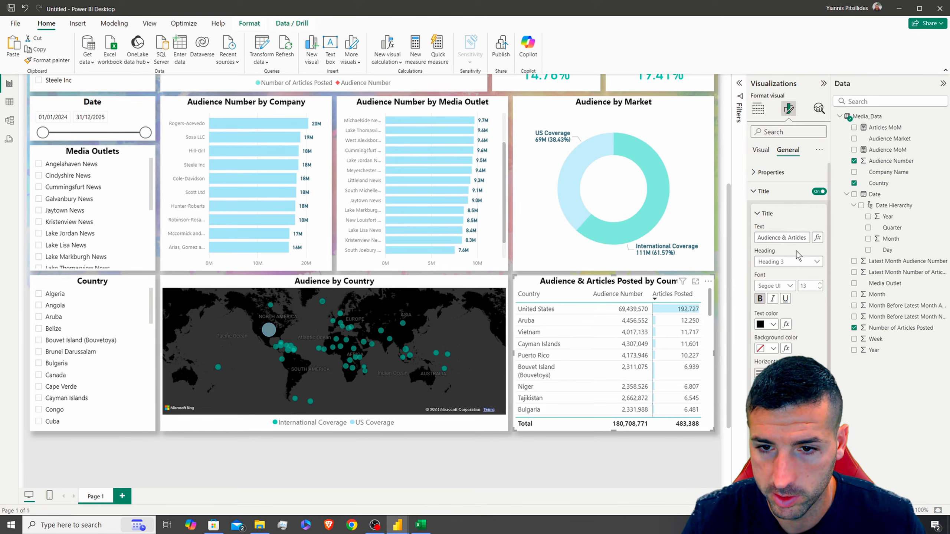
left_click(723, 207)
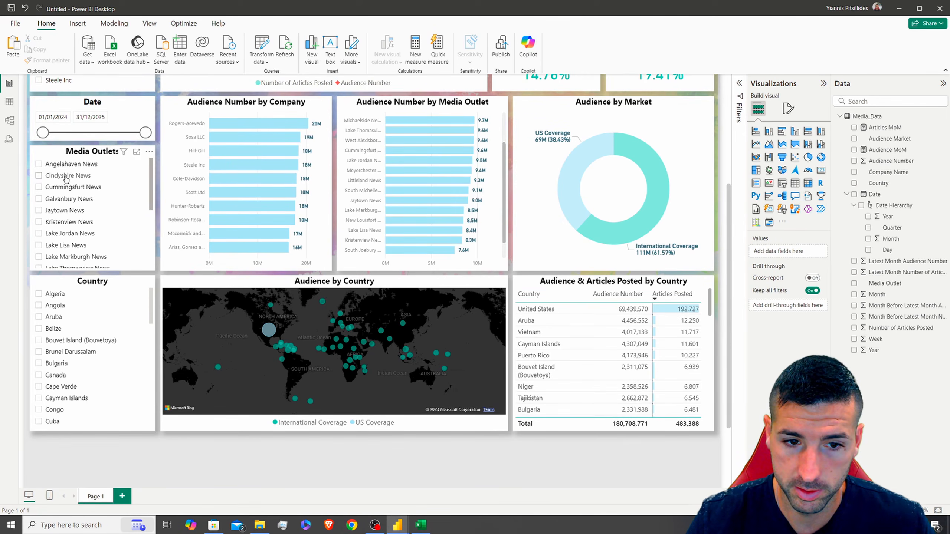
left_click(39, 176)
left_click(66, 187)
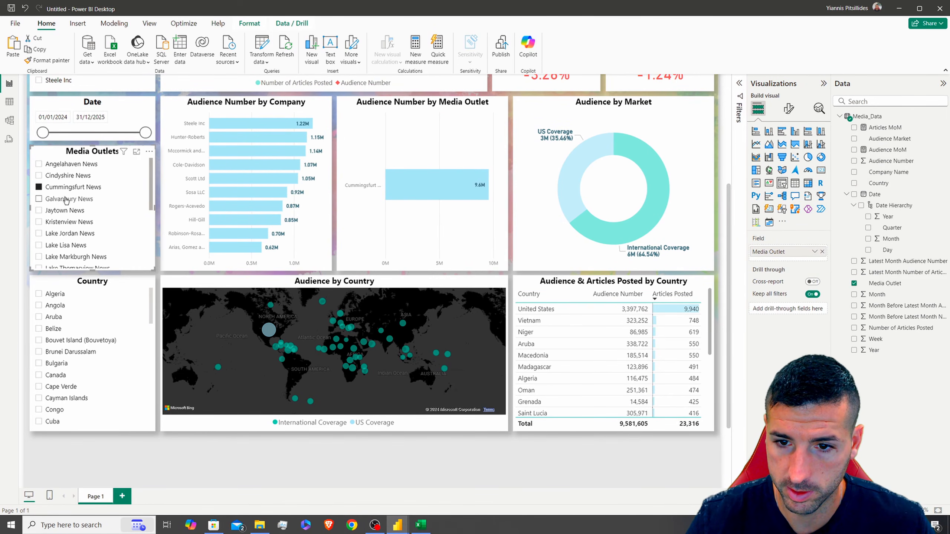
left_click(65, 210)
left_click(65, 210)
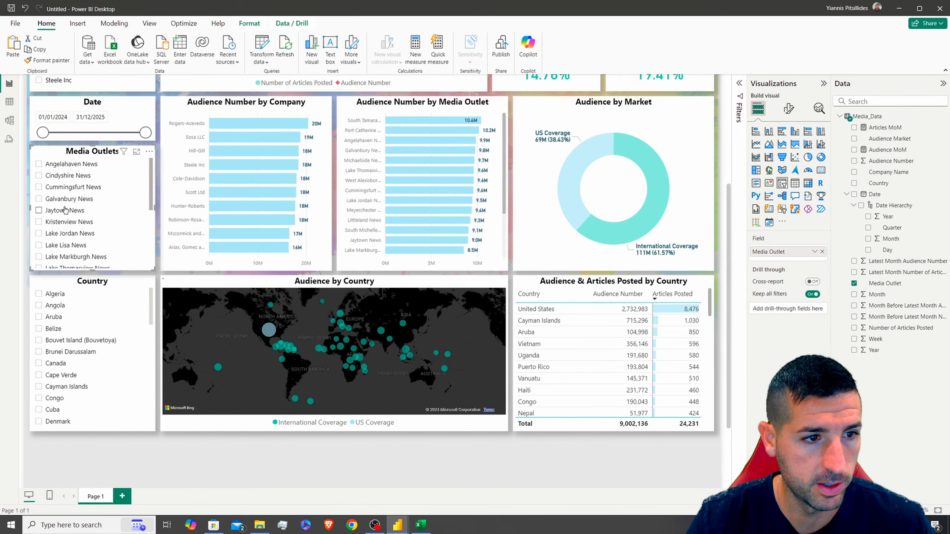
scroll(73, 207, "up", 5)
left_click(98, 290)
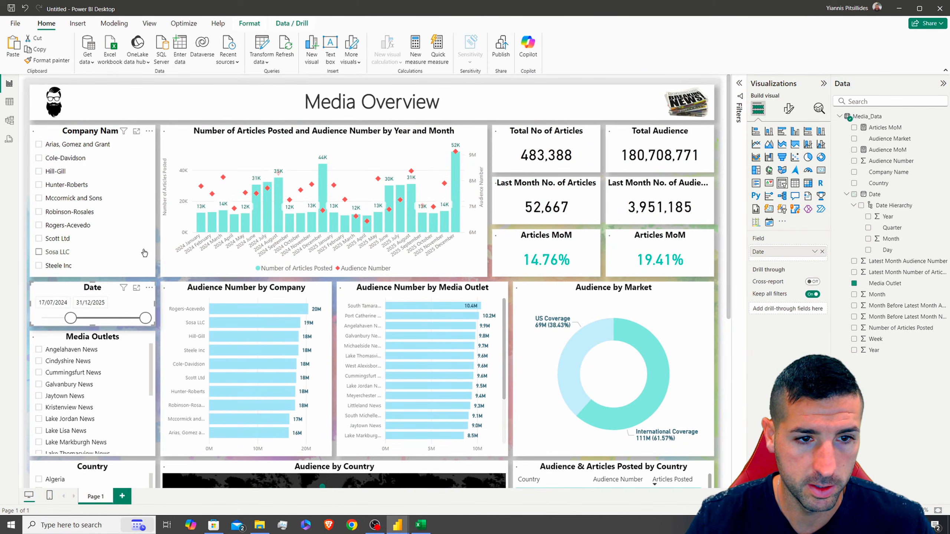
scroll(577, 285, "down", 5)
scroll(576, 281, "up", 3)
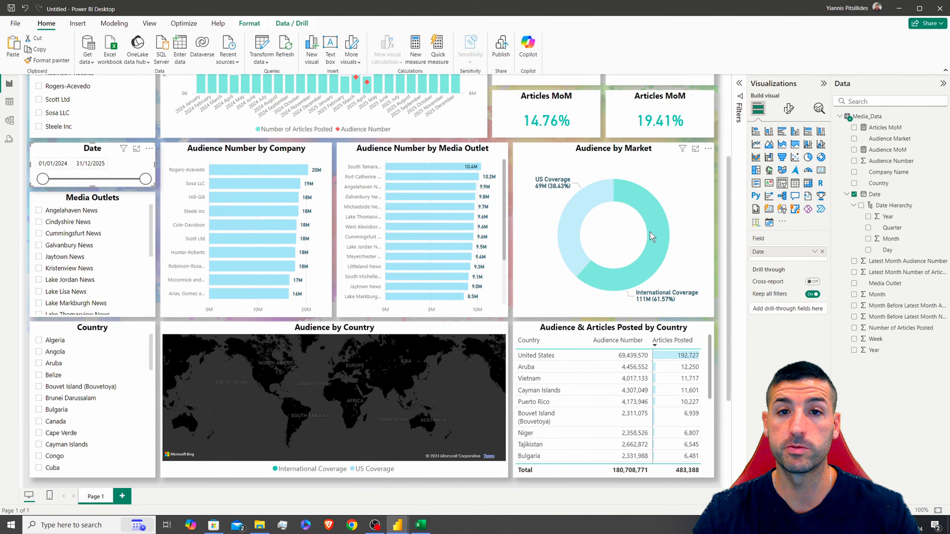
scroll(650, 231, "down", 2)
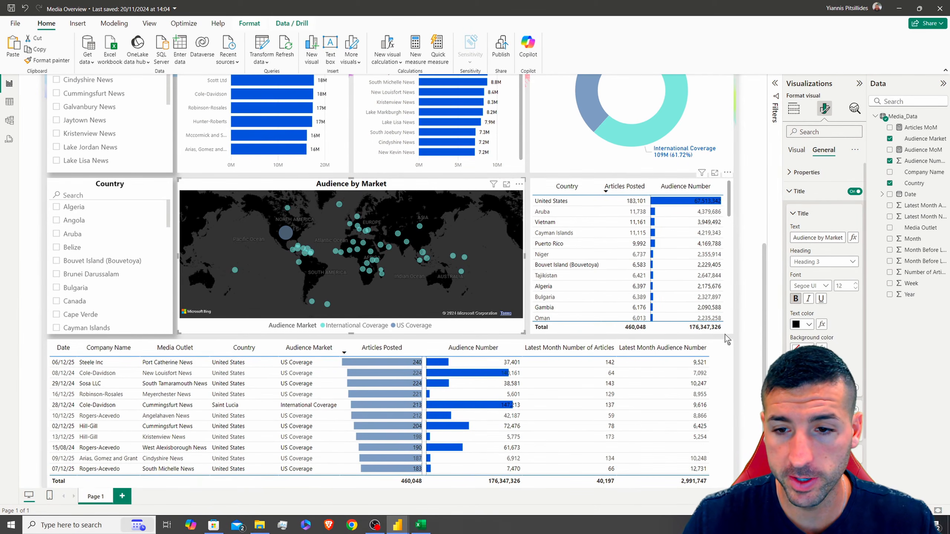
scroll(747, 330, "up", 3)
scroll(478, 333, "down", 3)
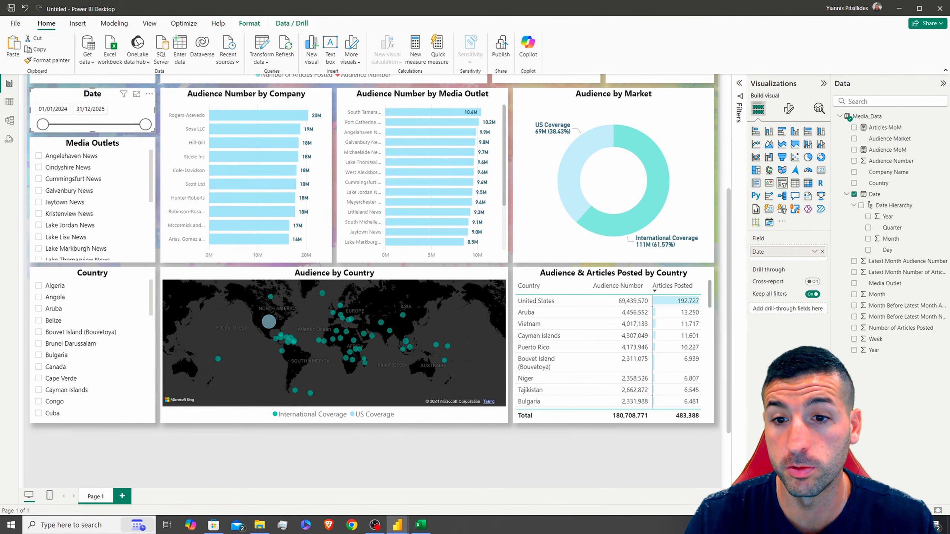
scroll(599, 435, "down", 3)
Duplicate the Audience & Articles Posted table and stretch the copy across the lower page
left_click(591, 241)
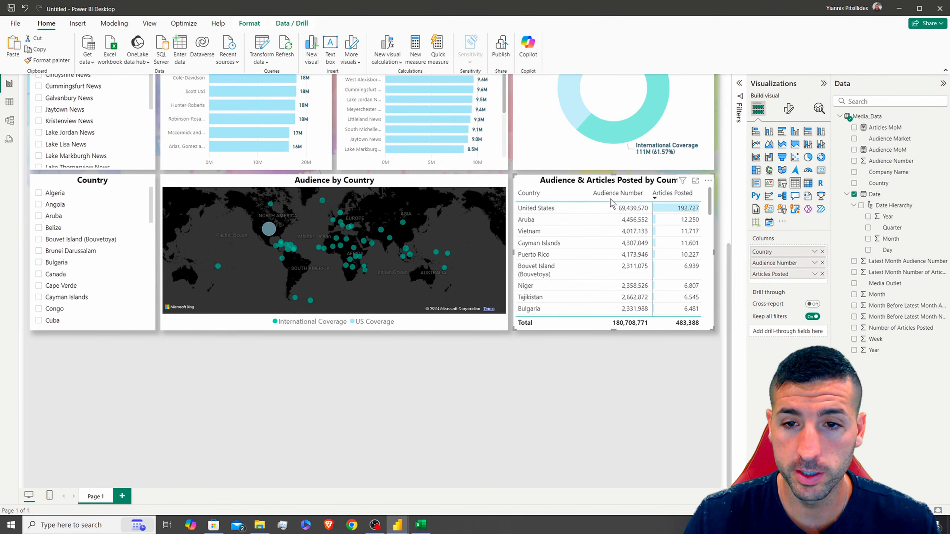
key("ctrl+c")
key("ctrl+v")
left_click_drag(317, 346, 87, 365)
left_click_drag(130, 333, 129, 351)
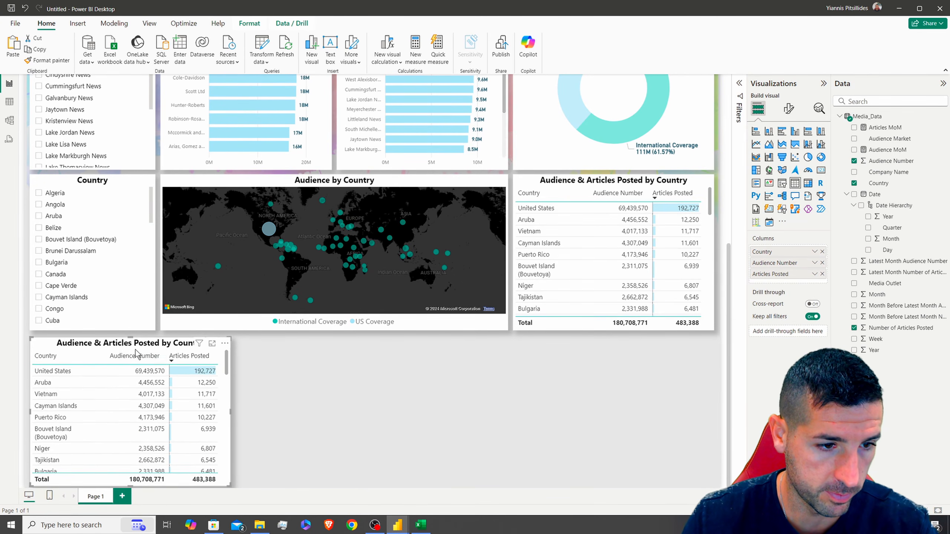
left_click_drag(231, 410, 715, 391)
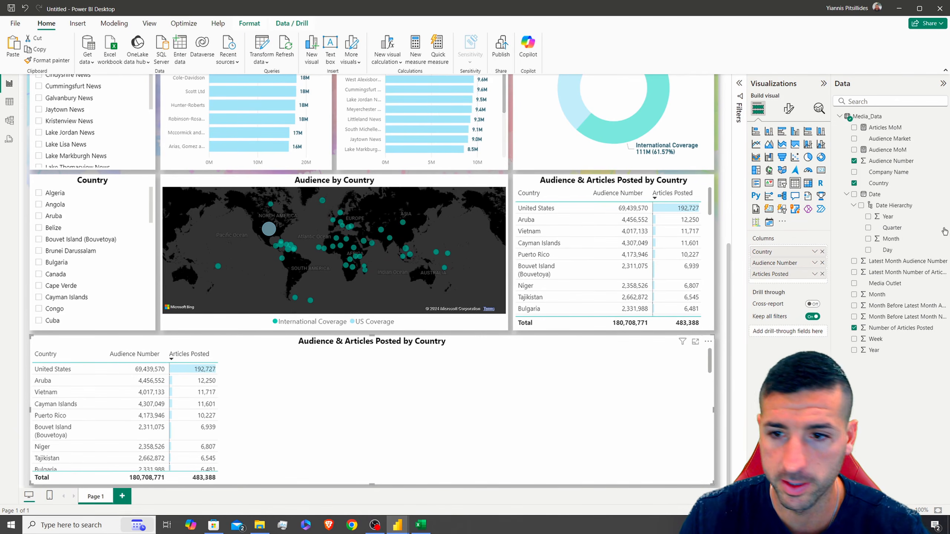
Turn off the title of the bottom table copy
left_click(789, 108)
left_click(794, 152)
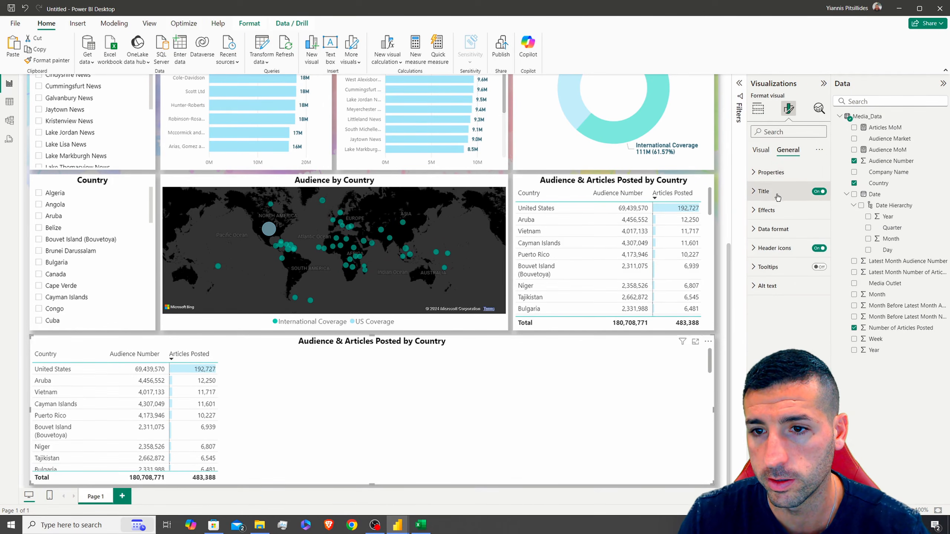
left_click(819, 191)
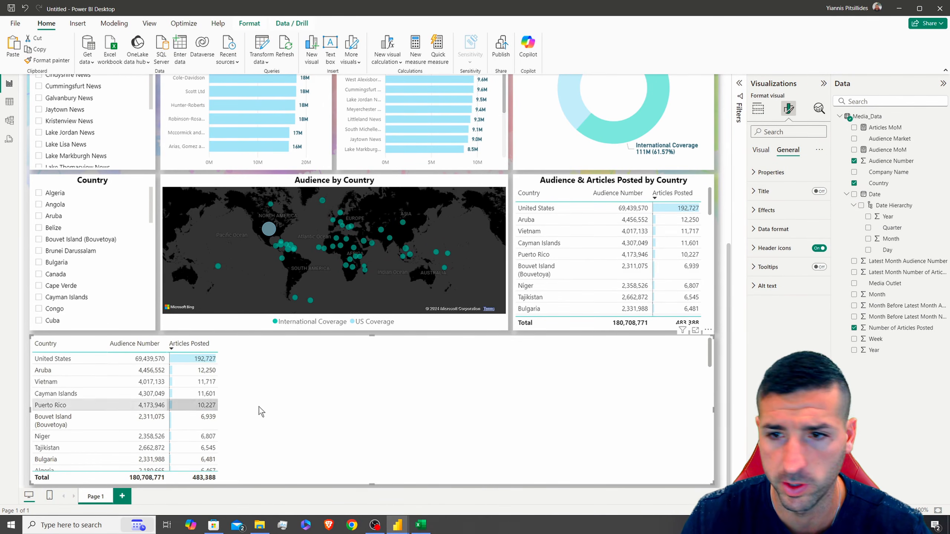
left_click(761, 108)
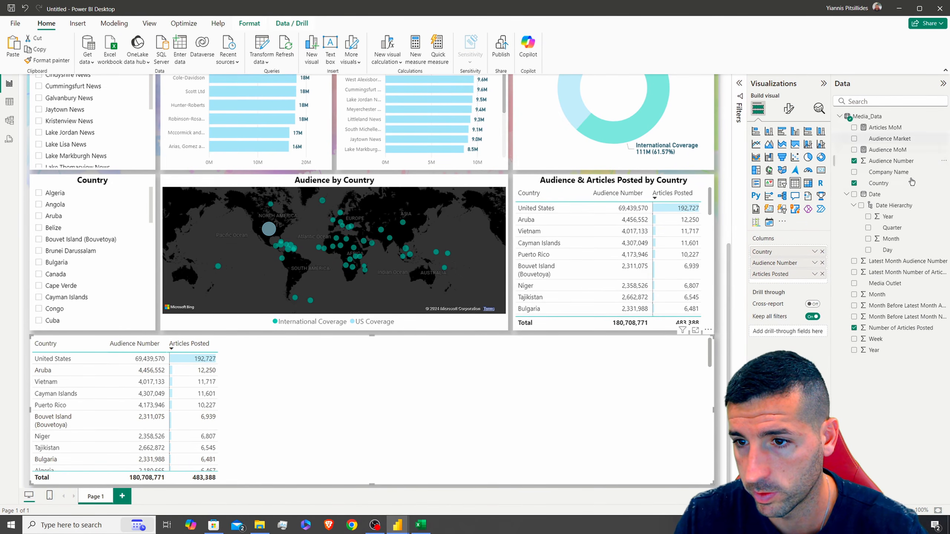
Add Date as plain dates rather than a hierarchy, followed by Company Name, to the bottom table
left_click_drag(874, 193, 799, 253)
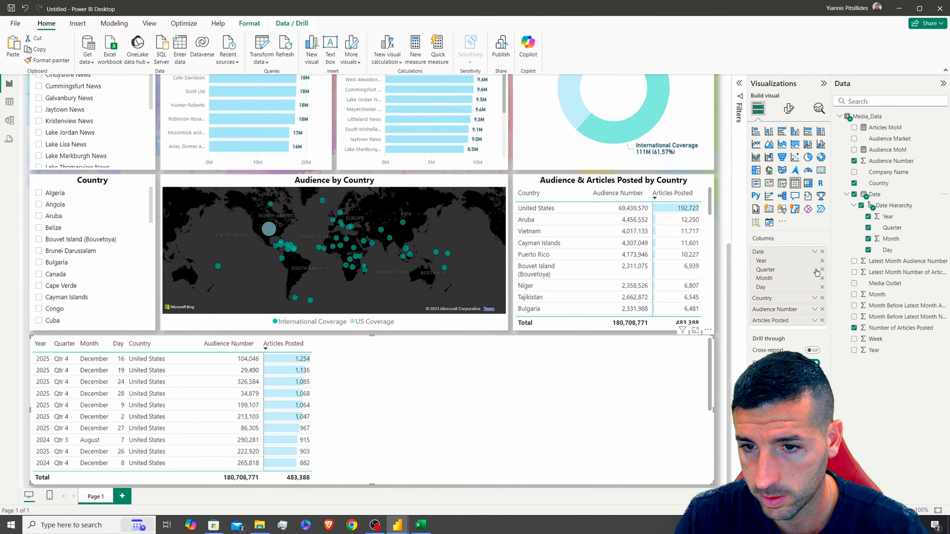
left_click(813, 255)
left_click(838, 310)
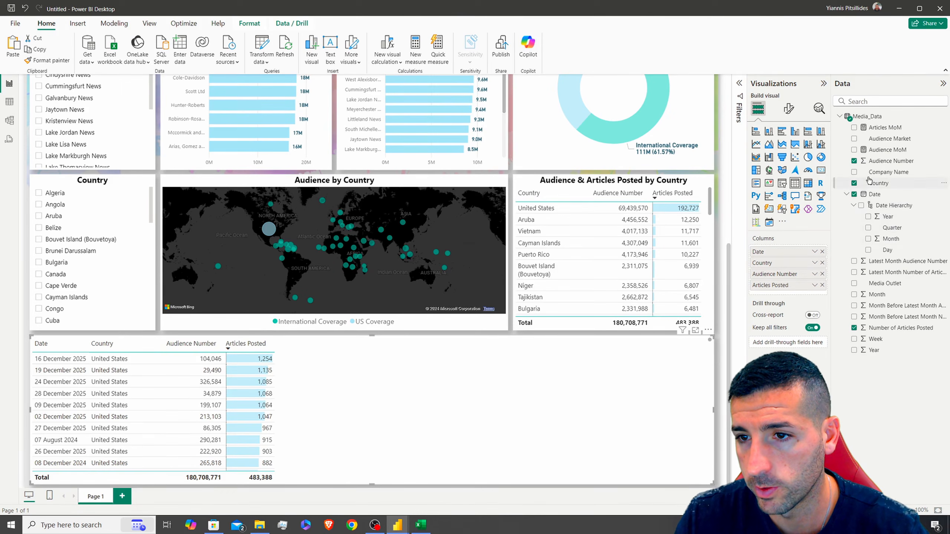
left_click_drag(842, 229, 794, 277)
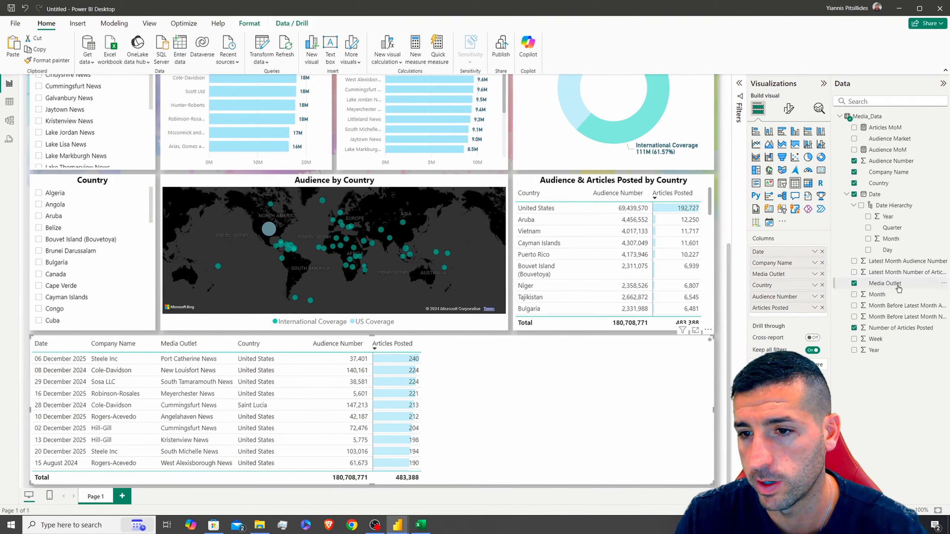
Add both Latest Month measures, renaming the articles column to Latest Month Number of Articles
left_click_drag(905, 261, 782, 319)
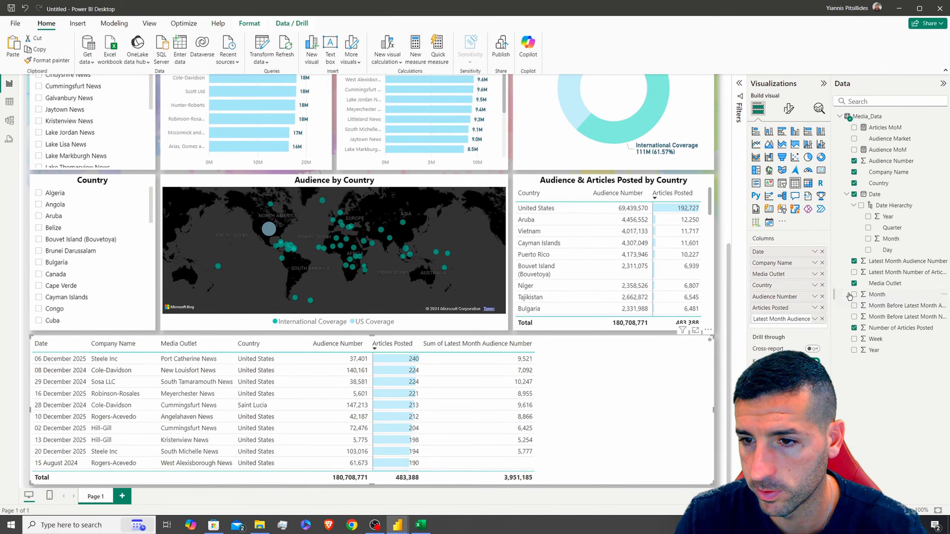
left_click_drag(886, 278, 778, 330)
double_click(777, 330)
triple_click(777, 330)
type("Latest Month Number of Articles")
key("Return")
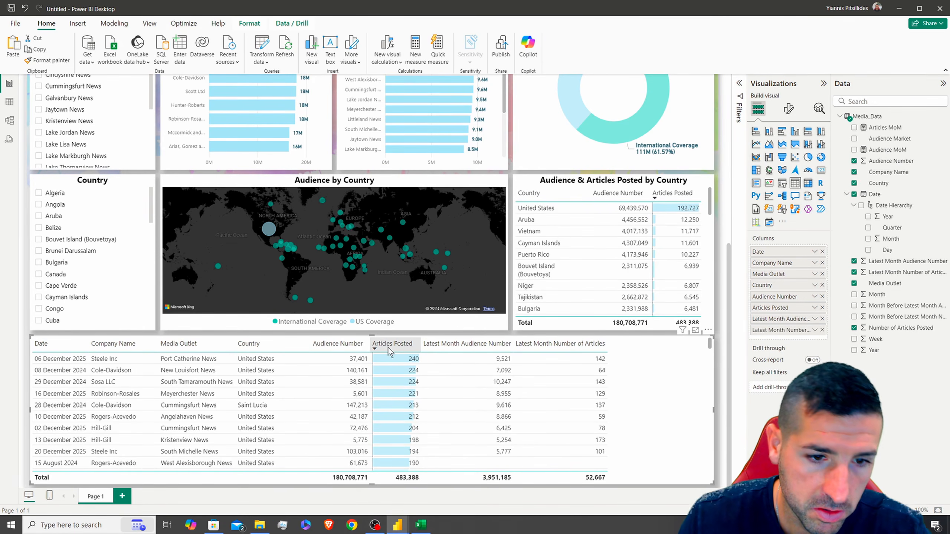
Widen the Articles Posted, Audience Number, Latest Month Audience Number and Media Outlet columns to span the table
left_click_drag(421, 343, 454, 345)
left_click_drag(368, 345, 393, 345)
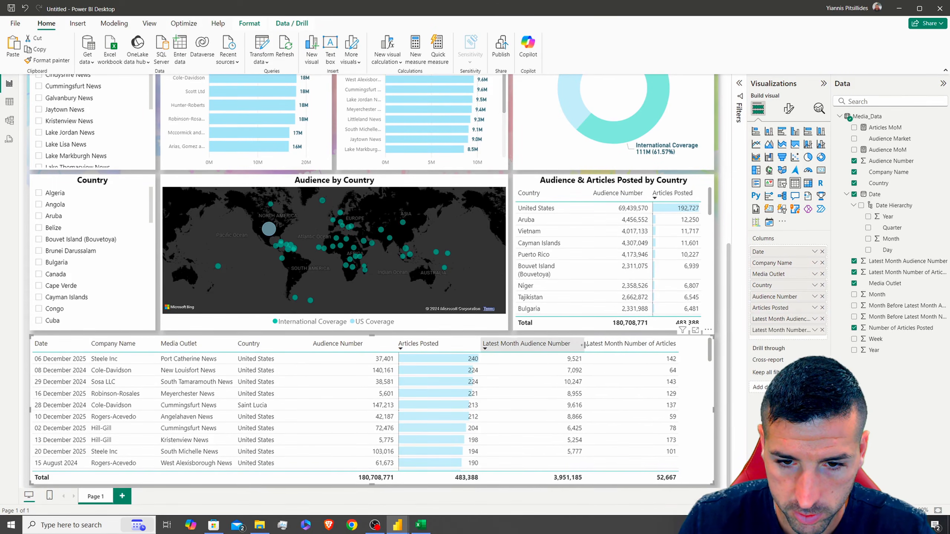
left_click_drag(582, 345, 586, 345)
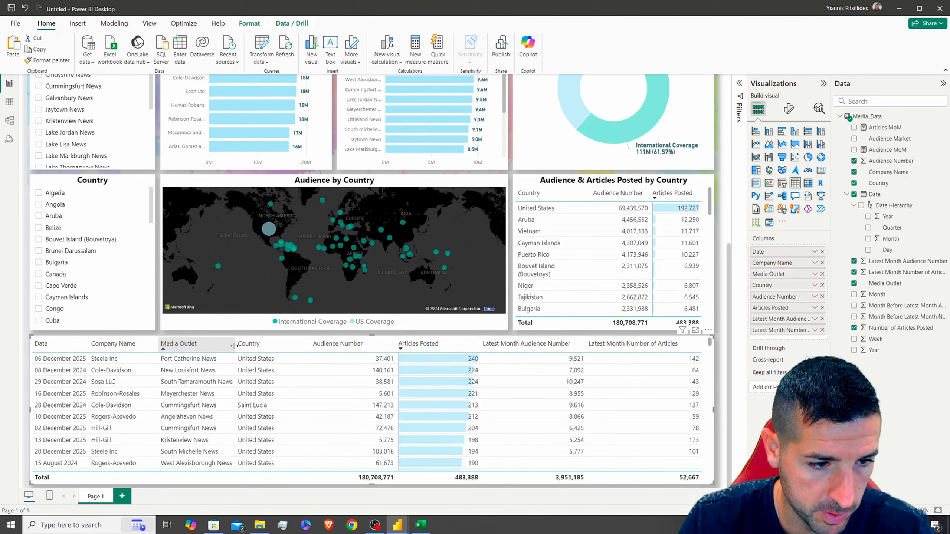
left_click_drag(235, 346, 243, 346)
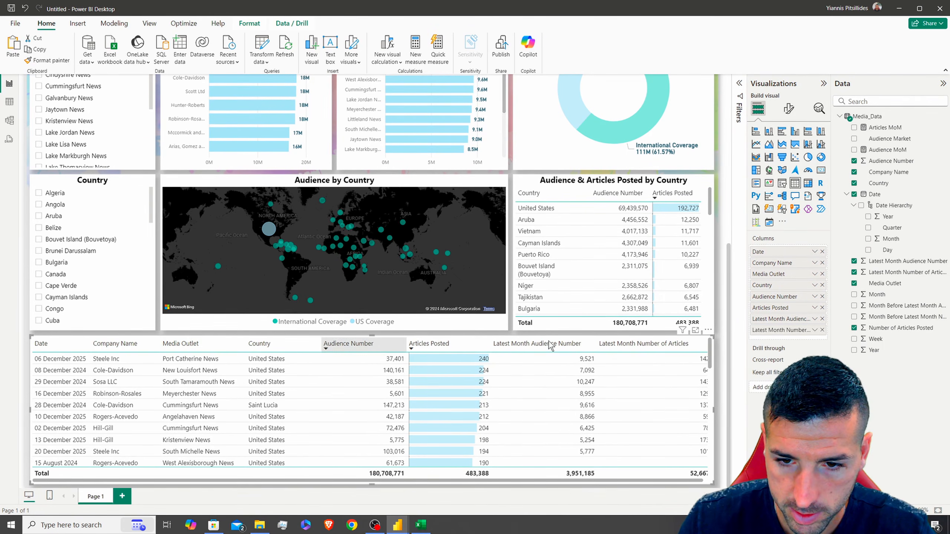
left_click_drag(596, 345, 588, 344)
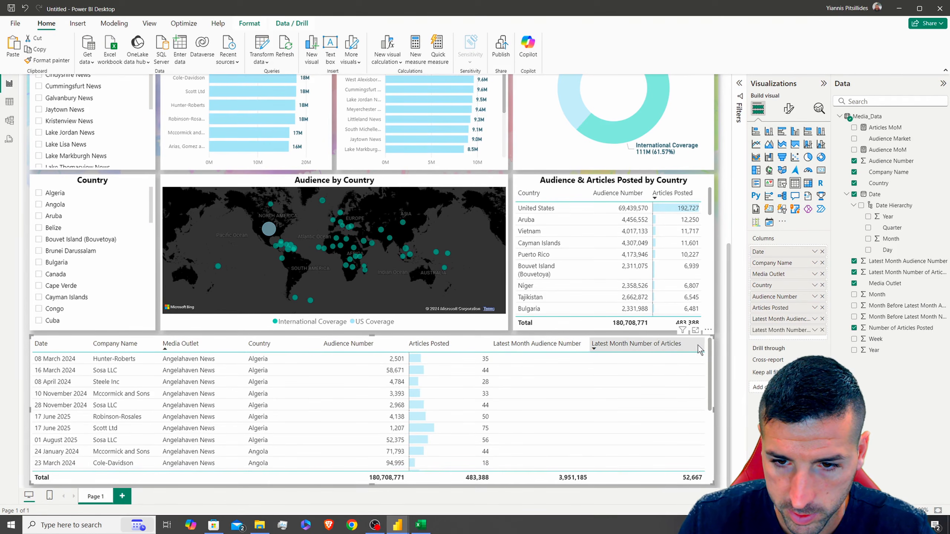
scroll(450, 371, "down", 10)
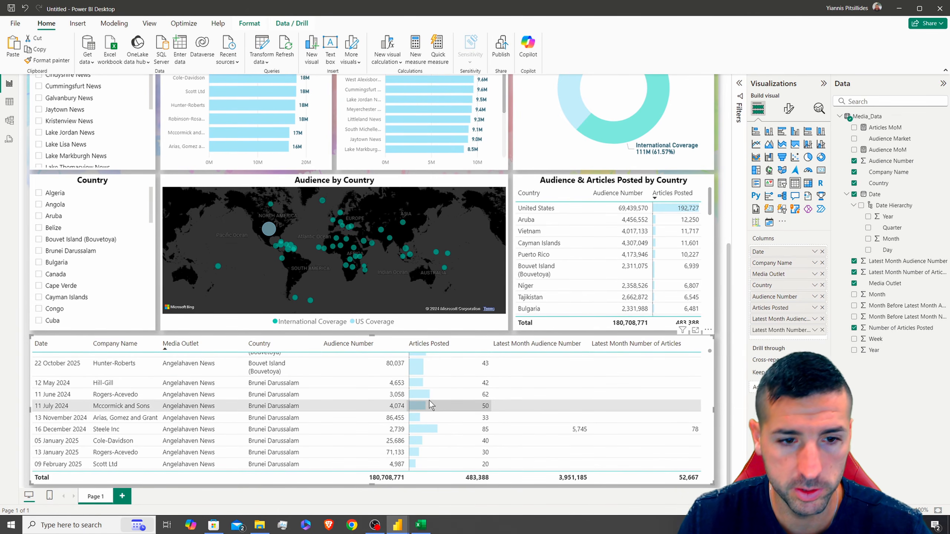
scroll(429, 403, "up", 3)
scroll(429, 409, "up", 5)
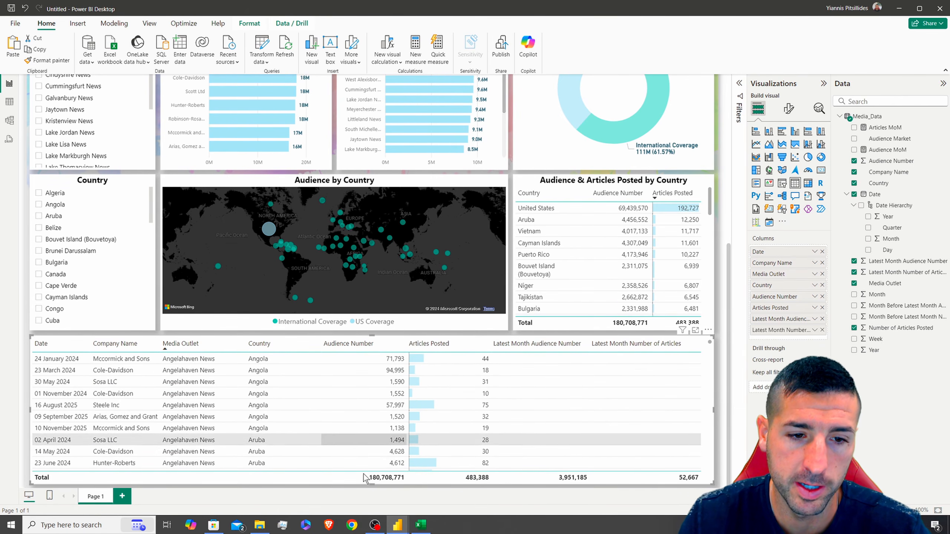
scroll(371, 416, "up", 10)
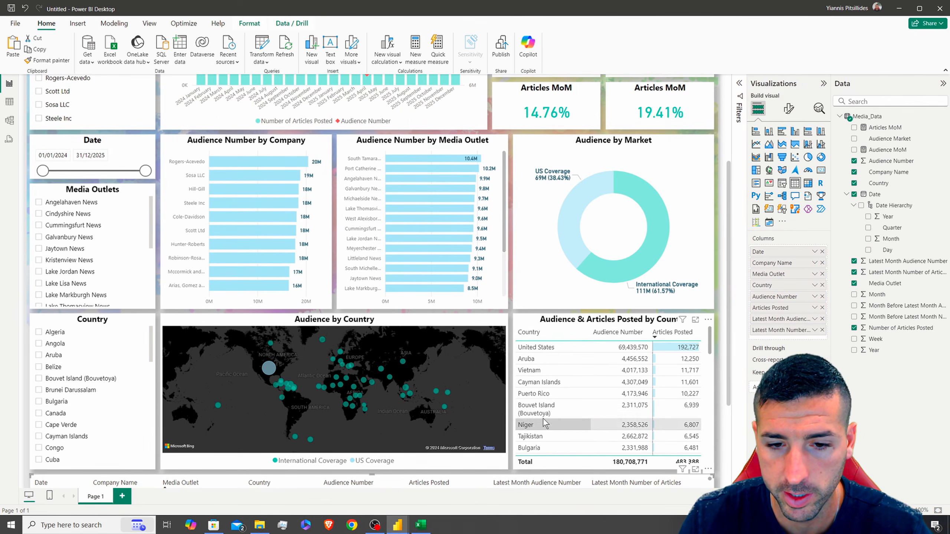
scroll(522, 331, "down", 5)
scroll(522, 331, "down", 1)
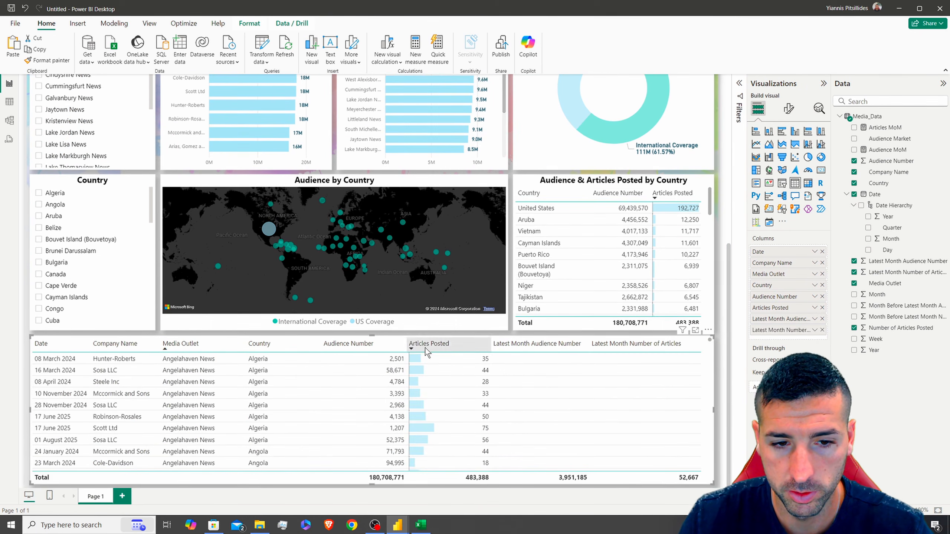
Turn on teal data bars for the Audience Number column with bar direction Right to left
left_click(789, 109)
left_click(792, 286)
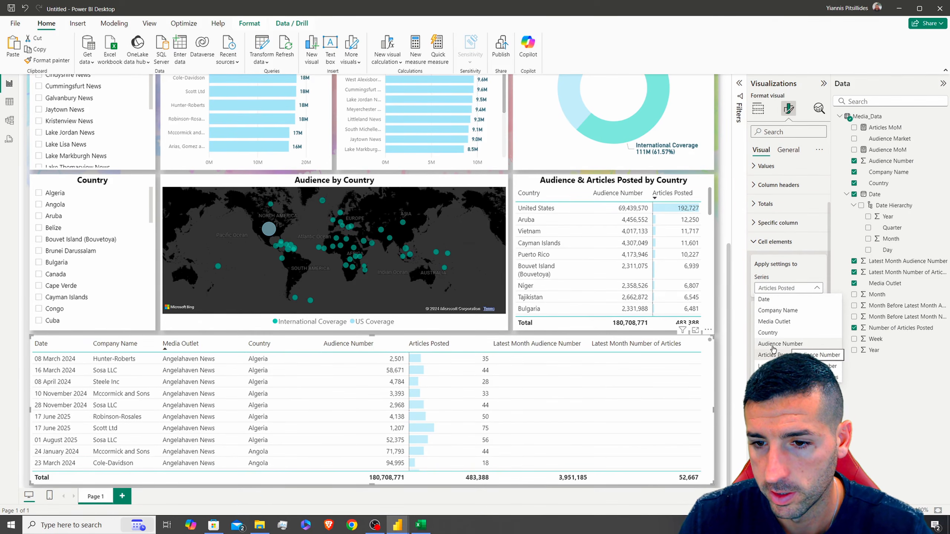
left_click(791, 345)
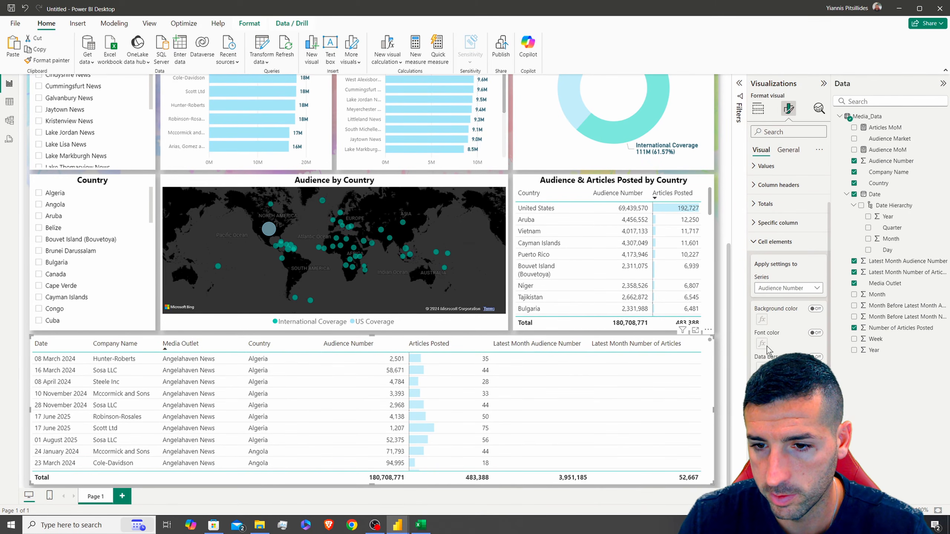
left_click(817, 357)
left_click(761, 368)
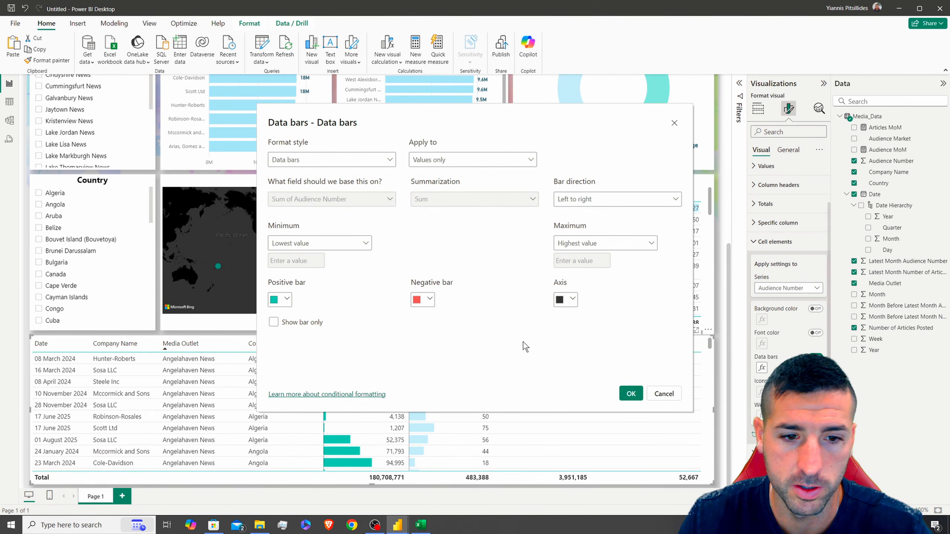
left_click(286, 300)
left_click(307, 172)
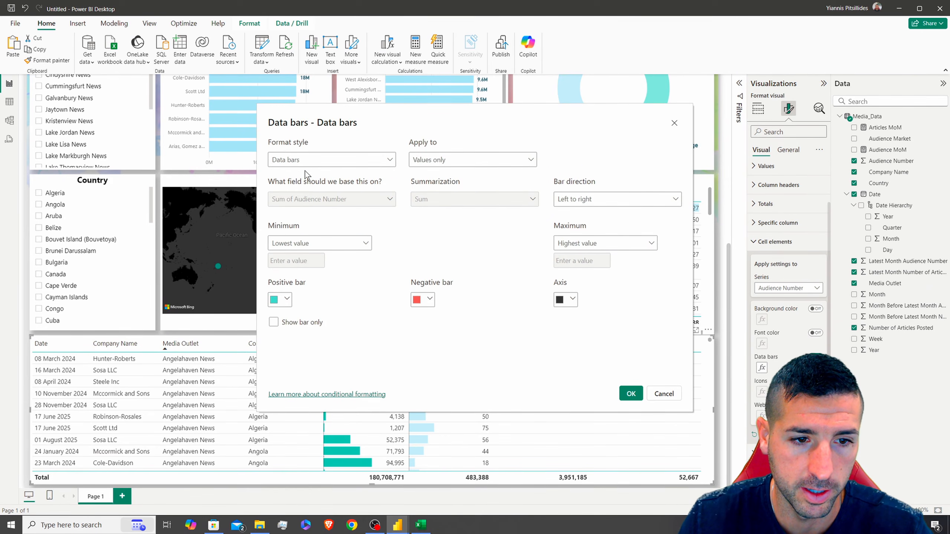
left_click(591, 202)
left_click(576, 231)
left_click(631, 394)
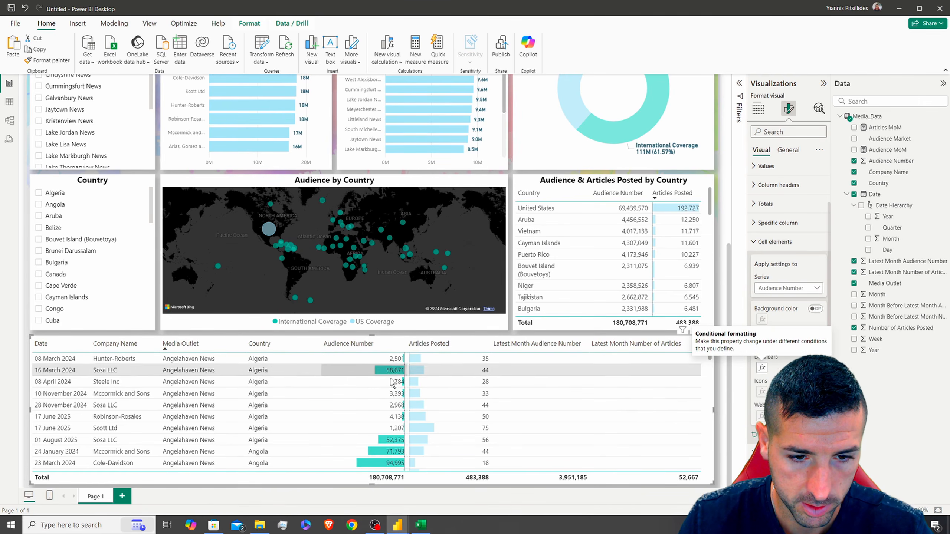
scroll(415, 407, "down", 5)
scroll(441, 407, "down", 5)
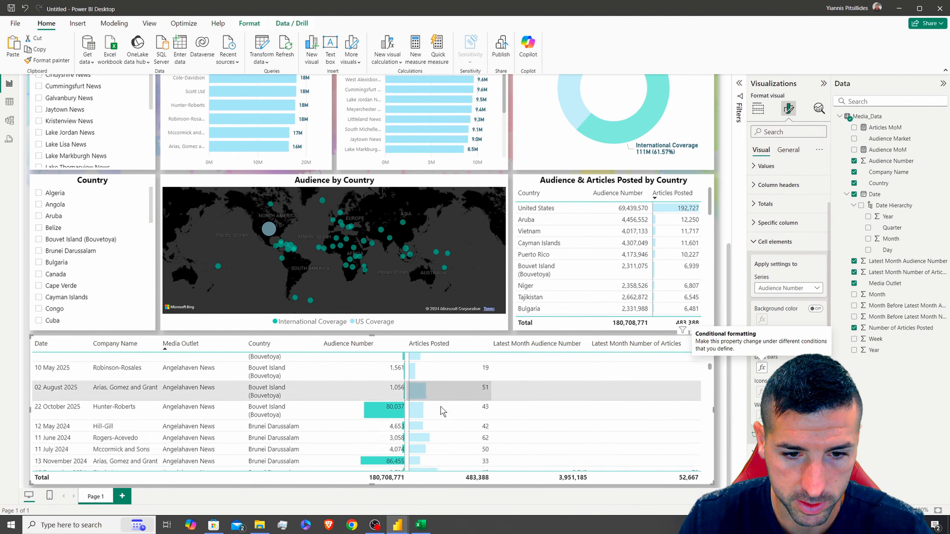
scroll(436, 405, "up", 10)
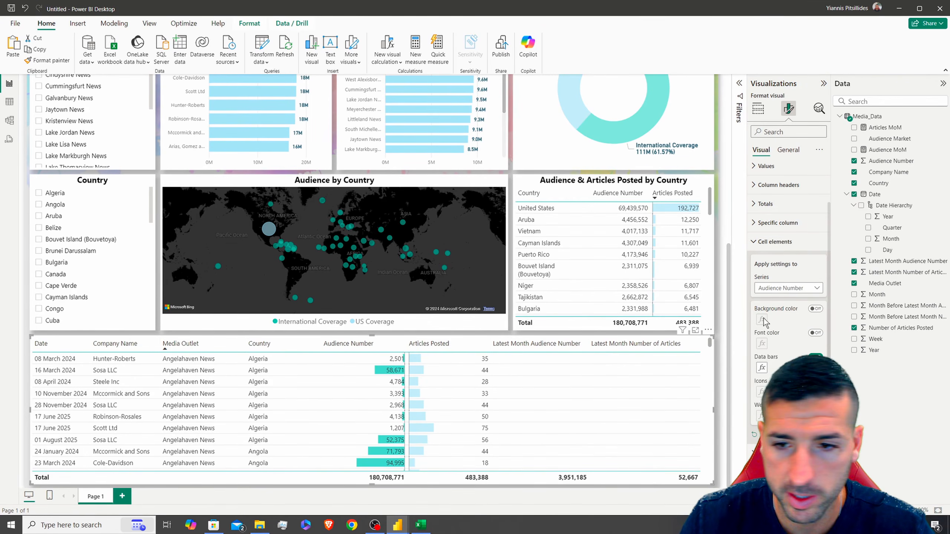
scroll(435, 319, "up", 4)
scroll(93, 393, "down", 4)
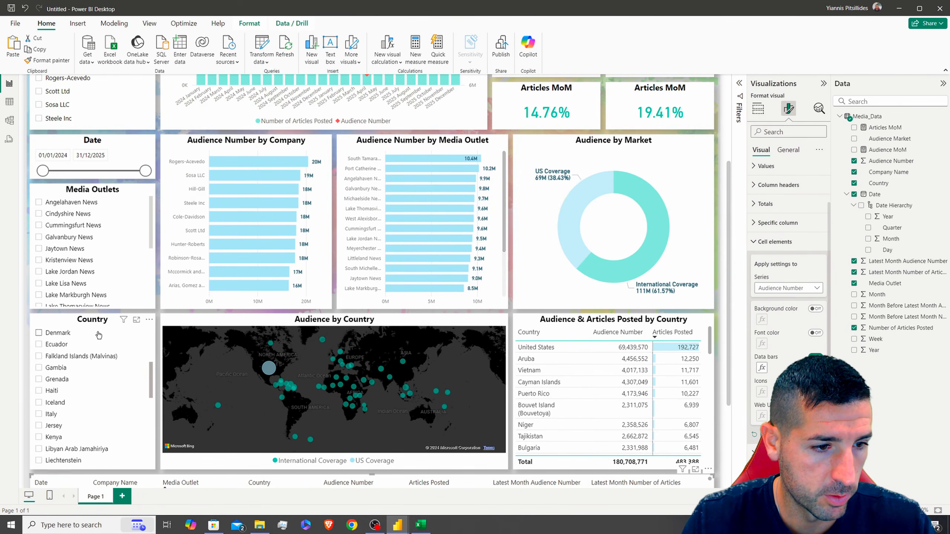
left_click(38, 367)
scroll(162, 288, "down", 3)
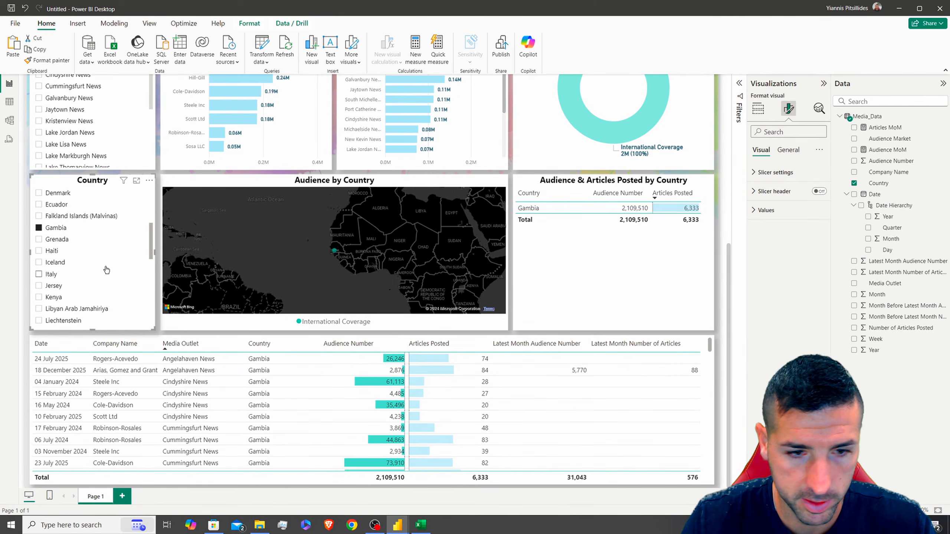
left_click(53, 262)
left_click(56, 285)
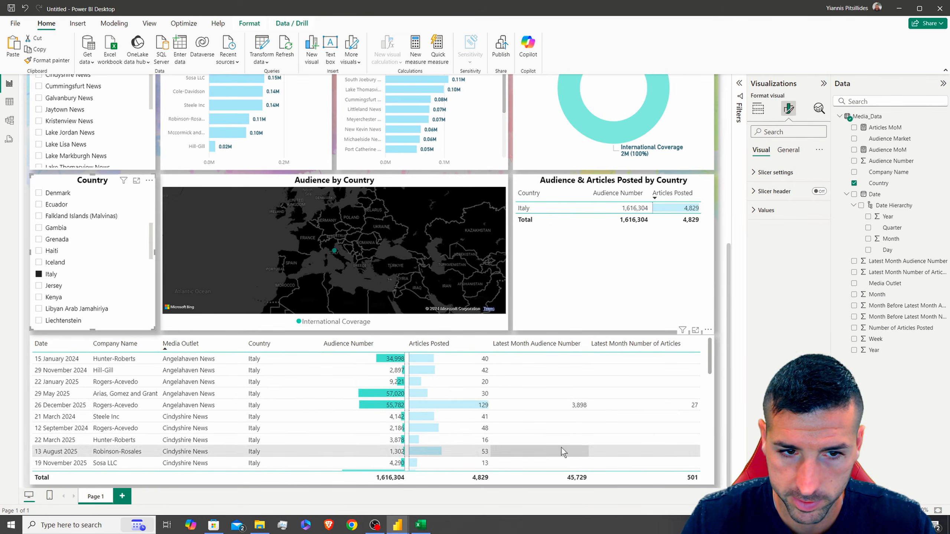
left_click(150, 172)
scroll(103, 254, "up", 6)
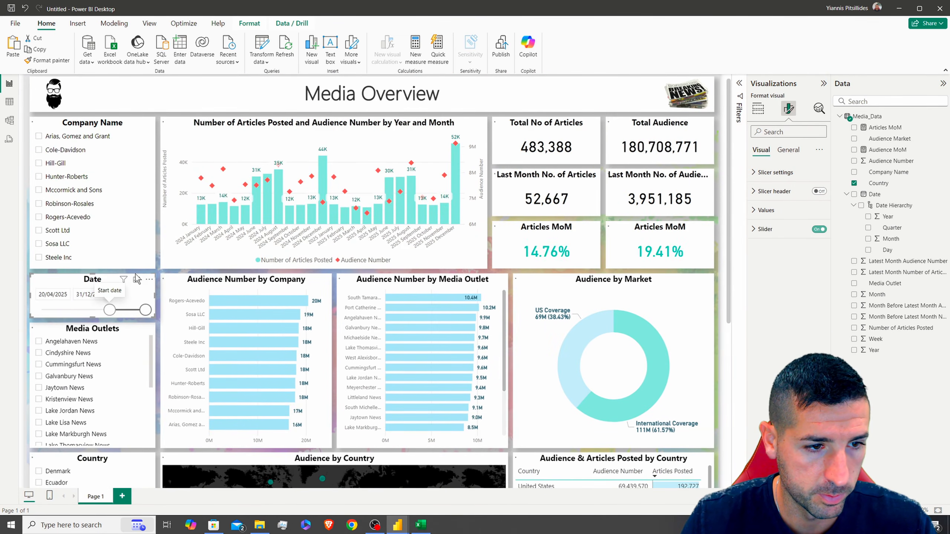
scroll(153, 233, "down", 5)
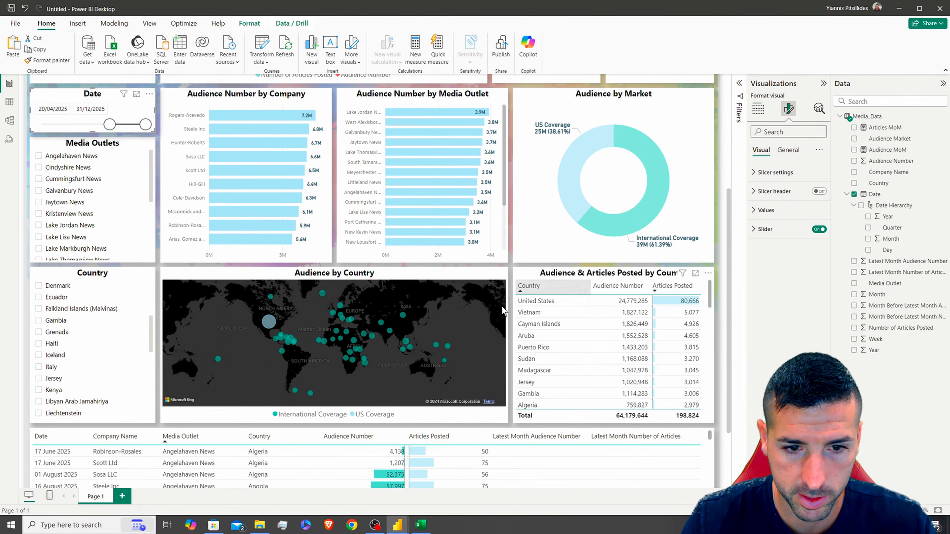
scroll(523, 258, "down", 2)
scroll(103, 221, "up", 5)
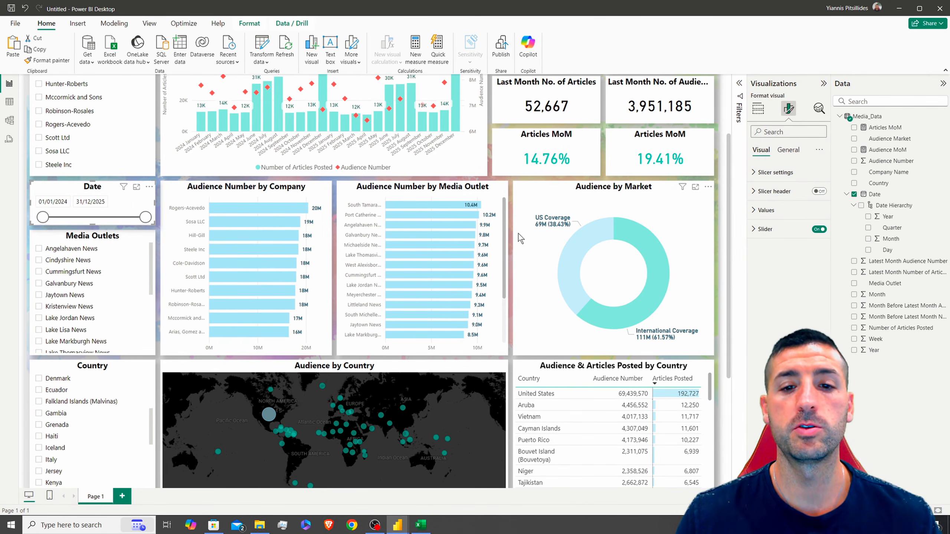
scroll(518, 233, "down", 5)
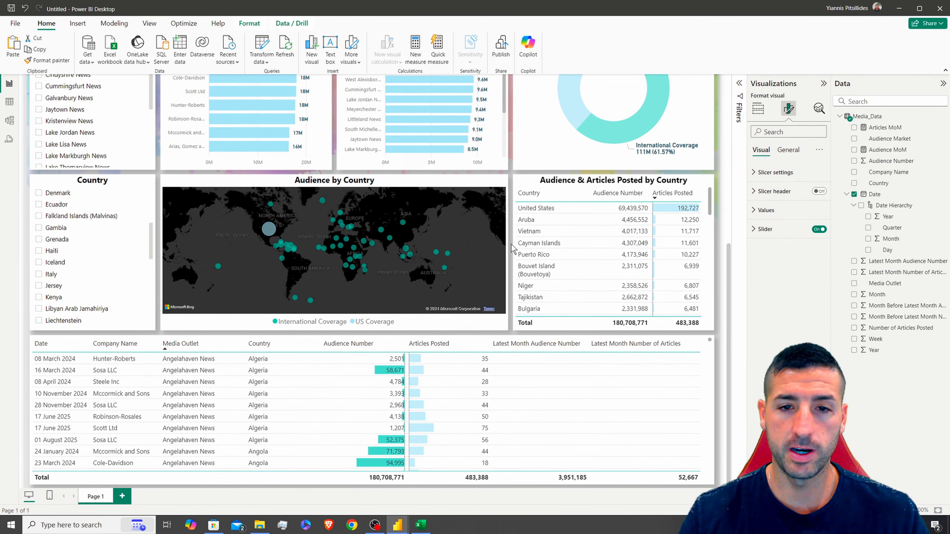
scroll(511, 245, "up", 8)
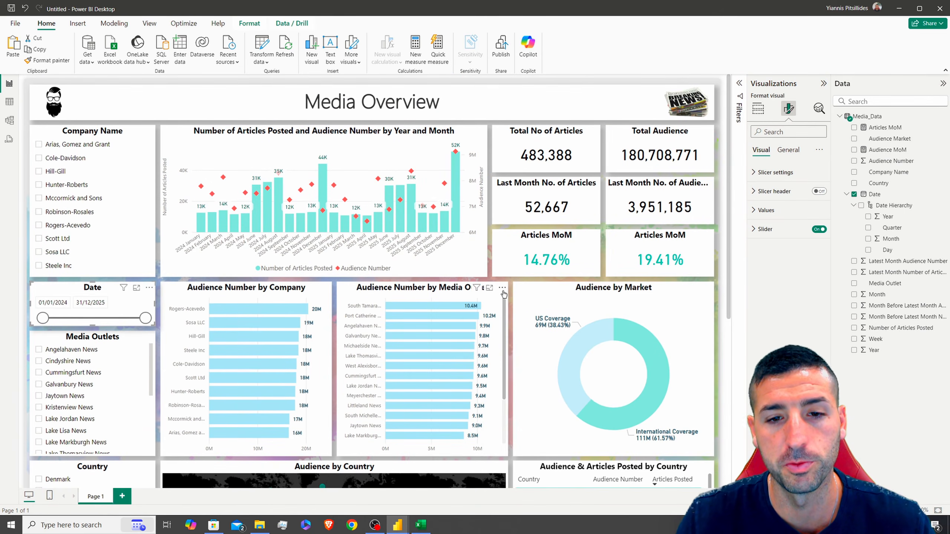